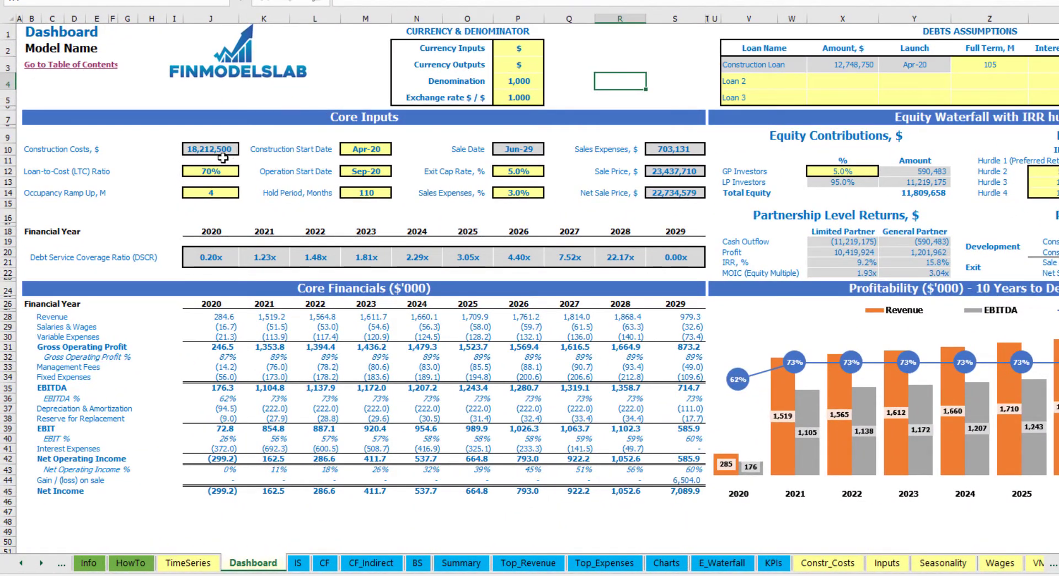
- Set the Loan-to-Cost (LTC) ratio to 50% and the occupancy ramp-up to 3 months in the core inputs
click(224, 149)
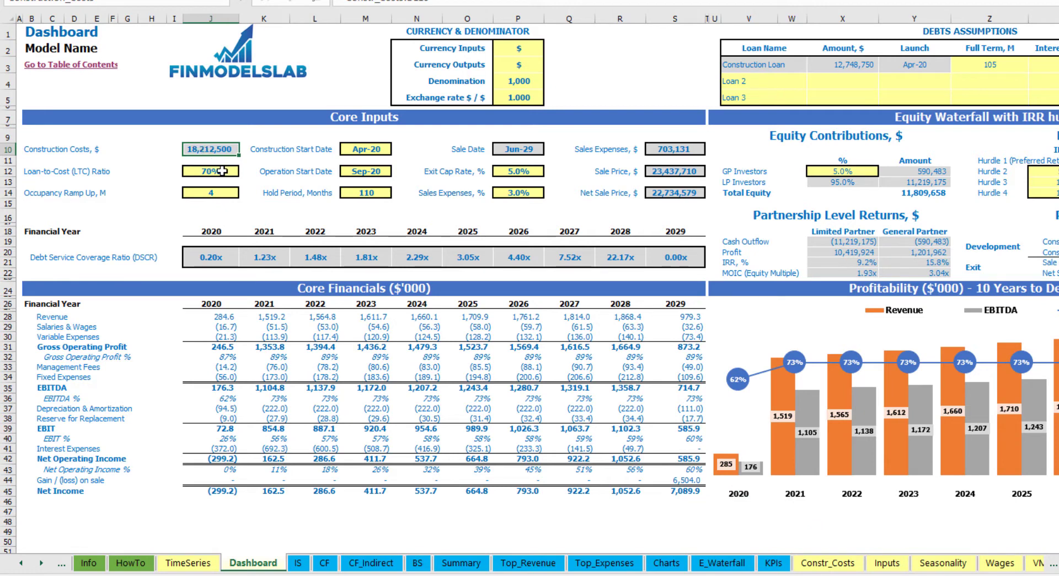
click(222, 171)
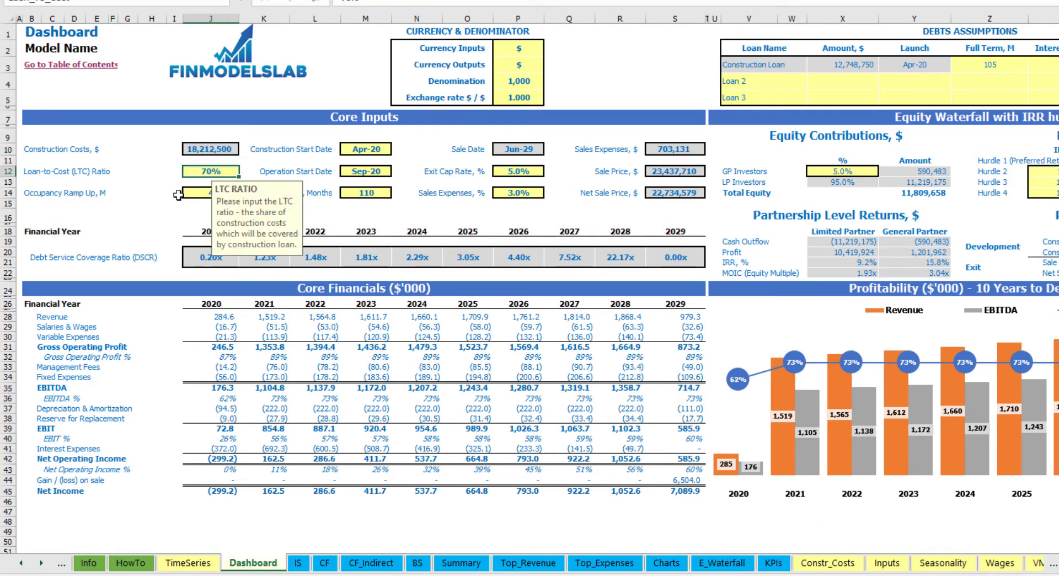
text(50)
key(Return)
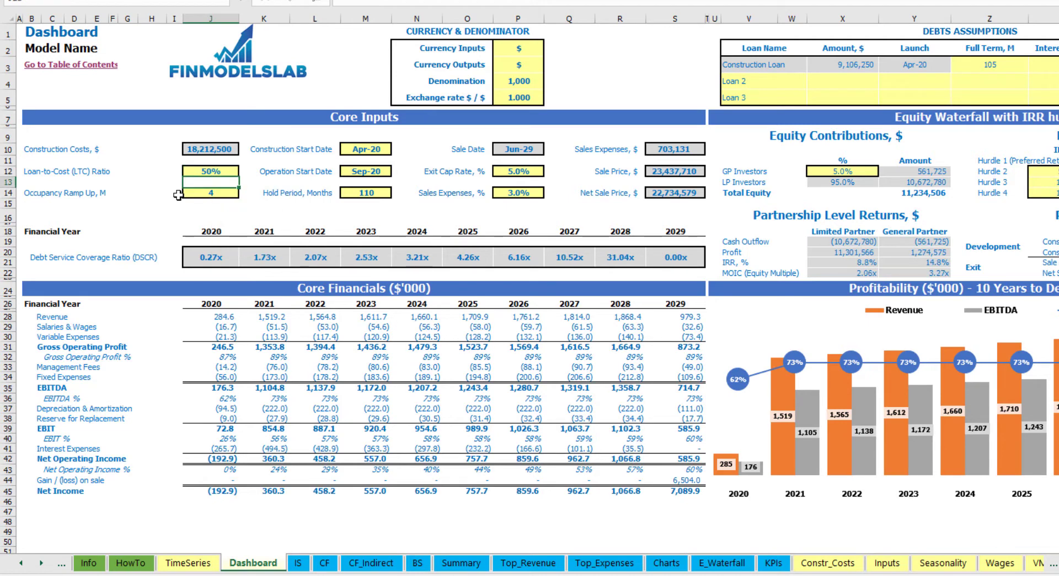
click(850, 62)
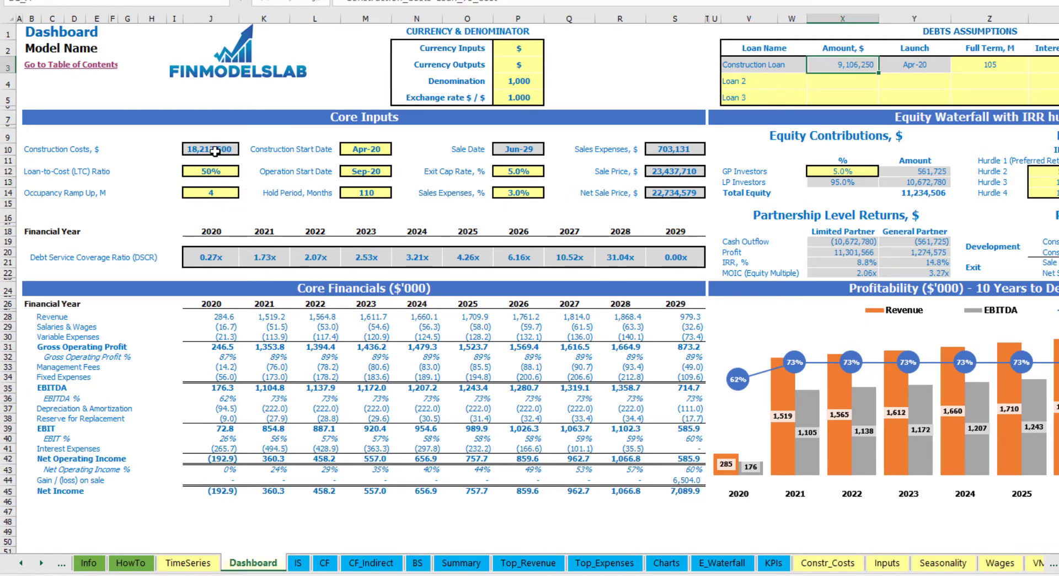
click(212, 189)
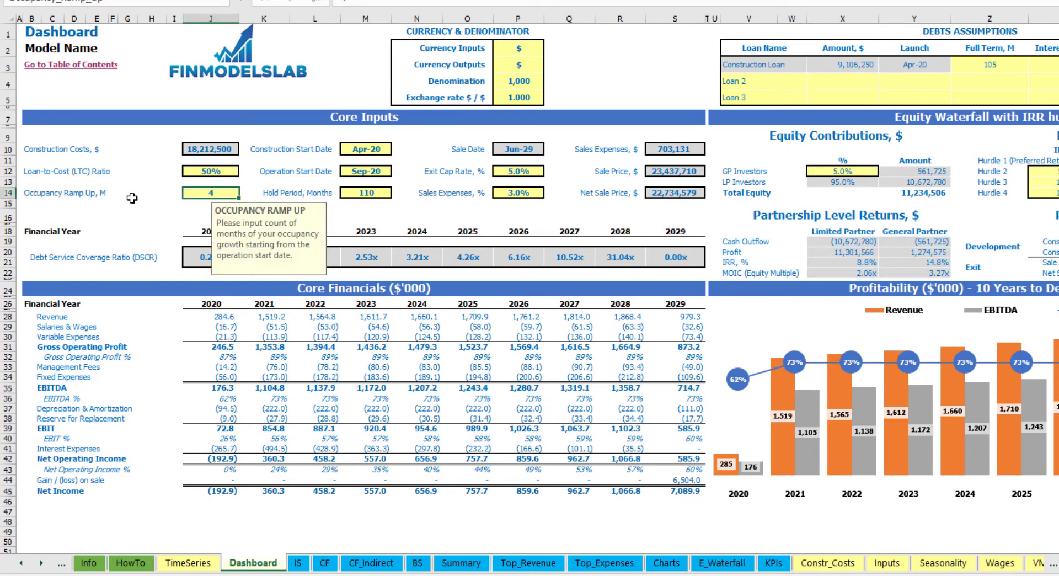
key(Return)
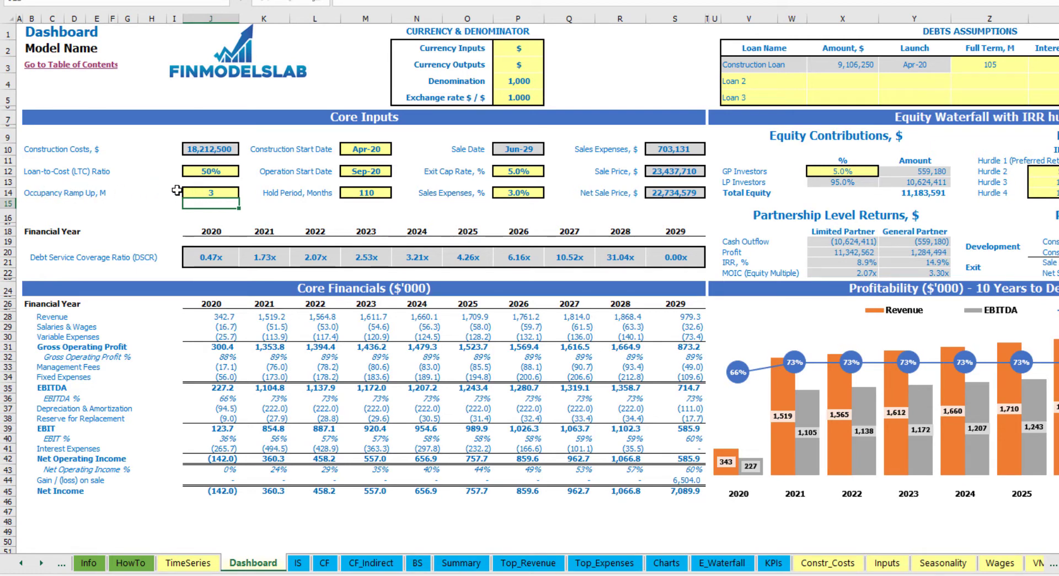
- Set the construction start date to May-20 and check the construction loan's launch date
click(380, 147)
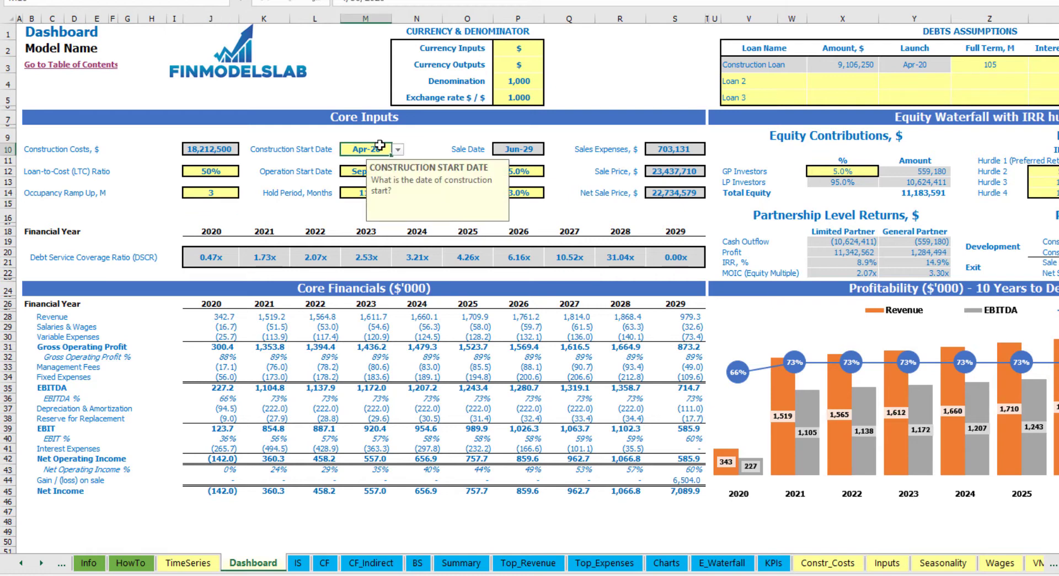
click(398, 149)
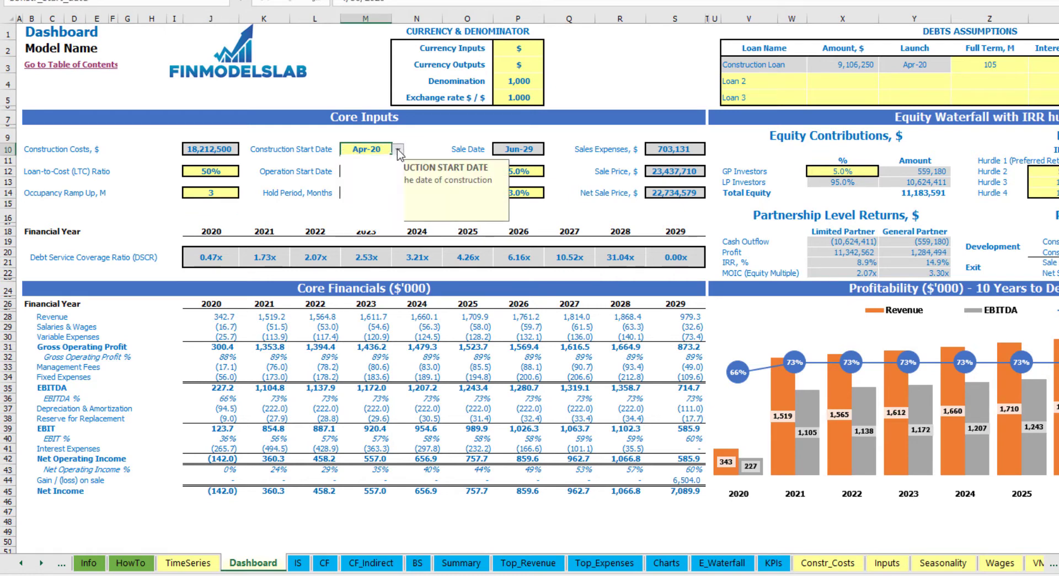
click(381, 170)
click(420, 148)
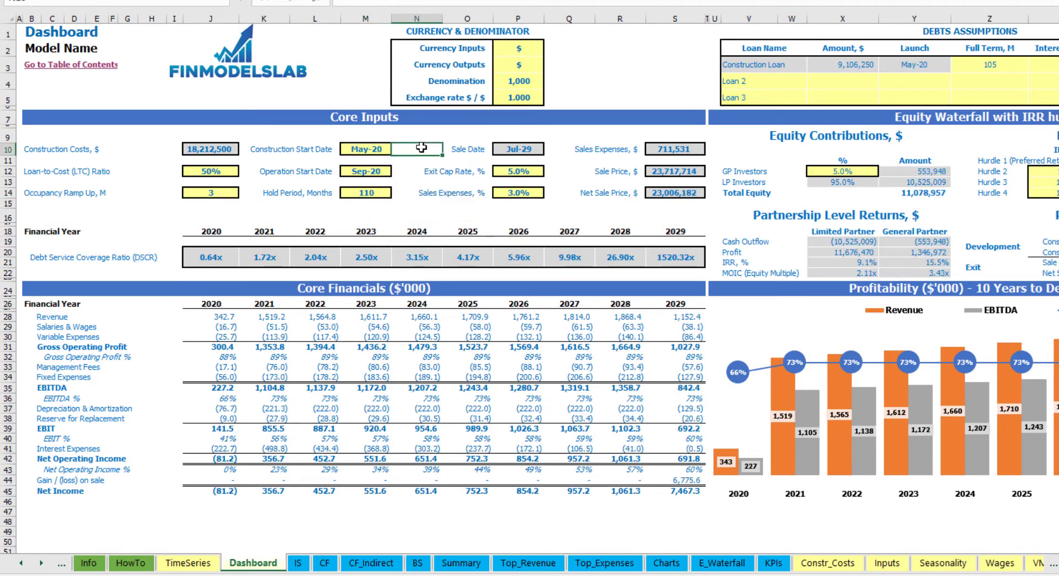
click(923, 61)
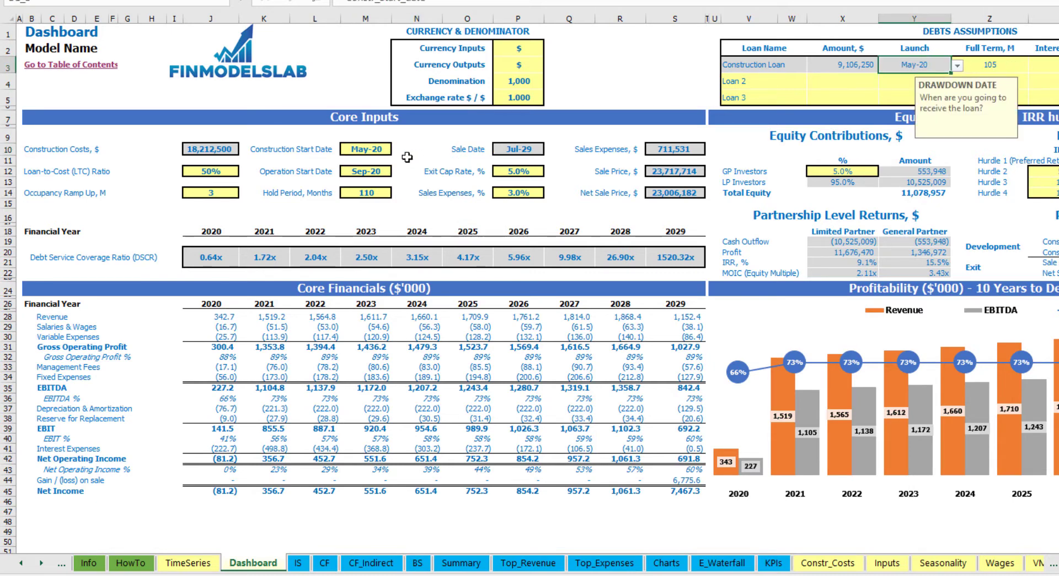
- Set the operation start date to Oct-20 in the core inputs
click(380, 171)
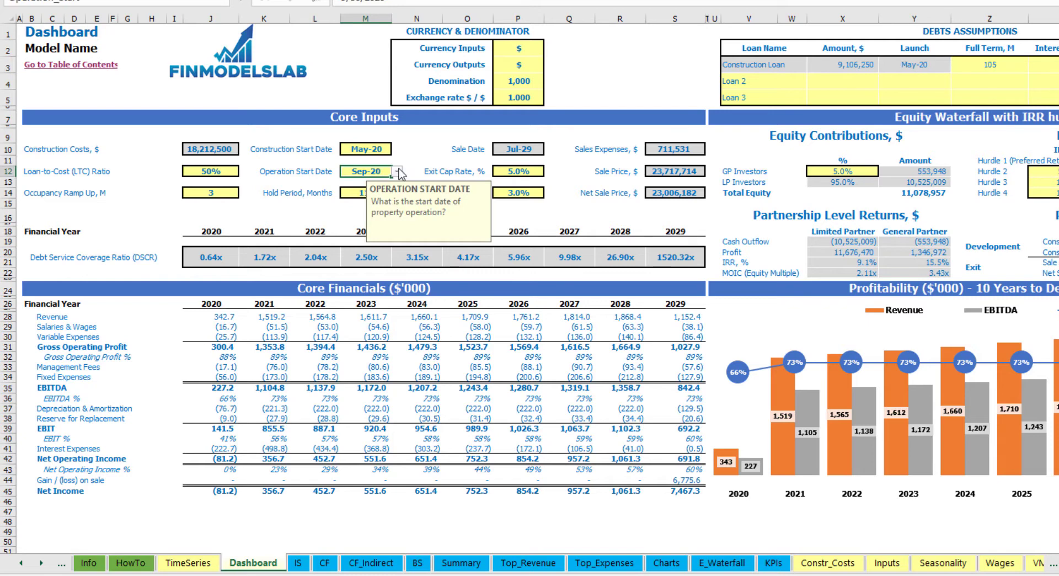
click(397, 171)
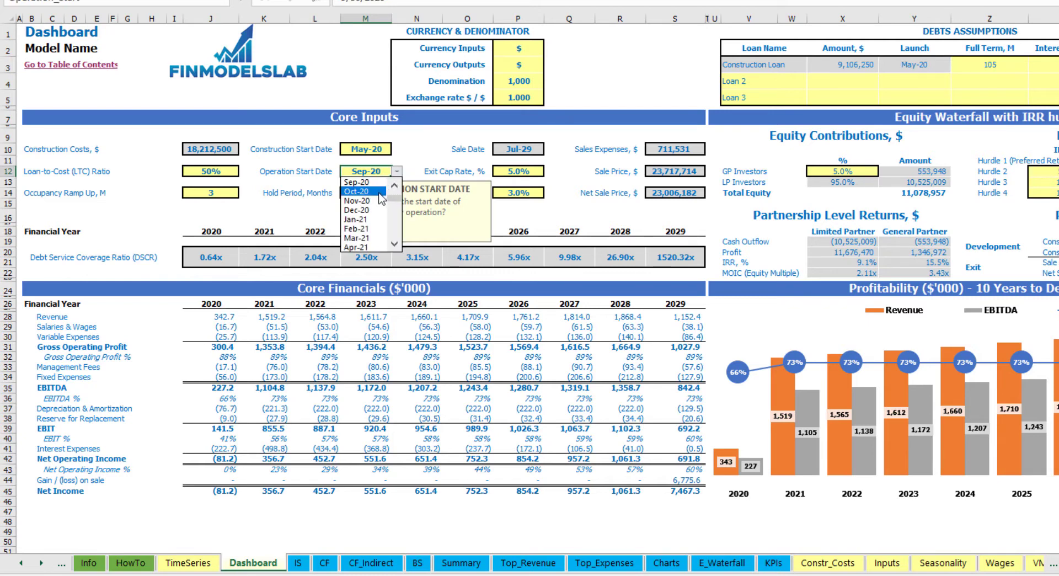
click(381, 191)
click(419, 139)
click(380, 171)
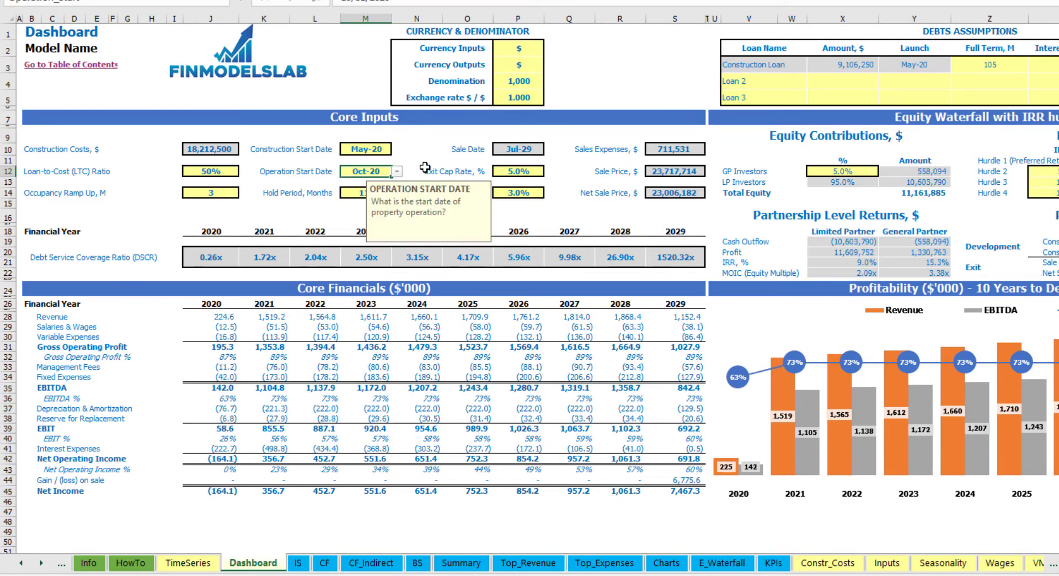
click(416, 146)
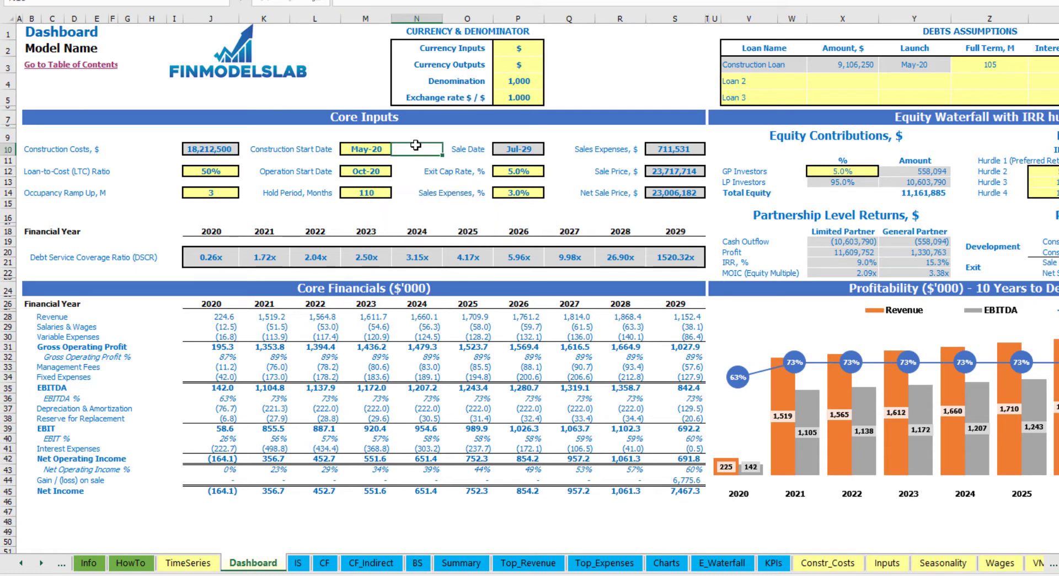
- Set the hold period to 115 months and check the calculated sale date against the construction start date
click(380, 193)
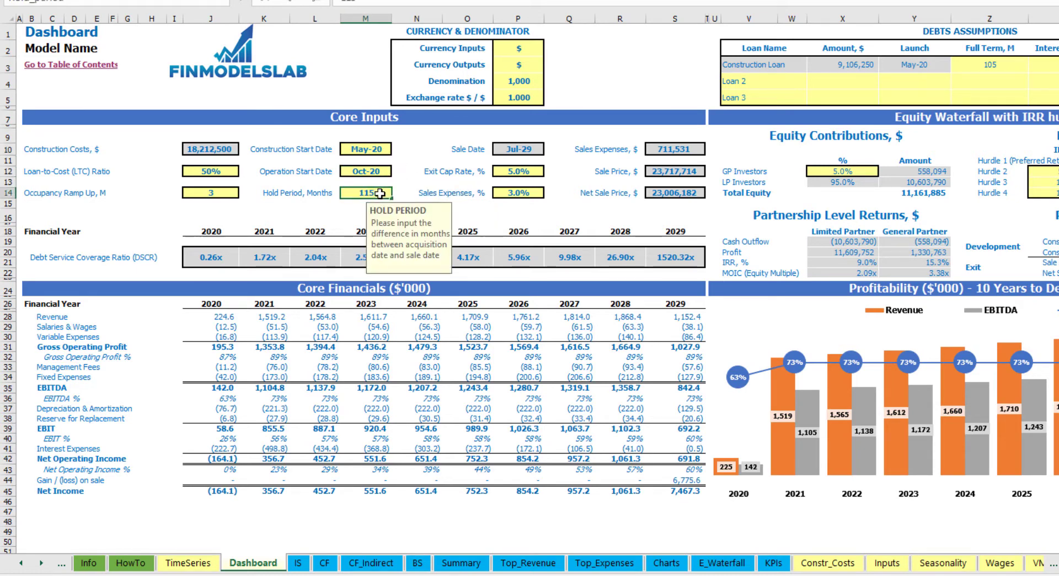
key(Return)
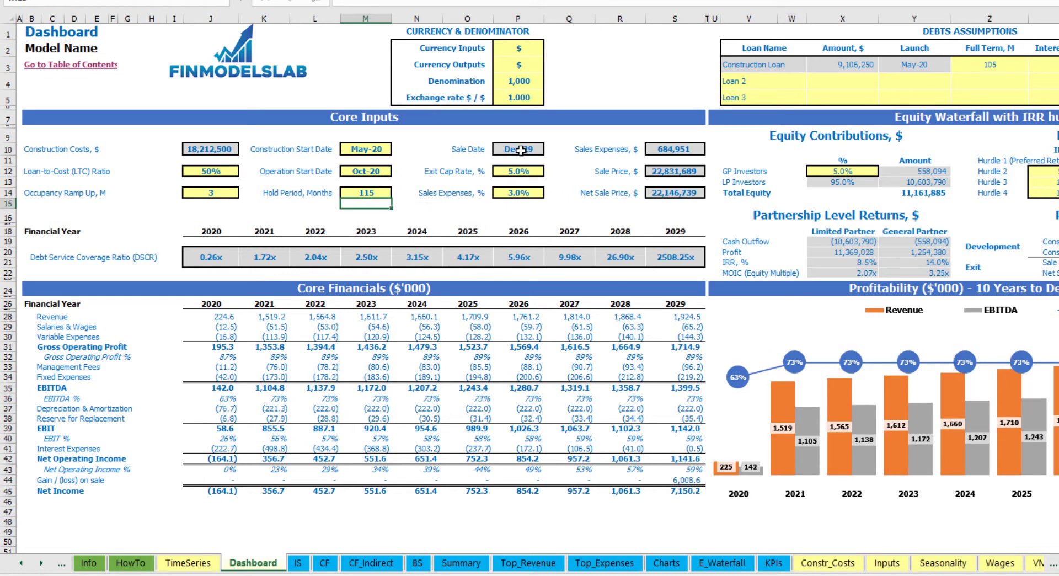
click(521, 150)
click(370, 148)
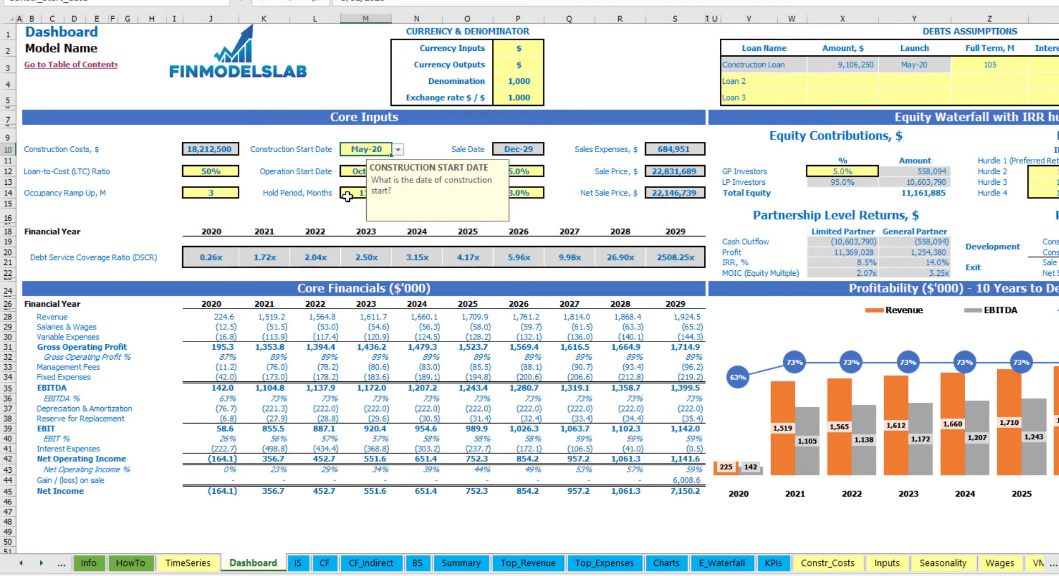
click(536, 150)
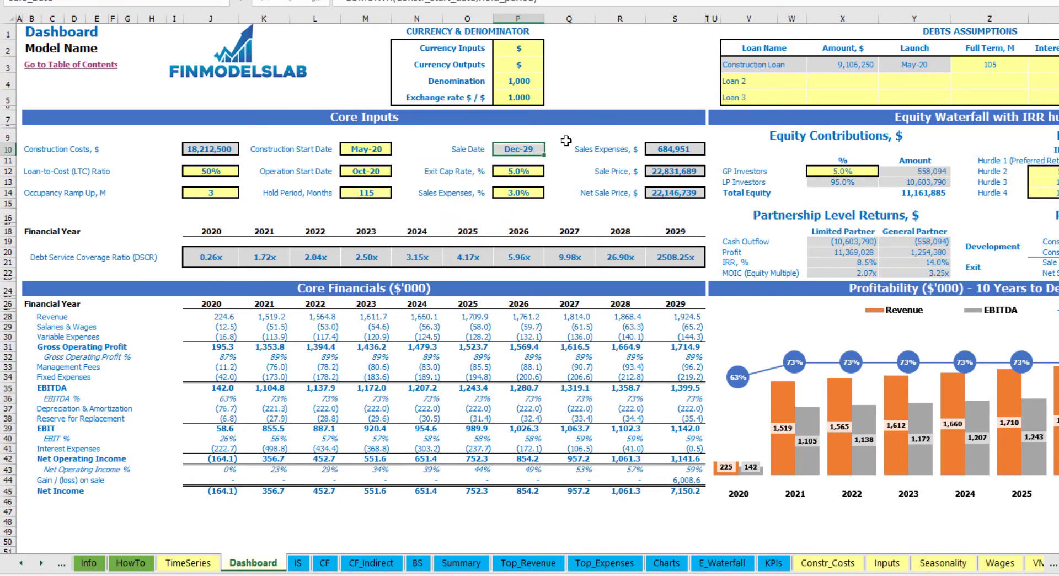
- Set the exit cap rate to 7% to test its effect on the sale price
click(530, 172)
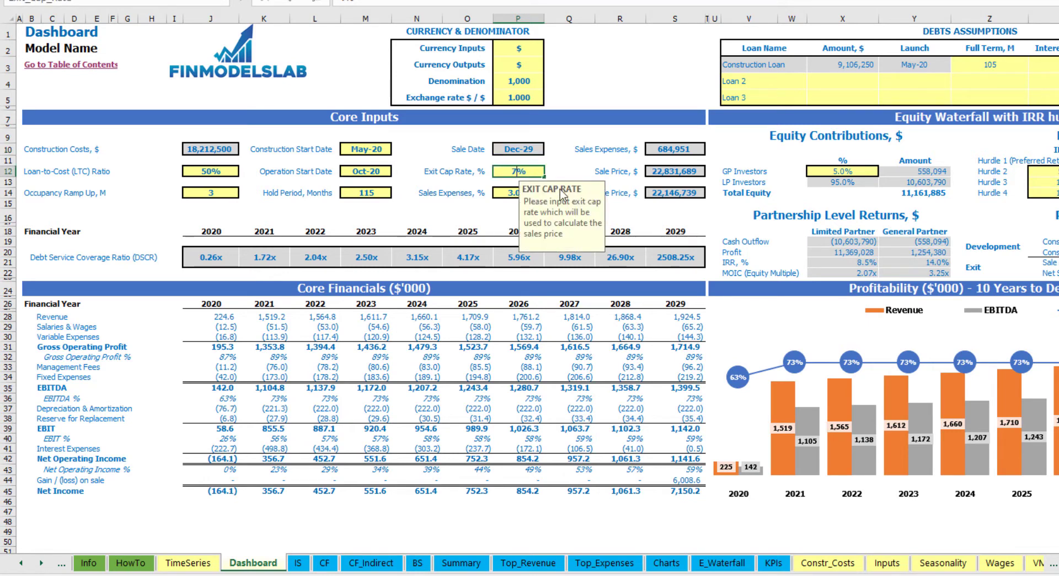
text(7)
key(Return)
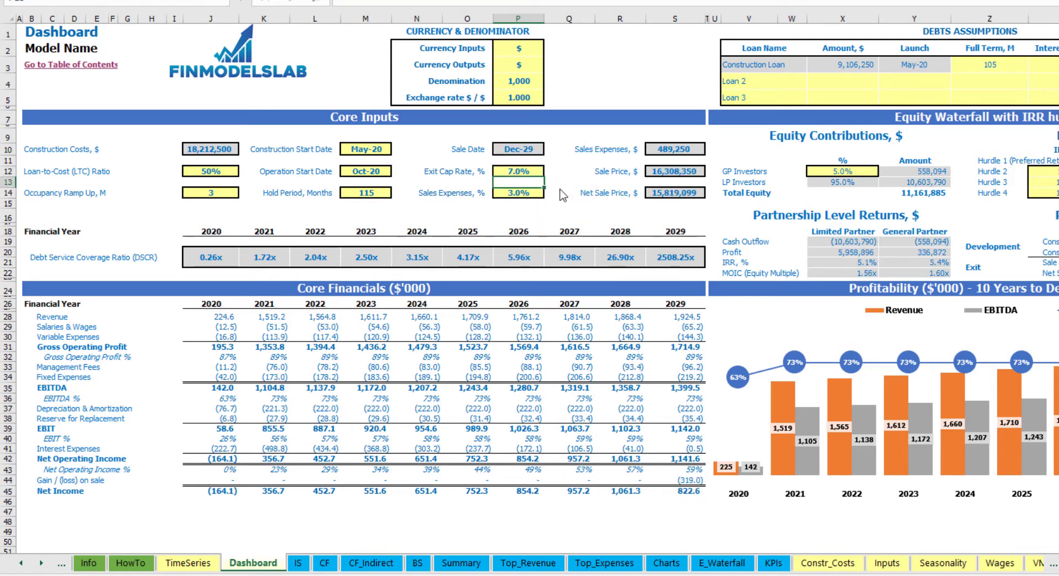
- Set the exit cap rate to 4% and inspect the sale price calculation
click(525, 171)
text(4)
key(Return)
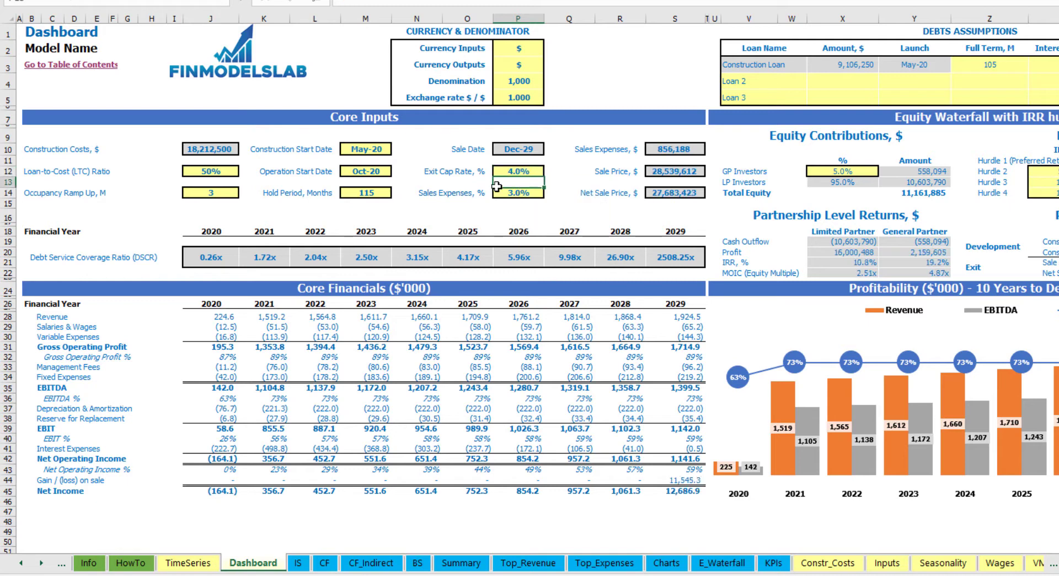
click(659, 174)
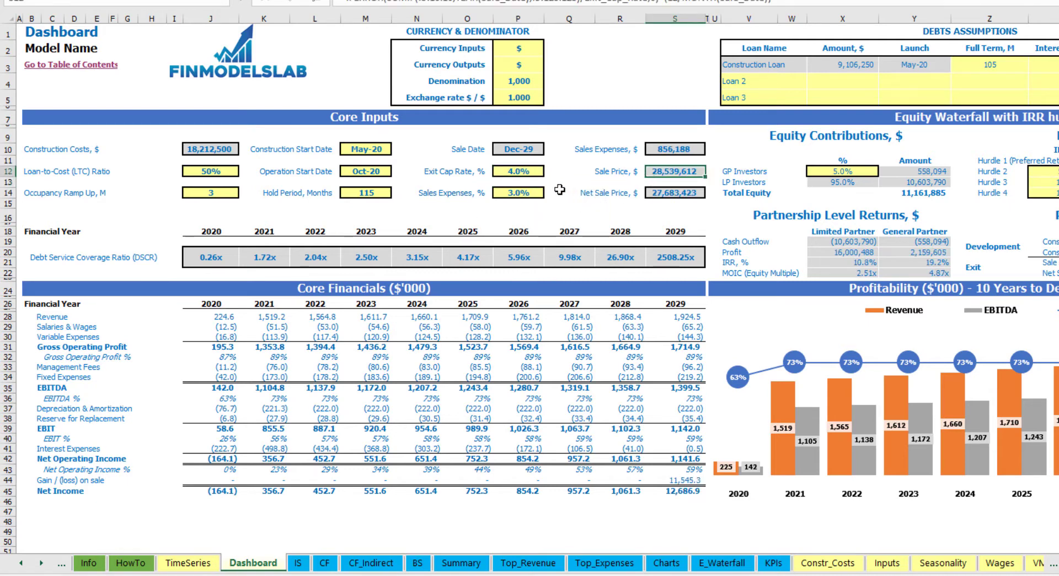
- Set the sales expenses percentage to 5% in the core inputs
click(494, 194)
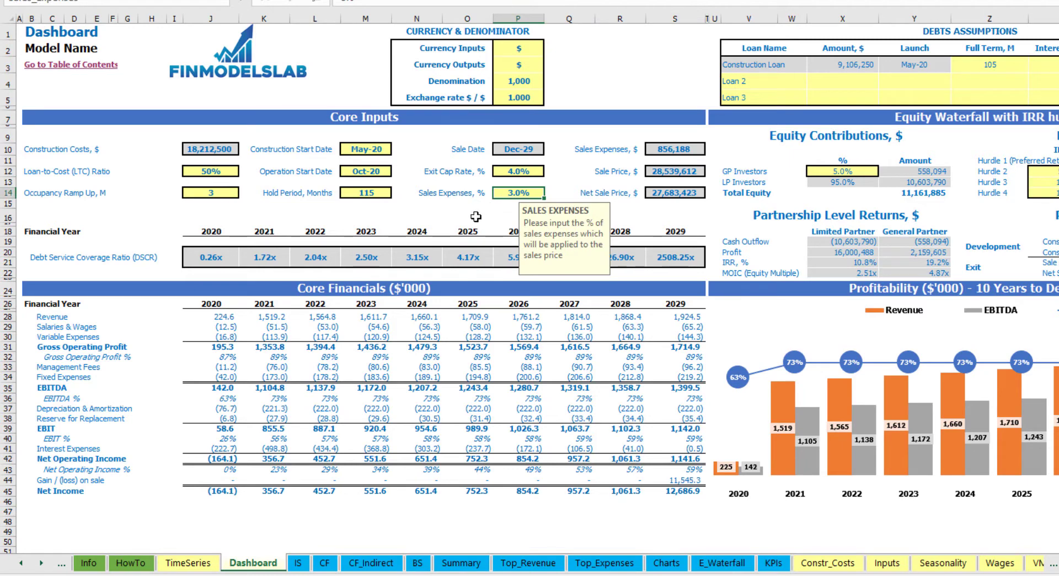
text(5)
key(Return)
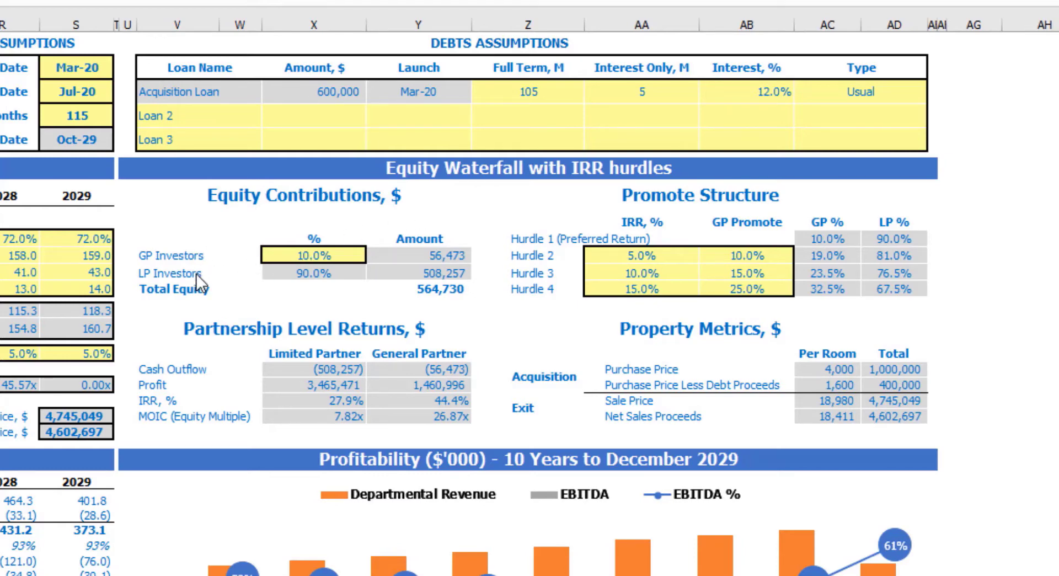
- Set the GP investors' share of the equity contributions to 5%
click(317, 255)
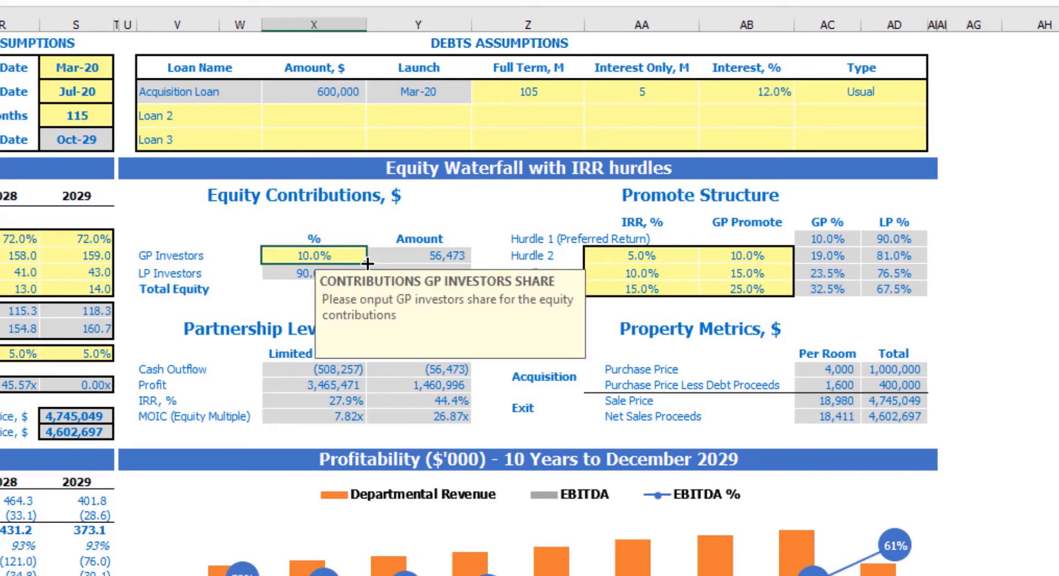
text(5)
key(Return)
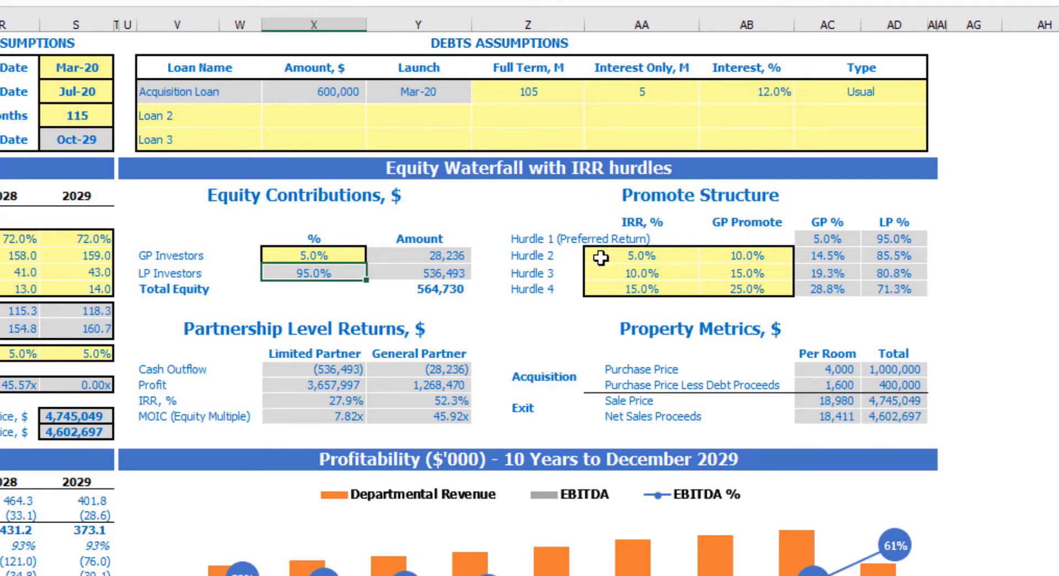
- Set the promote structure's IRR percentages to 7% for Hurdle 2, 12% for Hurdle 3 and 16% for Hurdle 4
click(668, 260)
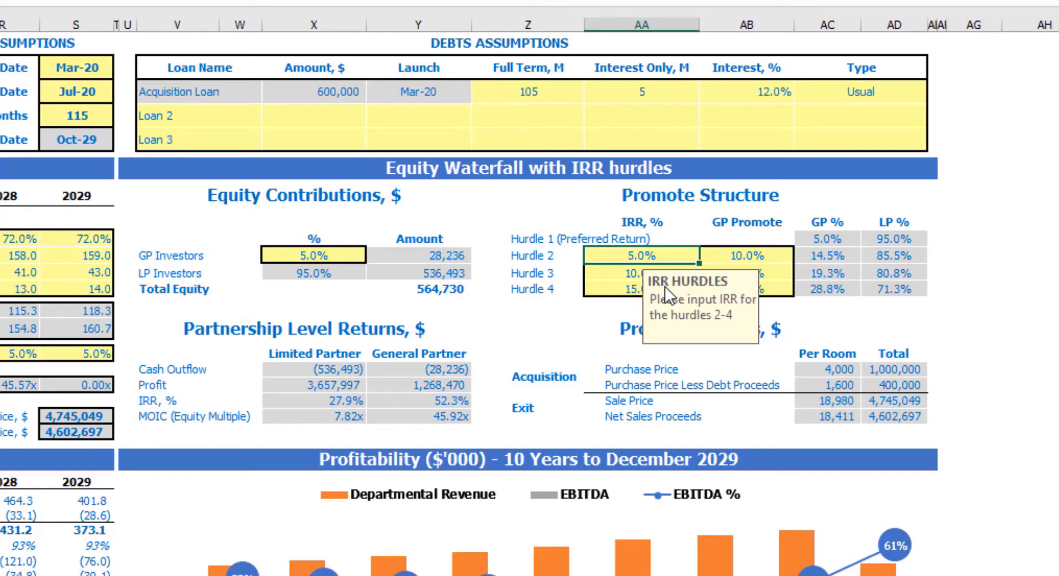
text(7)
key(Return)
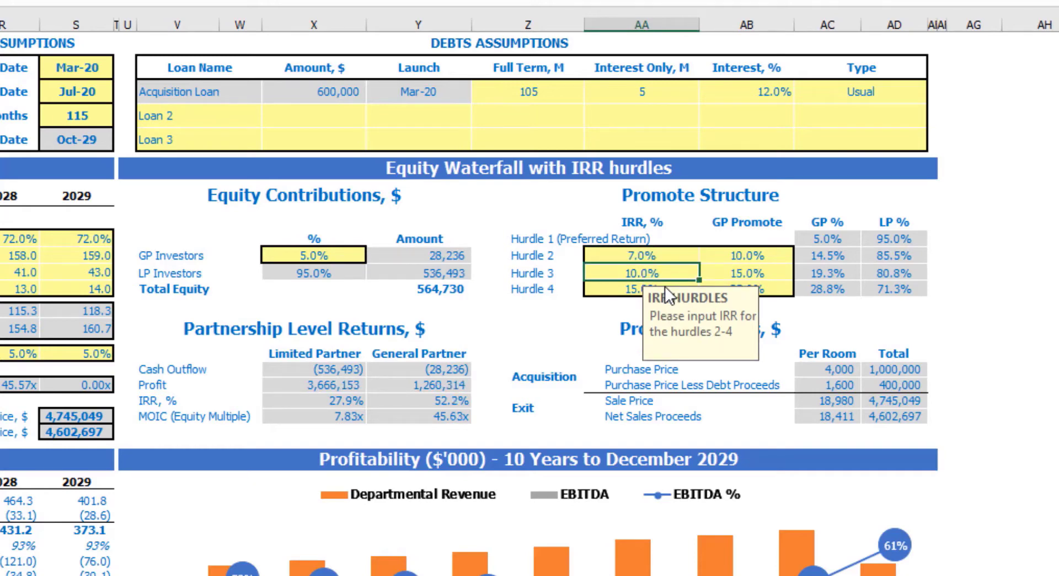
text(12)
key(Return)
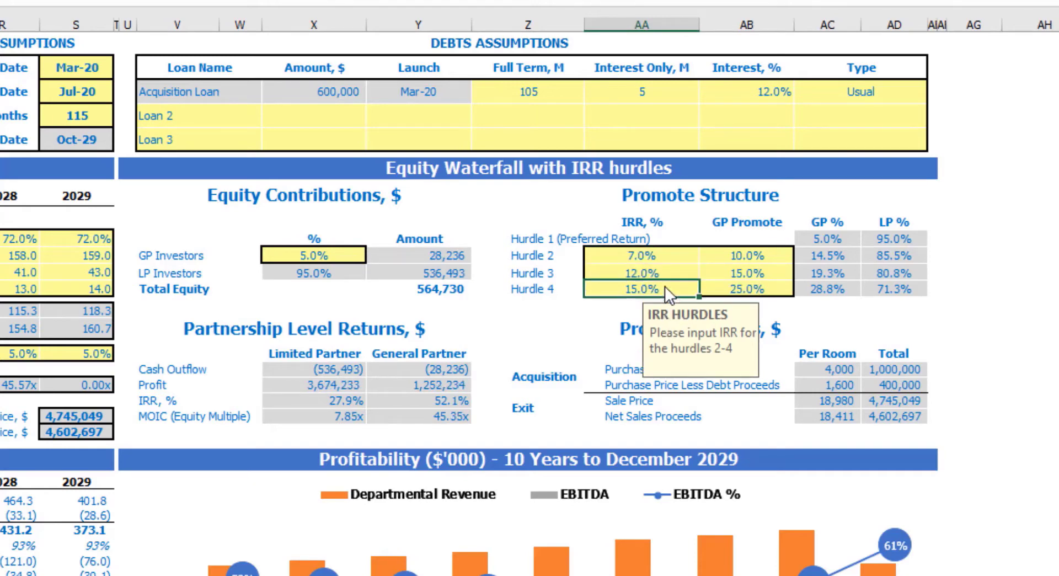
text(16)
key(Return)
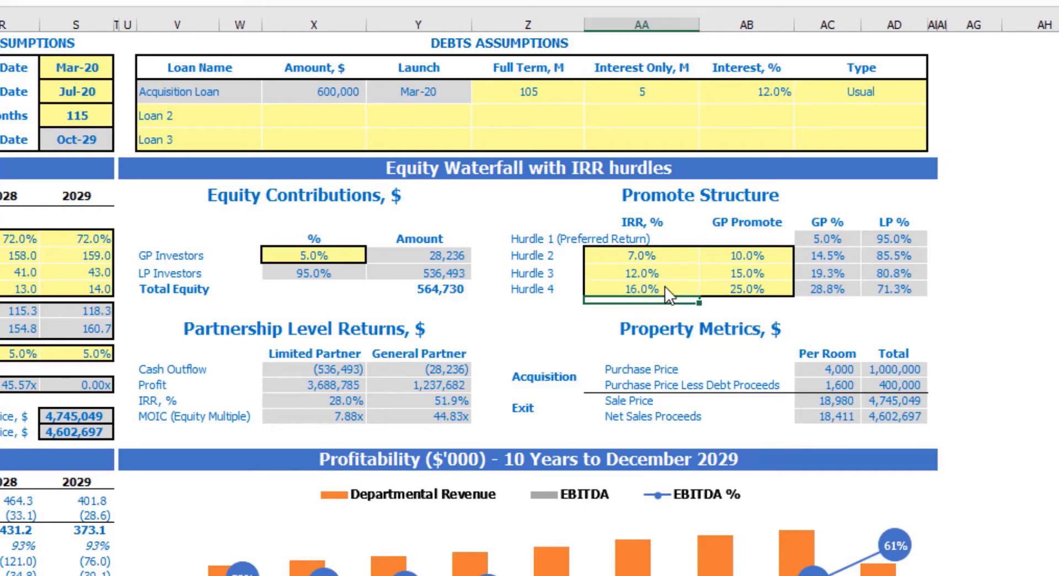
- Set the GP promote to 5%, 10% and 15% for Hurdles 2 to 4, and check Hurdle 2's GP and LP shares
click(764, 254)
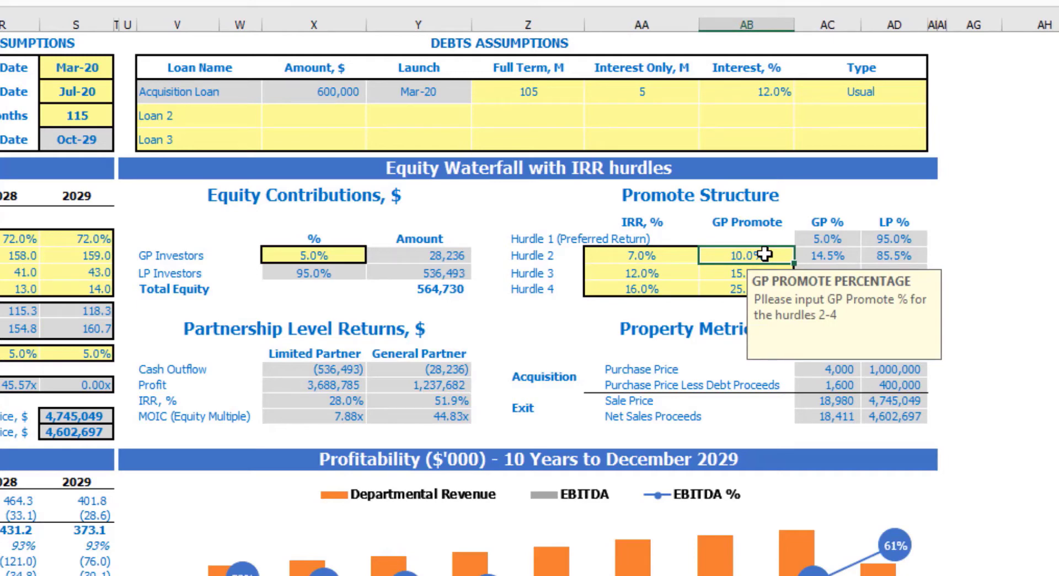
text(5)
key(Return)
text(10)
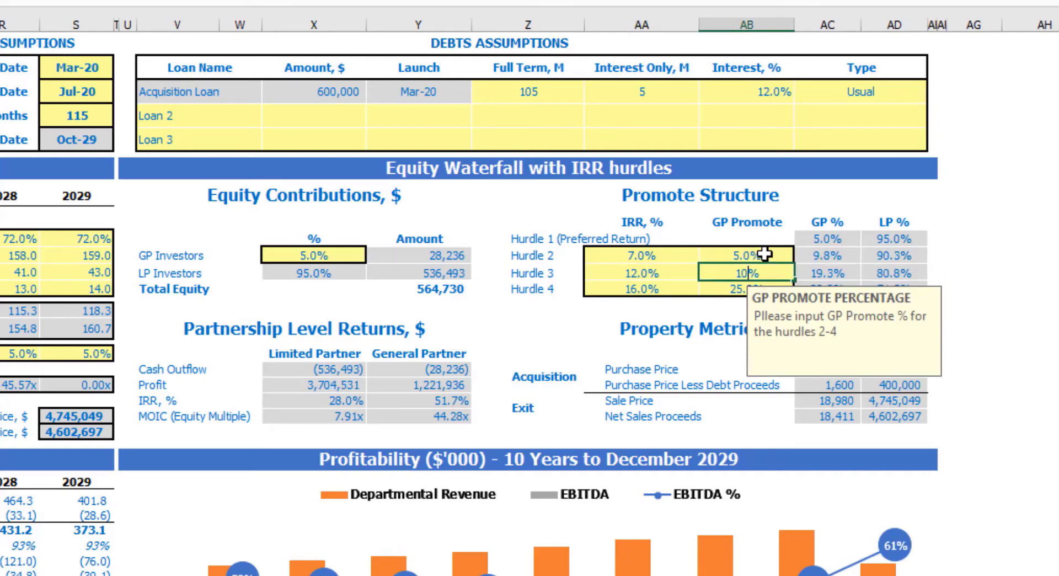
key(Return)
text(15)
key(Return)
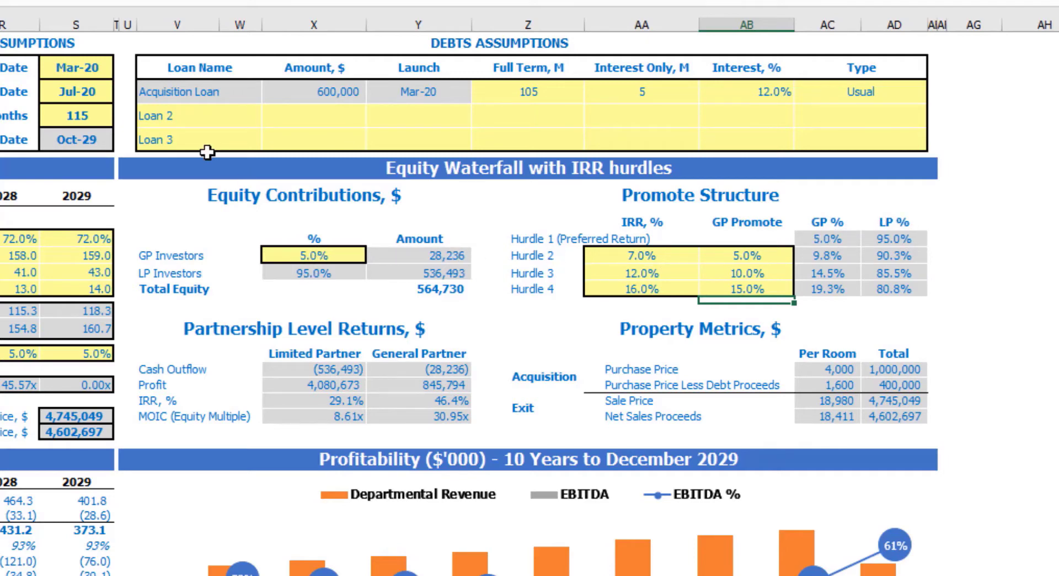
click(853, 256)
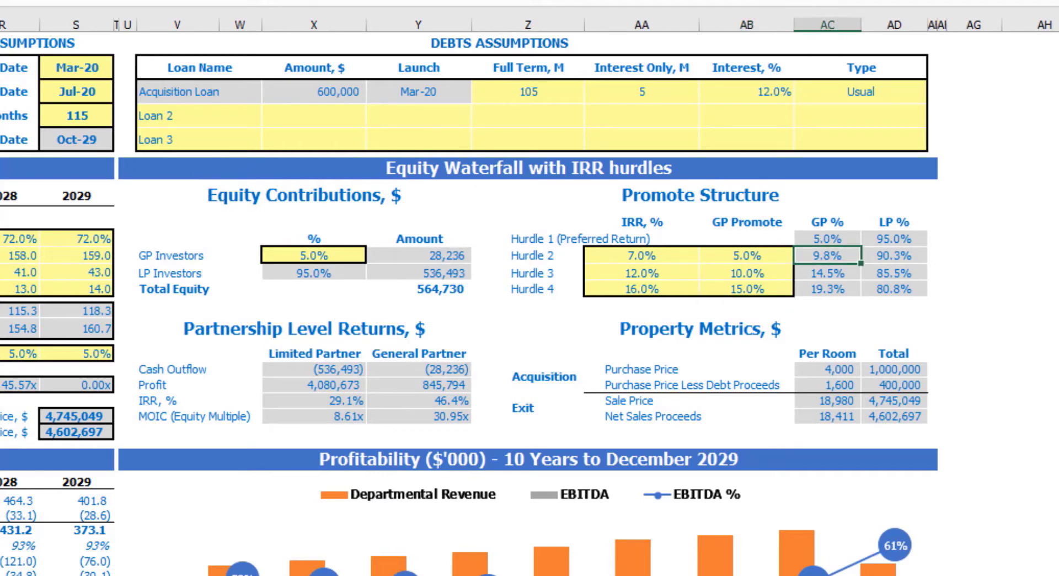
click(895, 256)
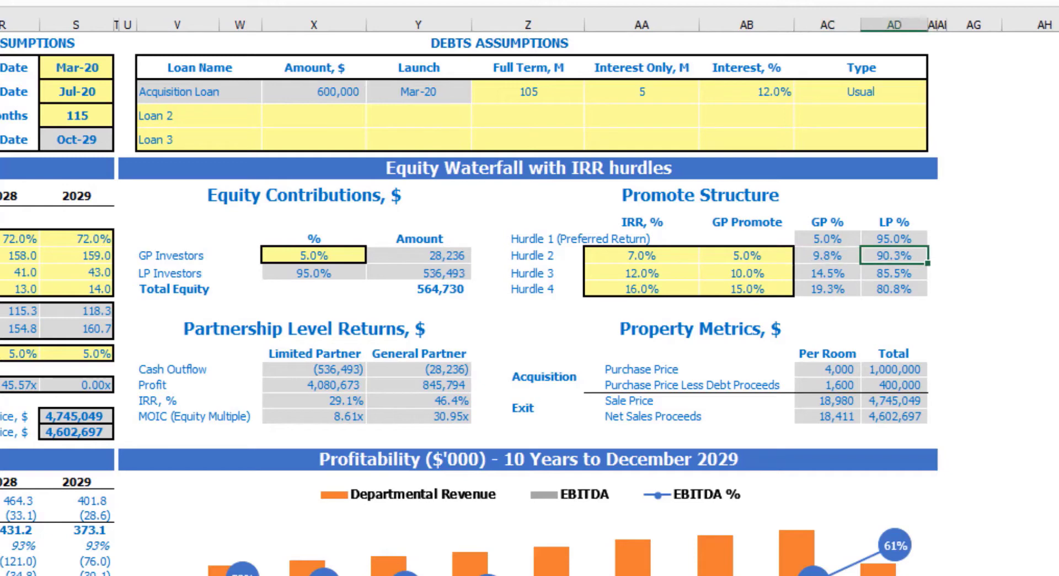
- Check the GP and LP shares of Hurdles 3 and 4 in the promote structure
key(Left)
key(Down)
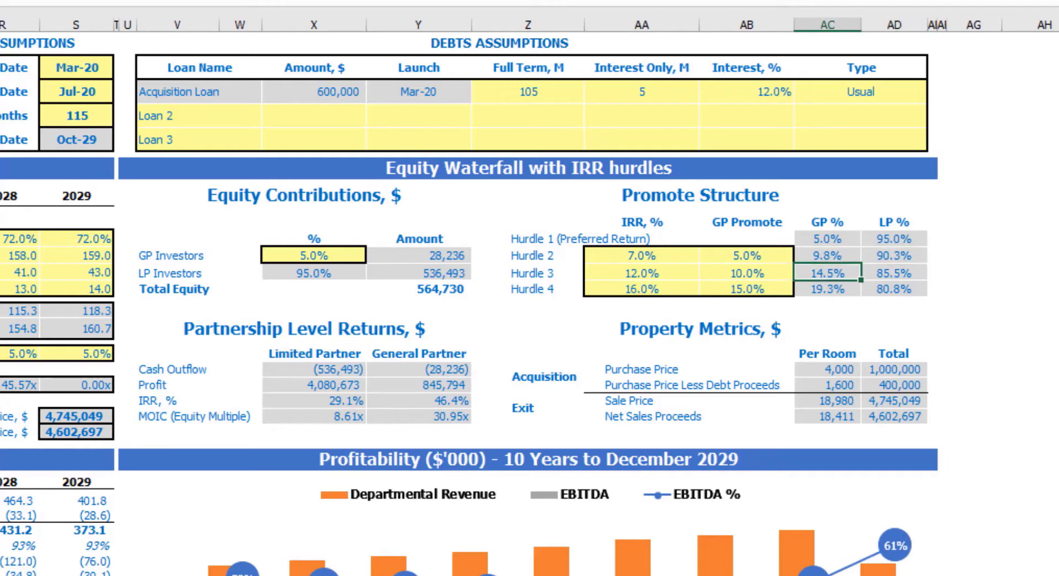
key(Right)
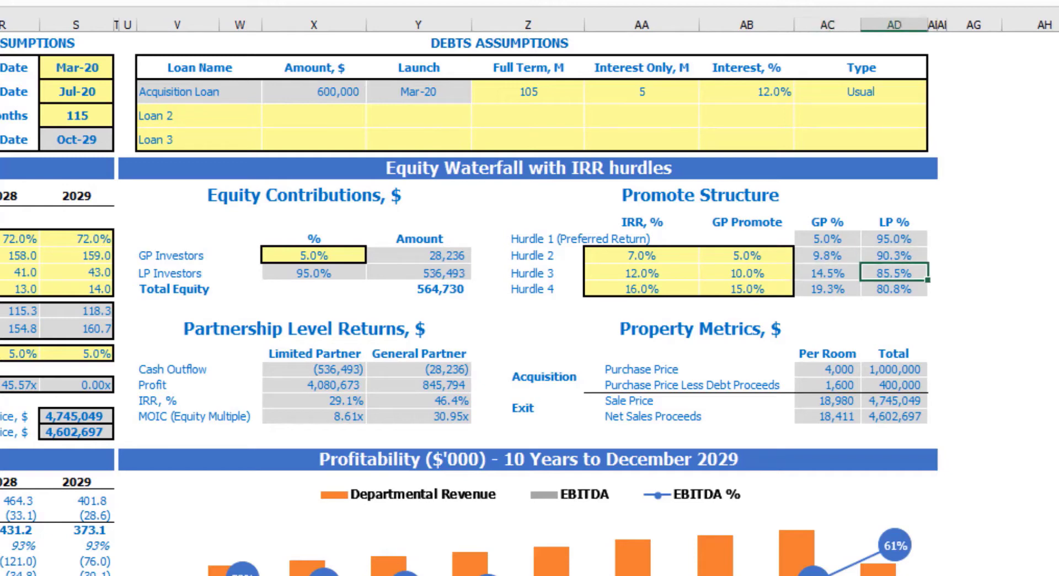
key(Down)
key(Left)
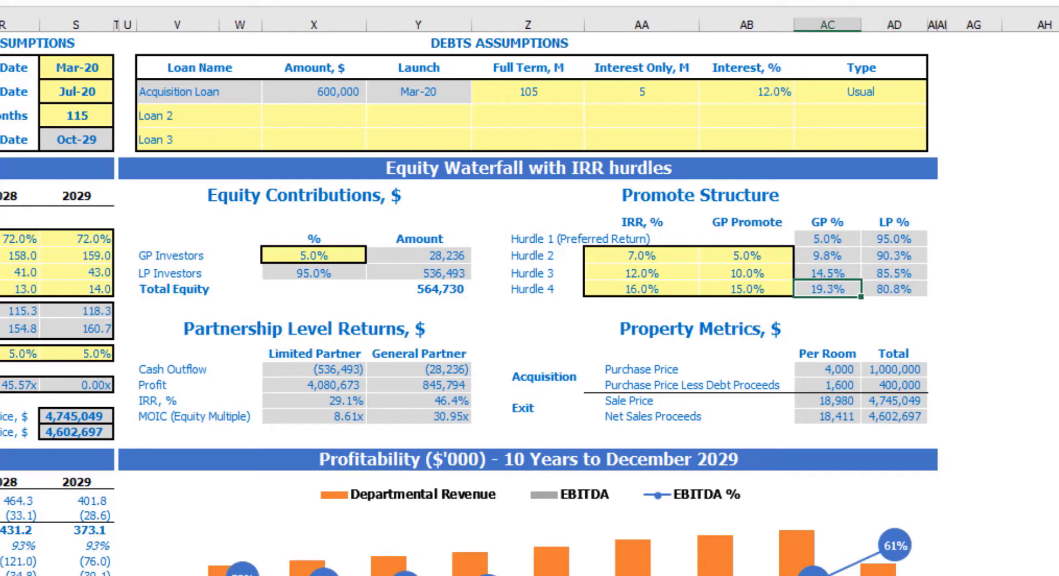
key(Right)
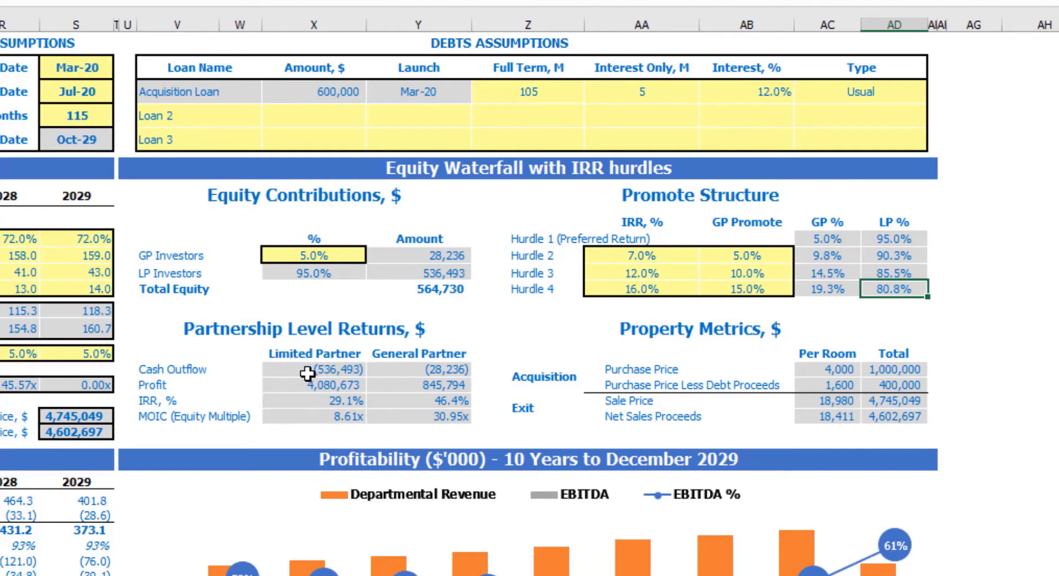
- Compare the GP and LP equity contribution amounts with the partners' cash outflows in the partnership level returns
click(455, 256)
click(451, 372)
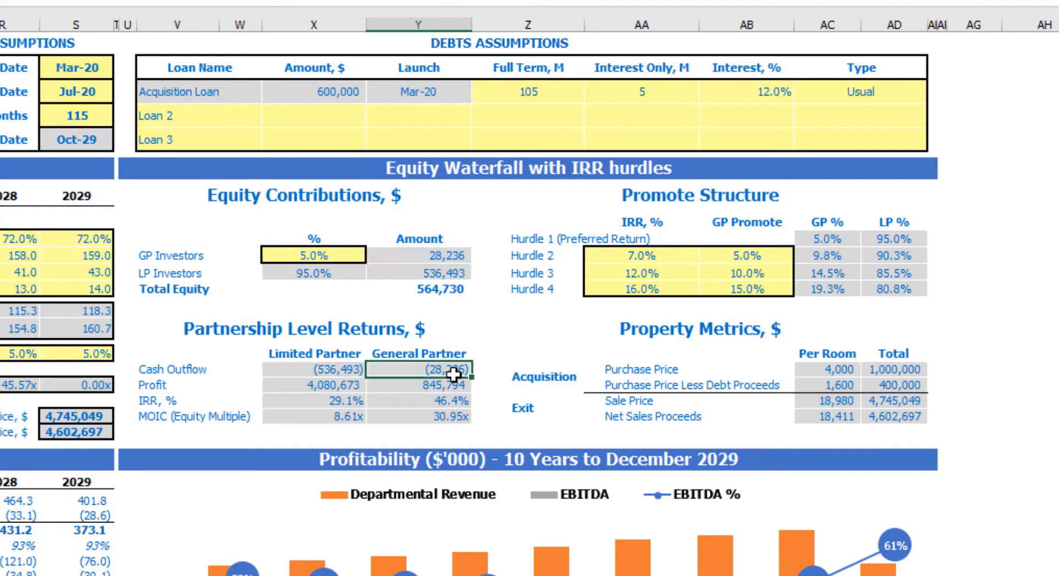
click(457, 272)
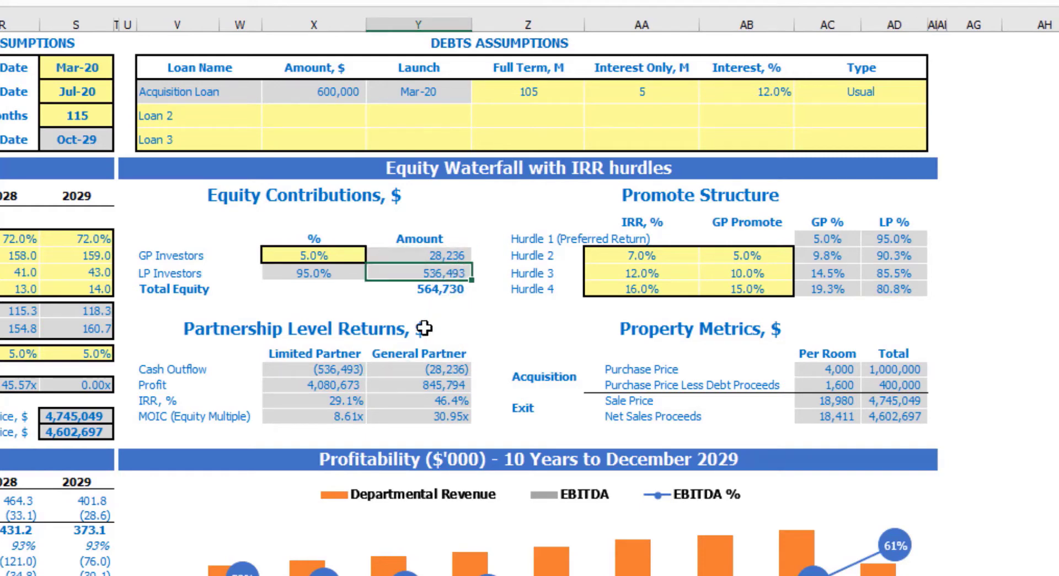
click(350, 369)
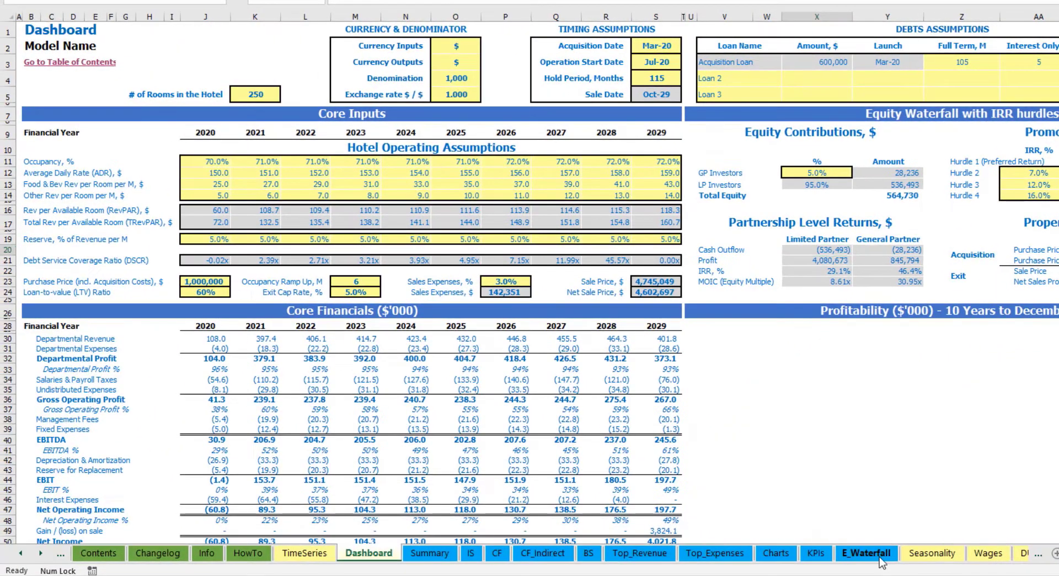
- Open the E_Waterfall sheet and review it from equity contributions through investor returns and the four hurdles to the return and risk metrics
click(880, 558)
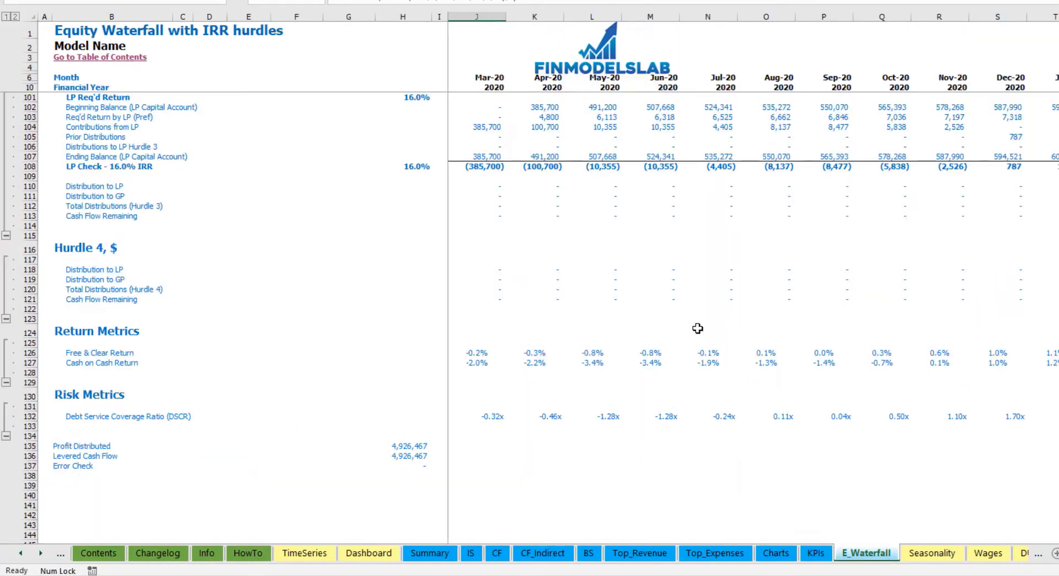
scroll(700, 329, up, 20)
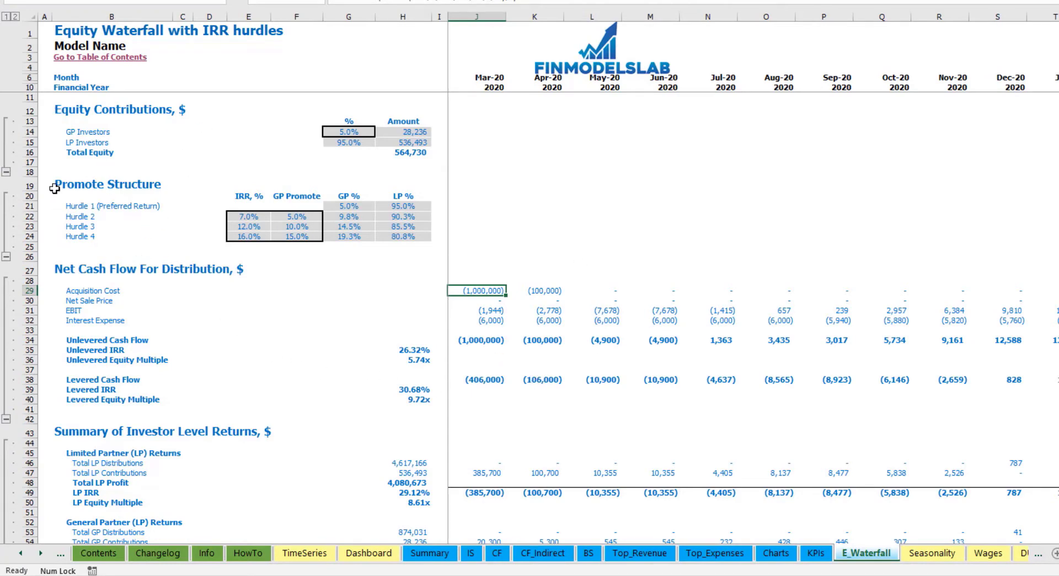
scroll(71, 294, down, 3)
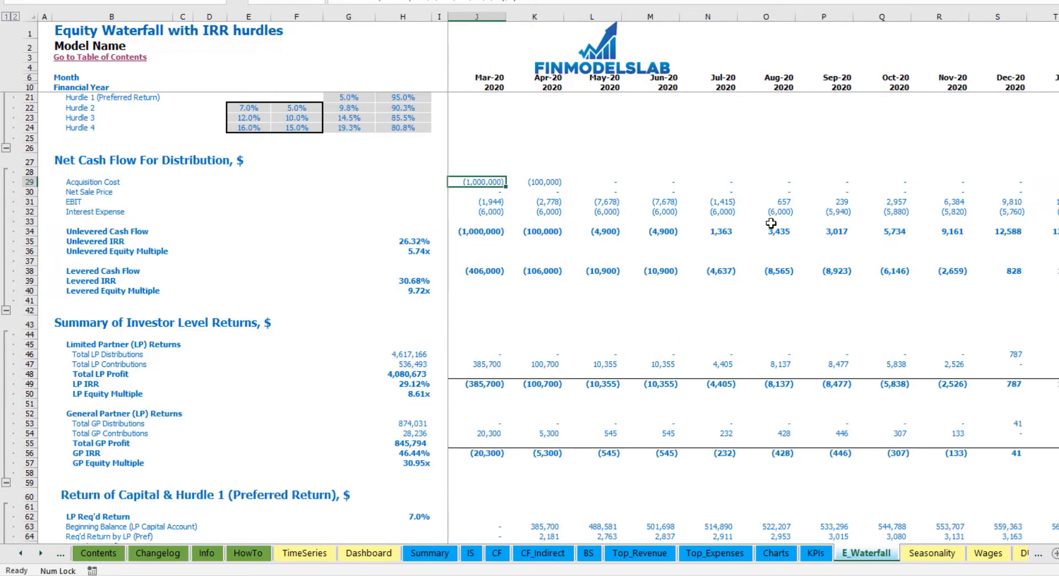
scroll(60, 269, down, 3)
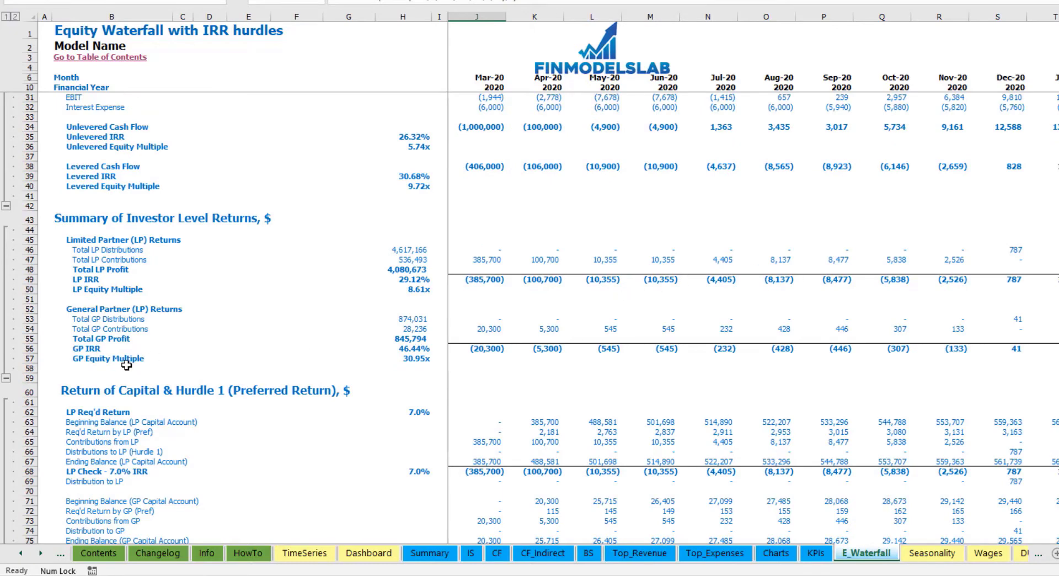
scroll(127, 364, down, 3)
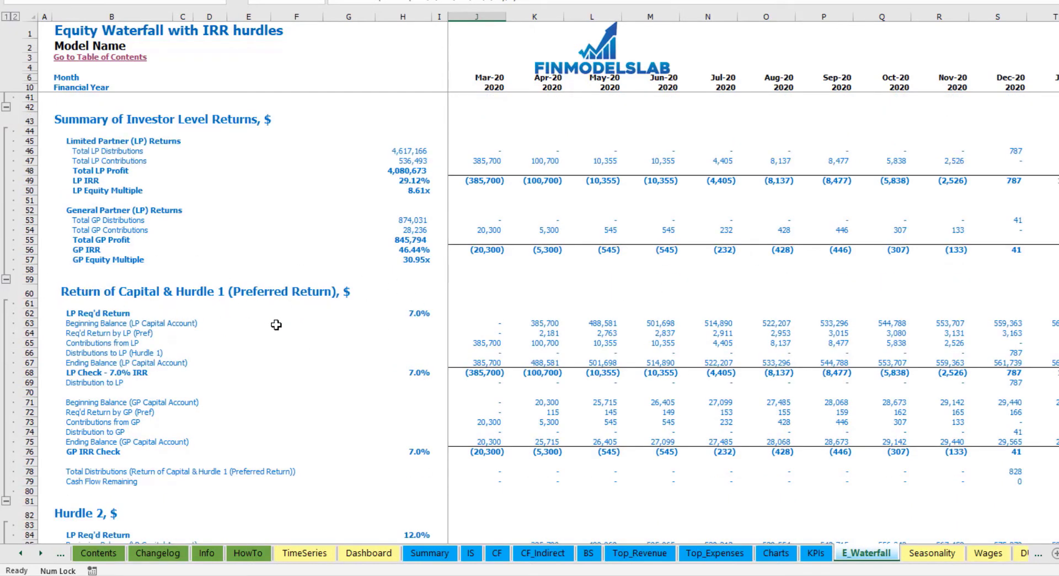
scroll(276, 325, down, 9)
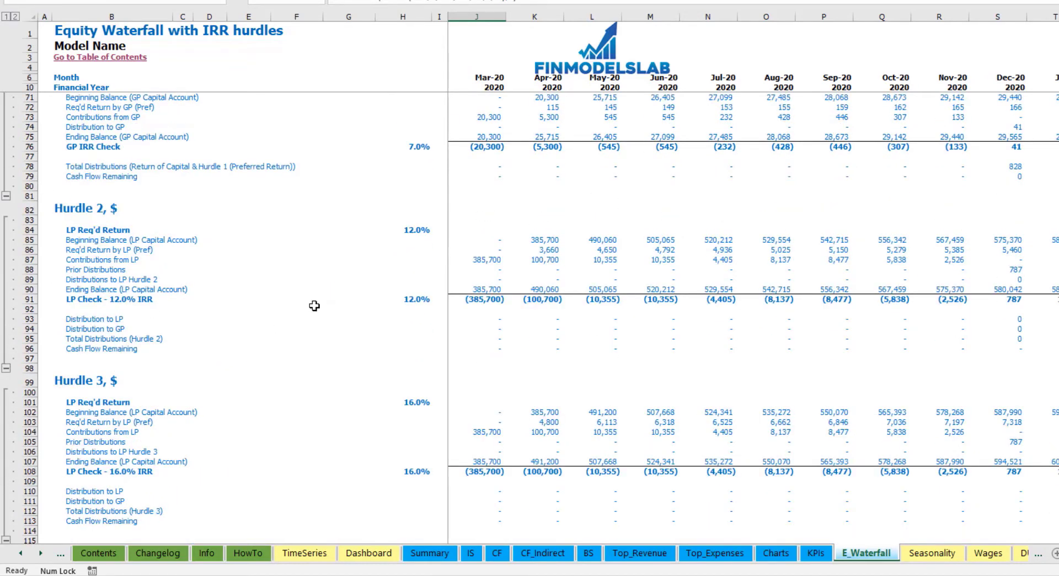
scroll(314, 305, down, 6)
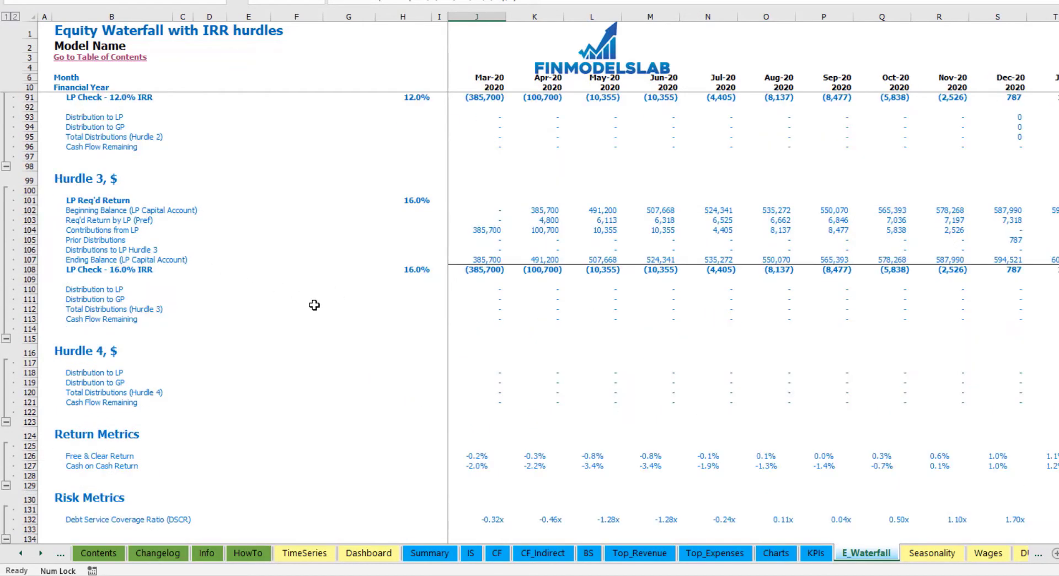
scroll(314, 305, down, 3)
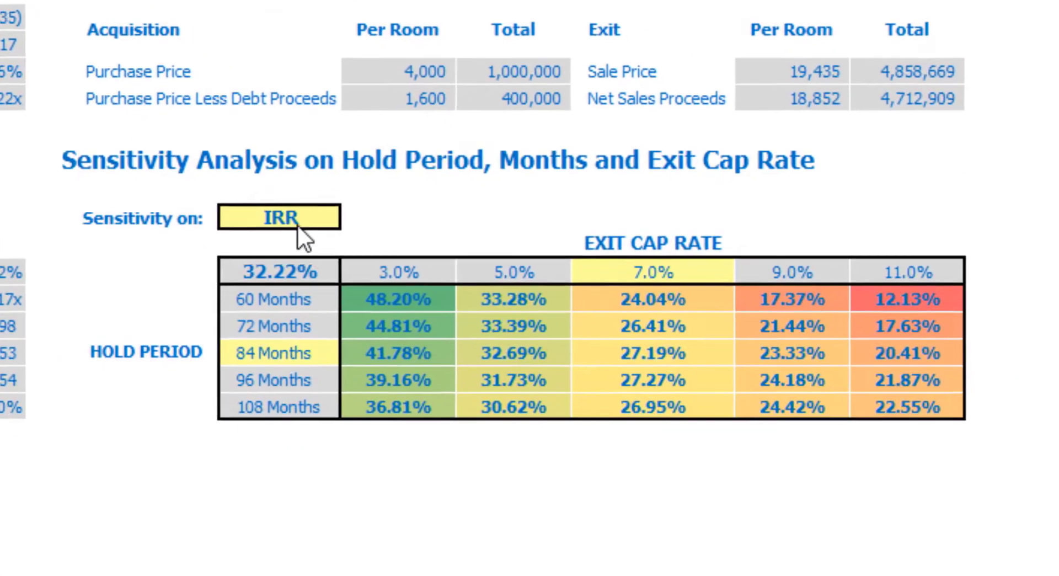
- Look at the KPI choices for the sensitivity analysis and at its hold period and exit cap rate axes
click(648, 311)
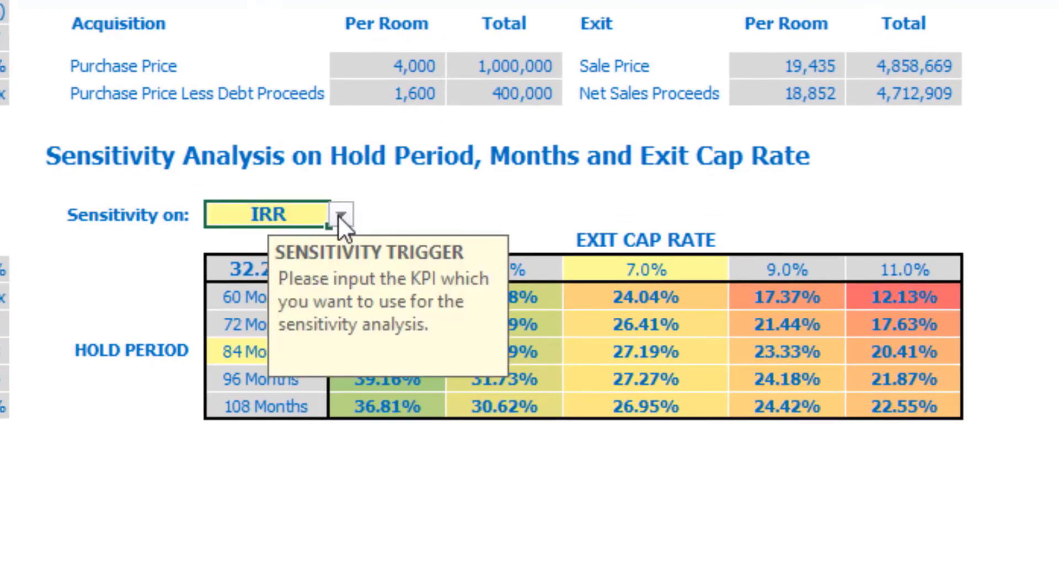
click(341, 215)
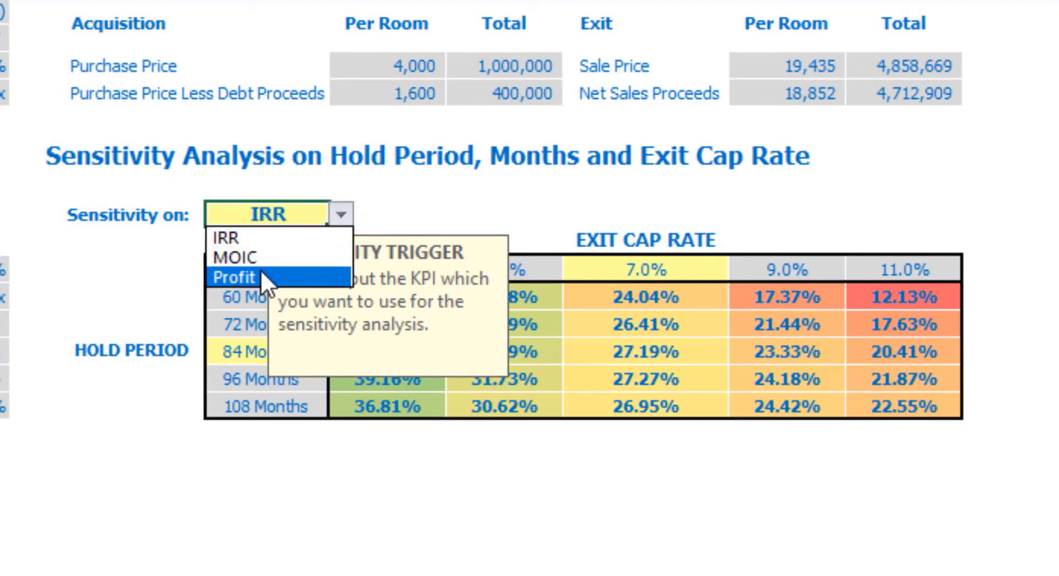
key(Escape)
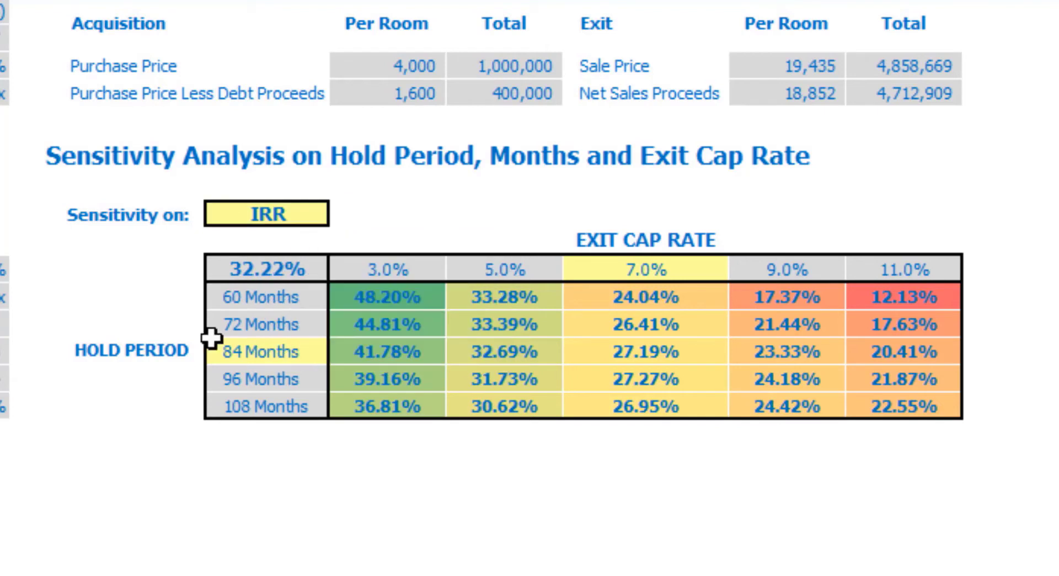
click(127, 365)
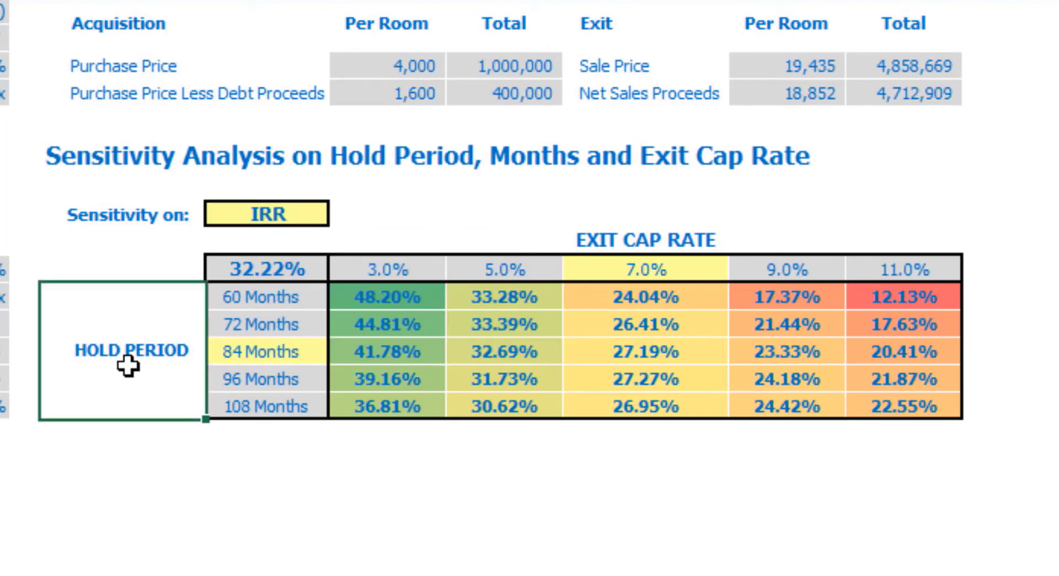
click(647, 245)
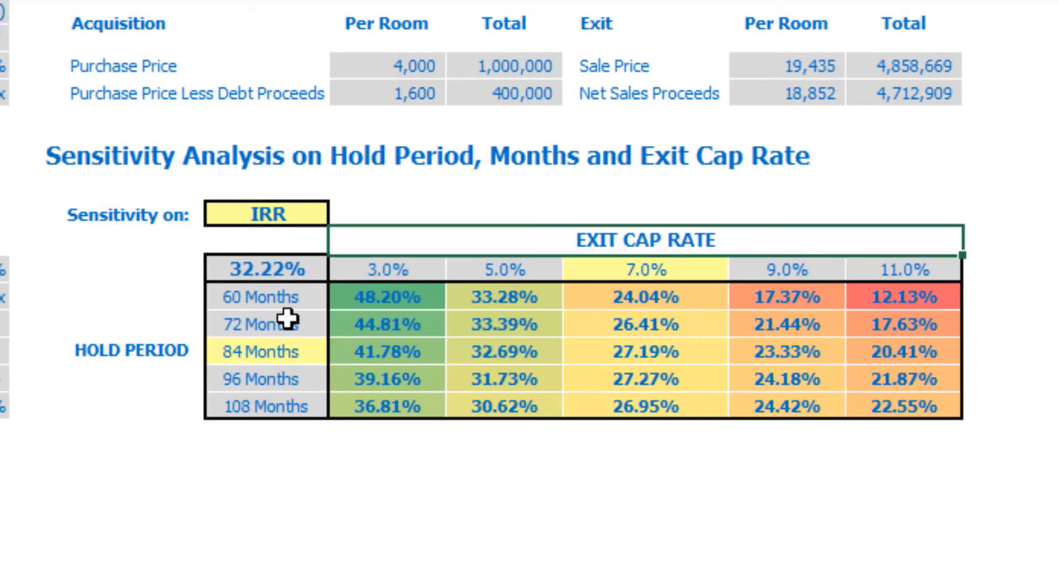
- Set the middle point of the hold period sensitivity to 80 months
click(280, 349)
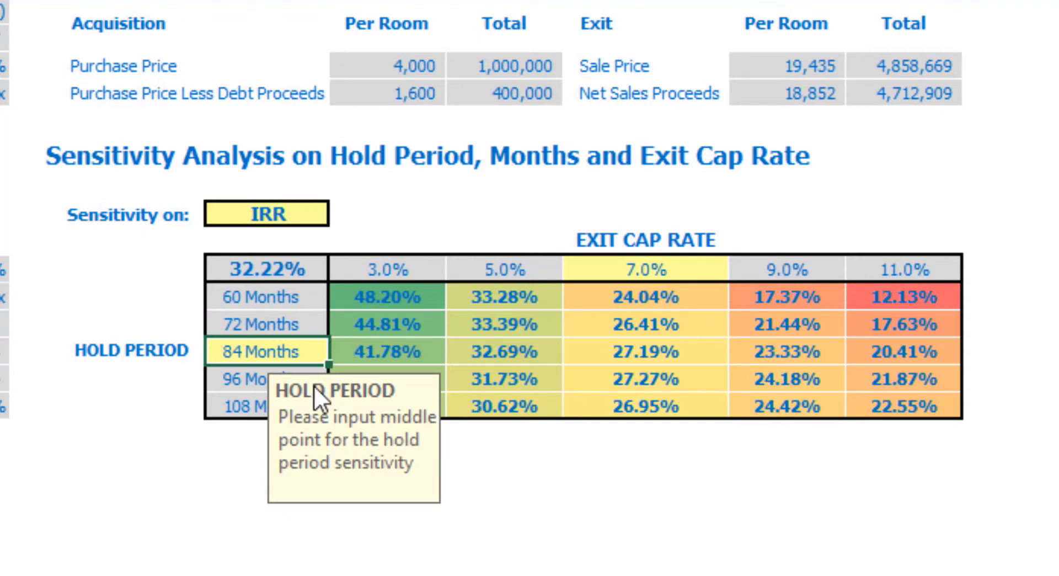
text(80)
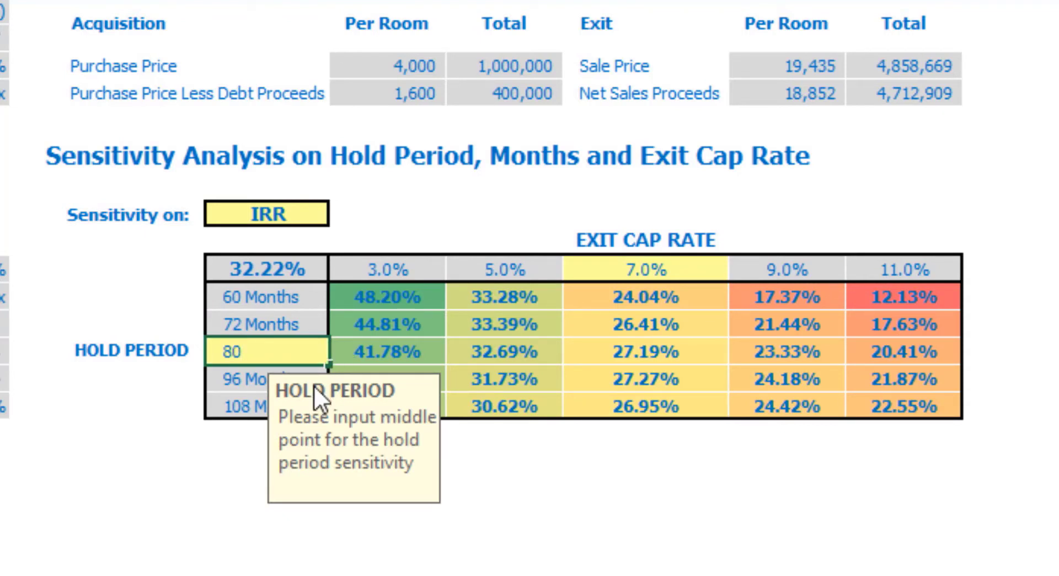
click(186, 499)
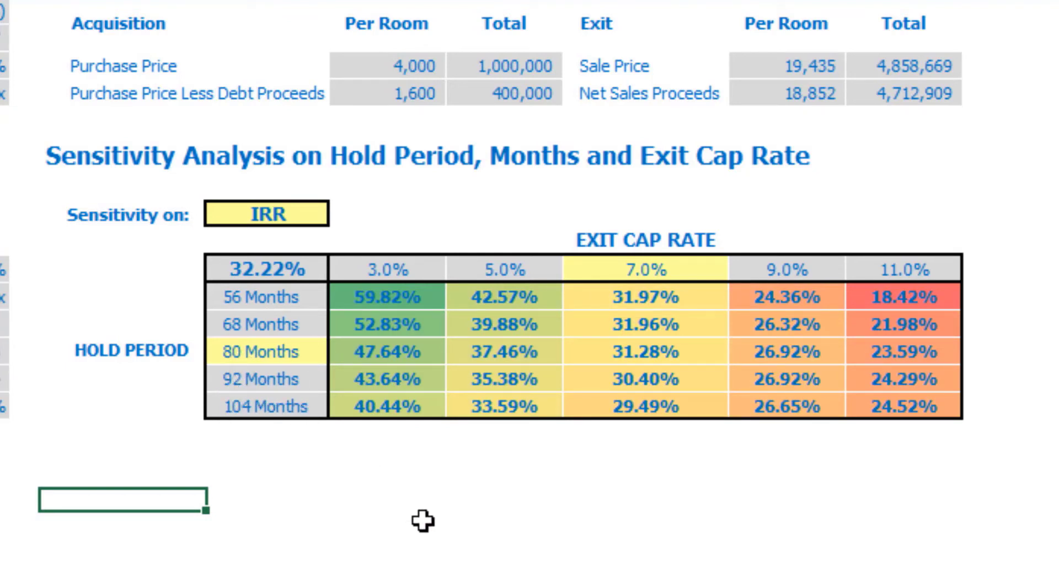
- Set the middle point of the exit cap rate sensitivity to 6% and review the IRR results grid
click(650, 264)
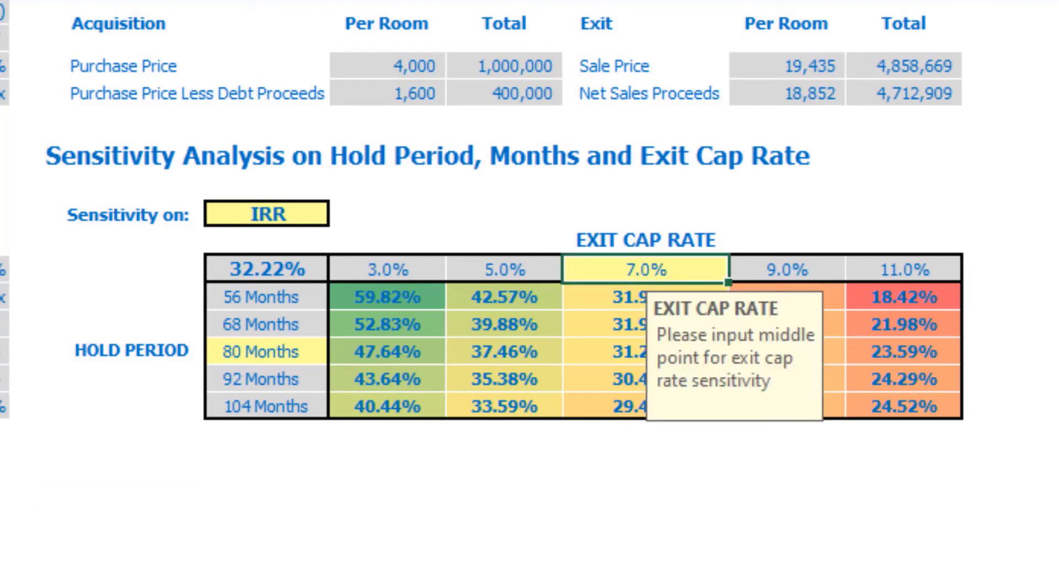
text(6)
key(Return)
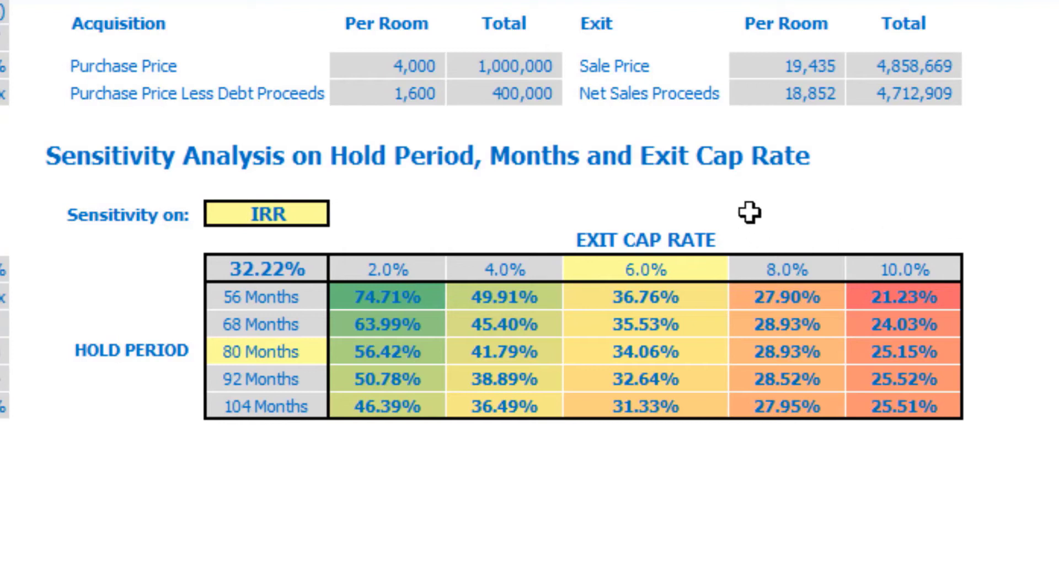
drag(360, 295, 938, 407)
drag(386, 296, 866, 403)
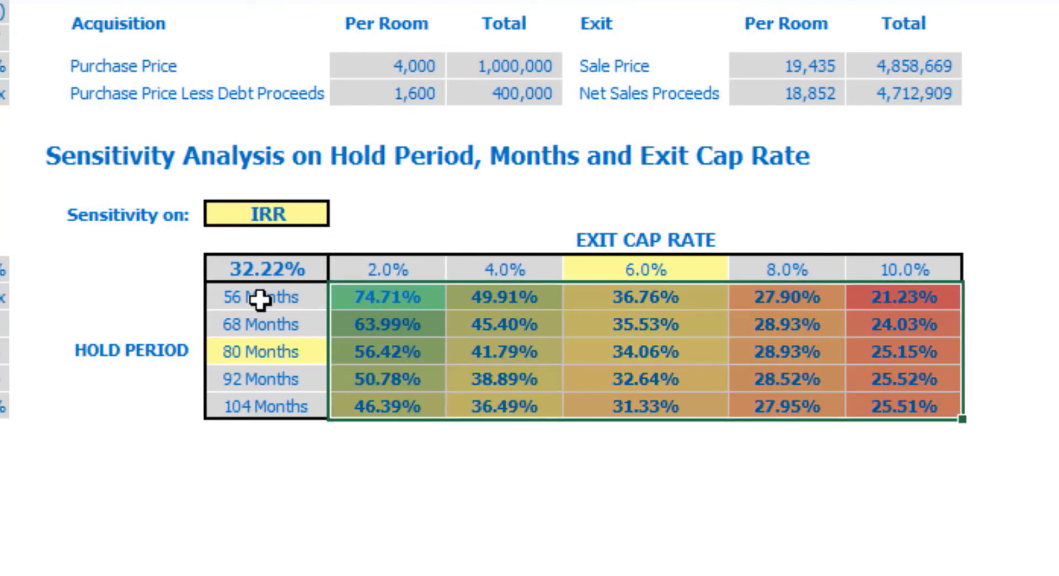
- Switch the sensitivity analysis to Profit and review its results grid and base value
click(314, 214)
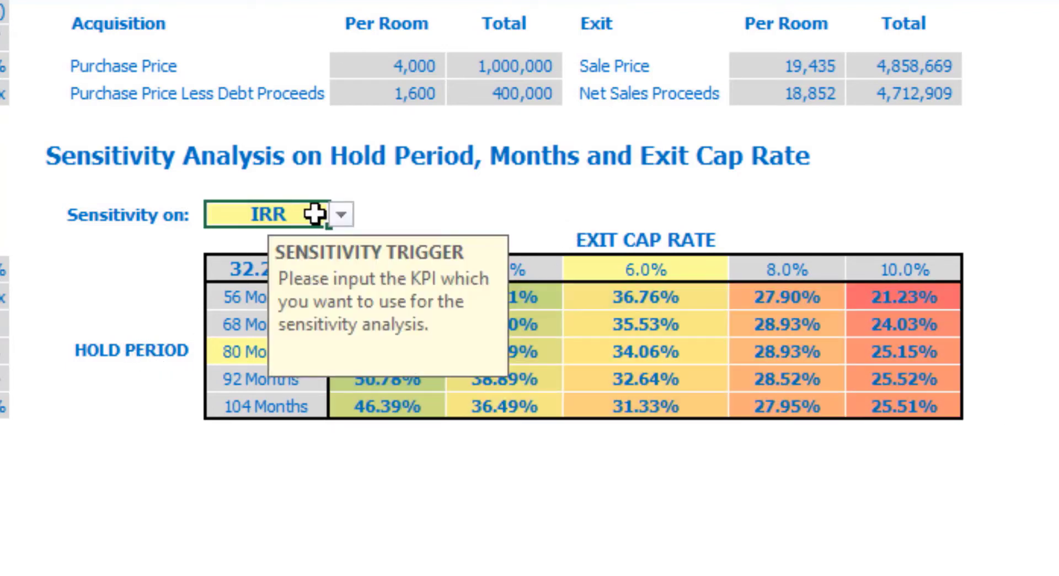
click(342, 215)
click(256, 276)
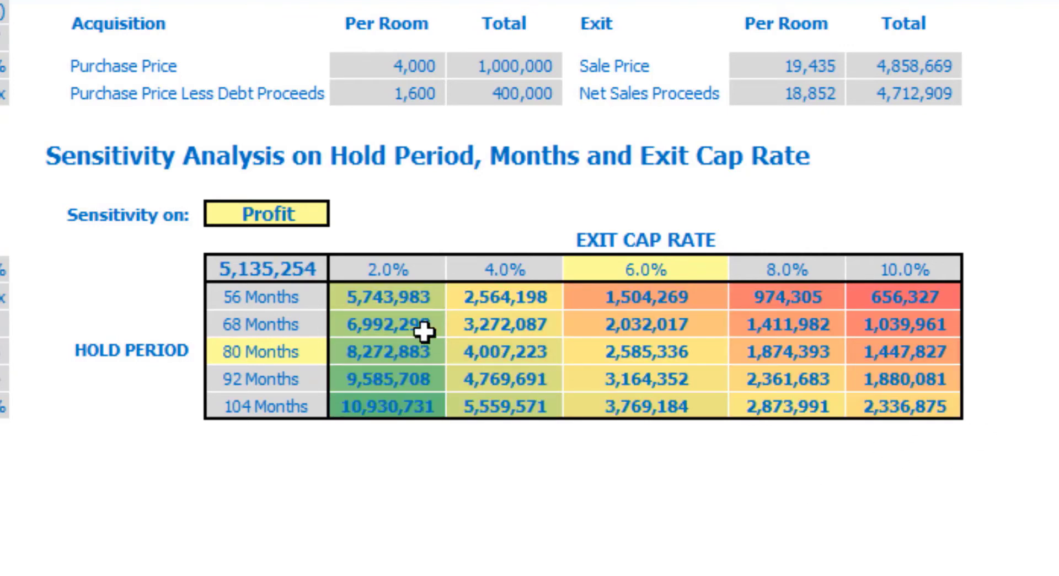
click(406, 305)
drag(501, 316, 943, 402)
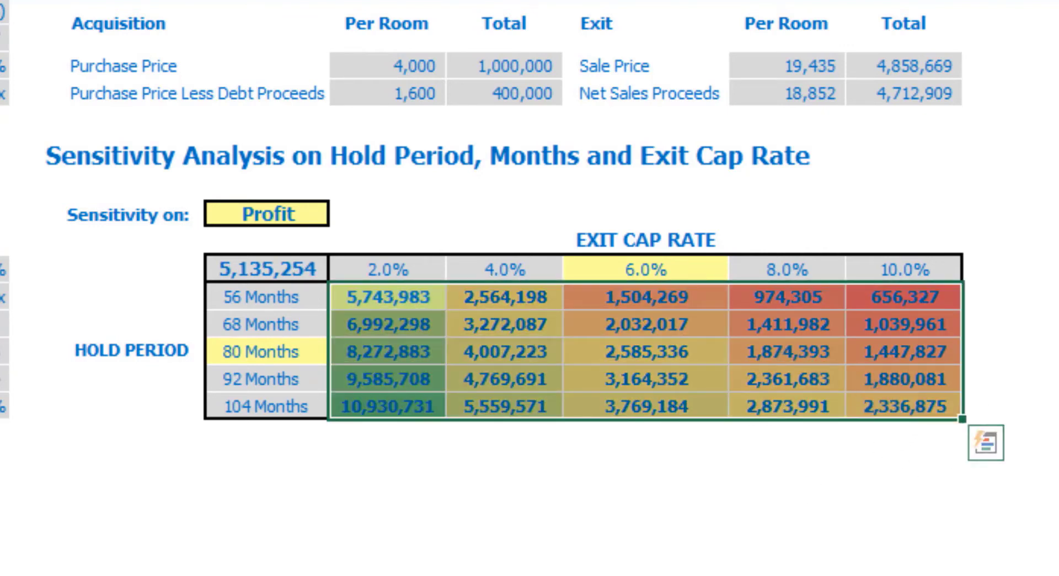
click(489, 294)
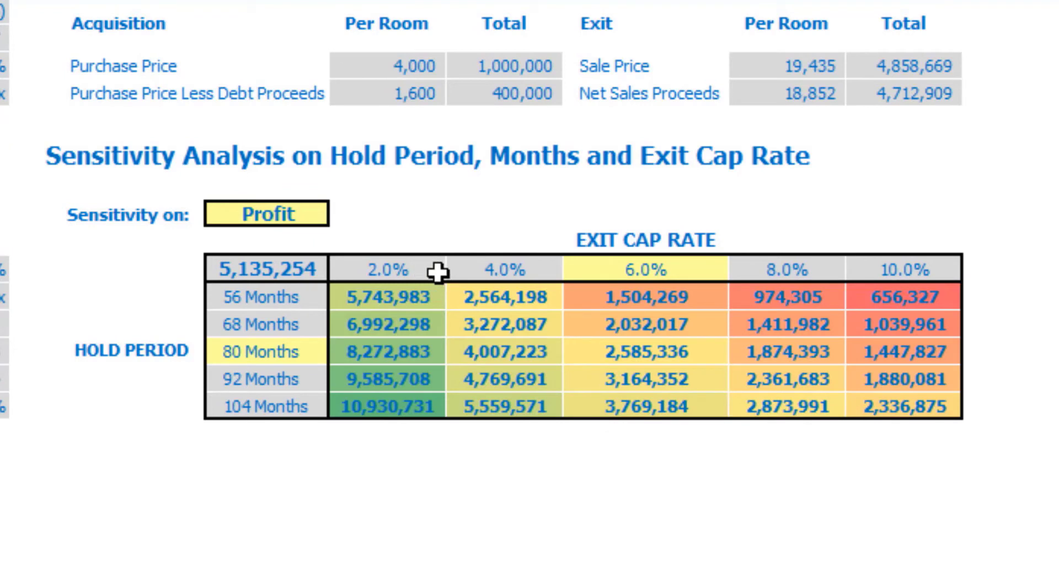
click(279, 267)
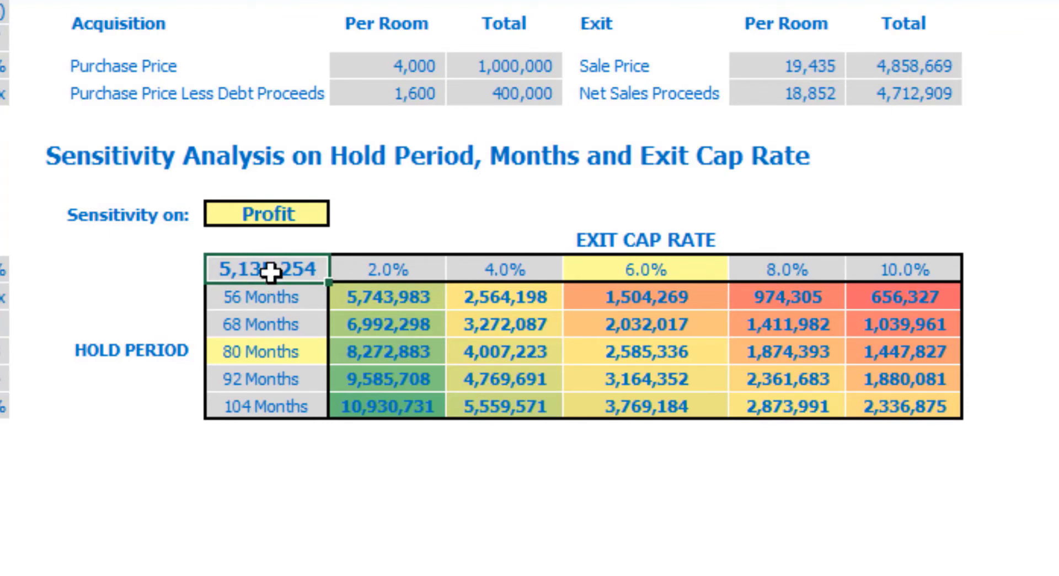
- Switch the sensitivity analysis to MOIC and check the base multiple in the table's corner
click(307, 213)
click(337, 213)
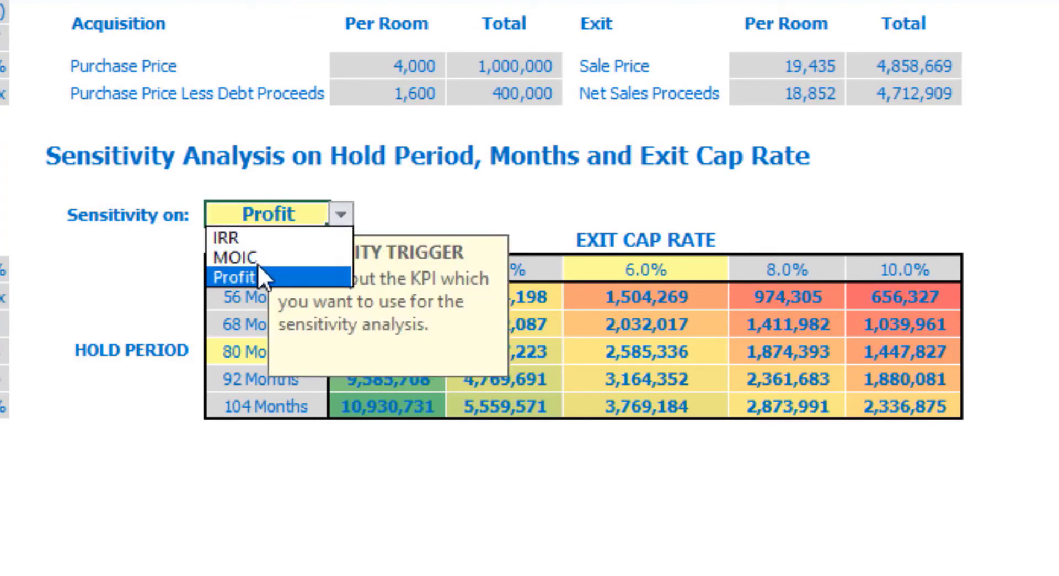
click(251, 258)
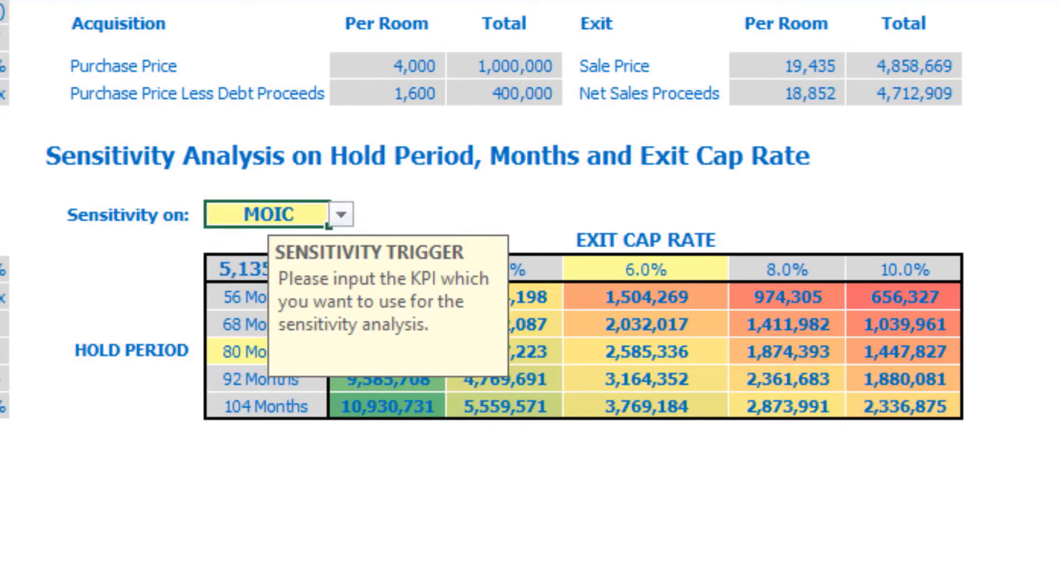
click(154, 568)
click(270, 260)
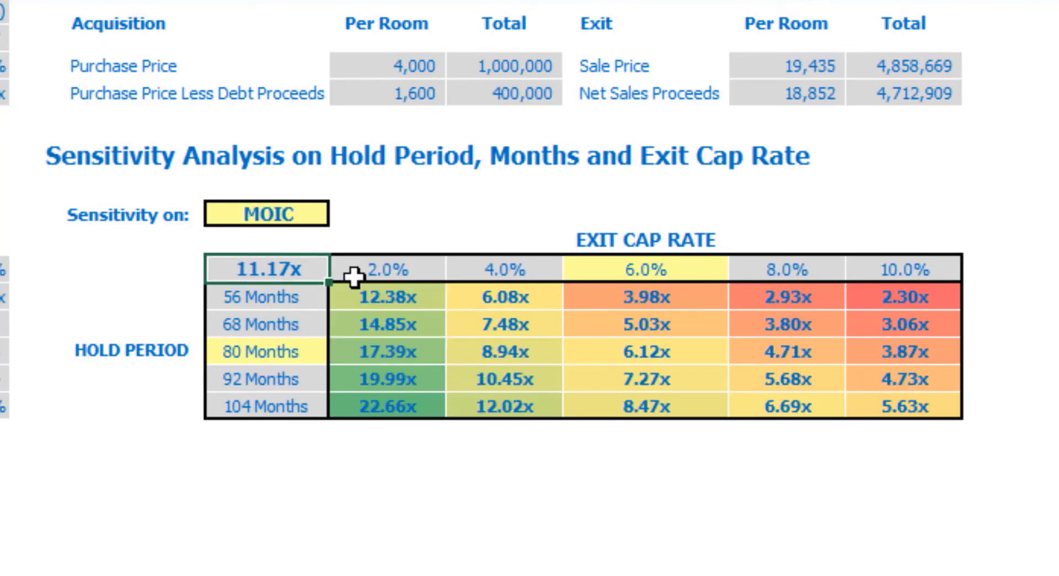
click(1048, 215)
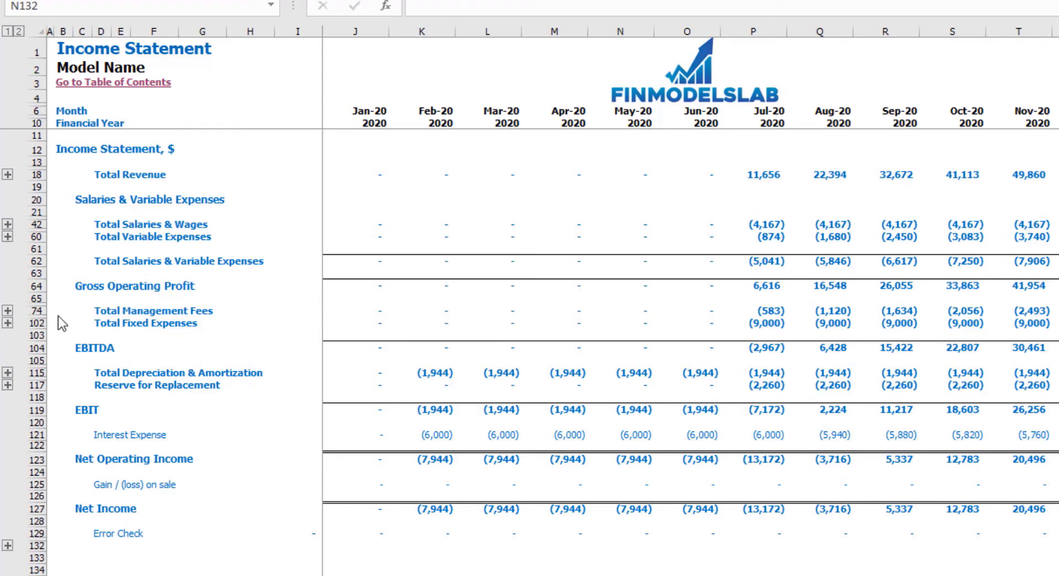
- Inspect the detail rows behind total fixed expenses and total salaries and wages in the income statement, collapsing each group again
click(8, 322)
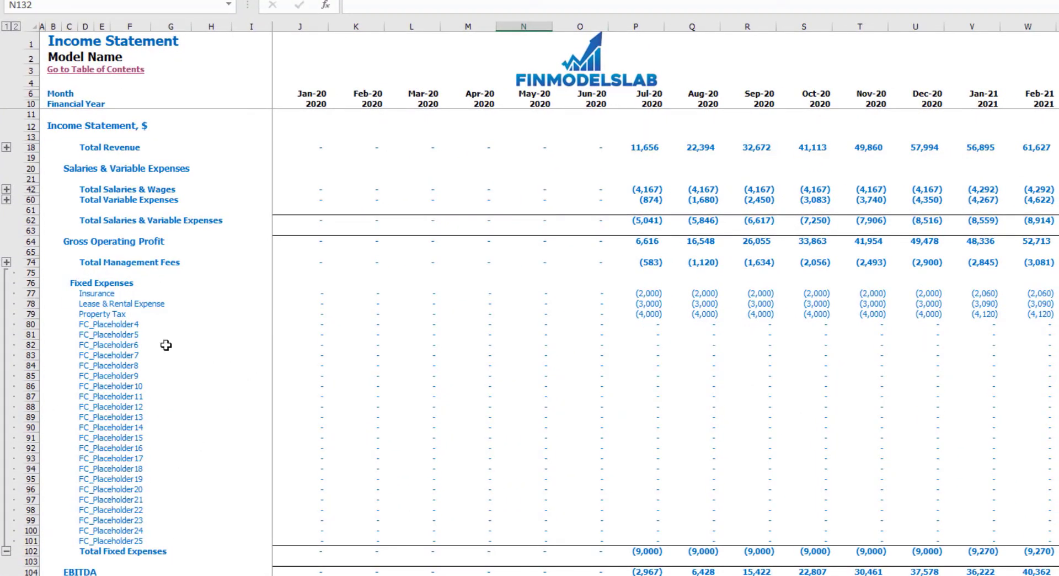
click(7, 303)
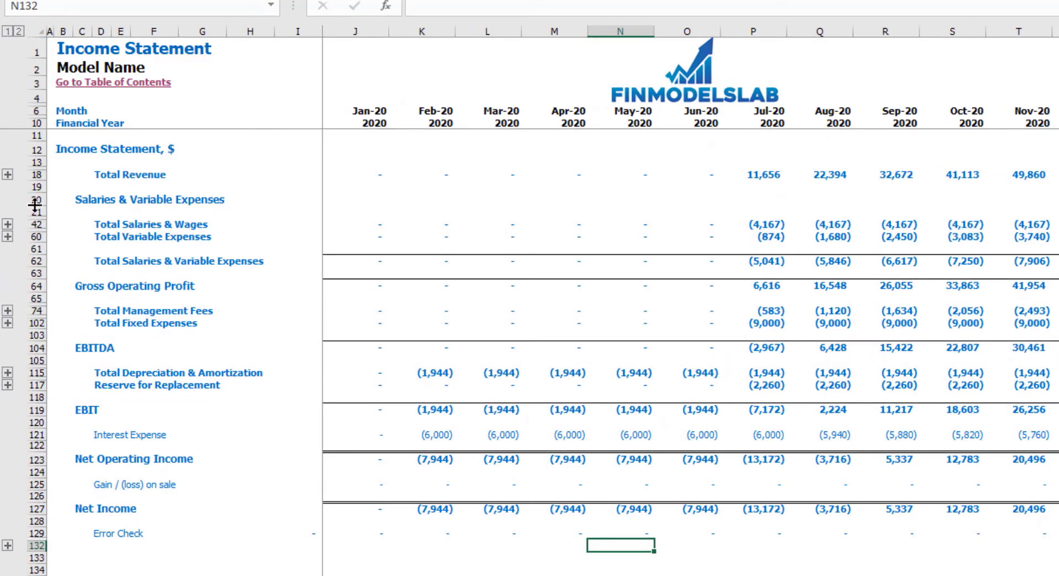
click(7, 224)
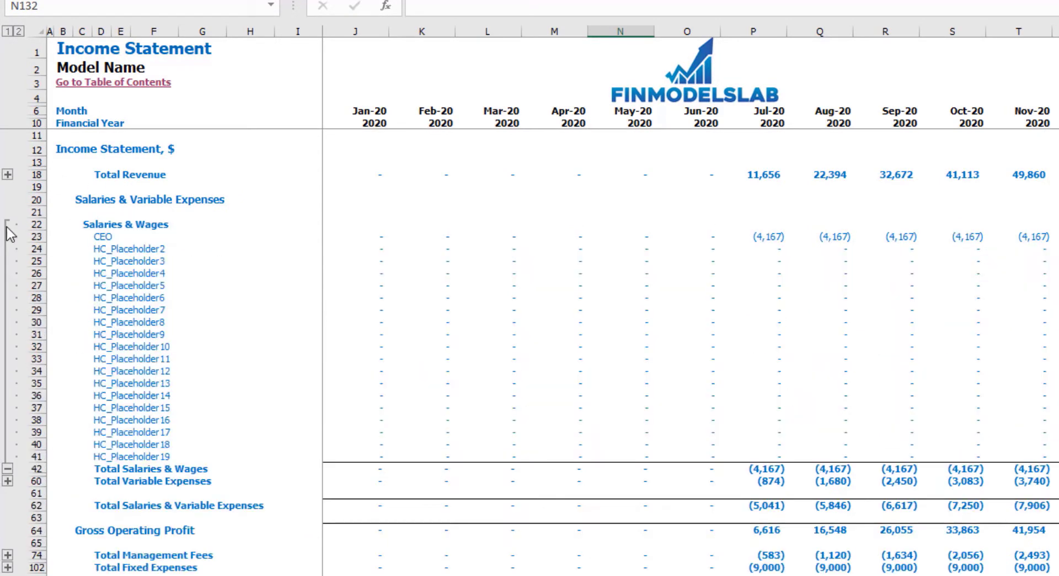
click(7, 231)
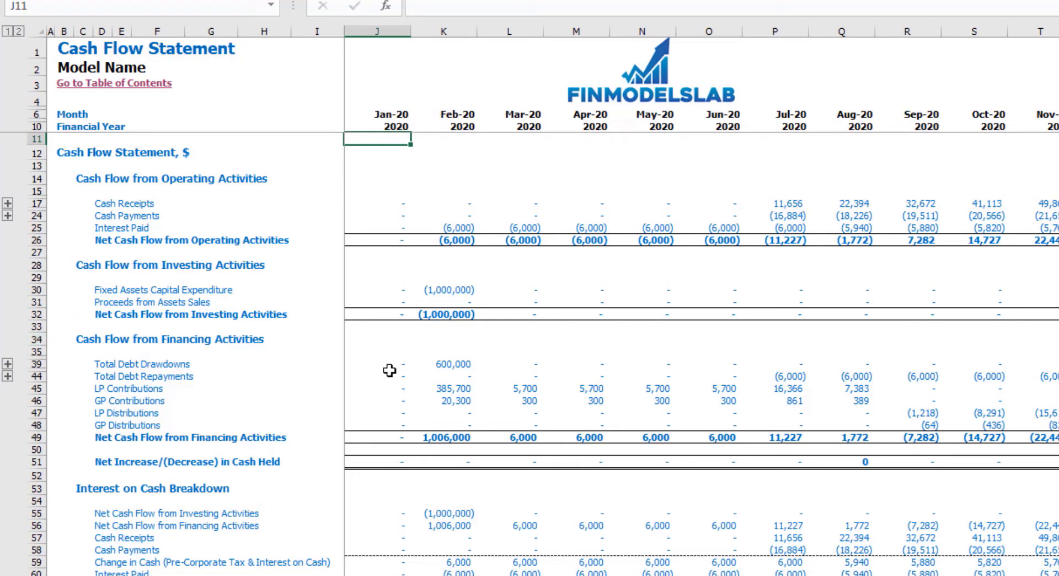
- Review the indirect-method cash flow statement and go on to the balance sheet
key(ctrl+Page_Down)
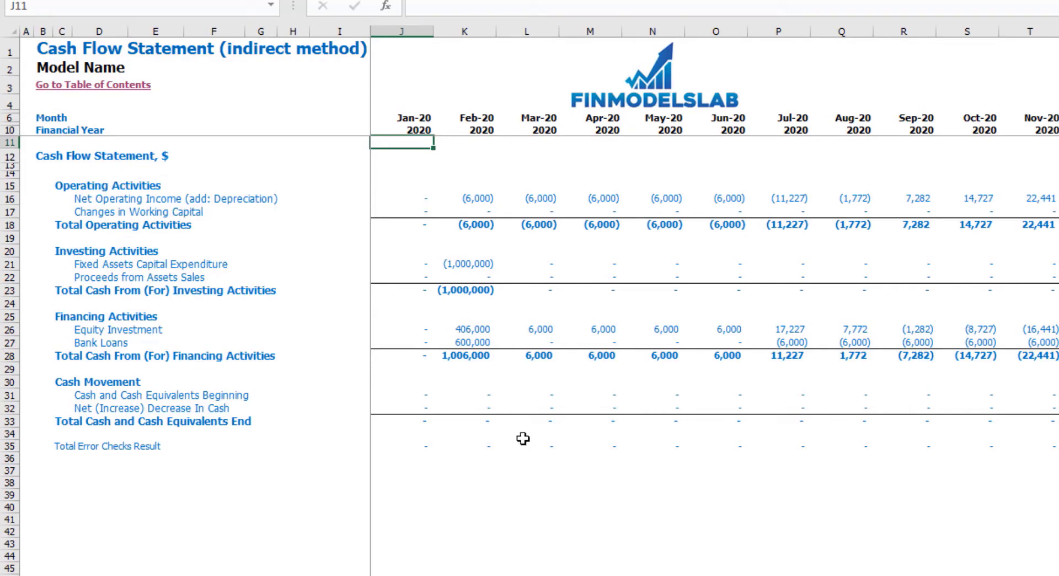
key(ctrl+Page_Down)
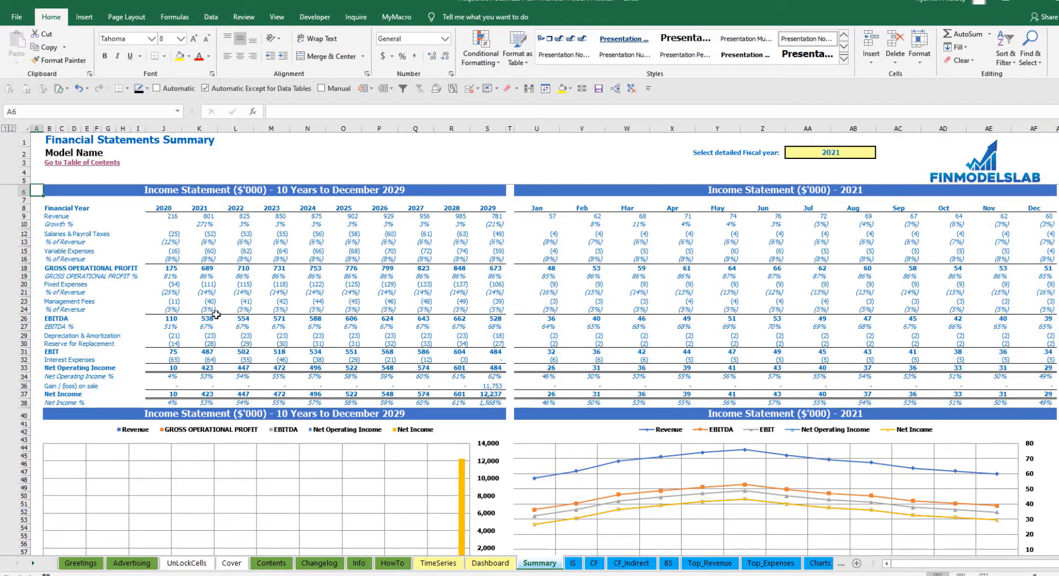
- Set the detailed fiscal year of the Financial Statements Summary to 2022 and review its statement tables and charts
click(830, 152)
click(880, 152)
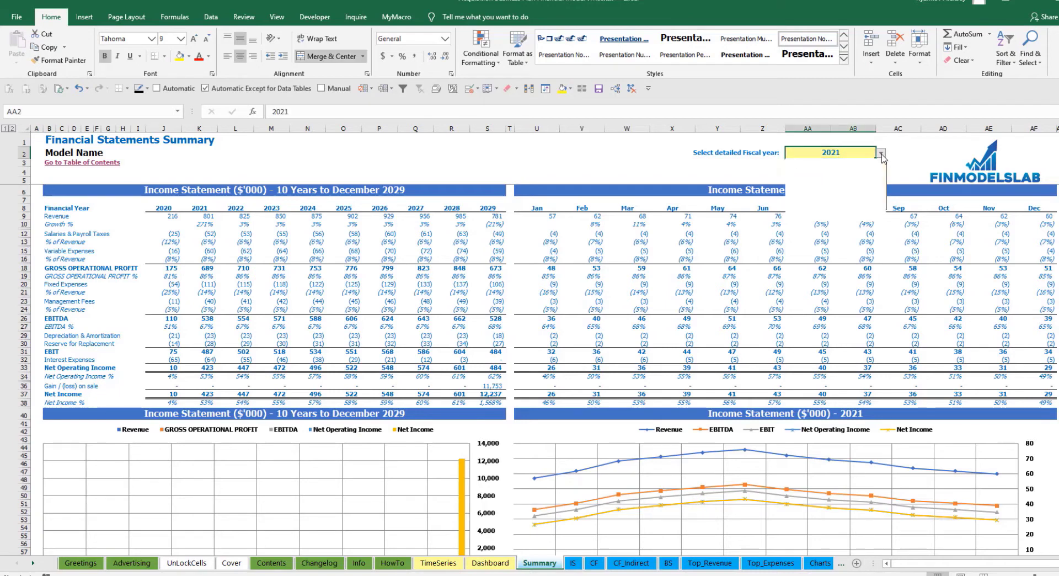
click(805, 172)
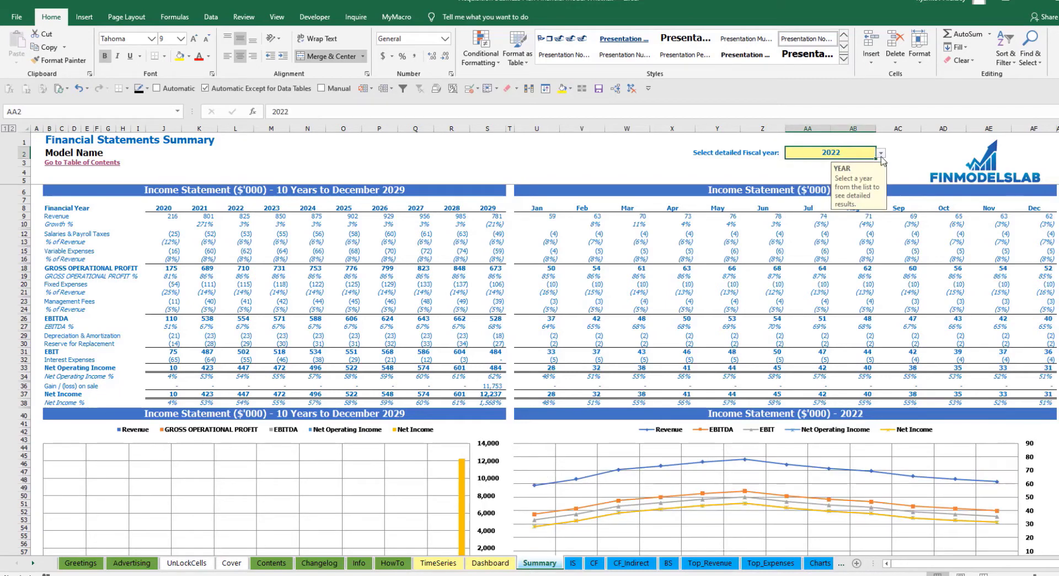
click(677, 162)
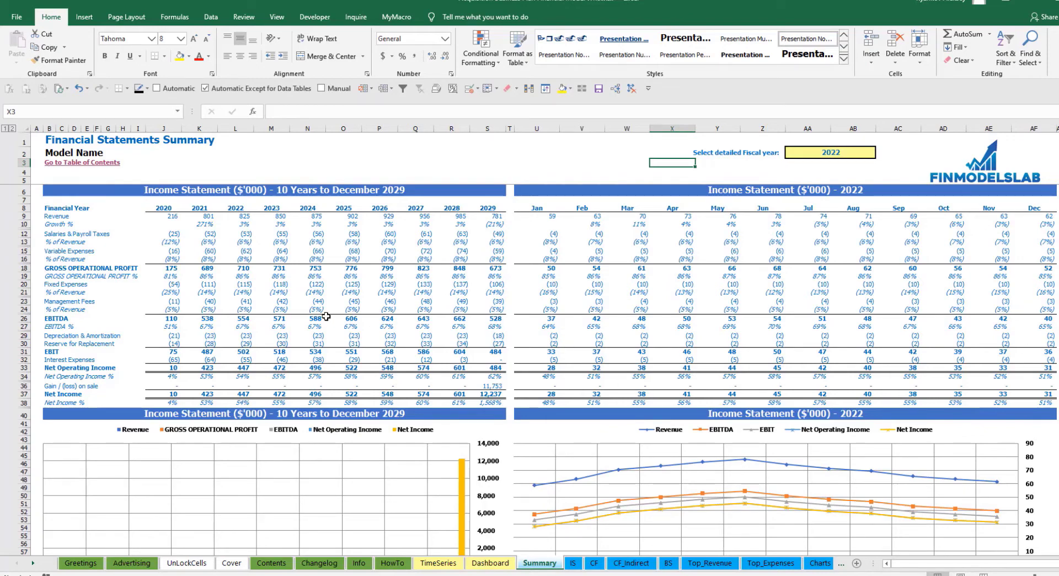
scroll(326, 316, down, 3)
scroll(326, 320, down, 3)
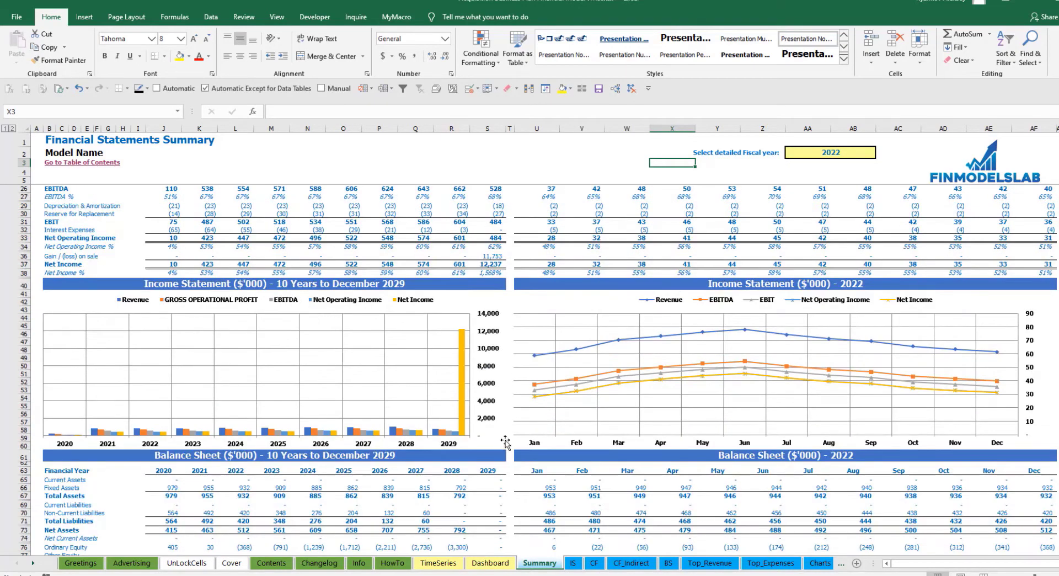
scroll(356, 367, down, 9)
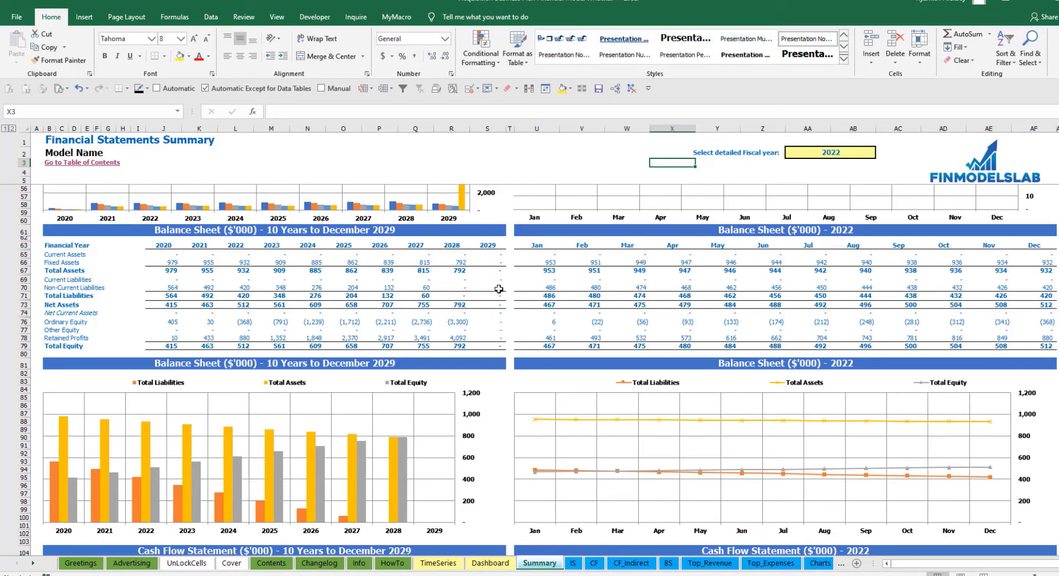
scroll(288, 329, down, 3)
scroll(304, 314, down, 9)
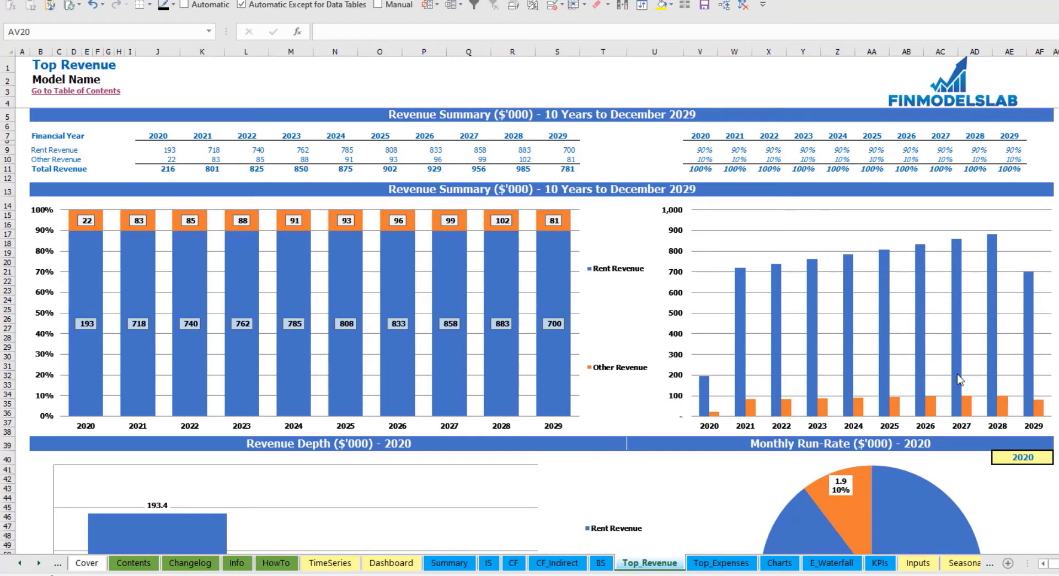
- Set the year of the Revenue Depth and Monthly Run-Rate charts on the Top Revenue sheet to 2021
scroll(592, 336, down, 7)
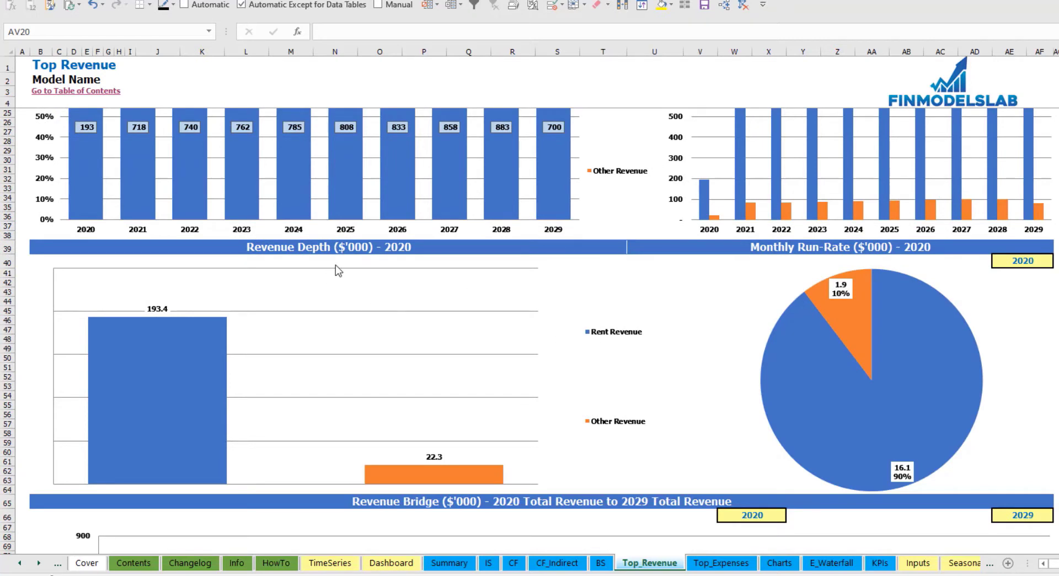
click(1050, 262)
click(1055, 261)
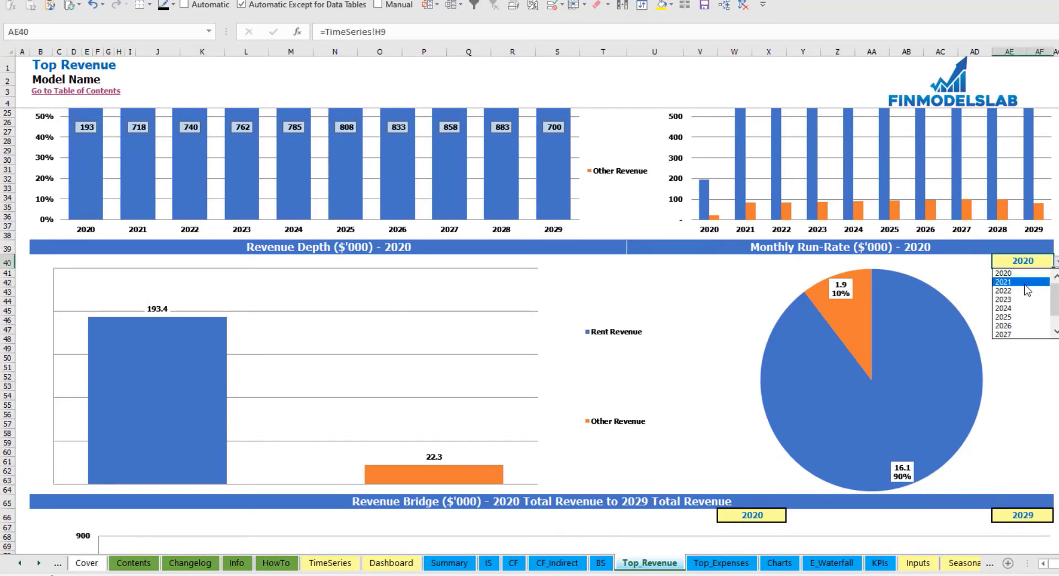
click(1007, 282)
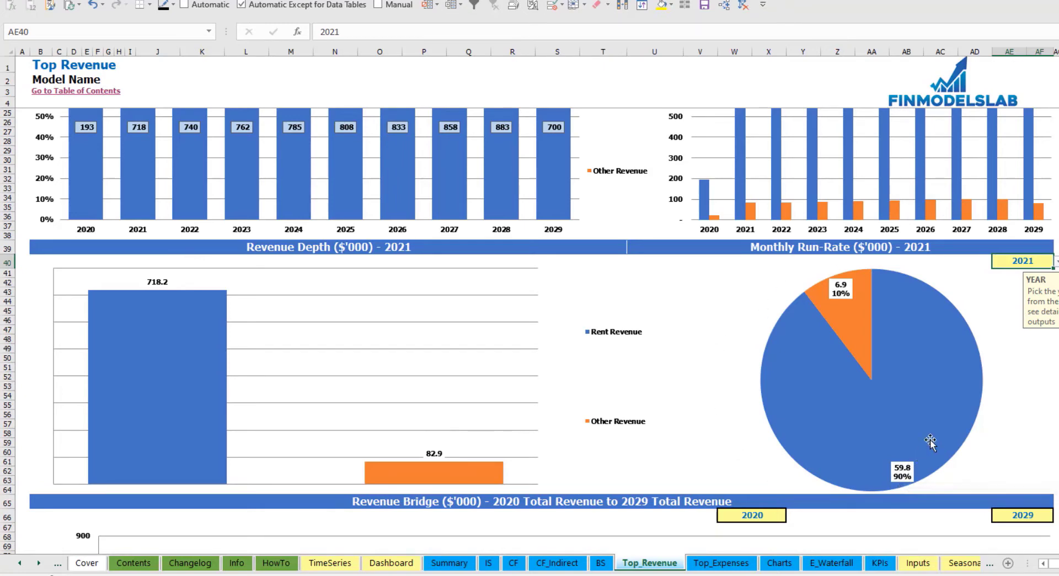
- Set the Revenue Bridge chart's last year to 2028 and its first year to 2022
mouse_move(914, 359)
scroll(914, 359, down, 10)
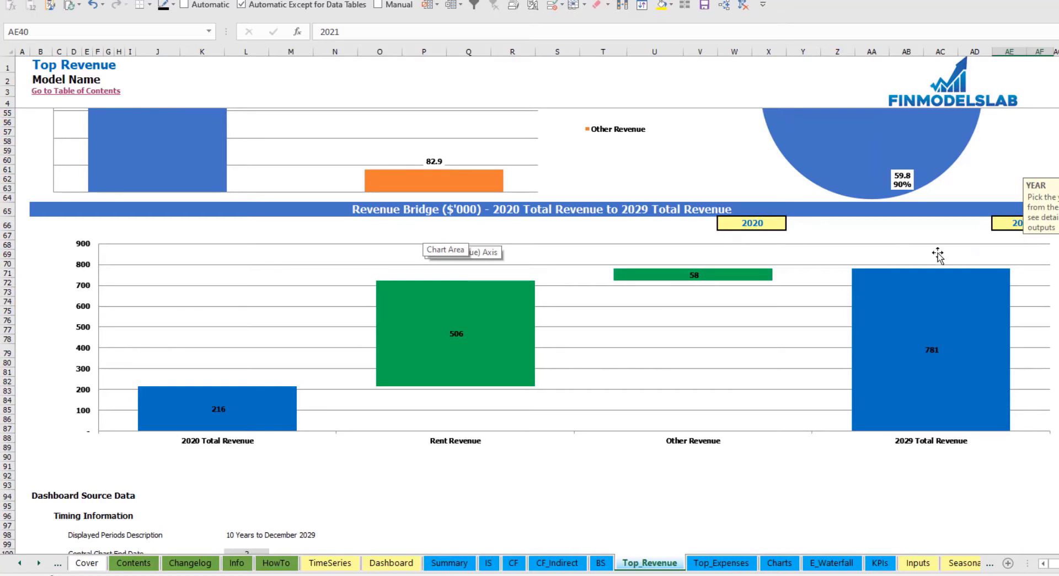
click(1058, 235)
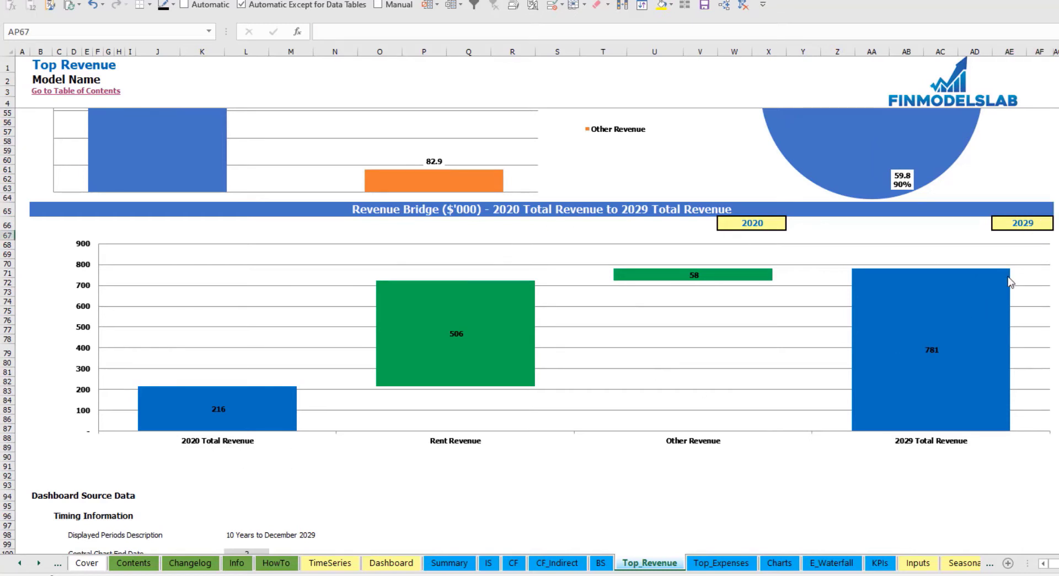
click(1042, 224)
click(1057, 223)
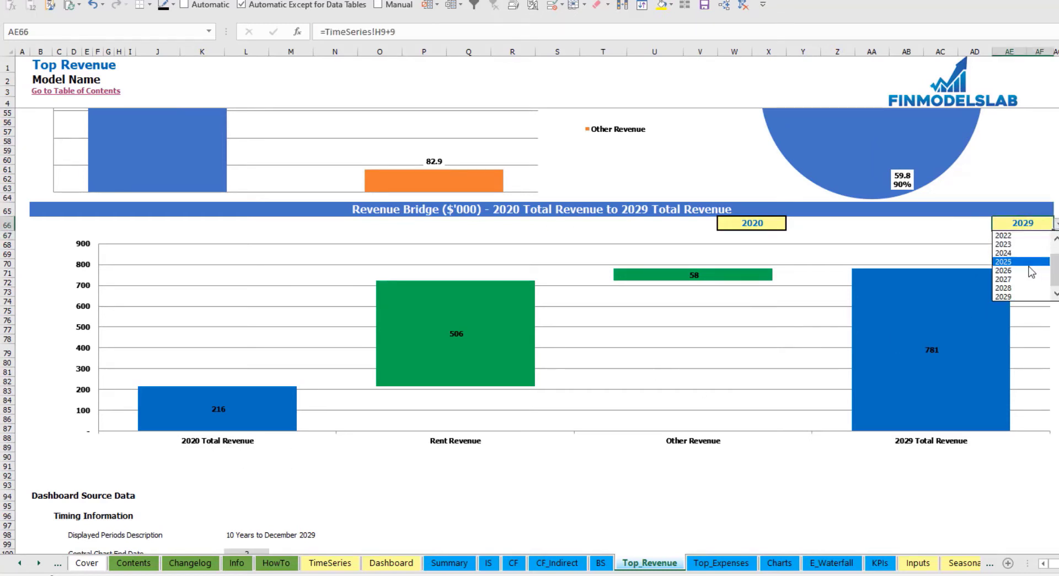
click(1023, 296)
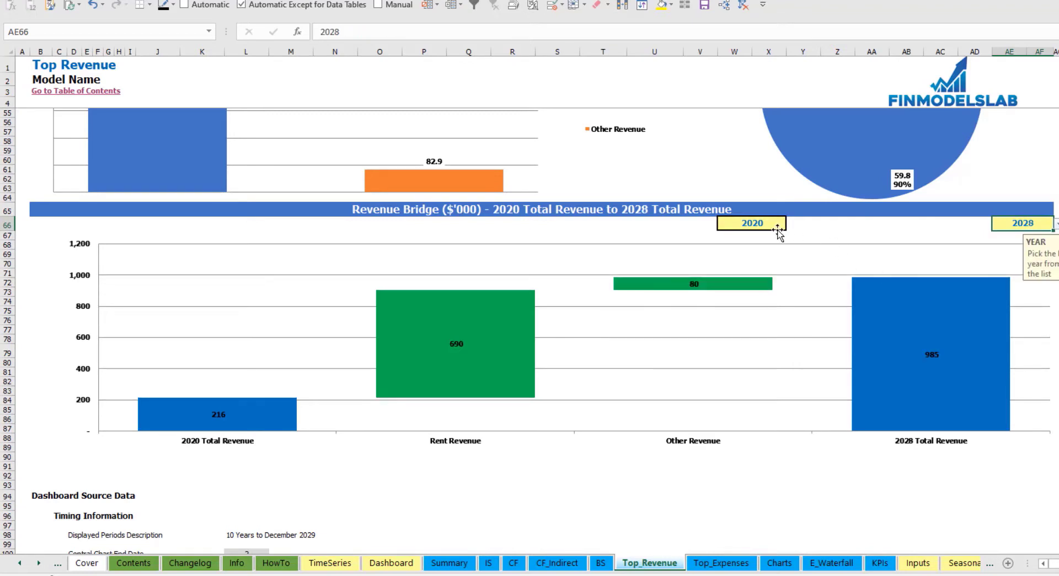
click(777, 223)
click(793, 224)
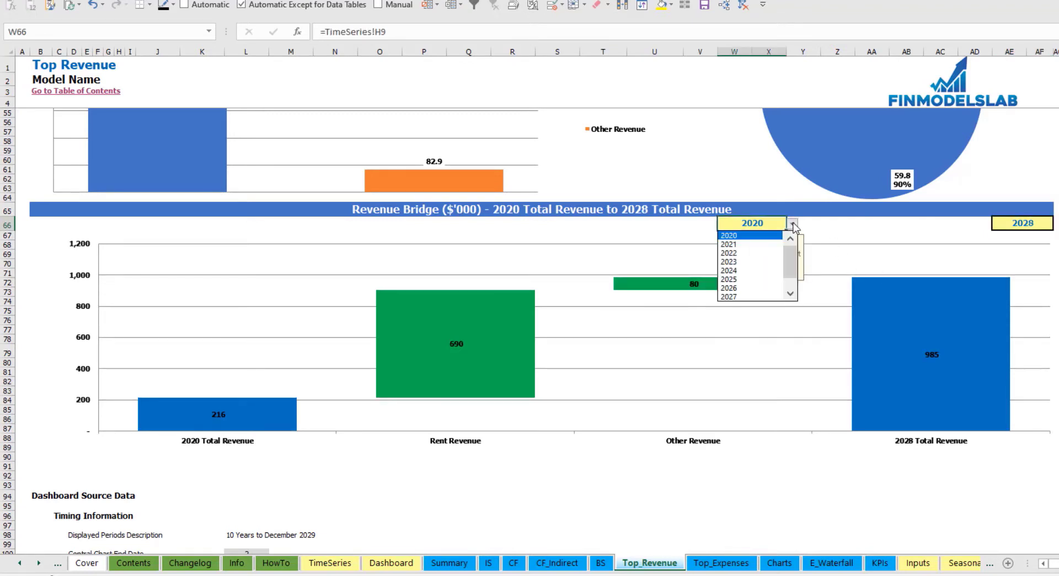
click(767, 253)
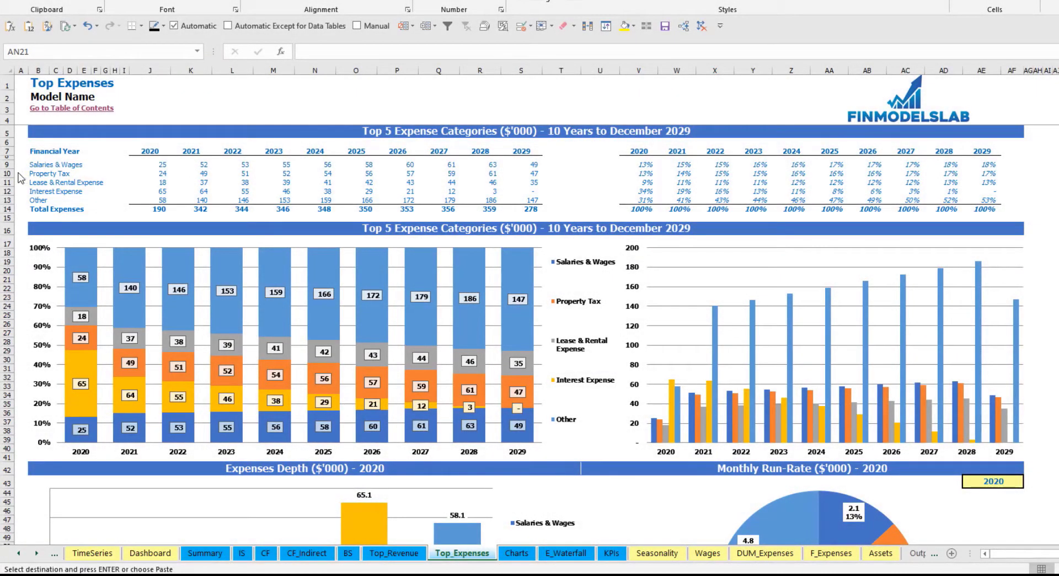
- Examine the top five expense categories, the Other row, and their yearly amounts and percentage shares on the Top Expenses sheet
drag(6, 165, 24, 182)
click(21, 173)
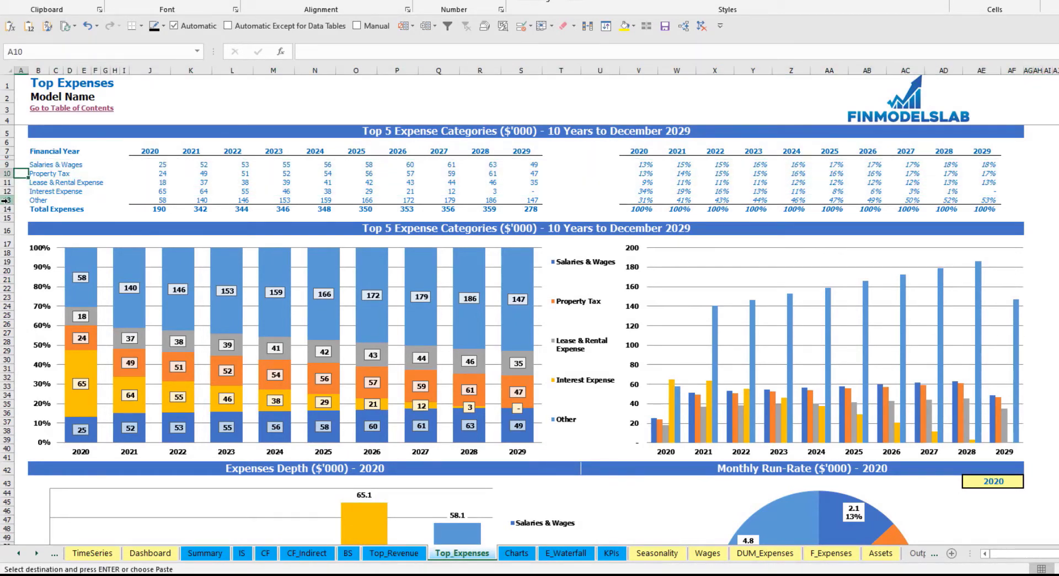
click(6, 200)
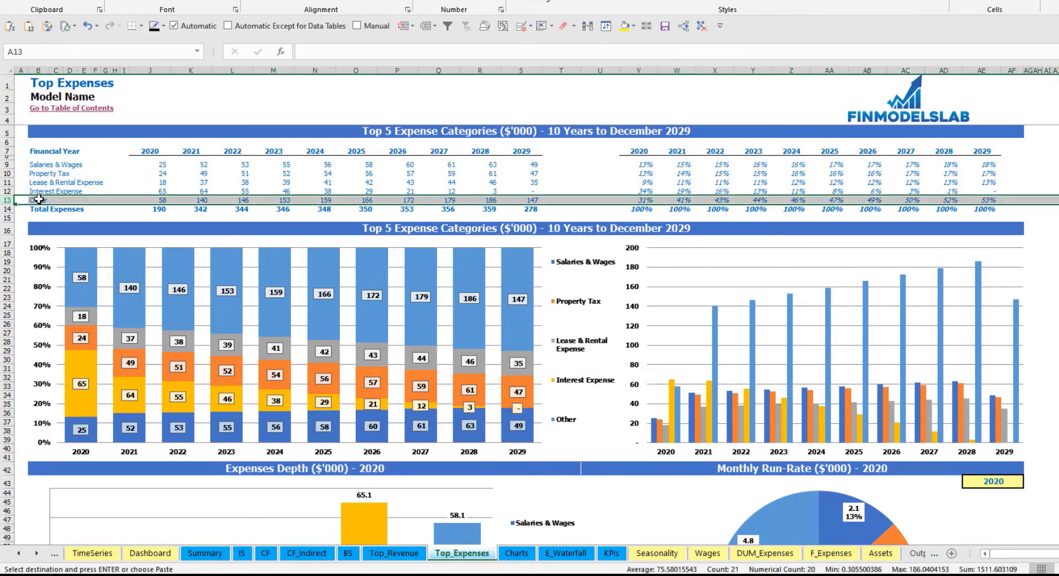
click(23, 176)
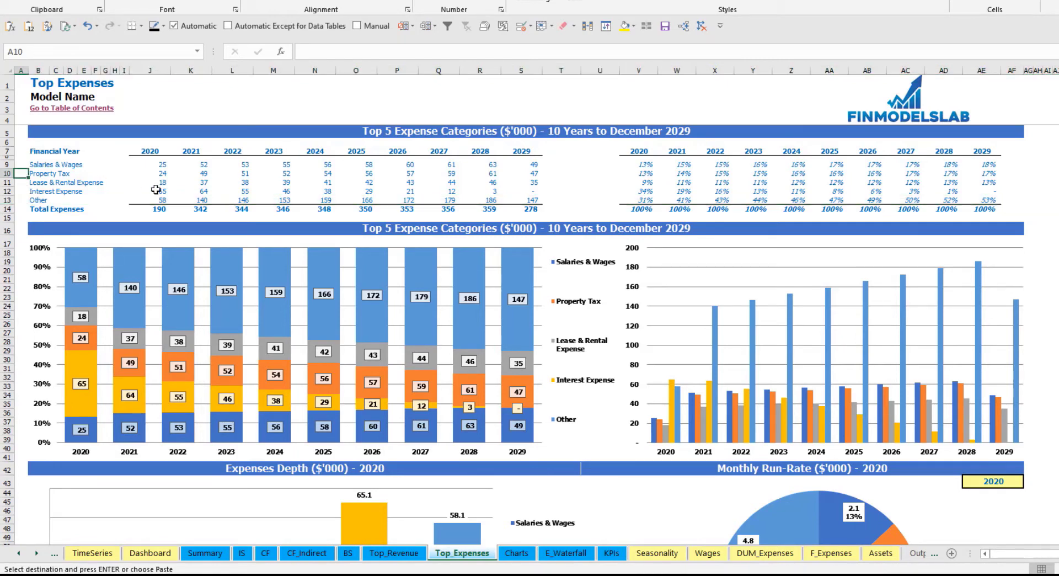
drag(150, 152, 524, 200)
drag(646, 159, 993, 193)
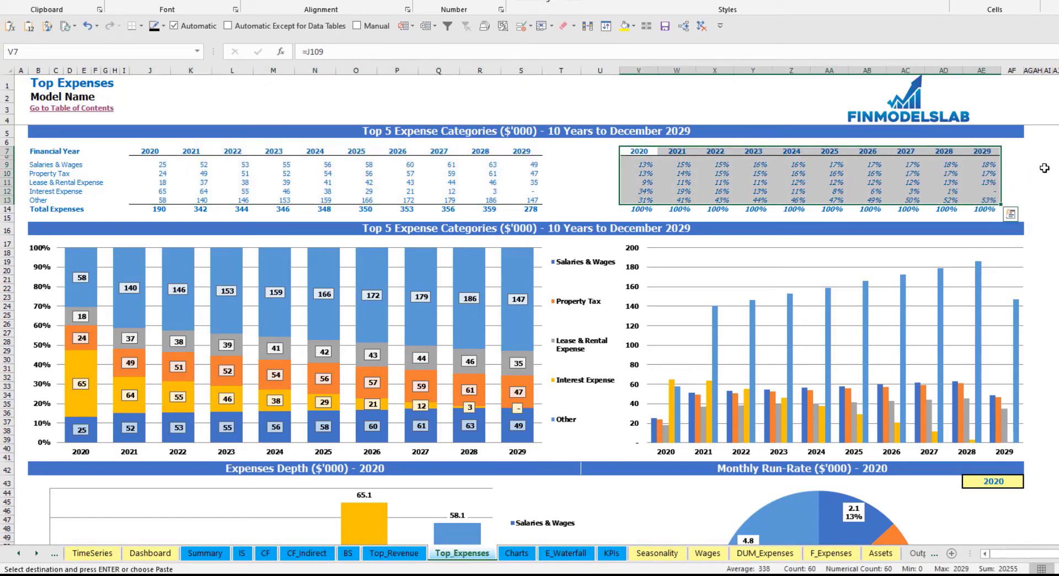
click(1051, 165)
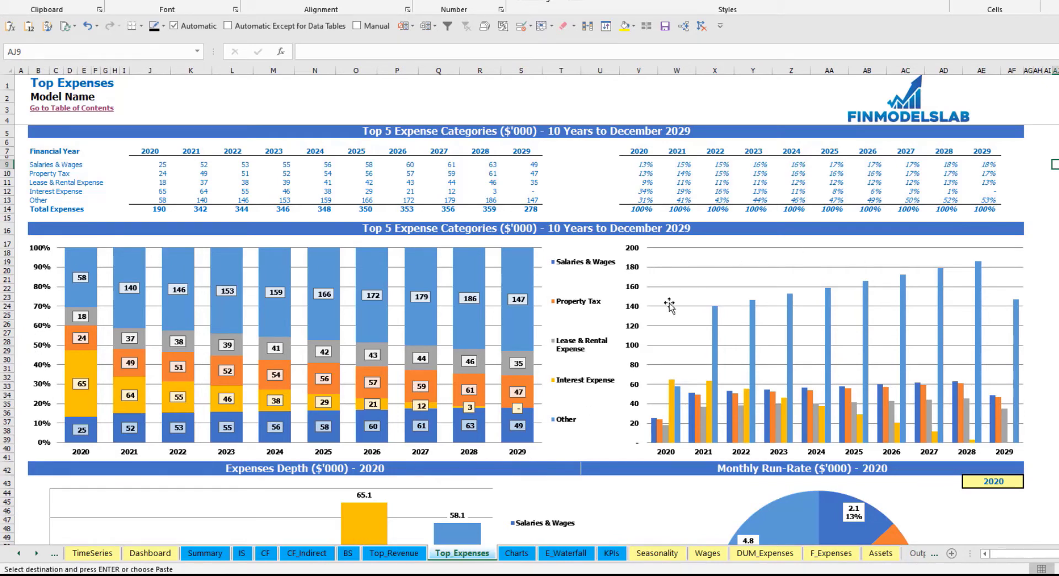
- Set the year of the Expenses Depth and Monthly Run-Rate charts to 2022
scroll(529, 331, down, 10)
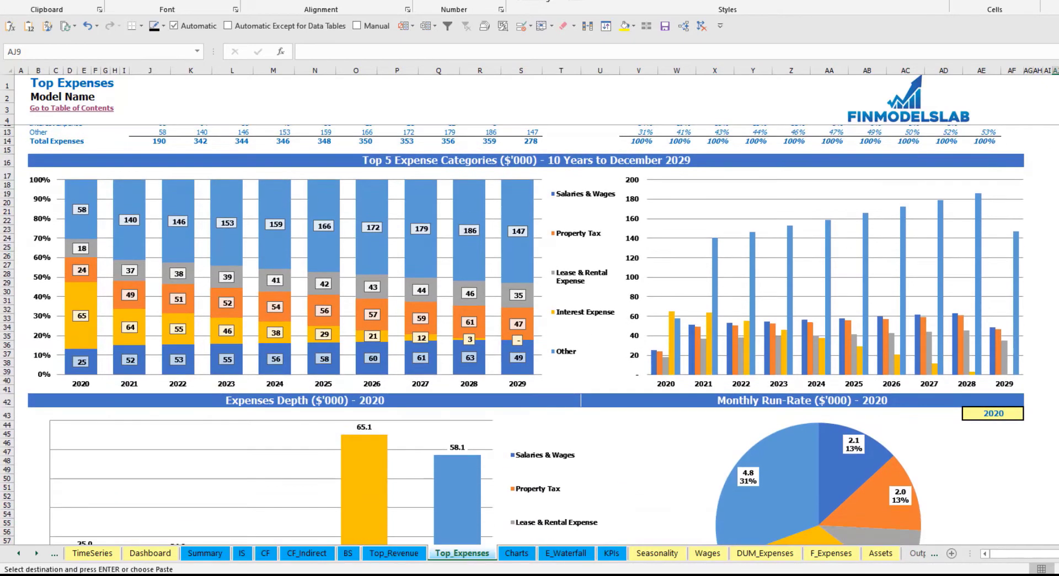
scroll(736, 246, down, 2)
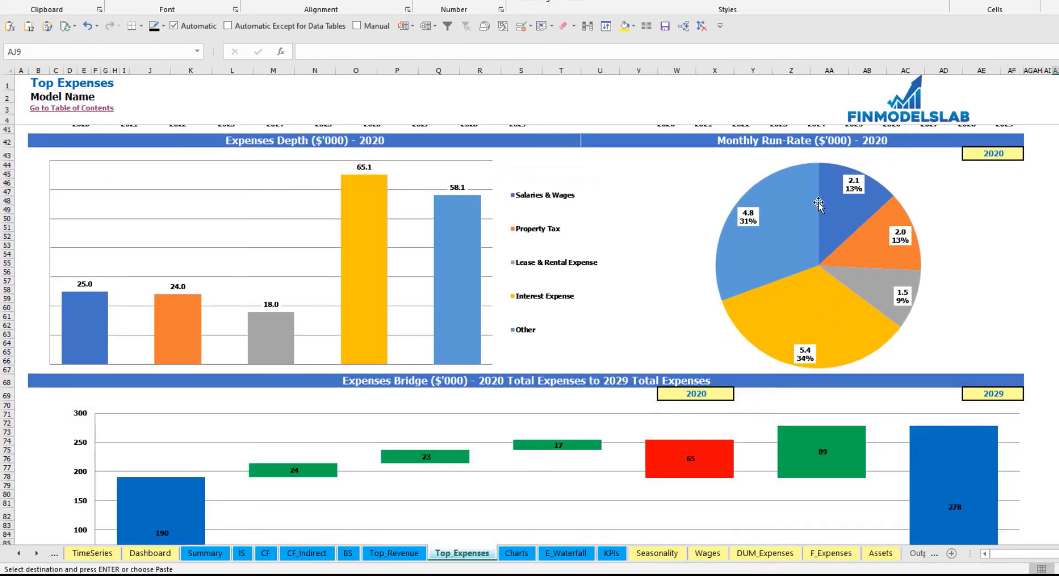
click(1017, 157)
click(1029, 154)
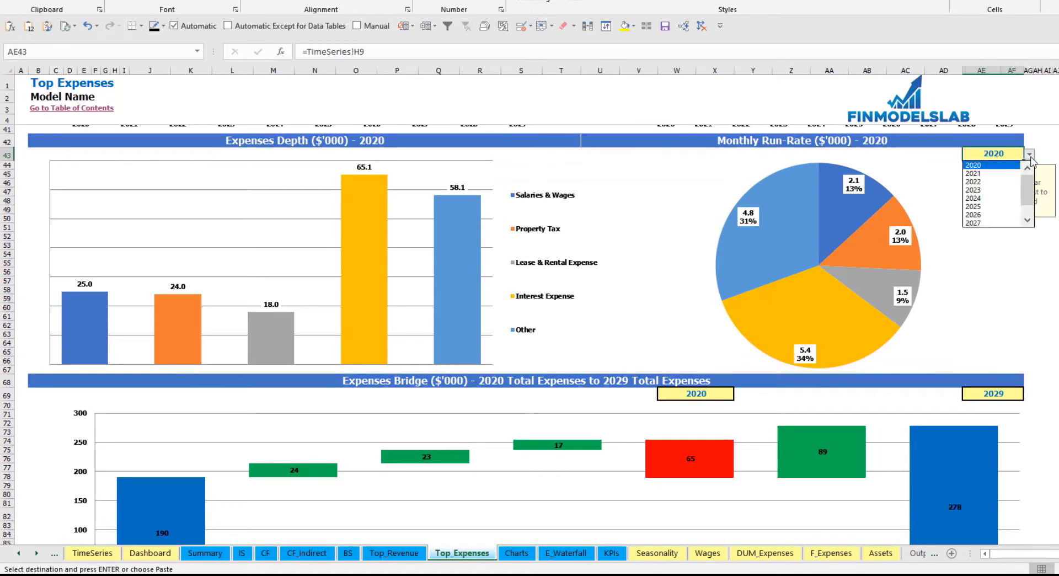
click(987, 187)
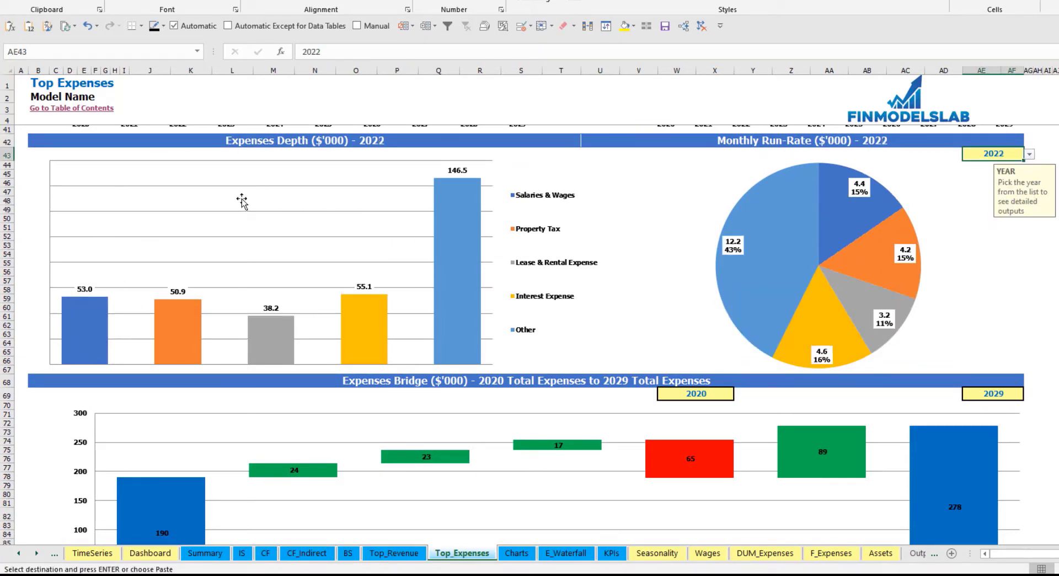
click(1056, 308)
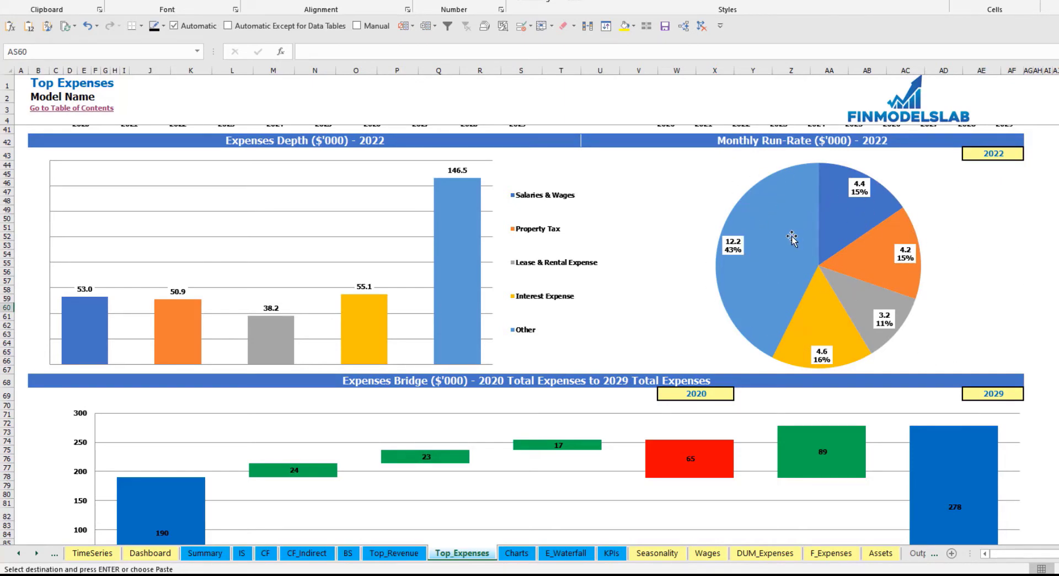
- Set the Expenses Bridge chart to run from 2022 to 2027
scroll(525, 335, down, 9)
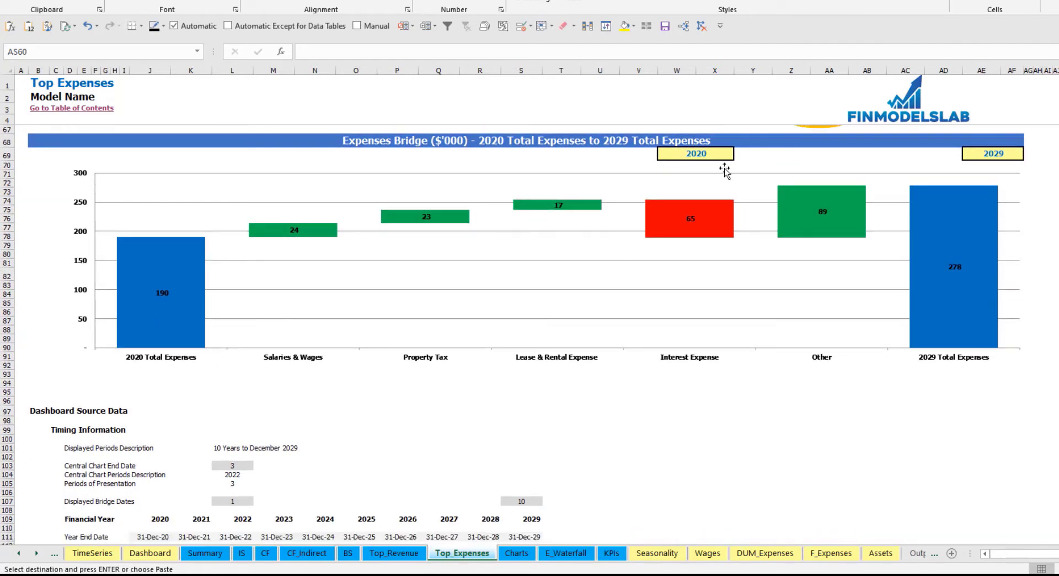
click(725, 154)
click(739, 155)
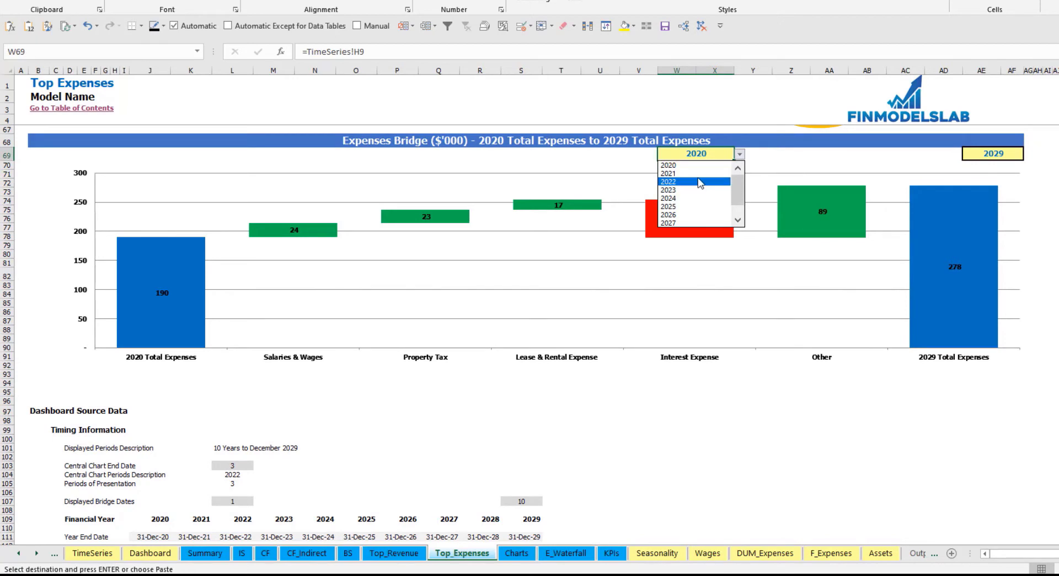
click(702, 182)
click(997, 159)
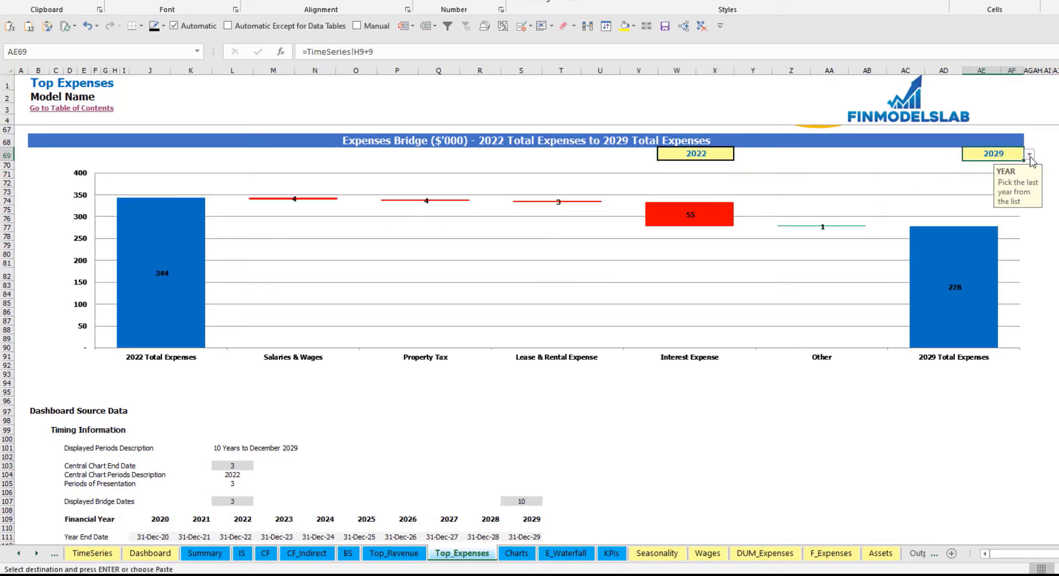
click(1029, 155)
click(985, 210)
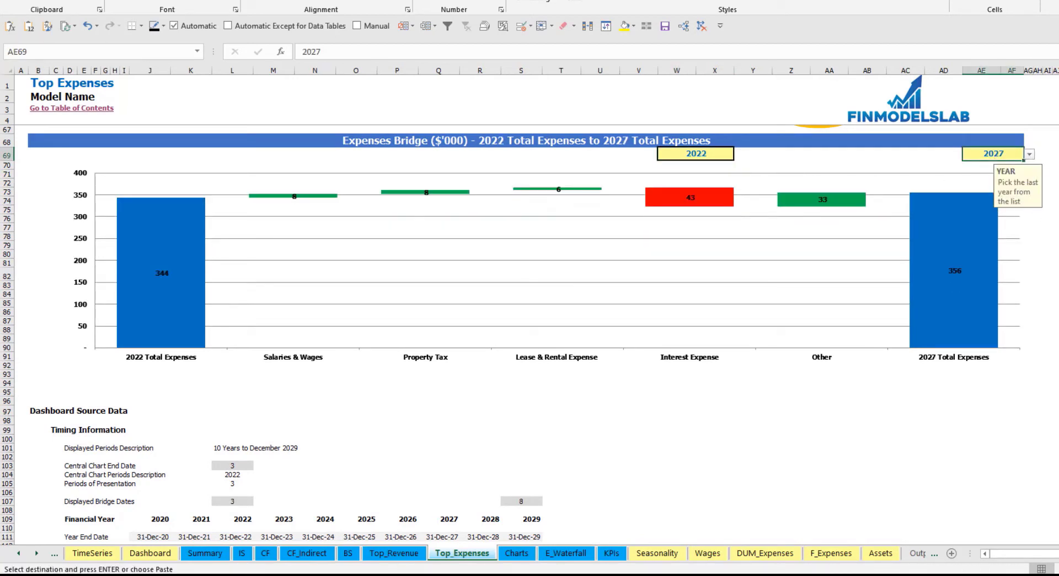
- Examine the monthly Net Operating Income, EBITDA Breakdown, Operating Cash Flow and Revenue Breakdown charts on the Charts sheet
click(1058, 255)
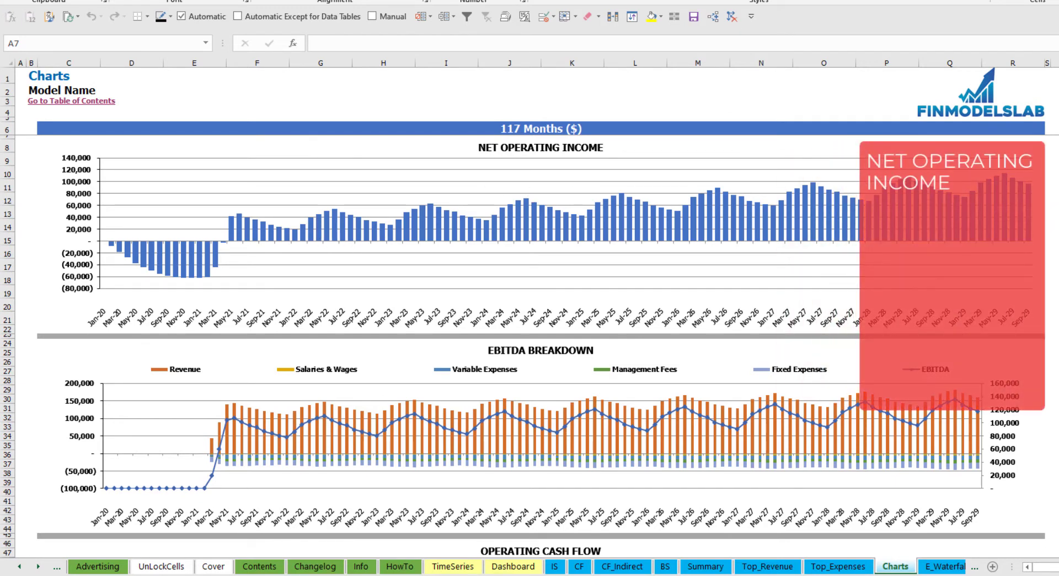
scroll(541, 346, down, 5)
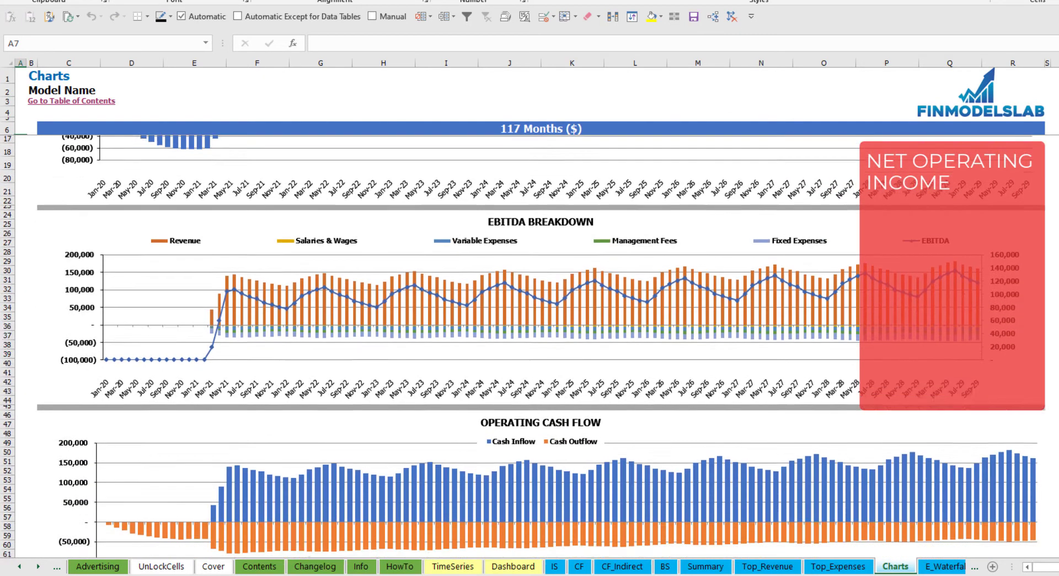
scroll(541, 346, down, 1)
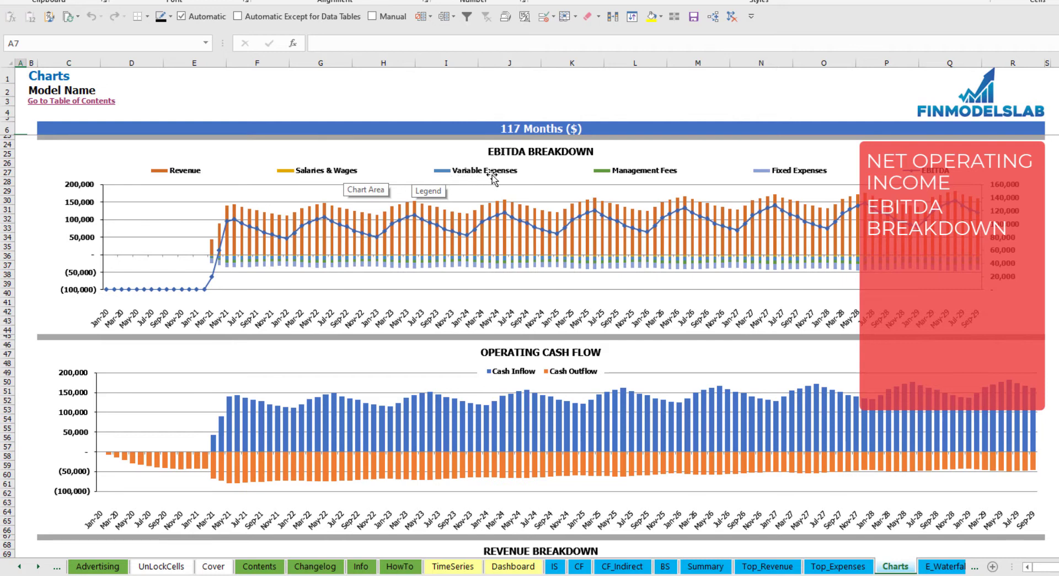
click(1057, 219)
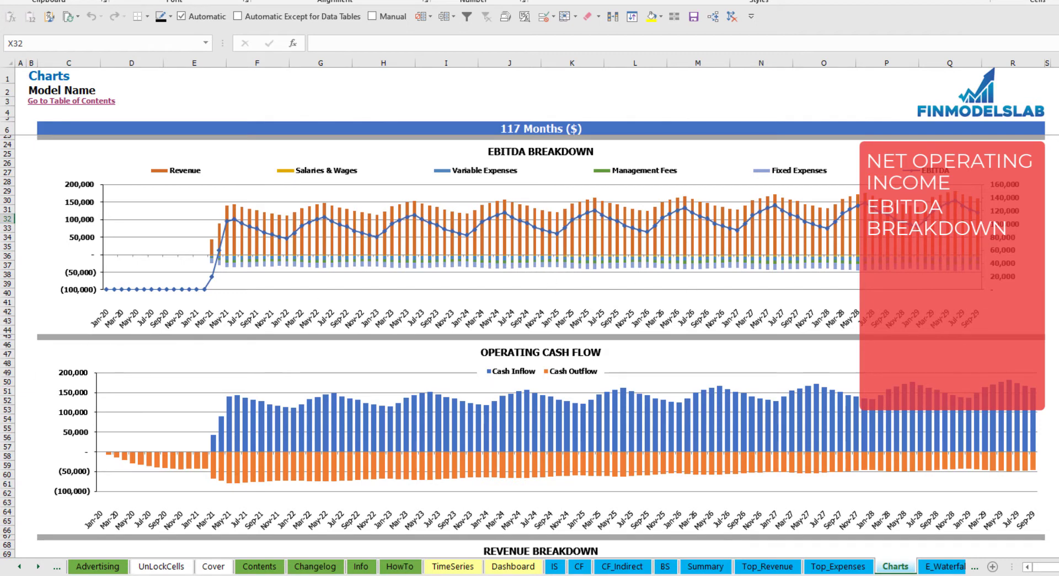
scroll(540, 342, down, 7)
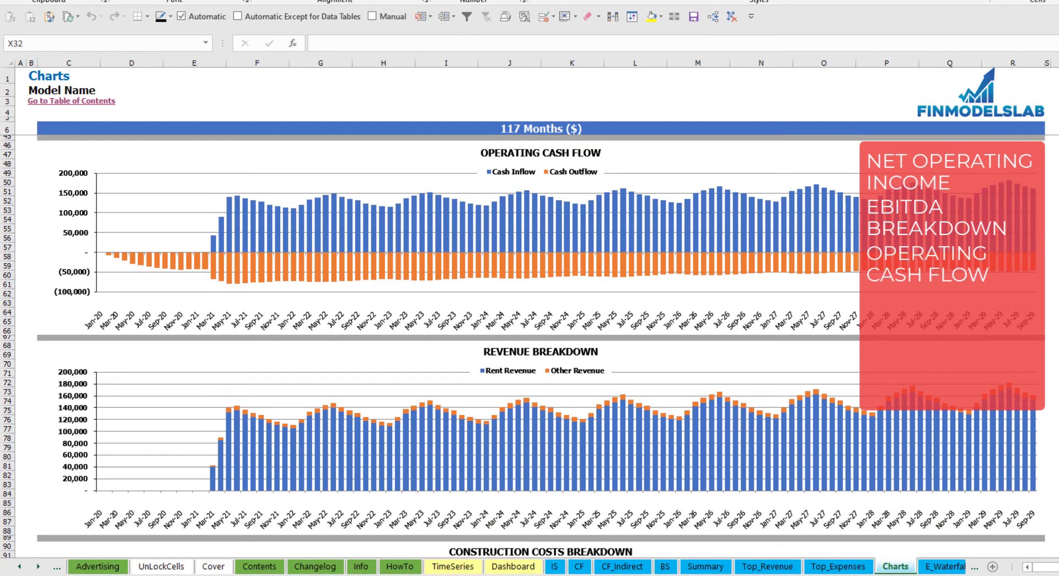
scroll(522, 346, down, 7)
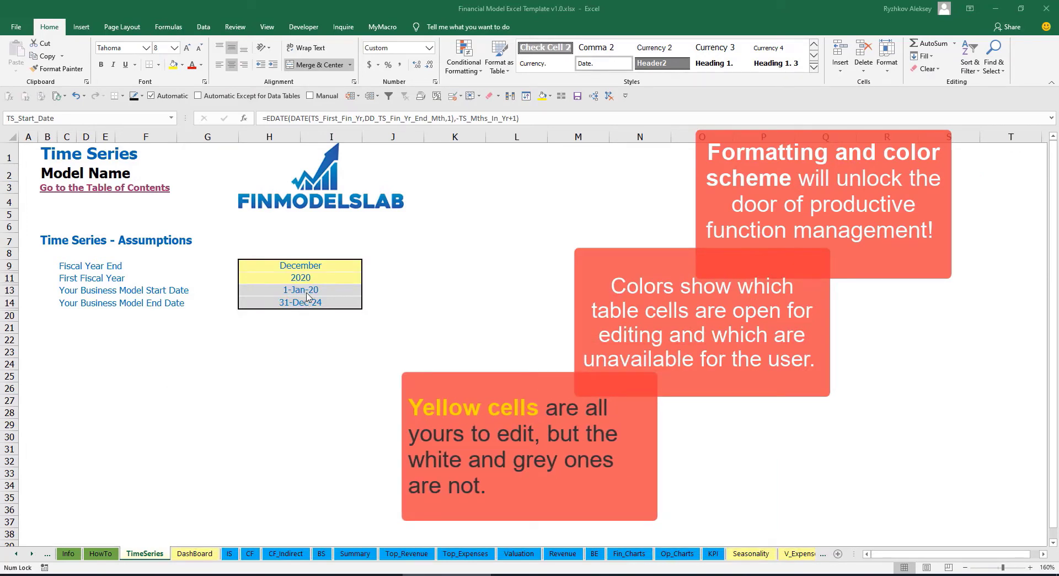
- Look through the workbook's colour-coded sheet list, from the report, input and calculation sheets back to the instruction sheets
click(32, 554)
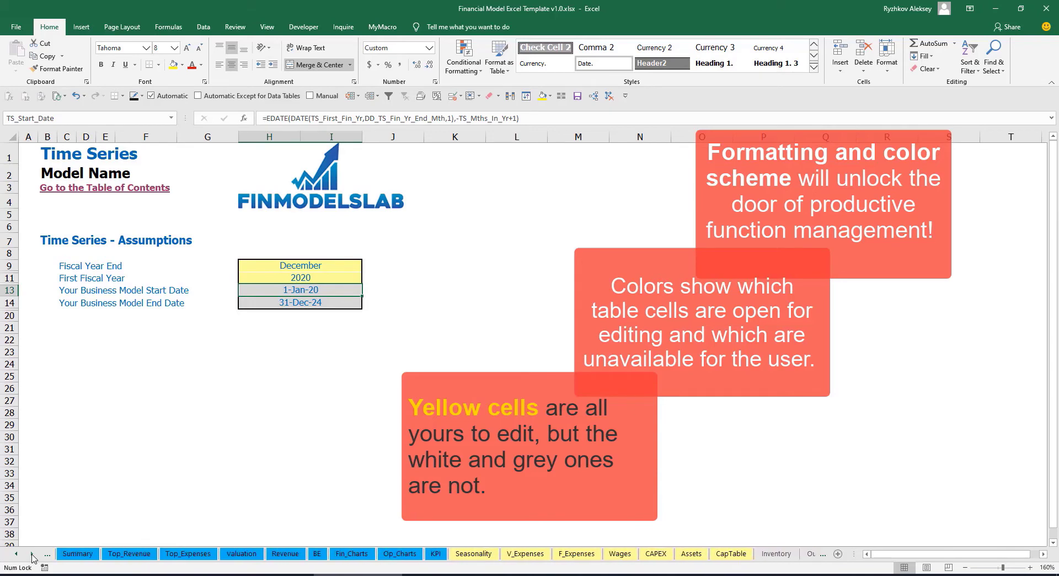
click(32, 554)
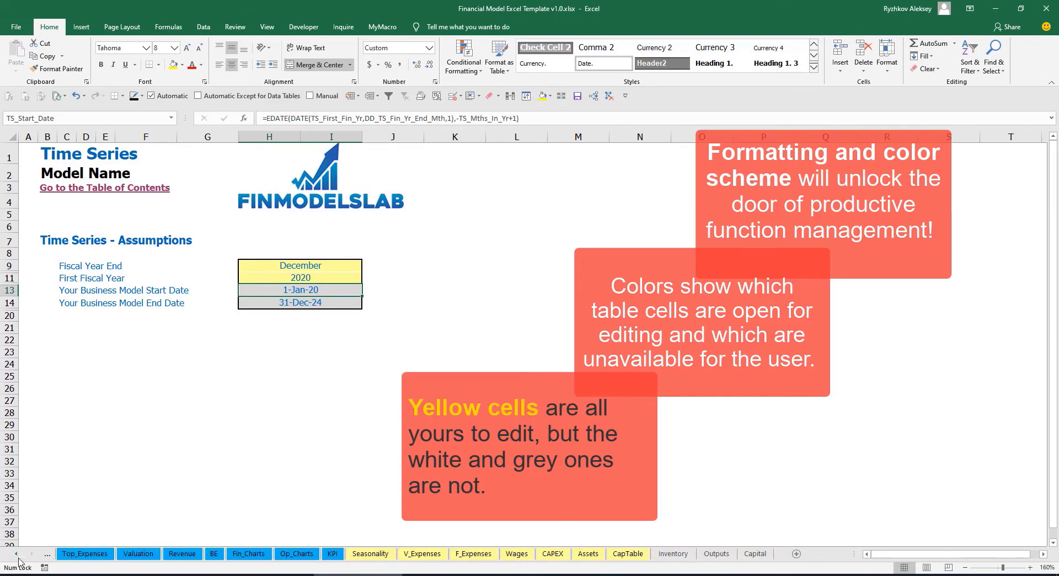
click(19, 558)
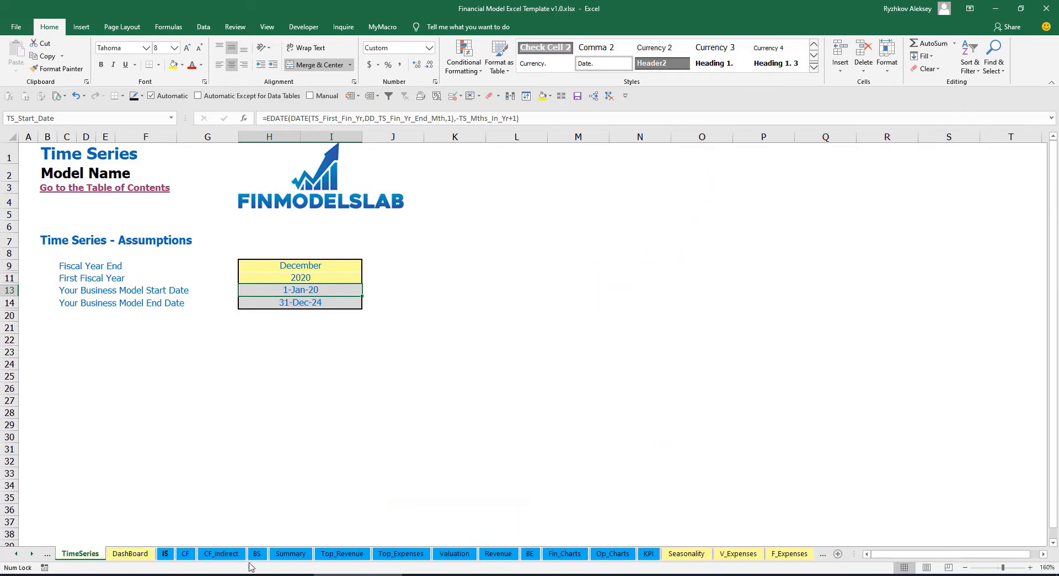
click(32, 557)
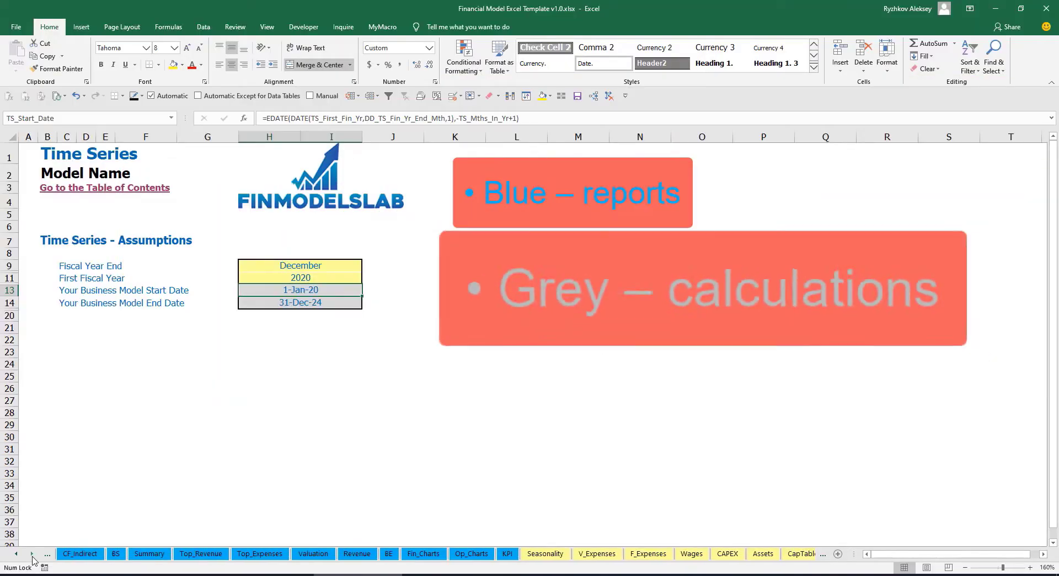
click(32, 557)
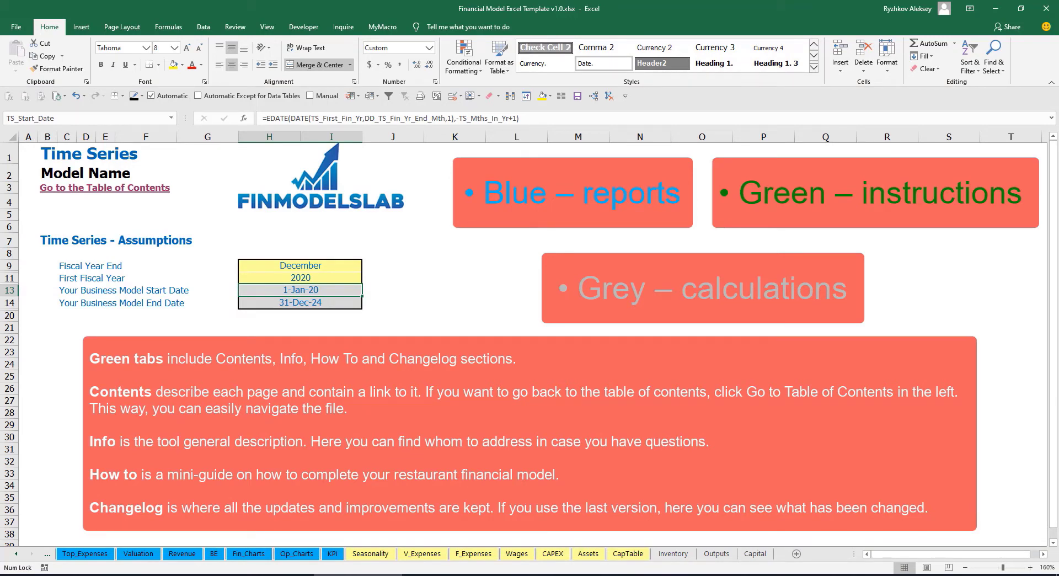
click(16, 553)
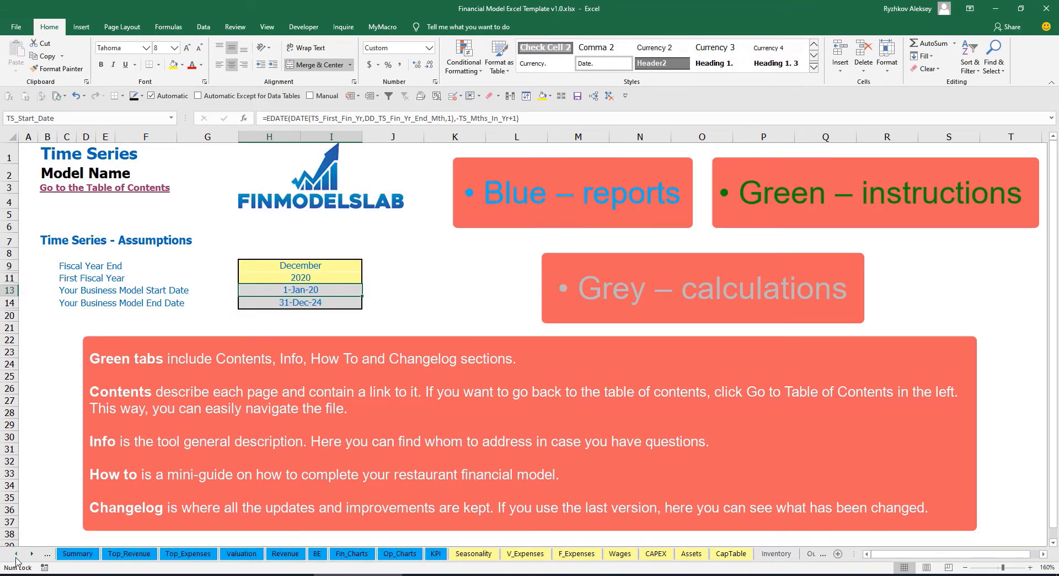
click(16, 553)
click(15, 553)
click(16, 554)
click(16, 554)
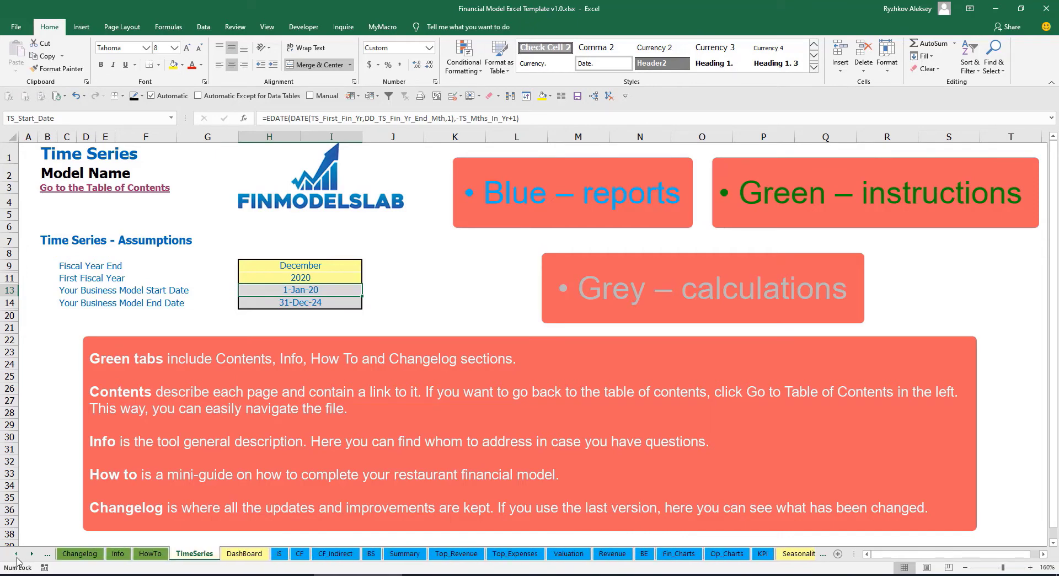
click(15, 553)
click(17, 557)
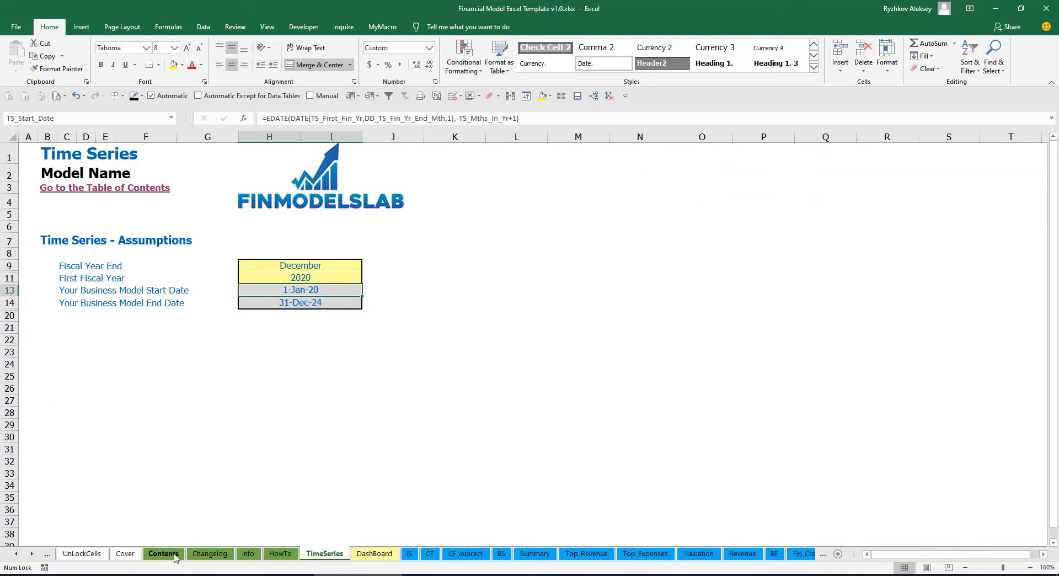
- View the Contents sheet, follow its Financial Statements Summary link, and return to the table of contents
click(163, 554)
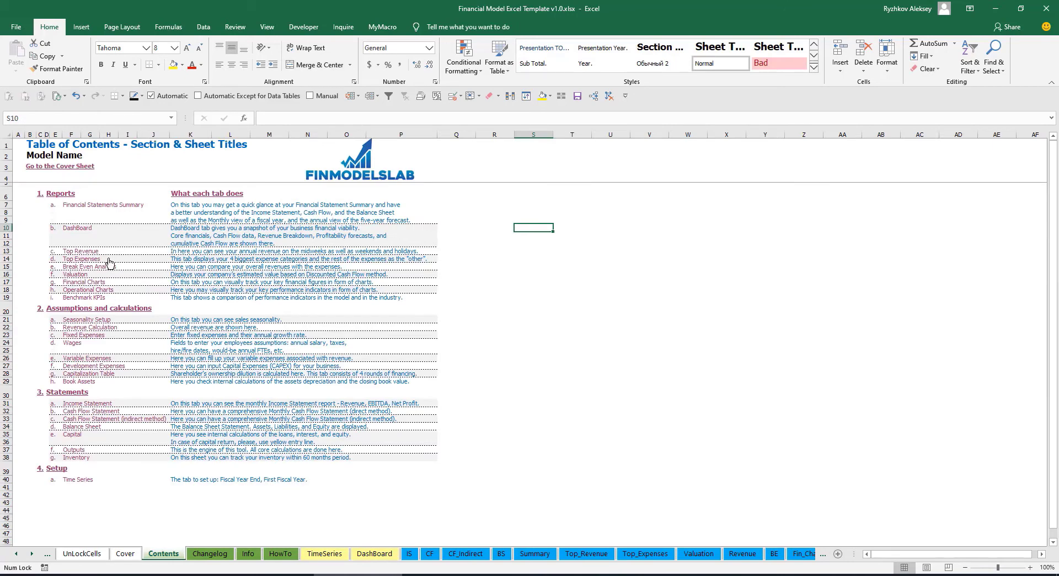
click(93, 208)
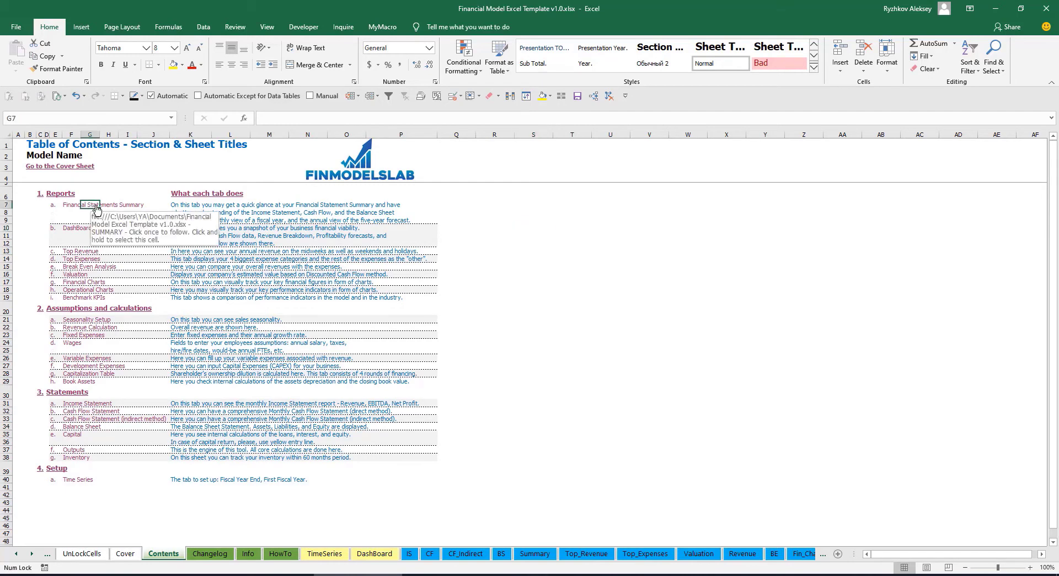
click(34, 167)
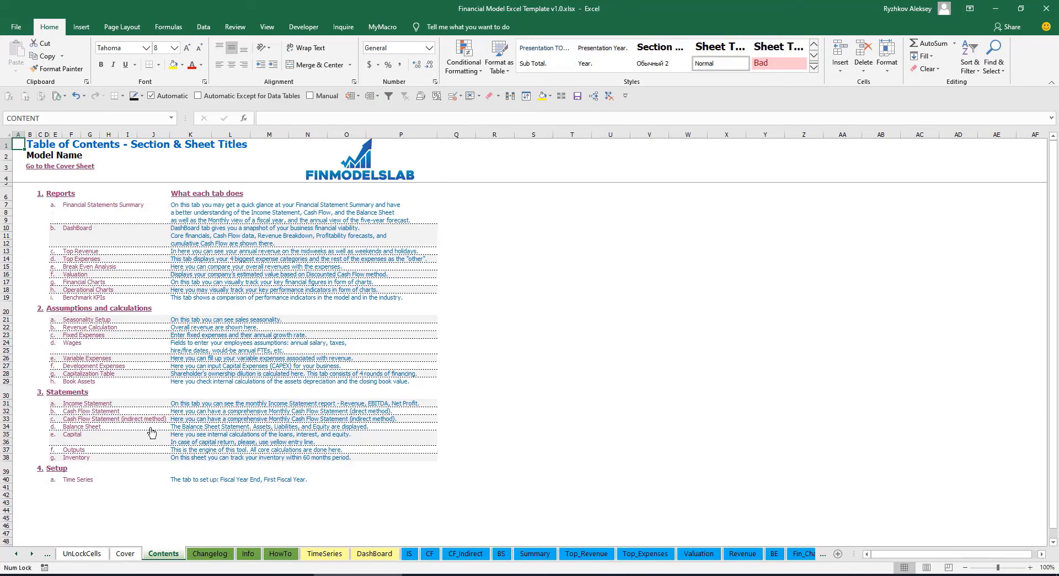
- Read the HowTo sheet's guidance from the Cover and Time Series sections through the Dashboard, expenses, Wages and Book Assets sections
click(280, 556)
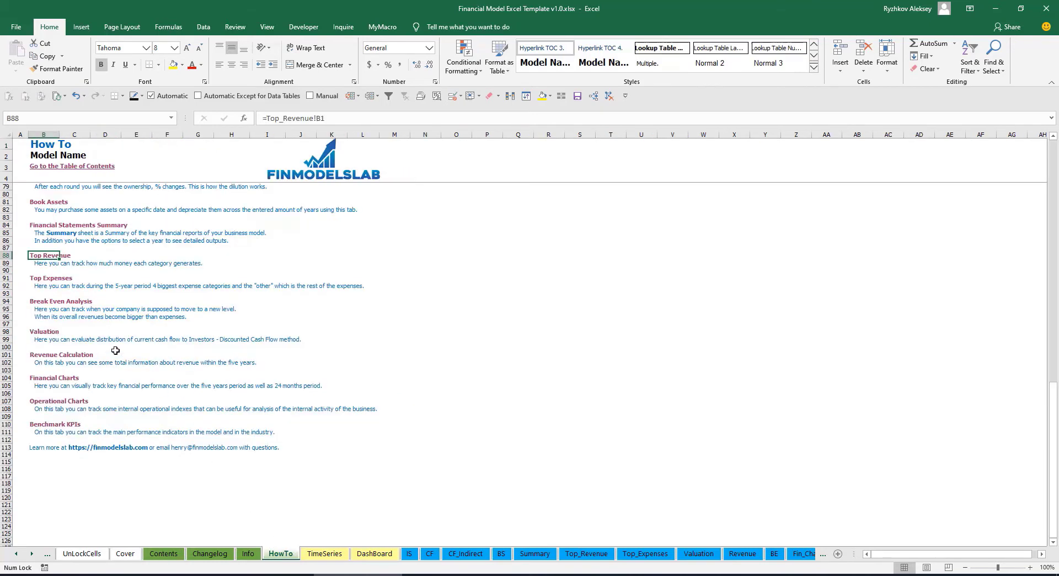
scroll(115, 351, up, 20)
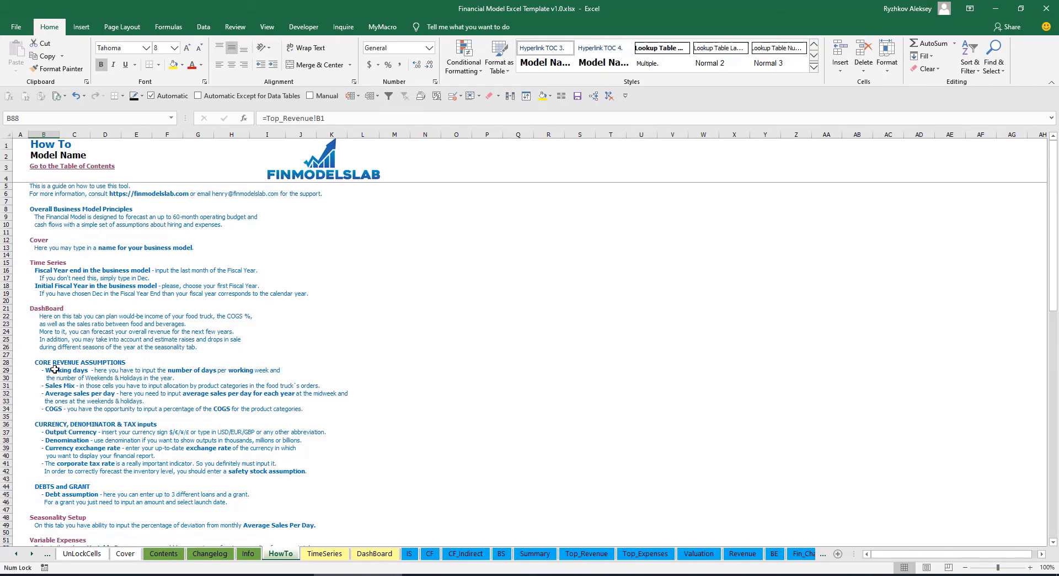
scroll(55, 370, down, 3)
scroll(64, 389, down, 3)
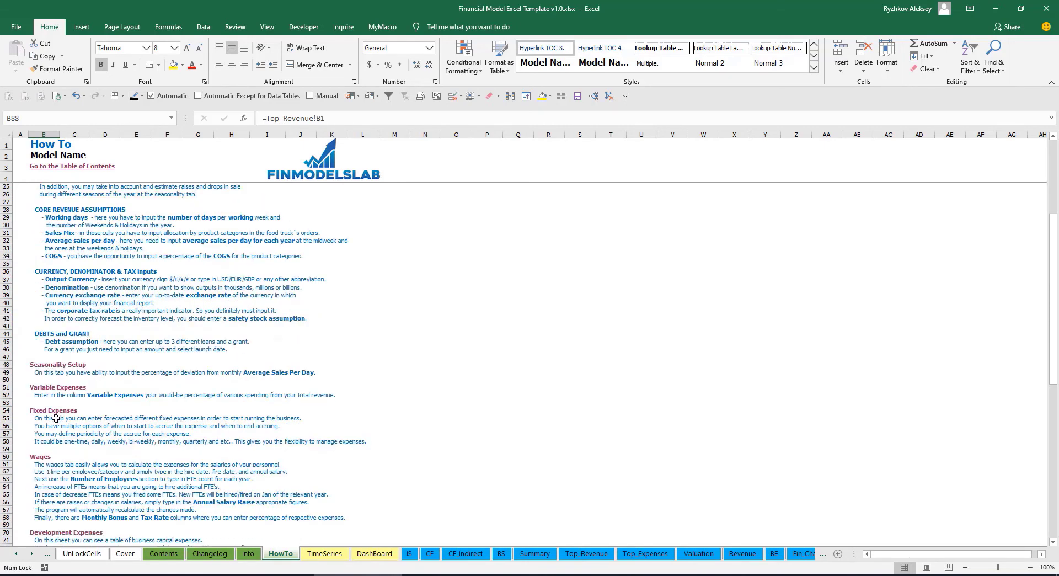
scroll(55, 419, down, 6)
scroll(52, 437, up, 13)
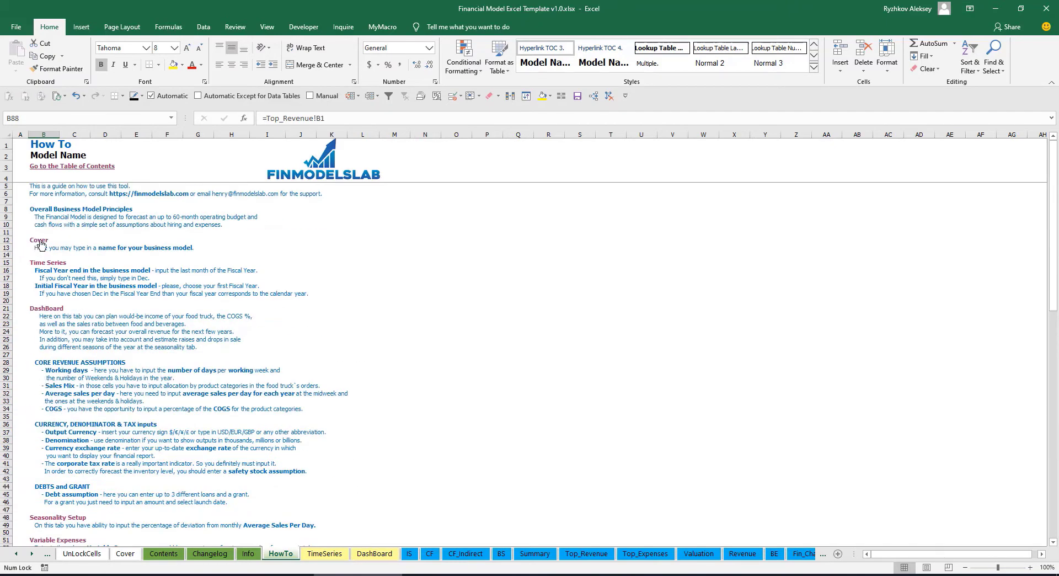
scroll(54, 356, down, 10)
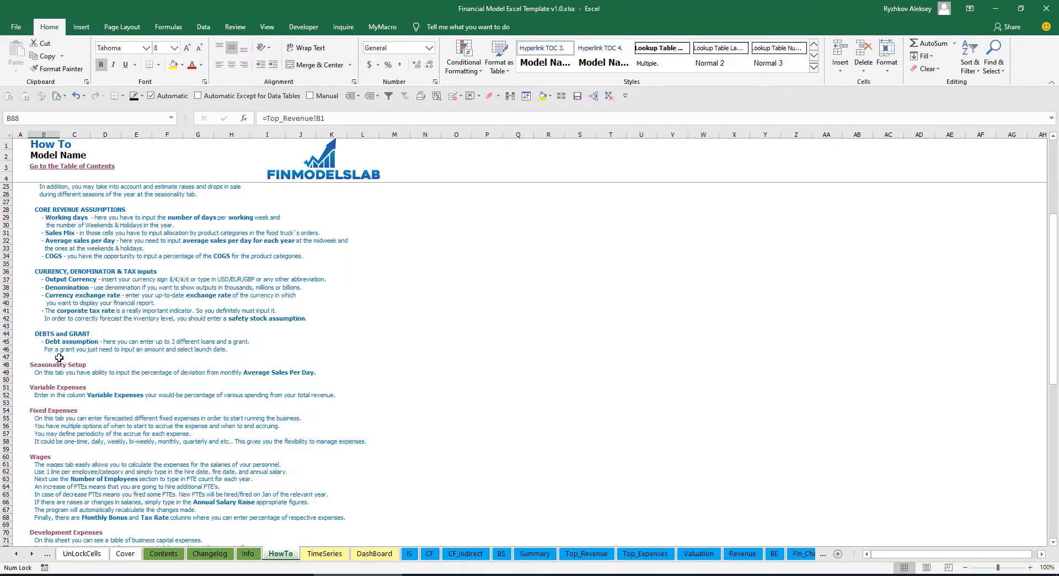
scroll(49, 317, down, 3)
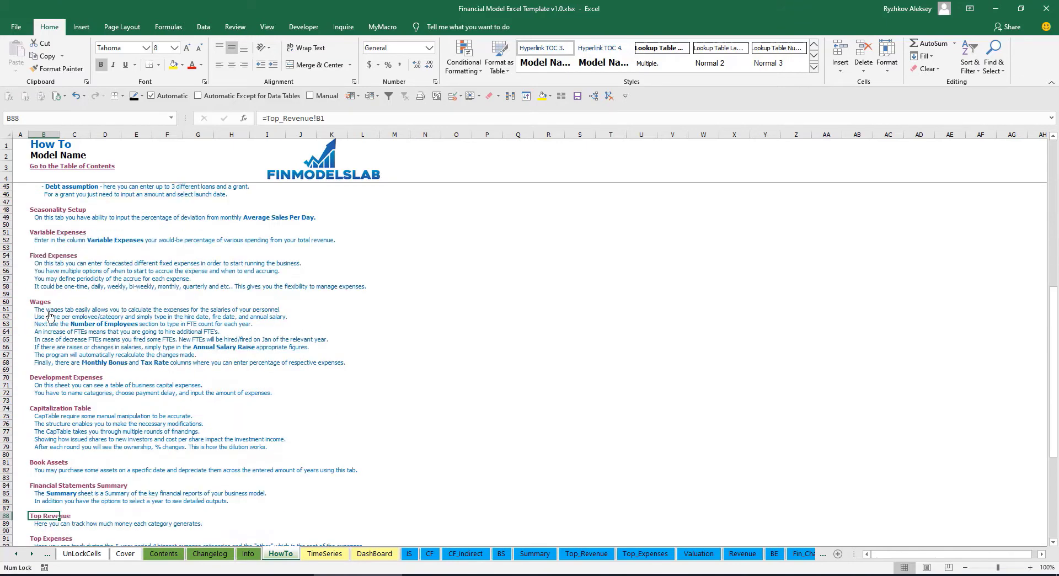
click(34, 463)
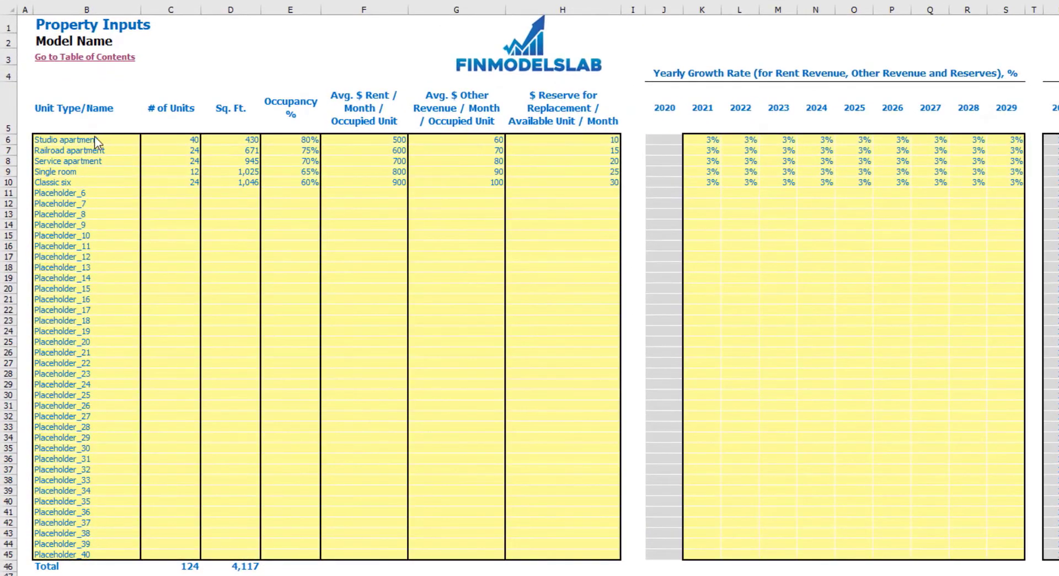
- Examine the unit type name and number of units inputs for the Studio apartment on the Property Inputs sheet
click(94, 136)
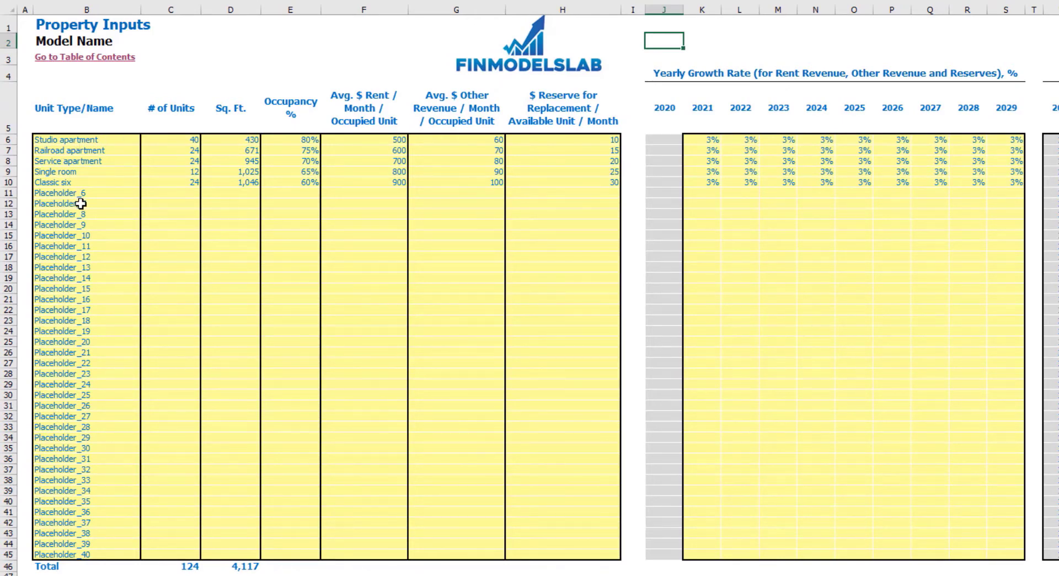
click(55, 139)
click(179, 90)
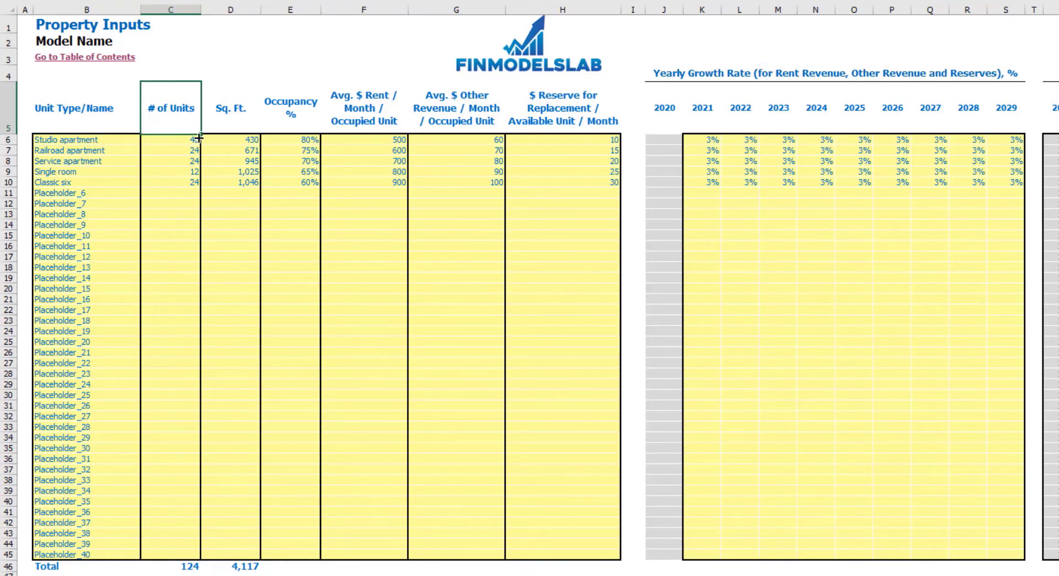
click(188, 138)
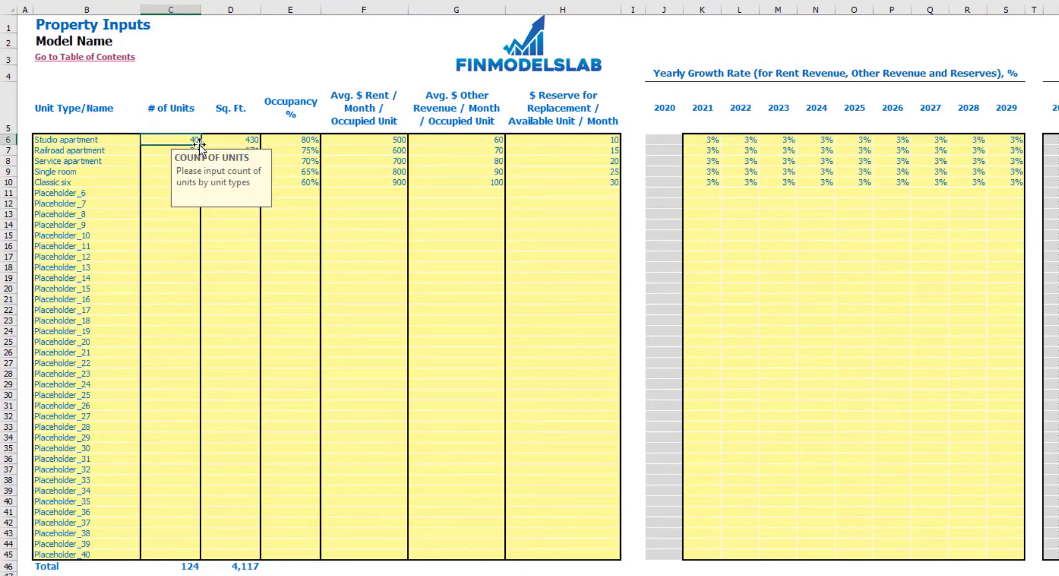
- Try adding a unit type named Building 1 with 1 unit in the first placeholder row, and undo both entries
click(105, 195)
text(Bui)
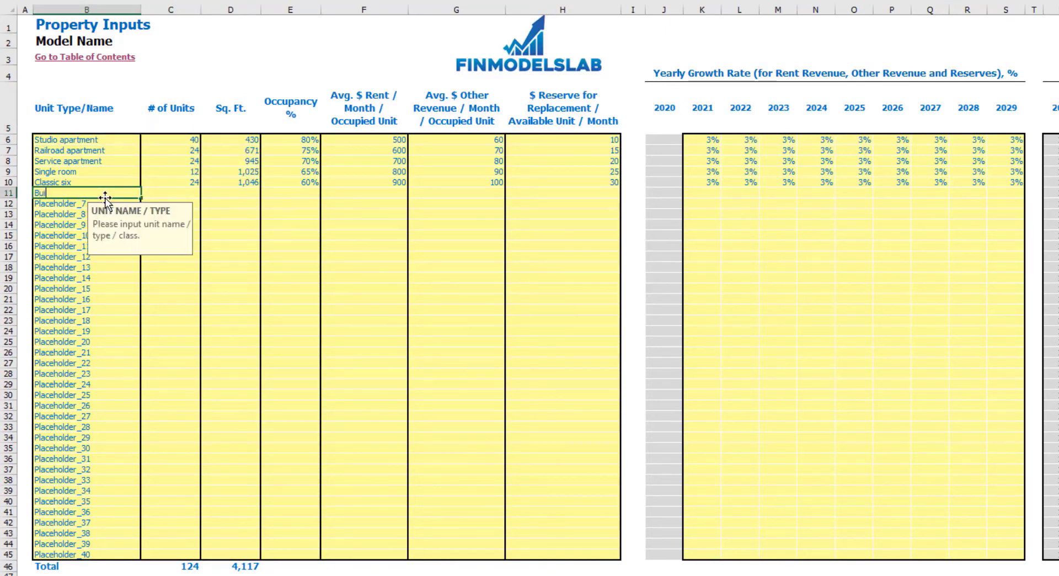
text(lding 1)
click(178, 192)
text(1)
key(Return)
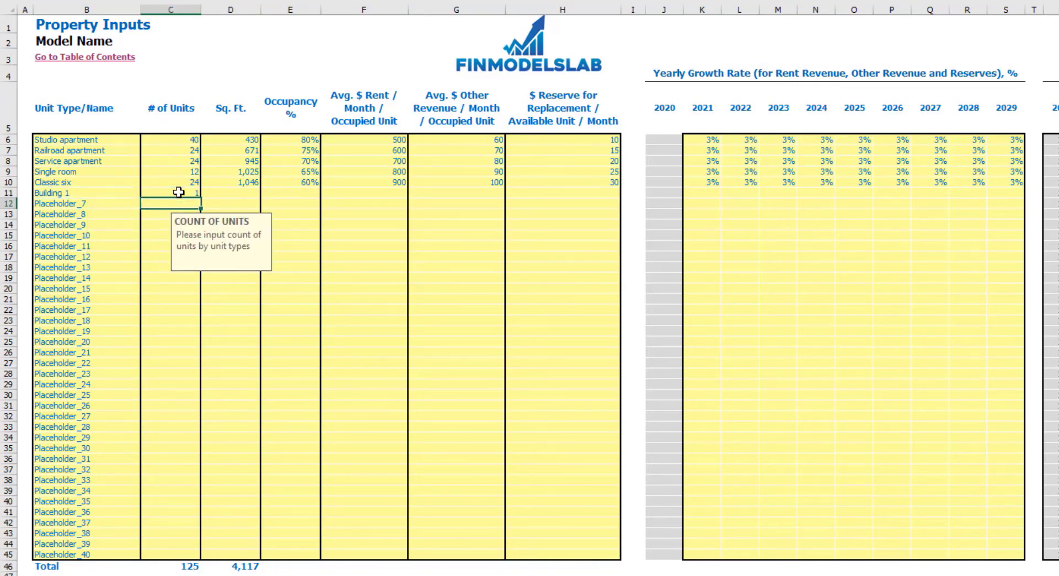
key(ctrl+z)
key(ctrl+z)
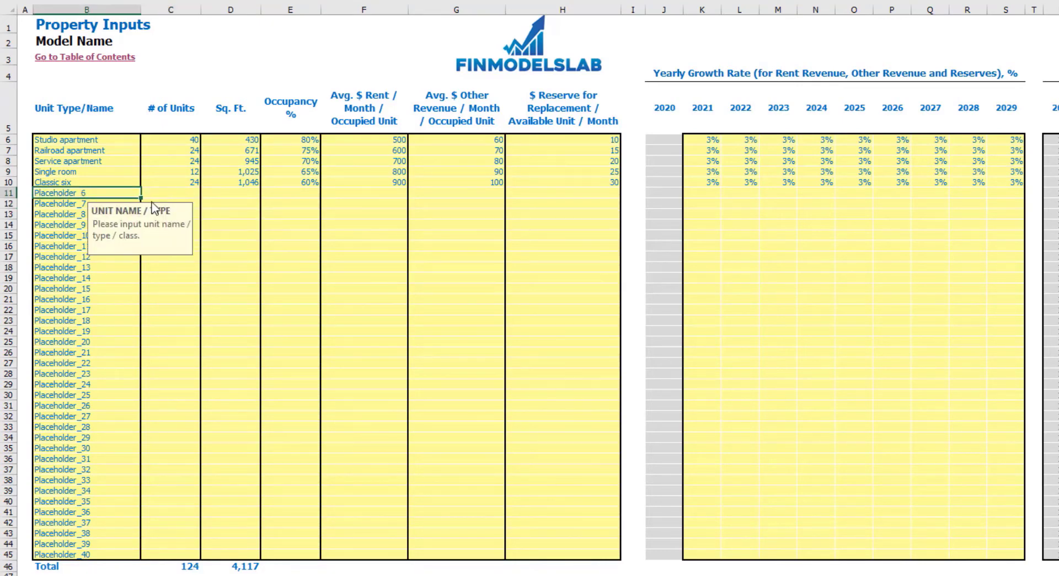
- Review the named apartment types and the placeholder rows in the Unit Type/Name column
drag(116, 140, 113, 150)
drag(111, 214, 83, 546)
click(115, 146)
click(187, 57)
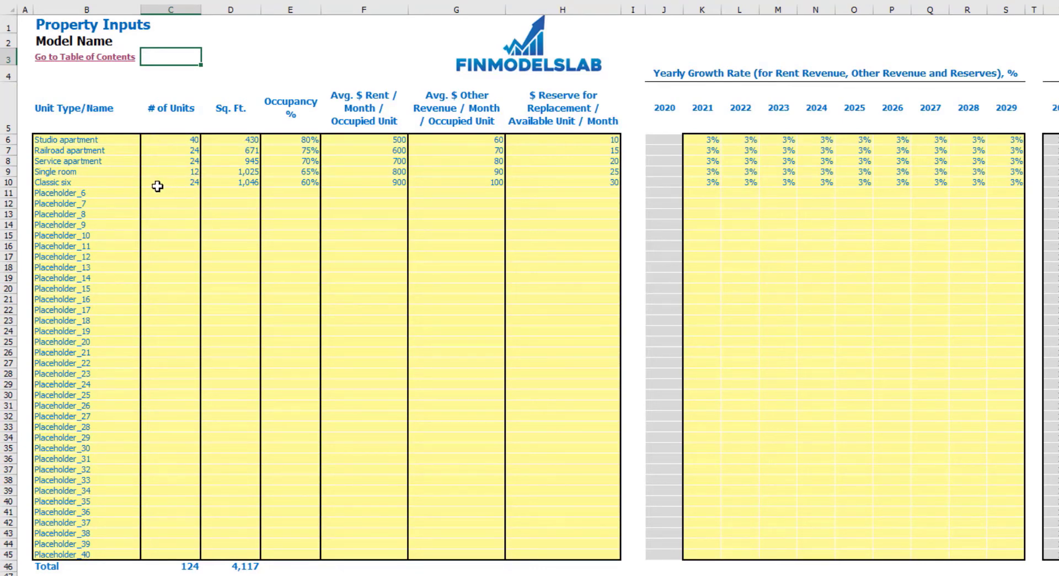
click(113, 193)
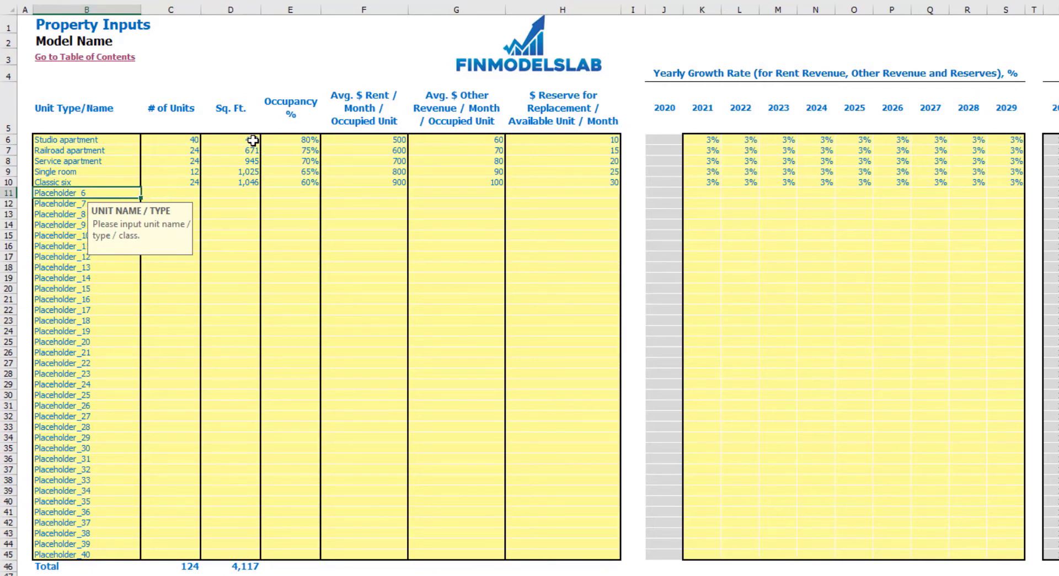
- Set the Studio apartment's average monthly rent per occupied unit to 1,000
click(236, 53)
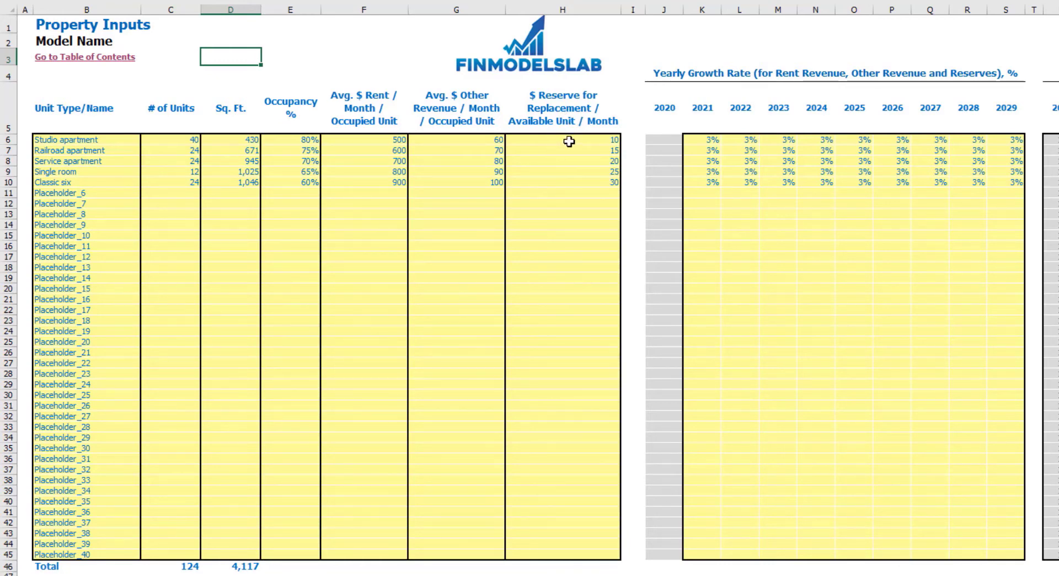
click(397, 139)
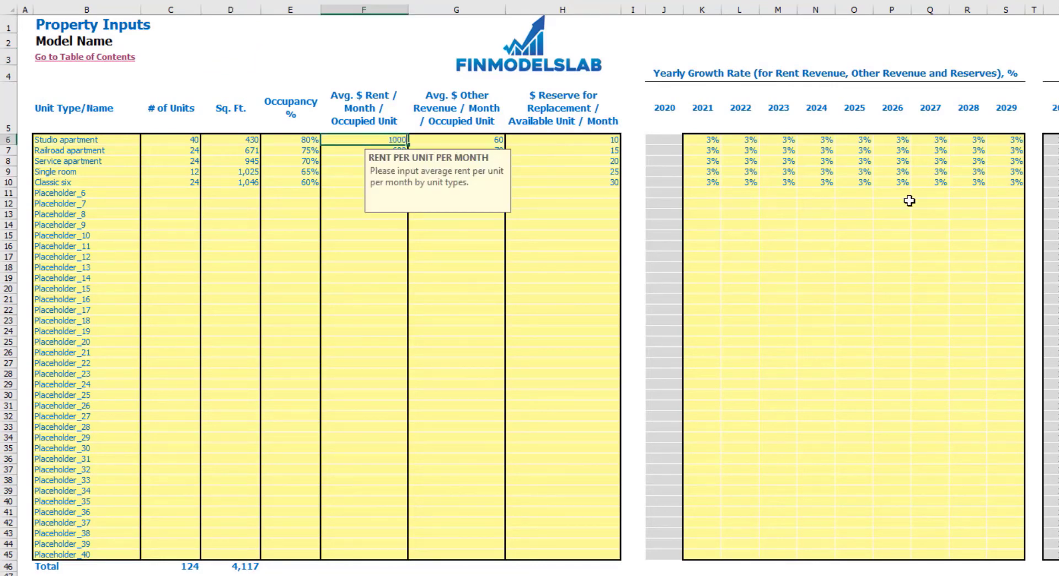
click(470, 141)
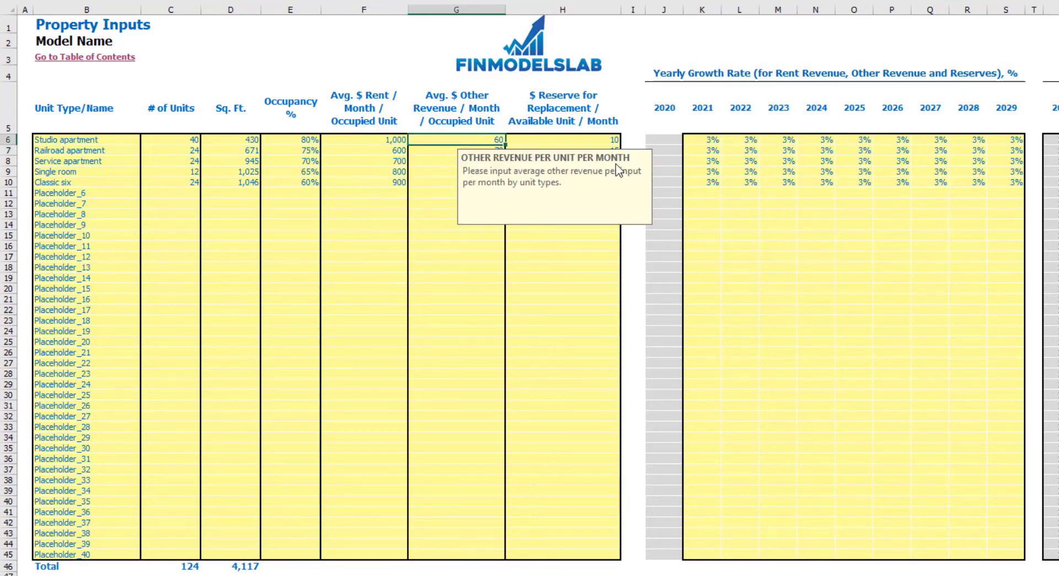
- Set the Studio apartment's monthly other revenue per occupied unit to 50 and its replacement reserve per available unit to 15
text(50)
key(Return)
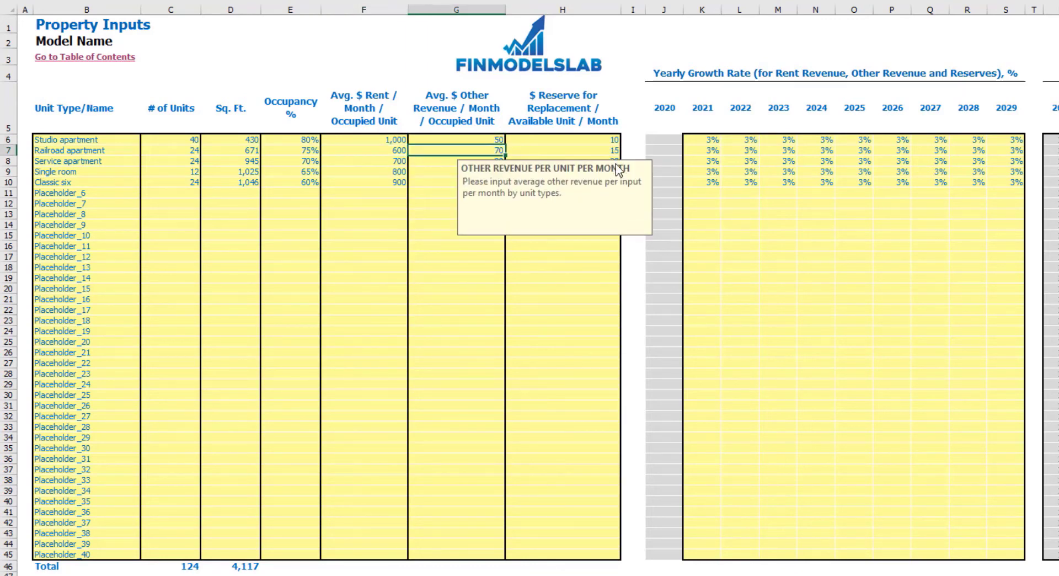
click(558, 138)
text(15)
key(Return)
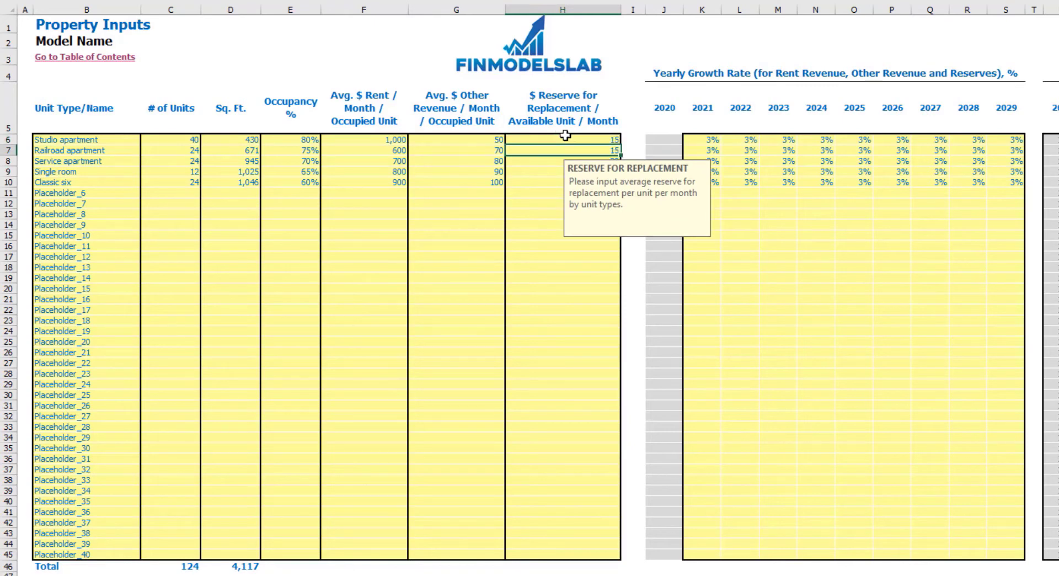
click(667, 41)
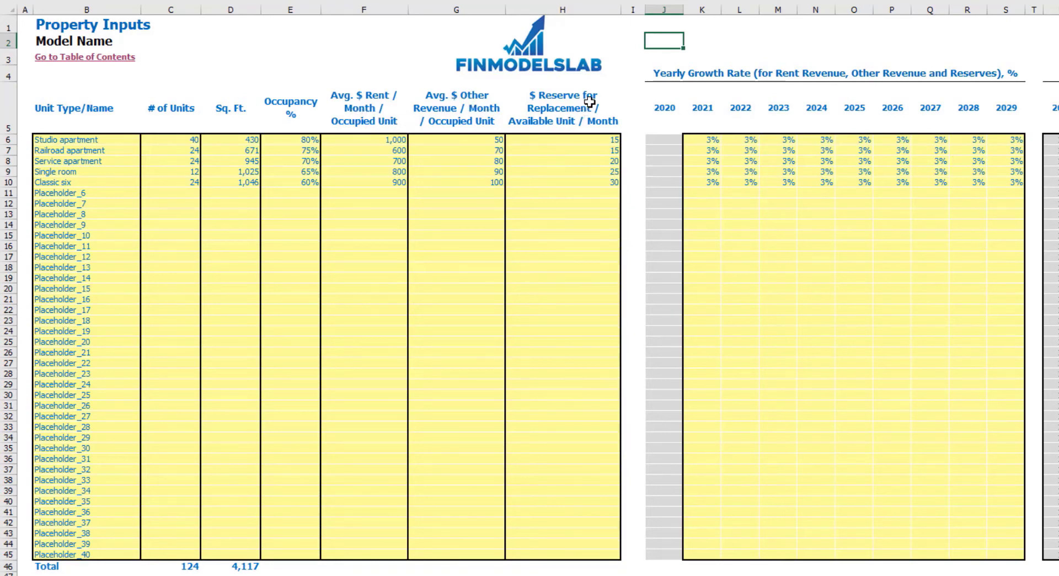
- Set the Studio apartment's yearly growth rate to 5% for 2021, 2% for 2022 through 2024, and 1% for 2025
click(707, 141)
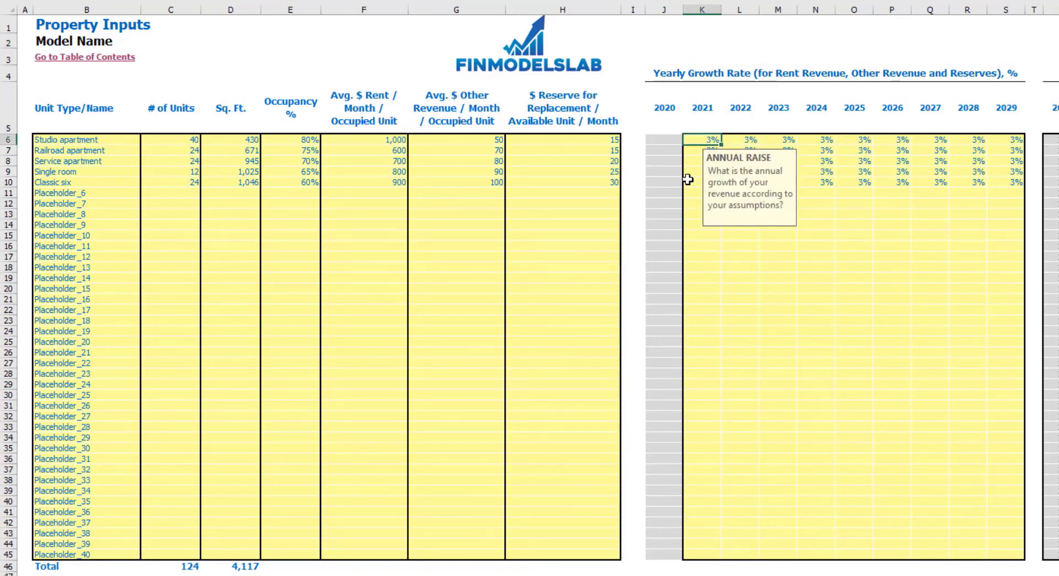
key(Tab)
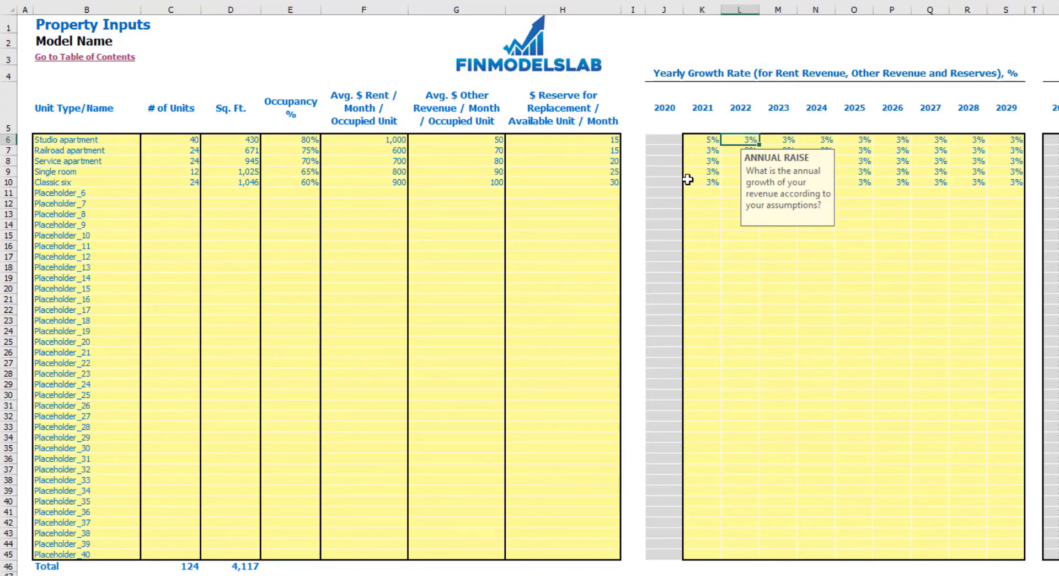
text(2)
key(Tab)
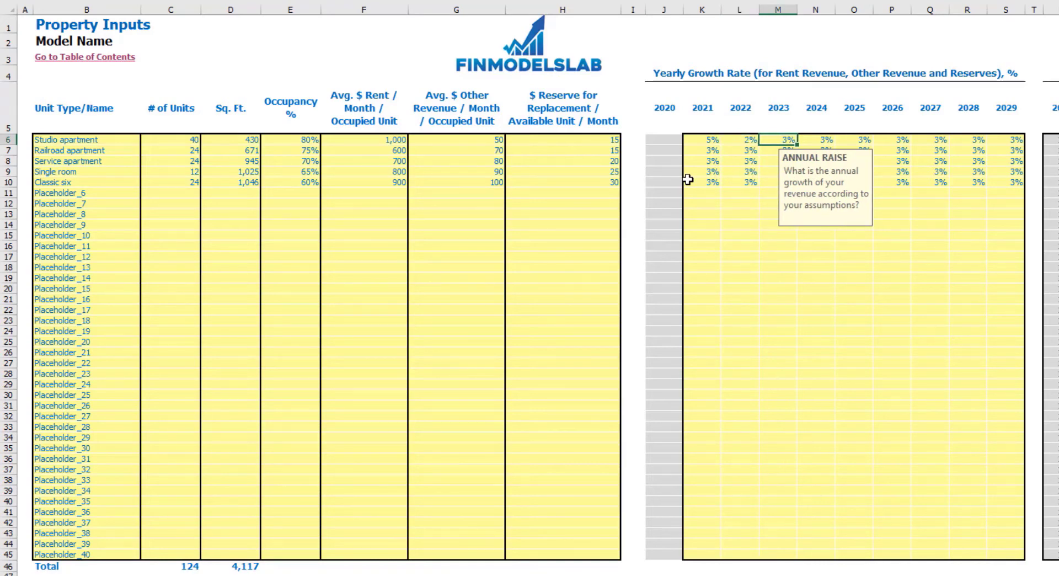
text(2)
key(Tab)
text(2)
key(Tab)
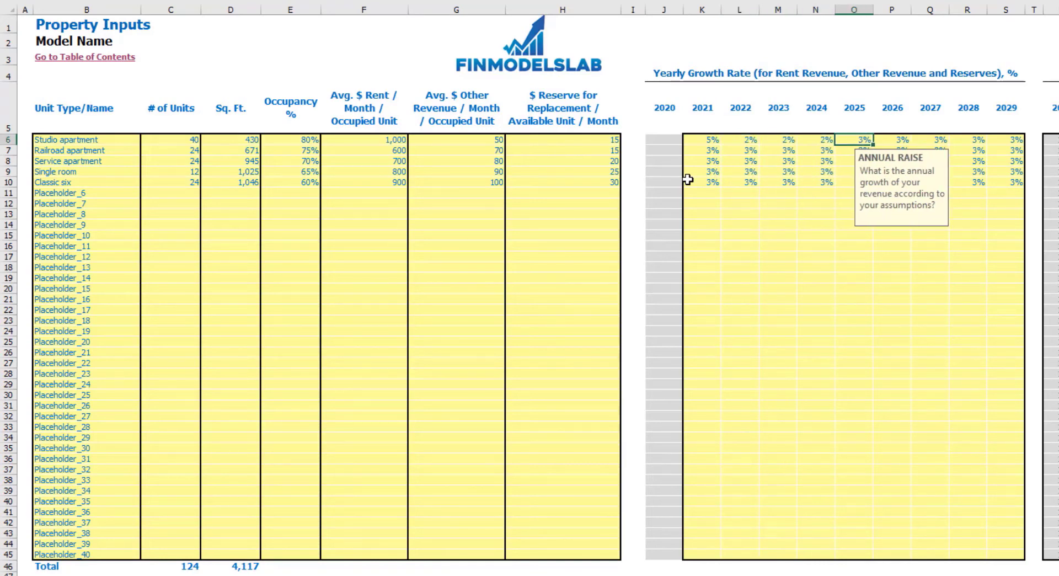
text(1)
key(Return)
- Copy the Studio apartment's 2025 growth rate of 1% to the years 2026 through 2029
key(Up)
key(Right)
key(Right)
key(Right)
key(Right)
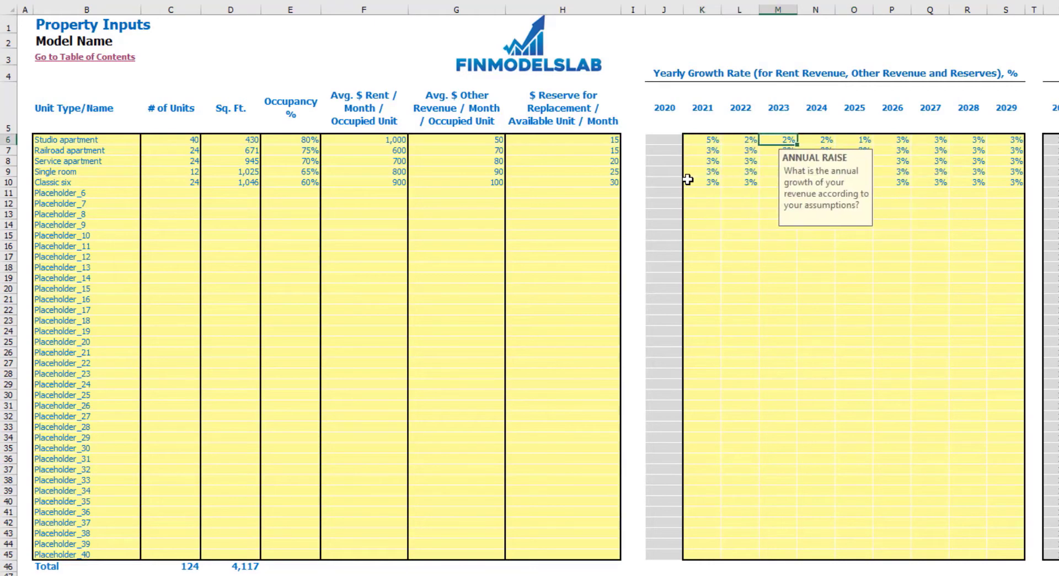
key(ctrl+c)
key(Right)
key(shift+Right)
key(shift+Right)
key(shift+Right)
key(ctrl+v)
scroll(584, 40, right, 5)
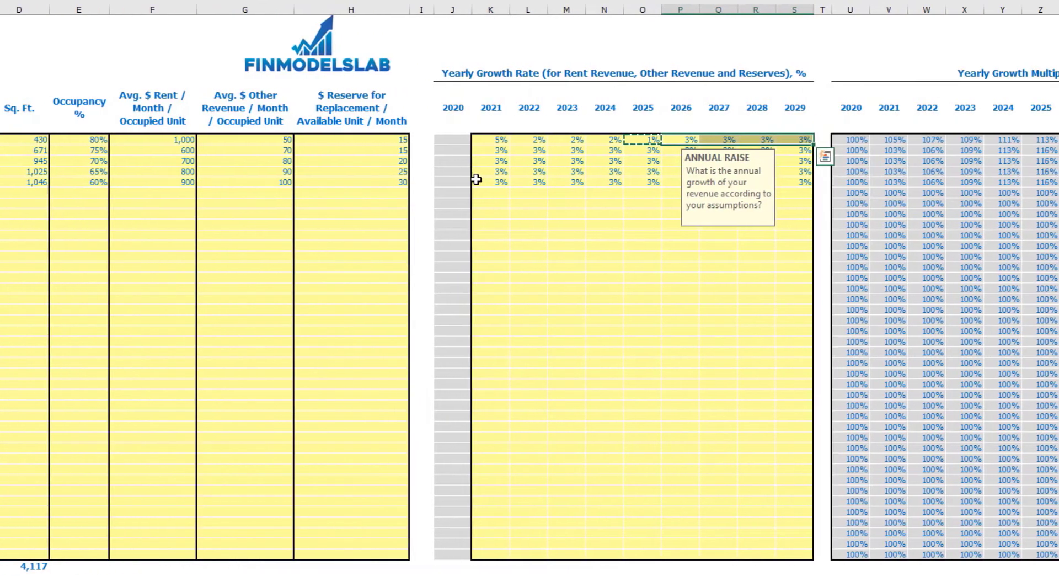
click(687, 40)
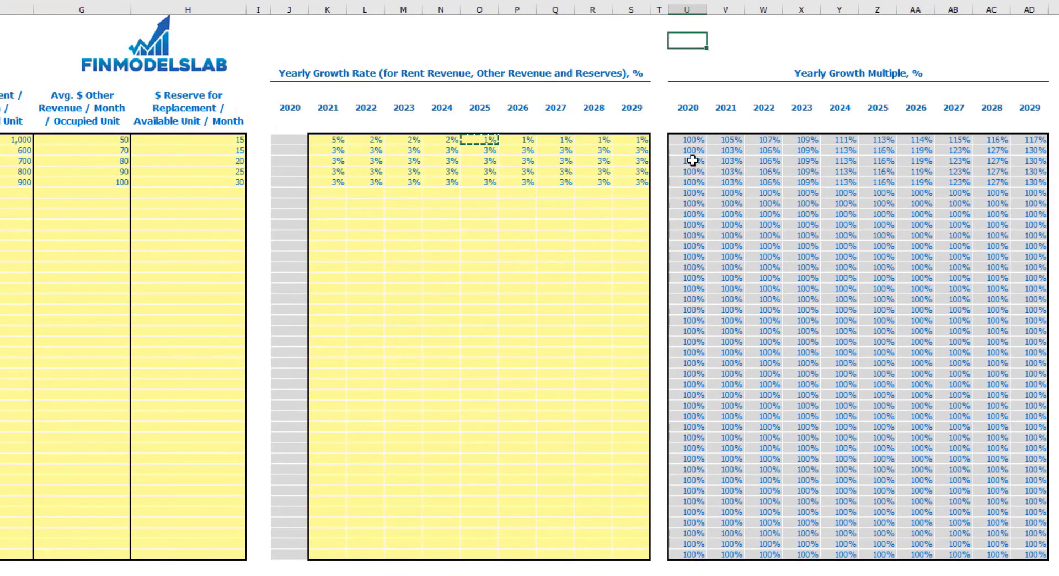
drag(329, 140, 620, 145)
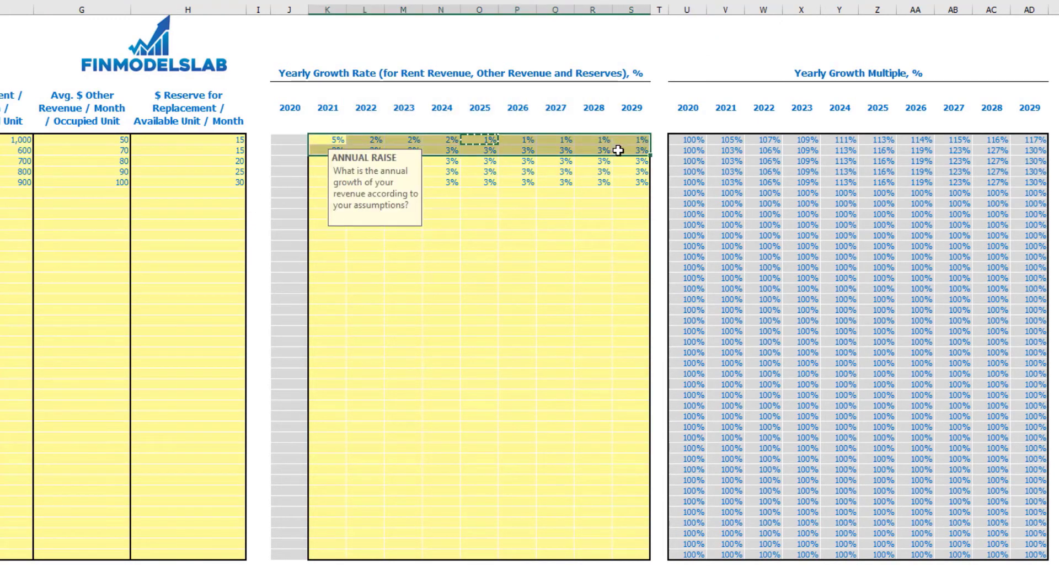
click(535, 27)
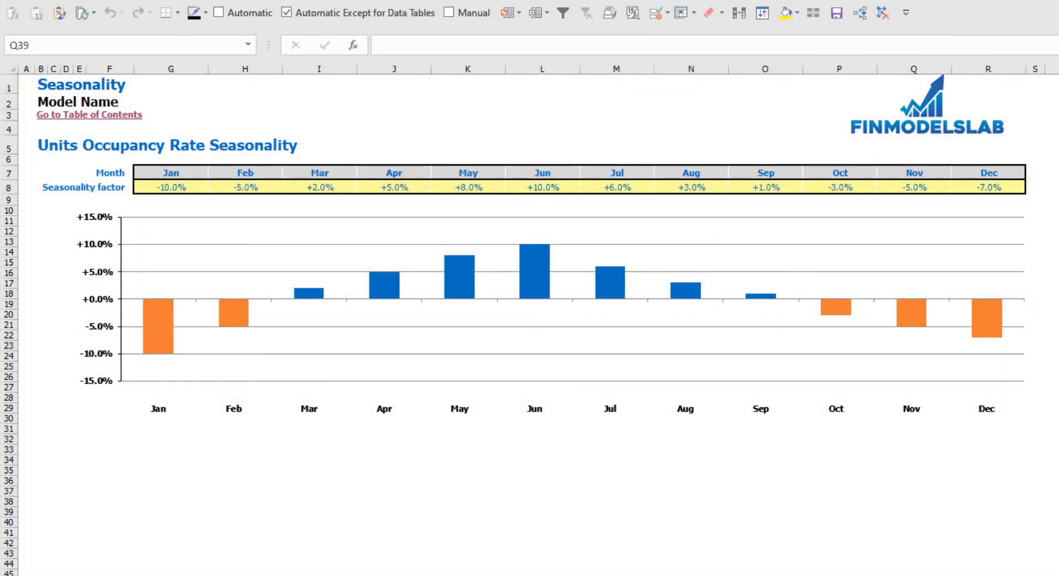
- Set January's occupancy seasonality factor to -7% on the Seasonality sheet and look over the other months' factors
click(185, 188)
text(-7%)
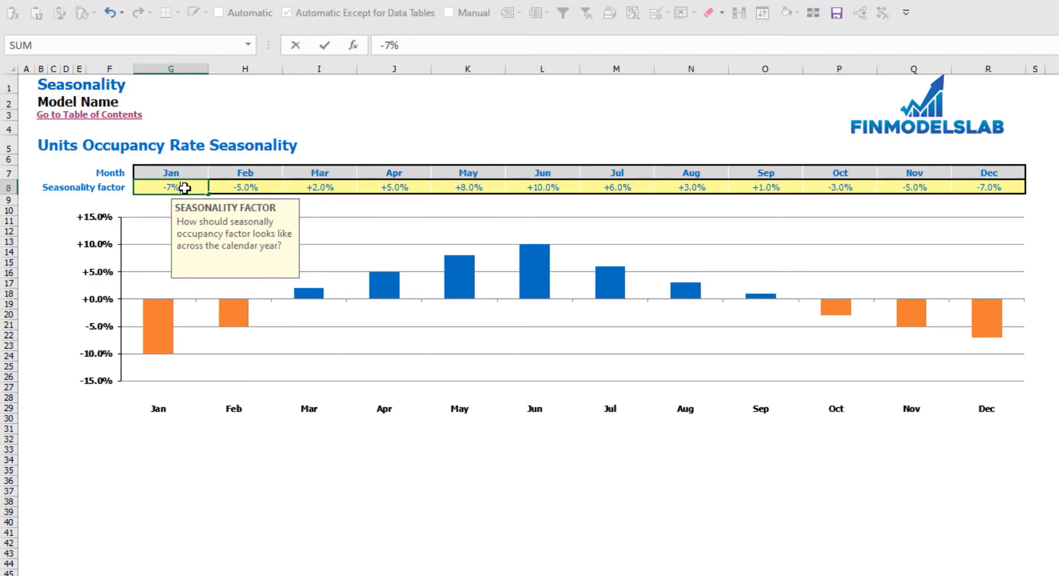
key(Return)
click(184, 188)
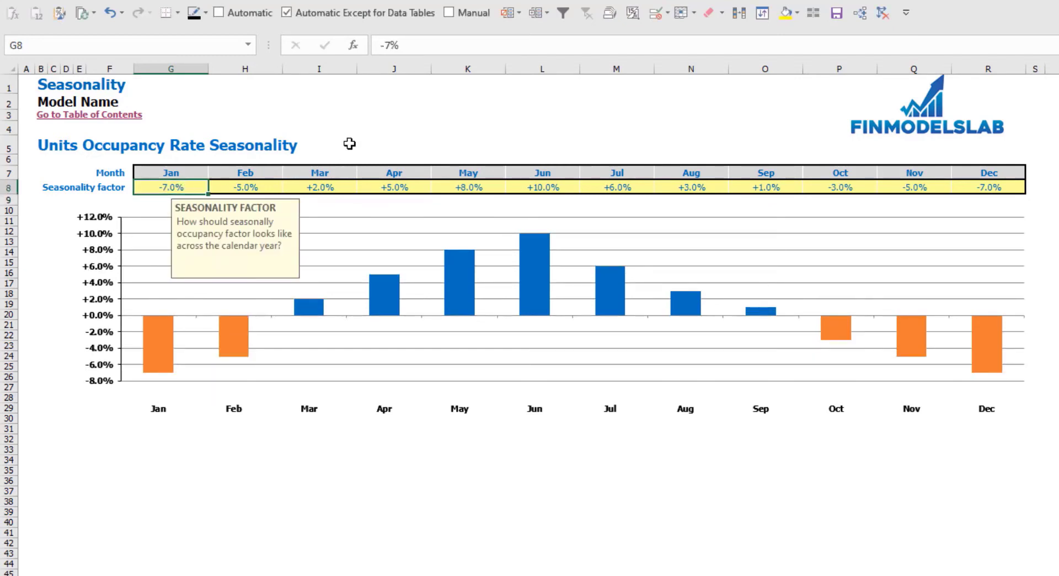
click(347, 144)
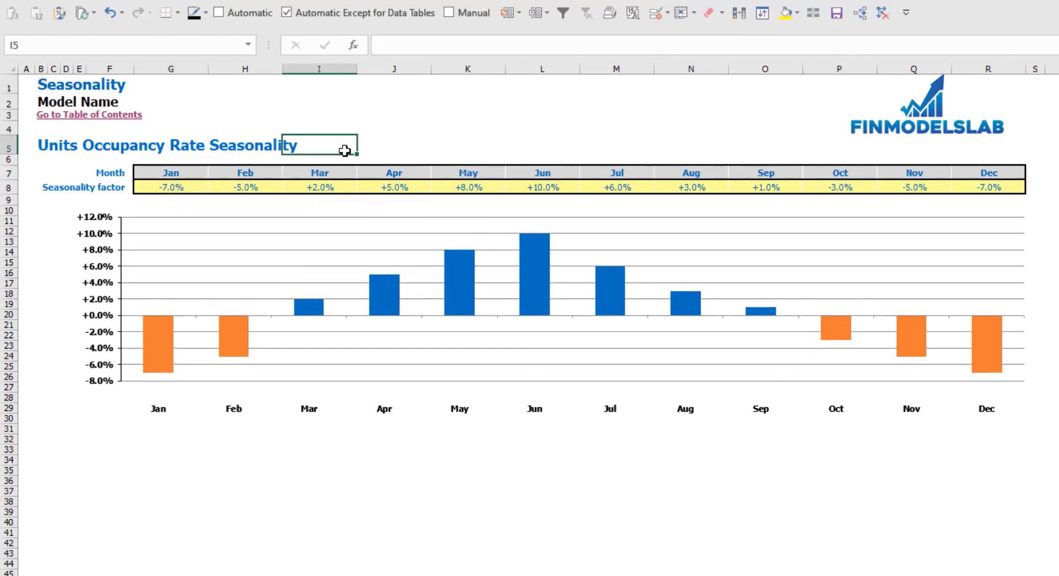
click(190, 188)
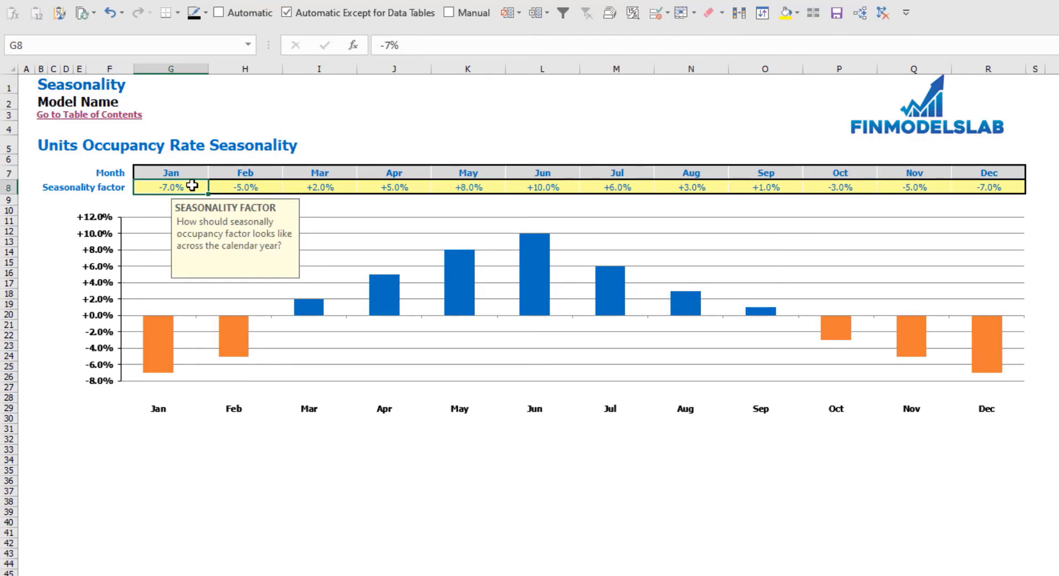
click(262, 183)
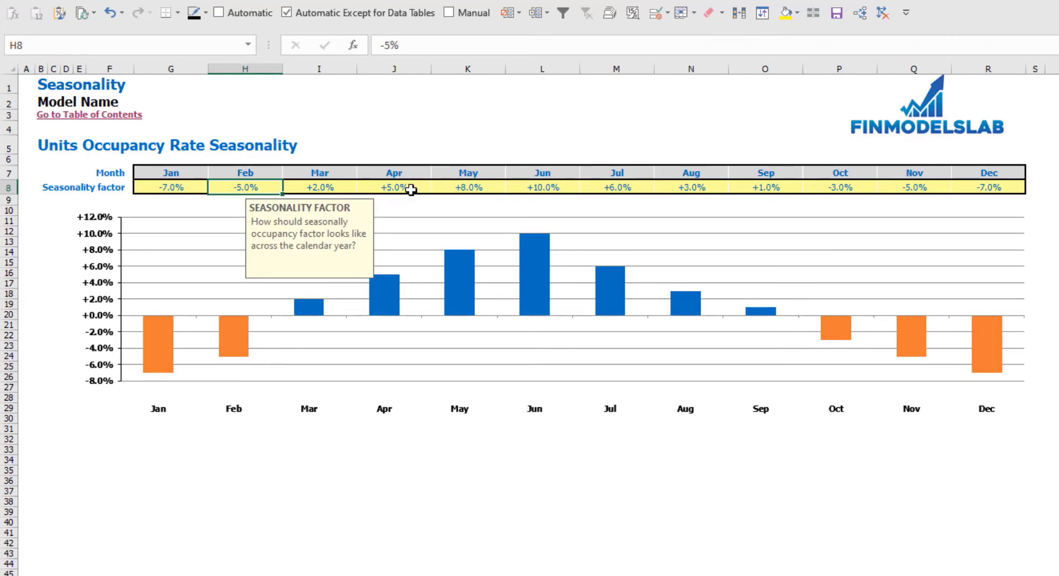
click(471, 186)
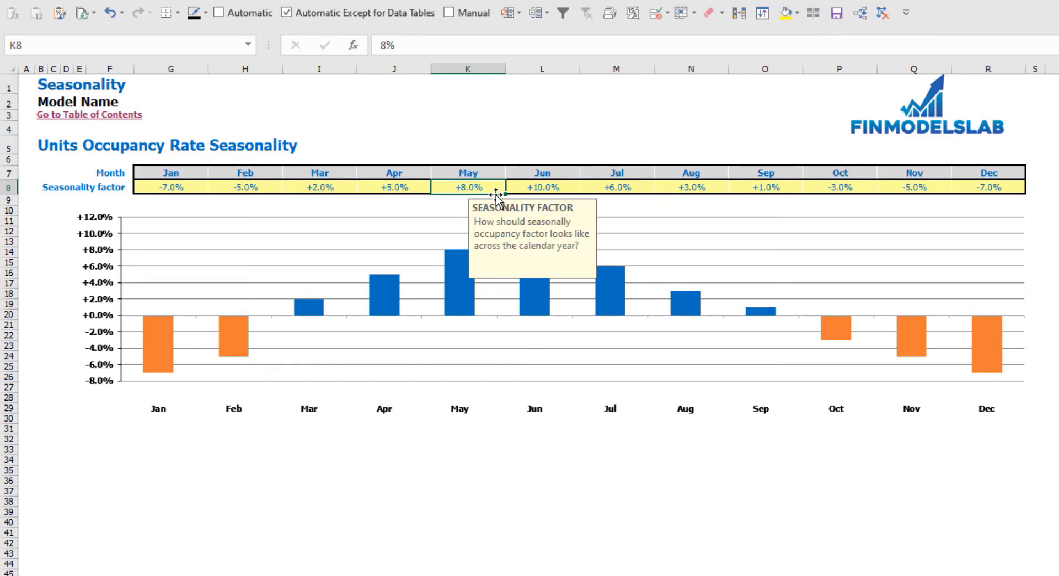
click(256, 188)
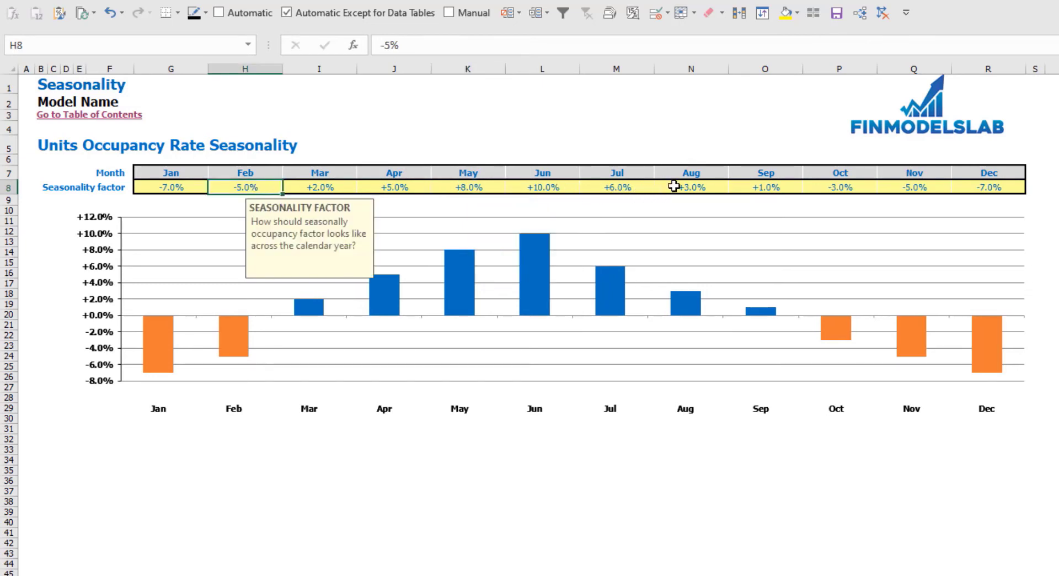
click(682, 130)
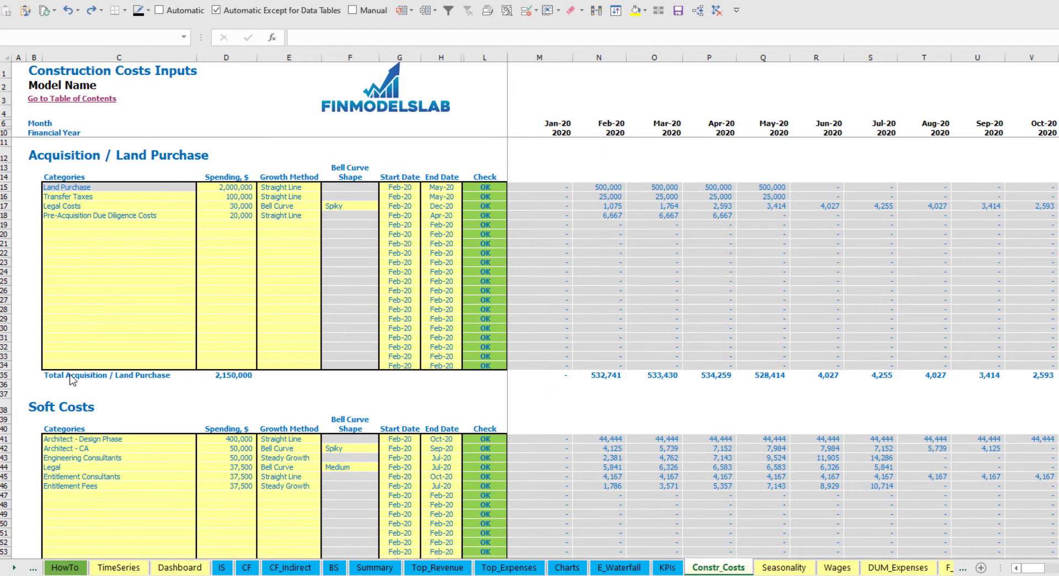
- Set the Land Purchase spending to 3,000,000 in the Acquisition / Land Purchase section of the construction costs
scroll(61, 365, down, 3)
scroll(91, 339, down, 7)
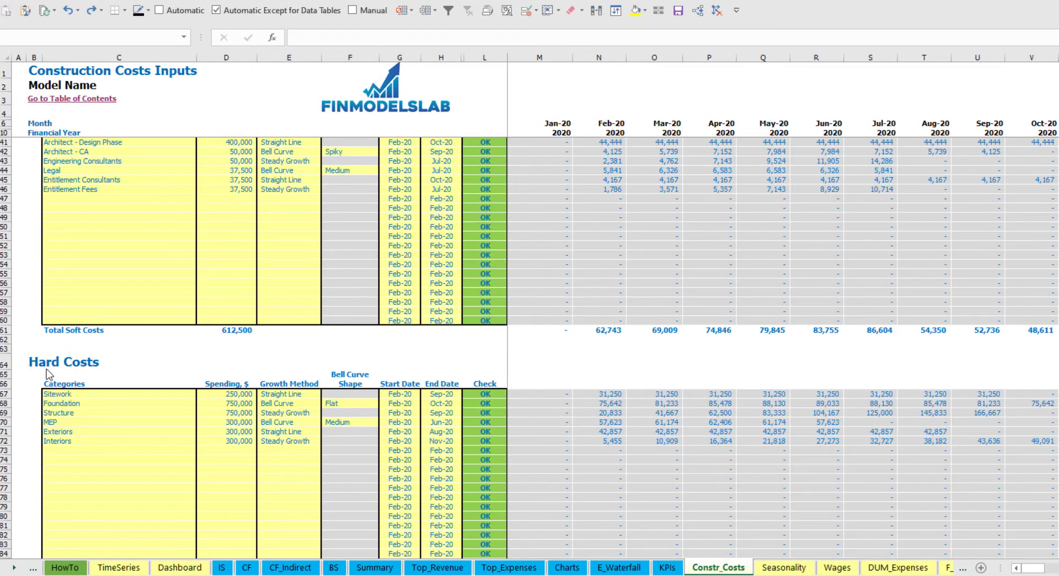
scroll(48, 374, down, 10)
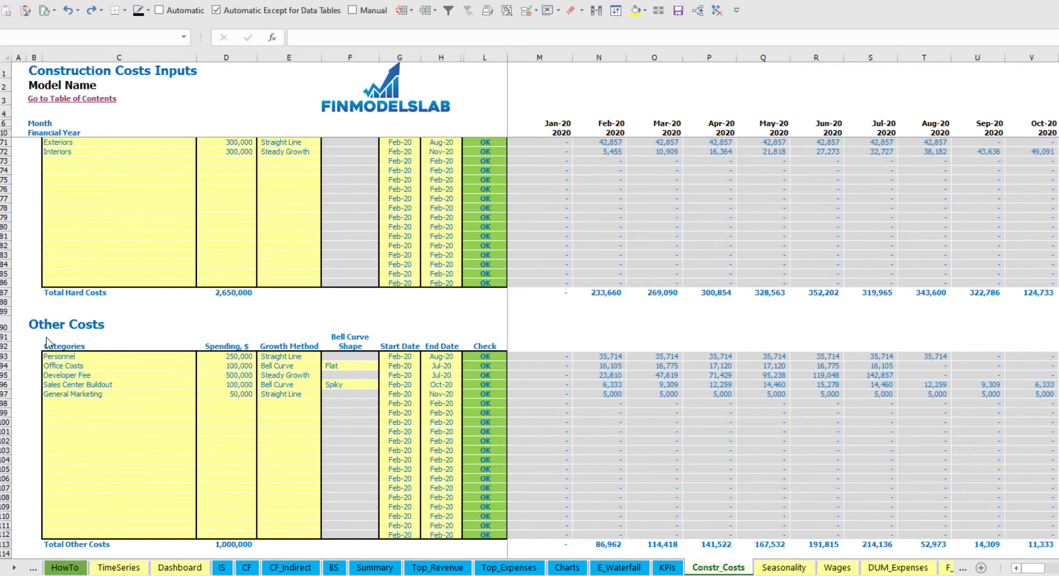
scroll(47, 342, up, 20)
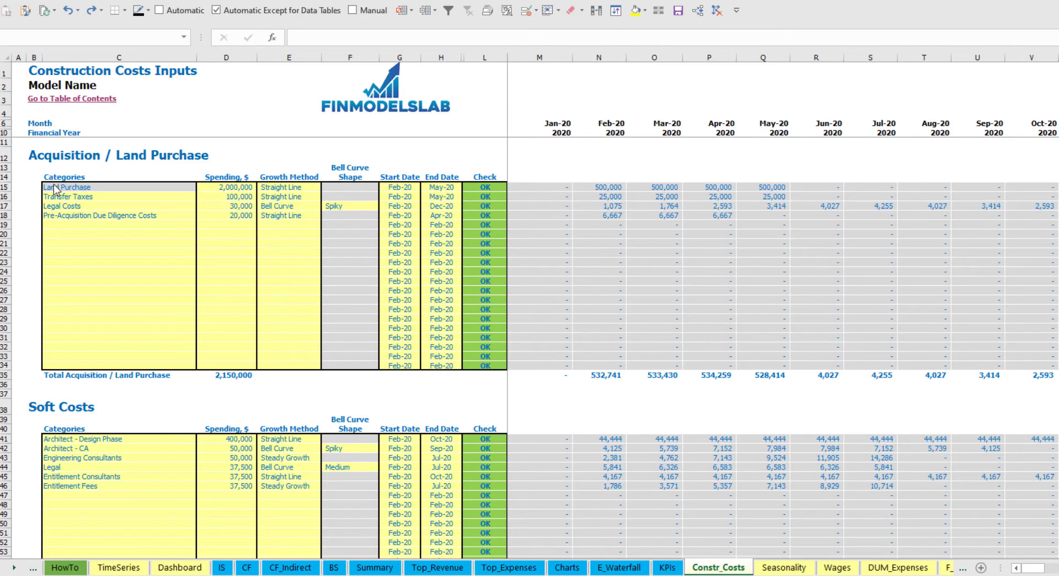
click(228, 191)
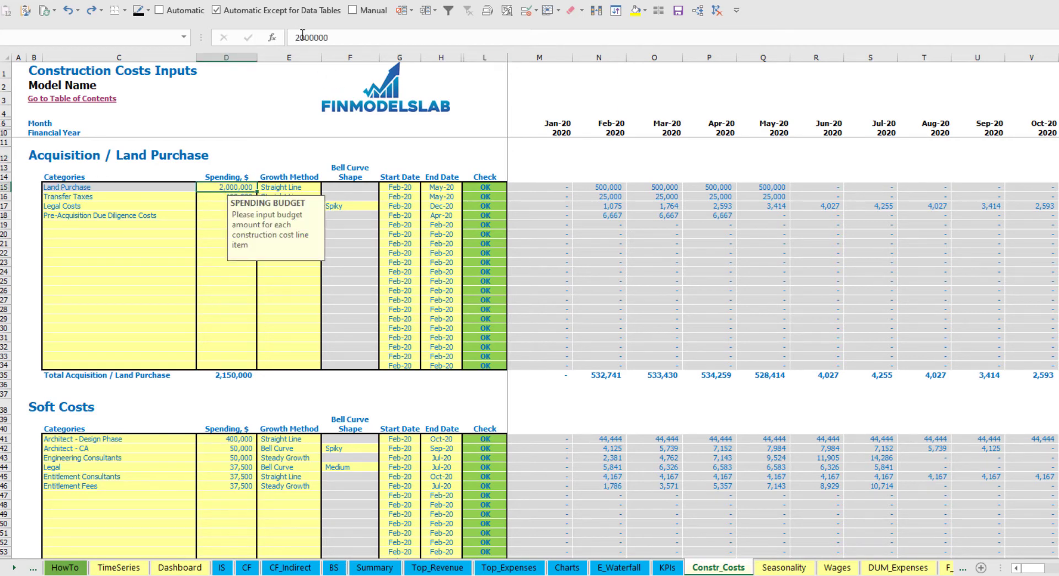
drag(301, 36, 273, 33)
text(3)
key(Return)
key(Up)
key(Delete)
key(ctrl+z)
click(250, 124)
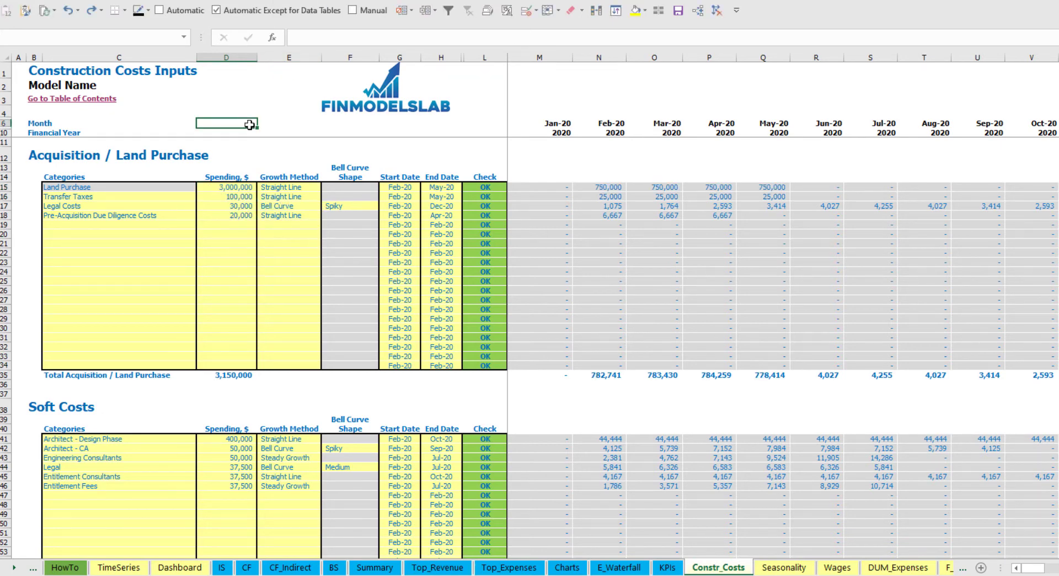
- Try clearing the Entitlement Consultants and Entitlement Fees names, spending and growth methods under Soft Costs, and undo the deletion
click(87, 199)
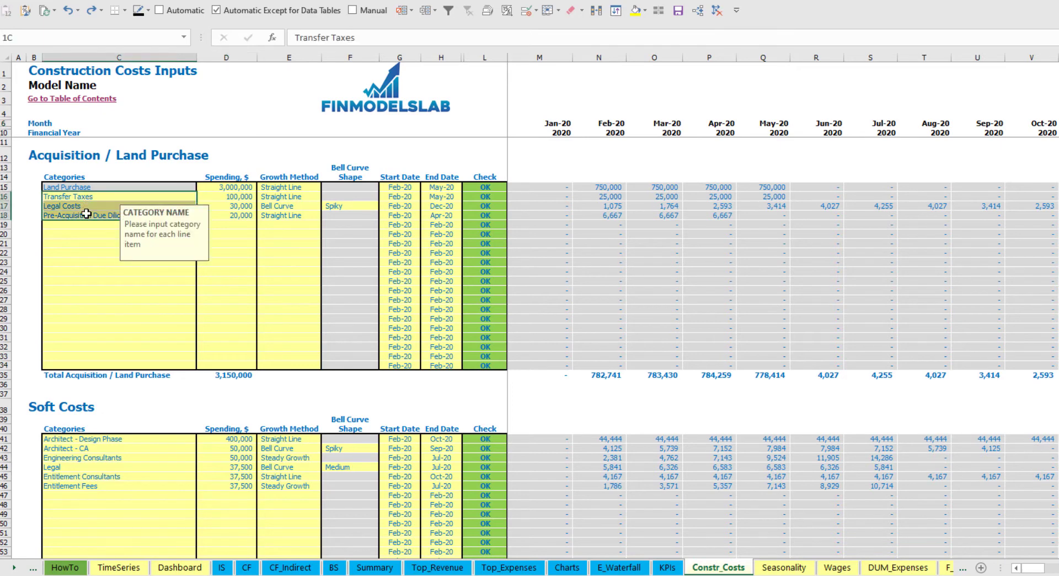
click(234, 154)
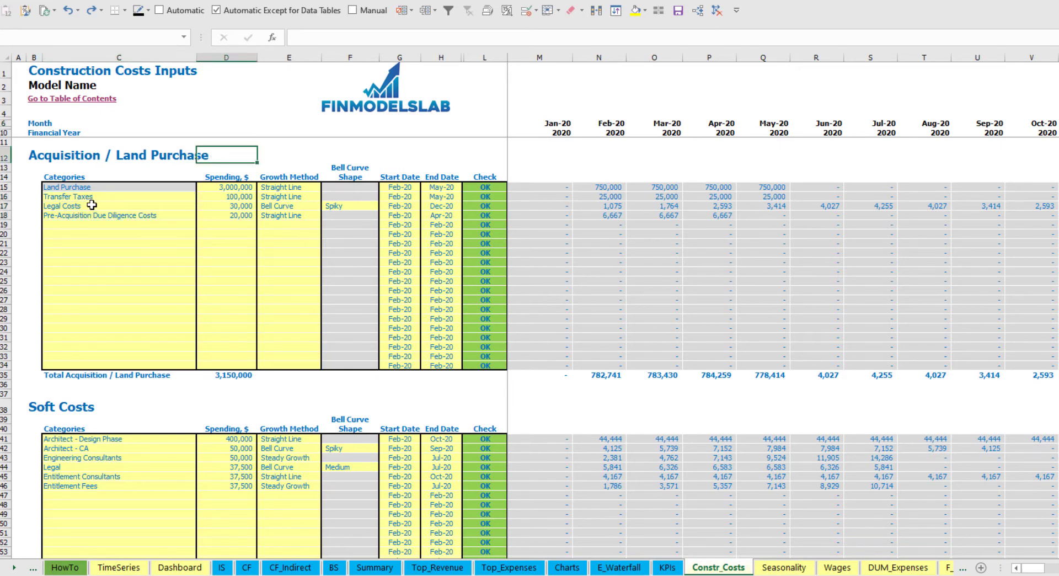
scroll(87, 399, down, 3)
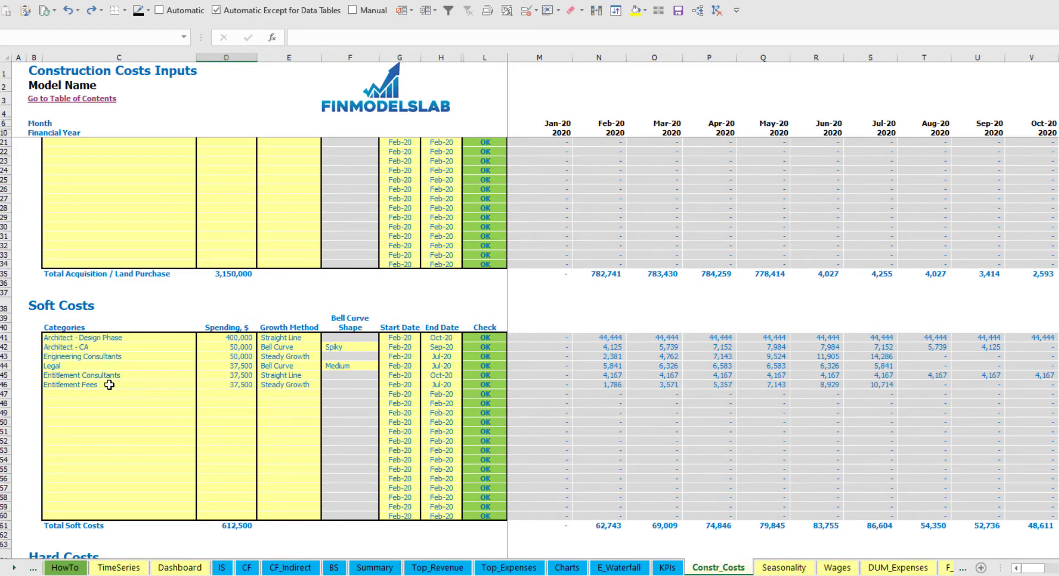
drag(103, 384, 284, 377)
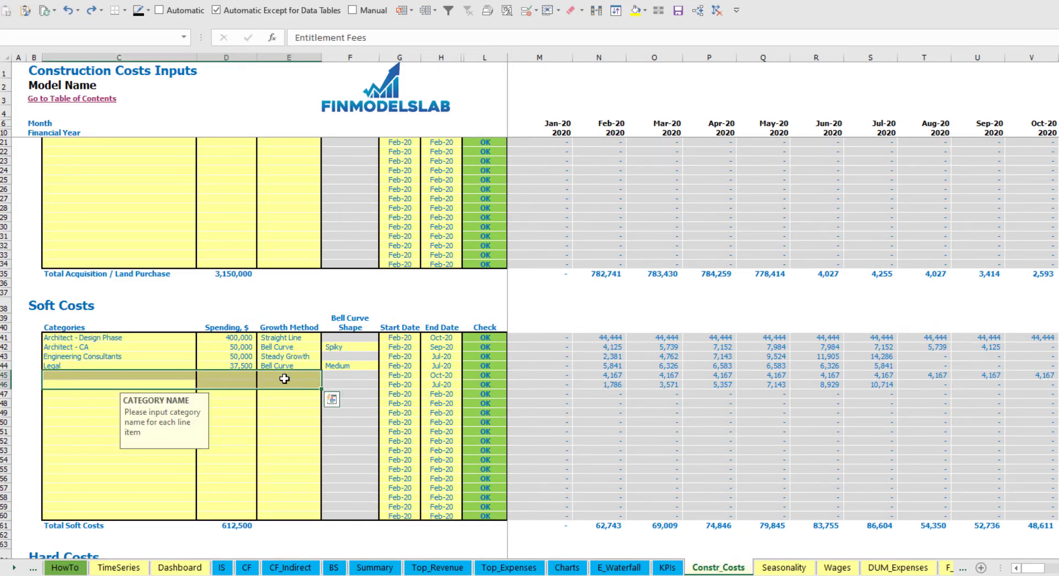
key(Delete)
key(ctrl+z)
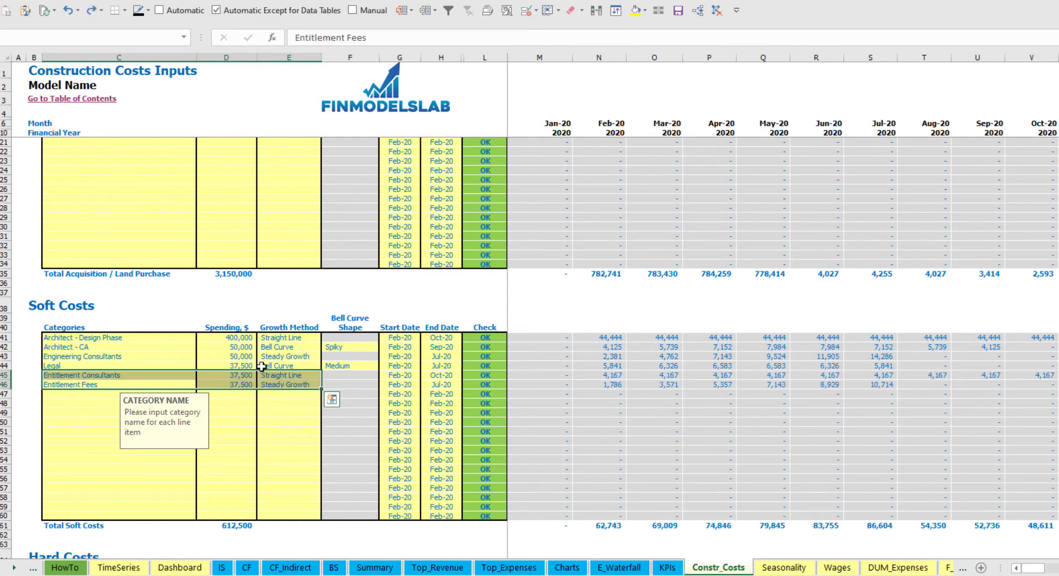
scroll(173, 323, up, 3)
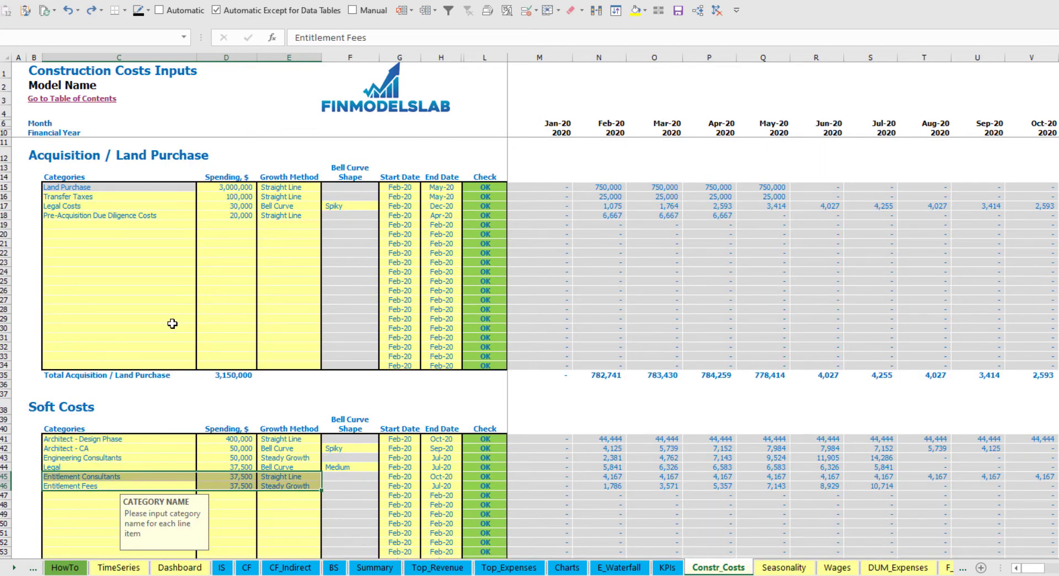
- Examine the growth method options offered for the Land Purchase cost line
click(239, 190)
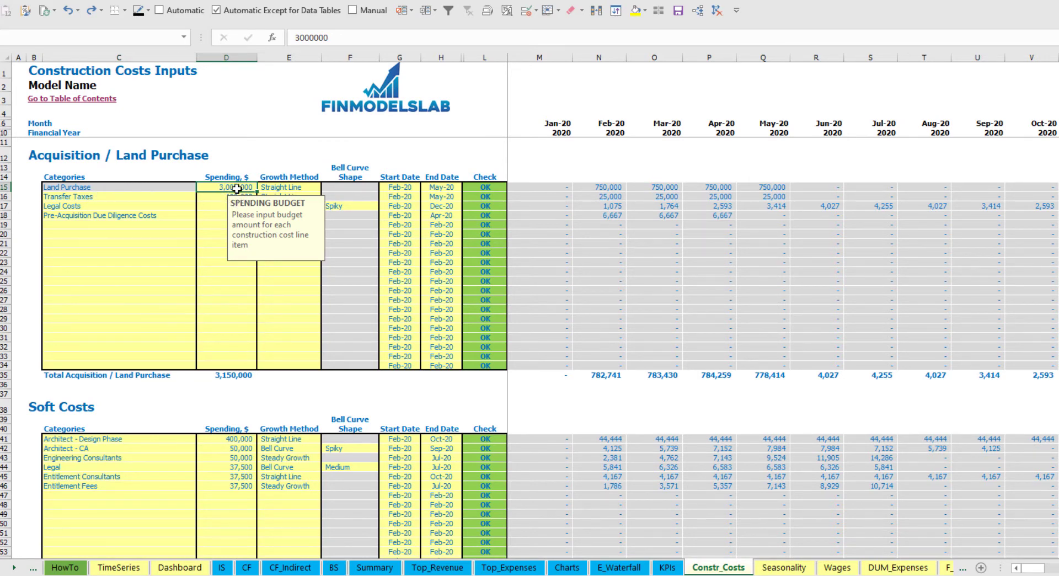
click(308, 189)
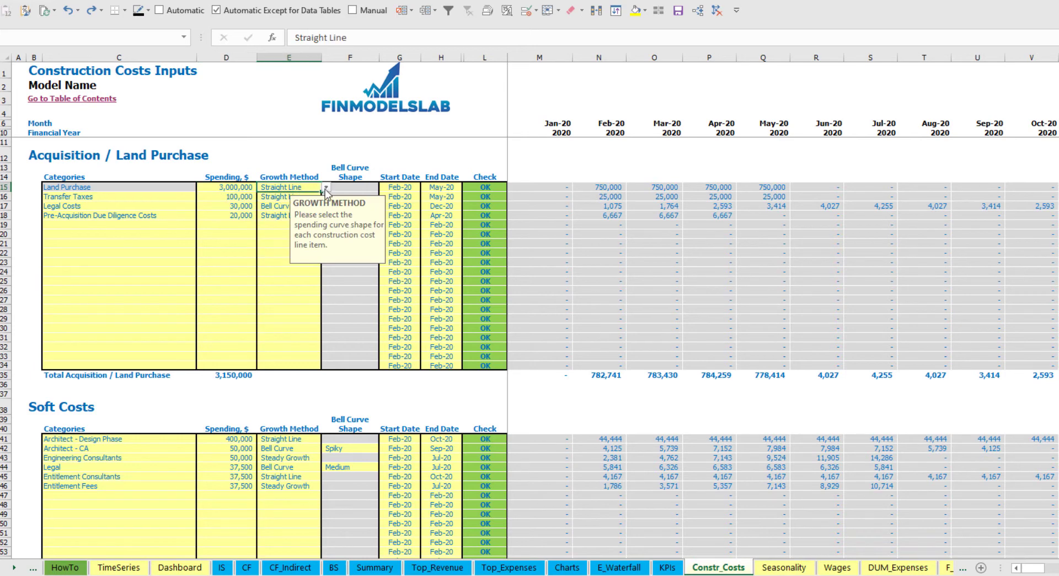
click(330, 189)
click(315, 188)
click(326, 187)
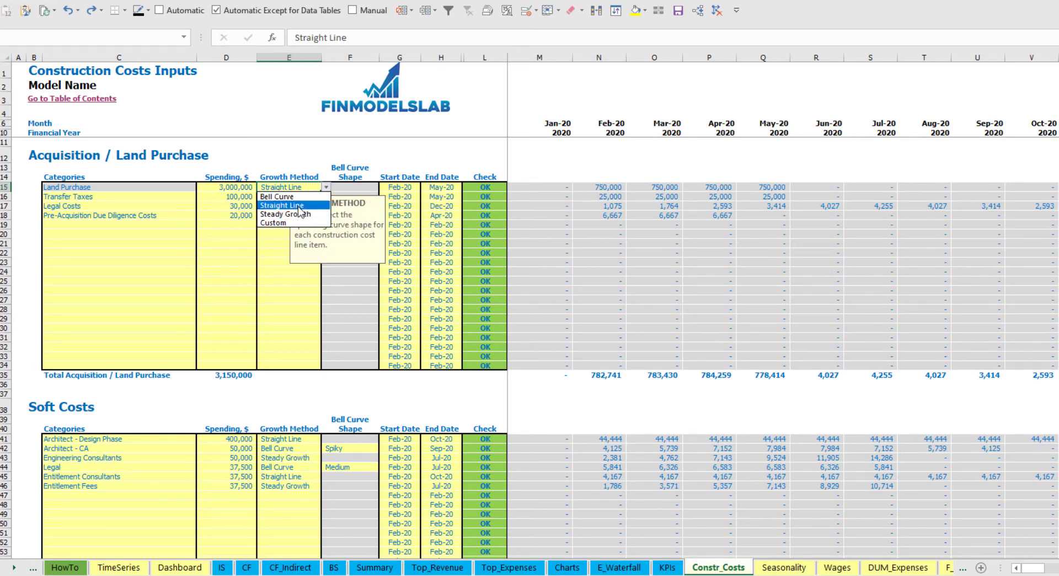
click(296, 144)
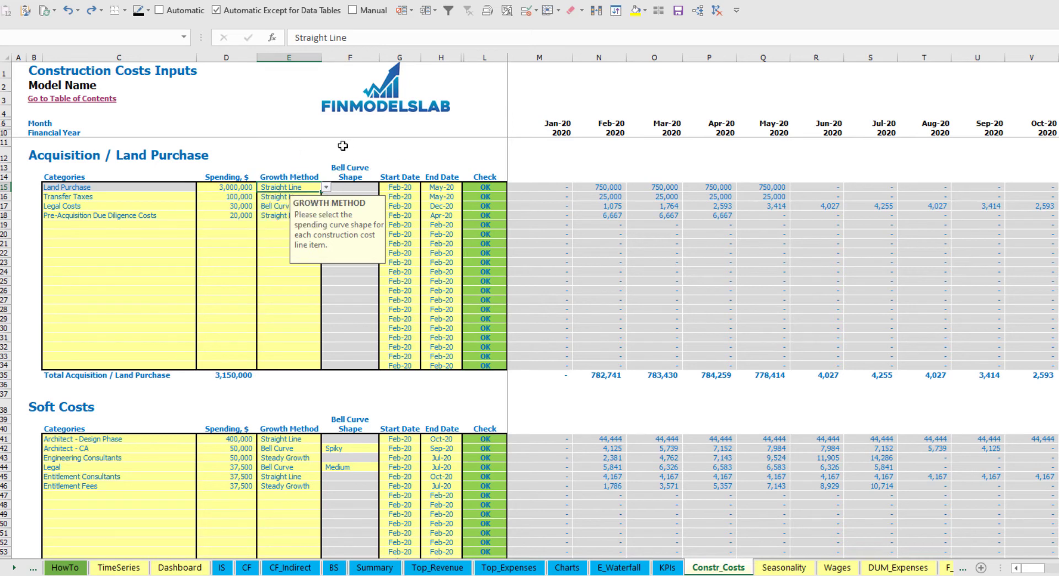
click(313, 146)
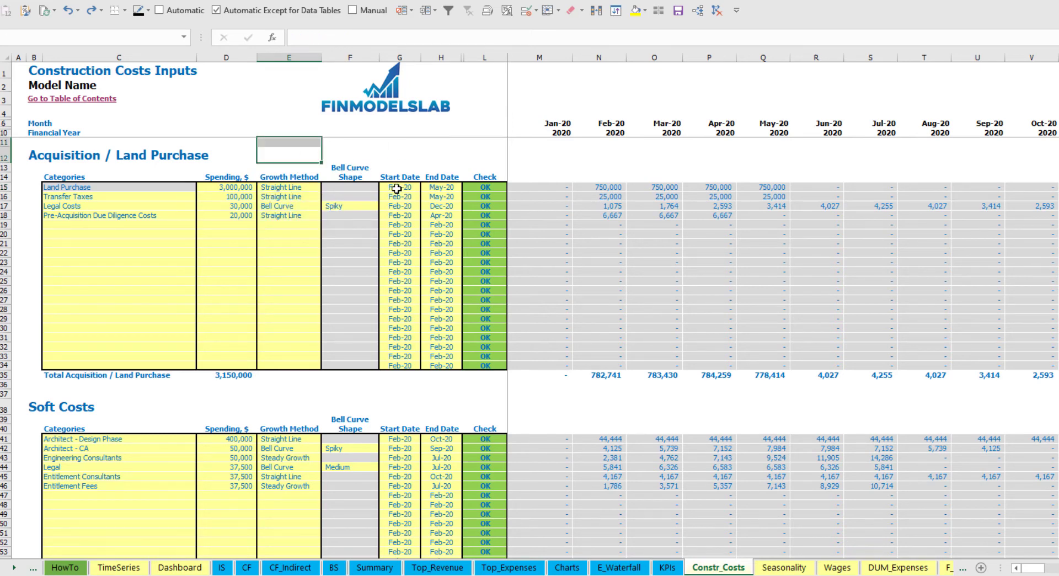
click(315, 188)
click(326, 187)
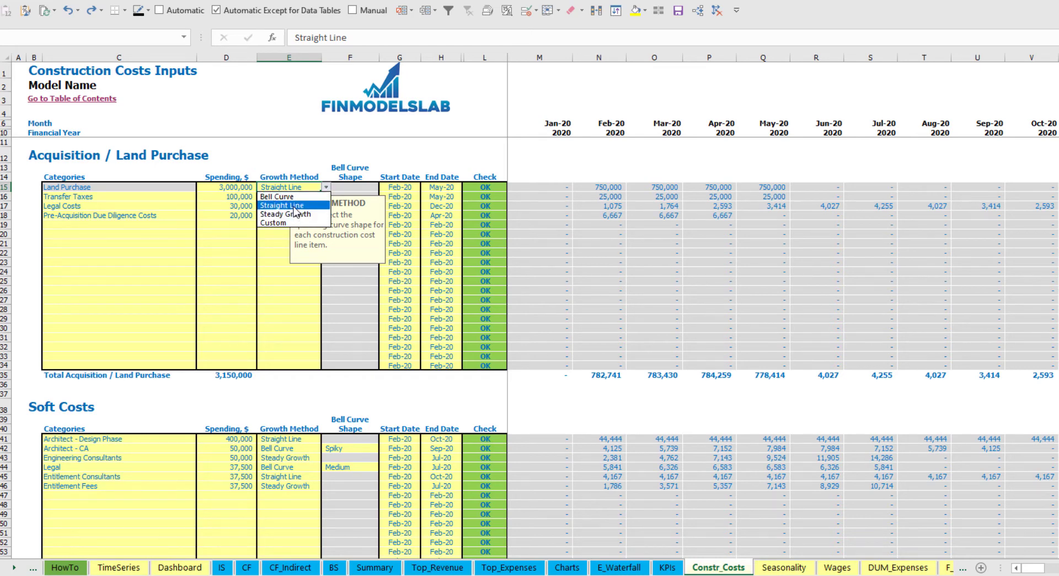
click(291, 160)
click(291, 159)
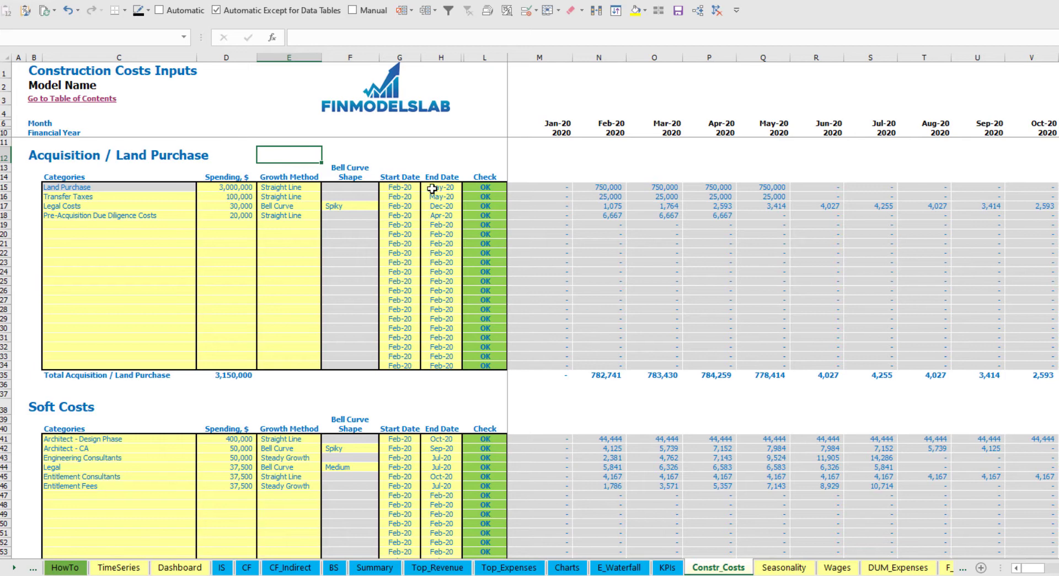
- Set the Land Purchase end date to Oct-20 and look over its monthly spending and check formula
click(415, 189)
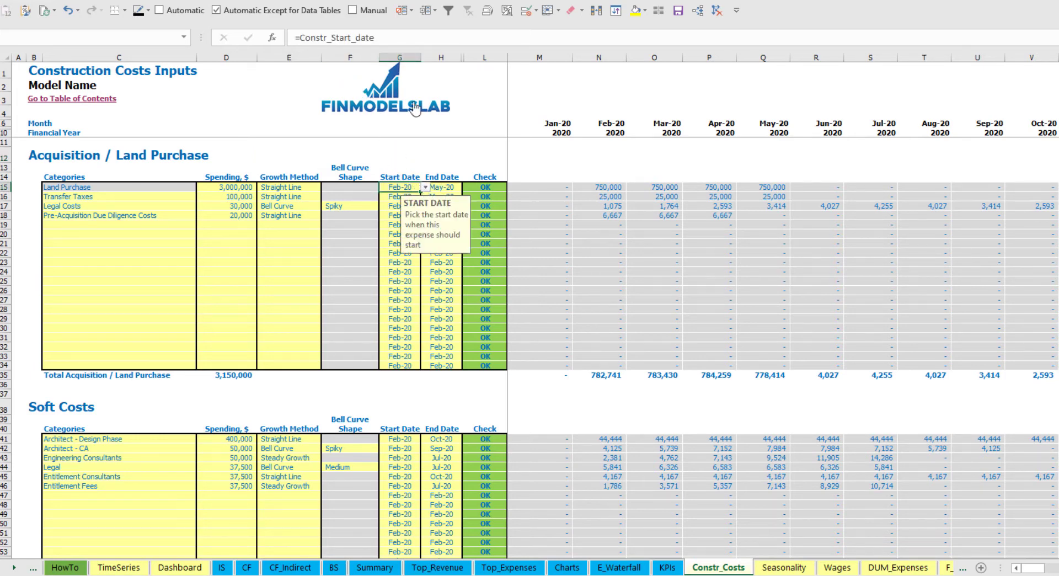
key(Right)
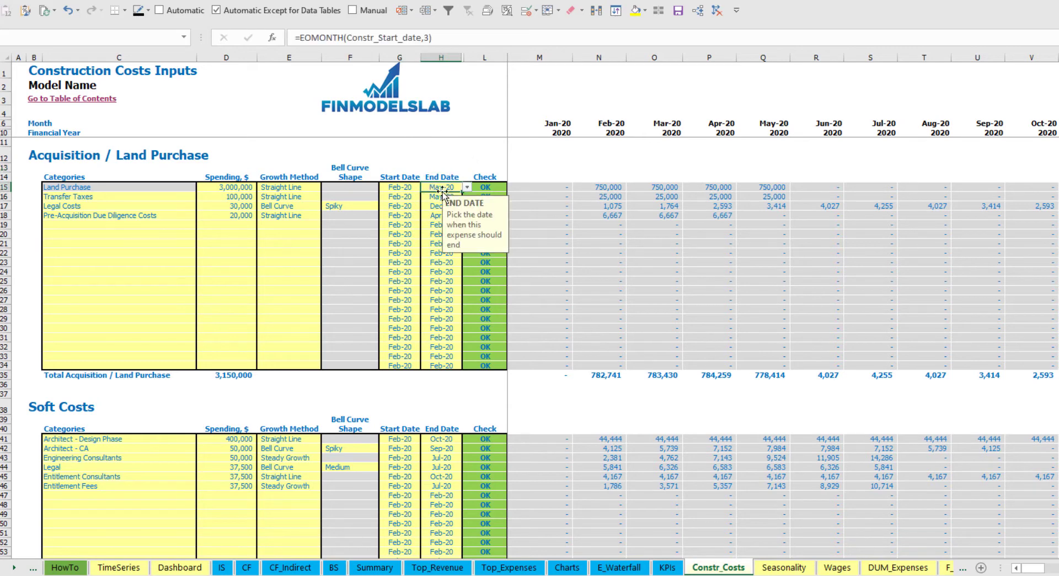
click(466, 188)
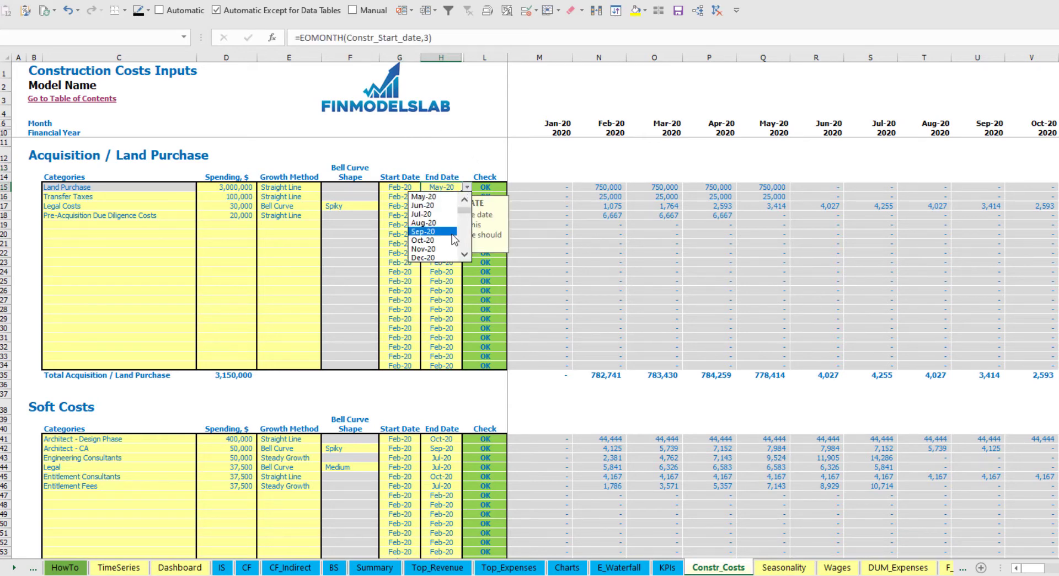
click(442, 241)
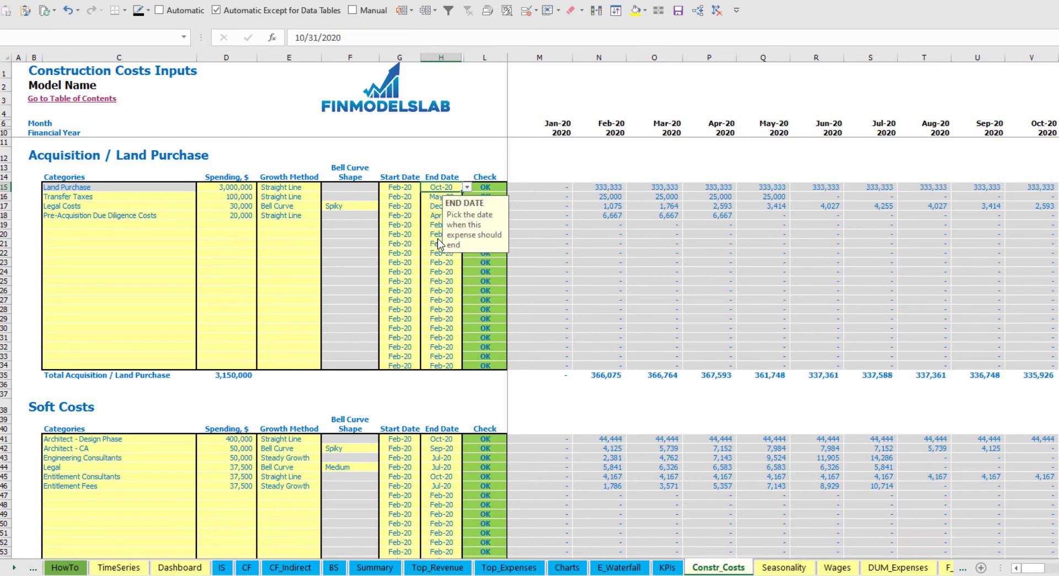
click(444, 159)
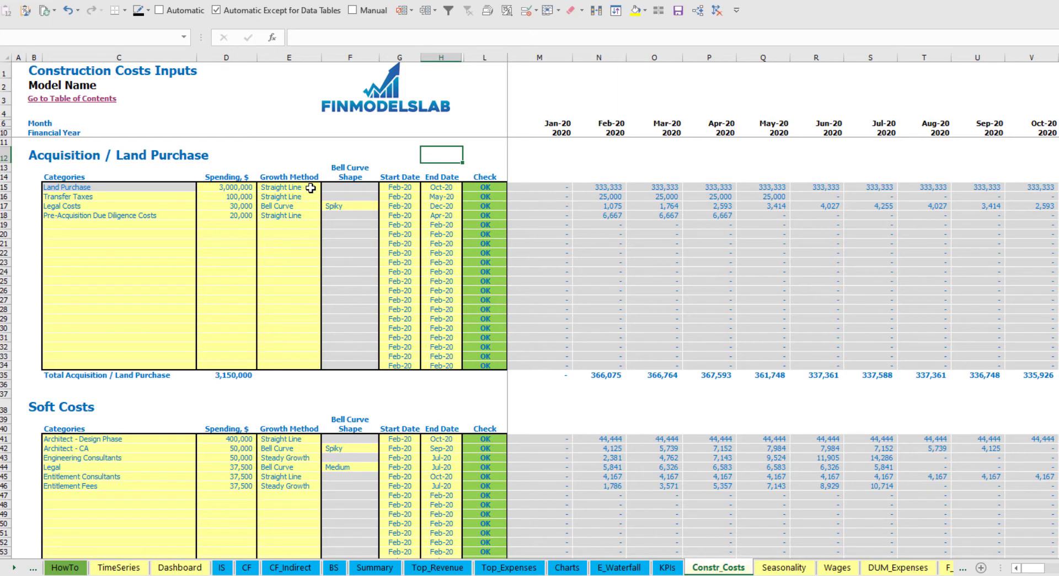
drag(610, 187, 1039, 183)
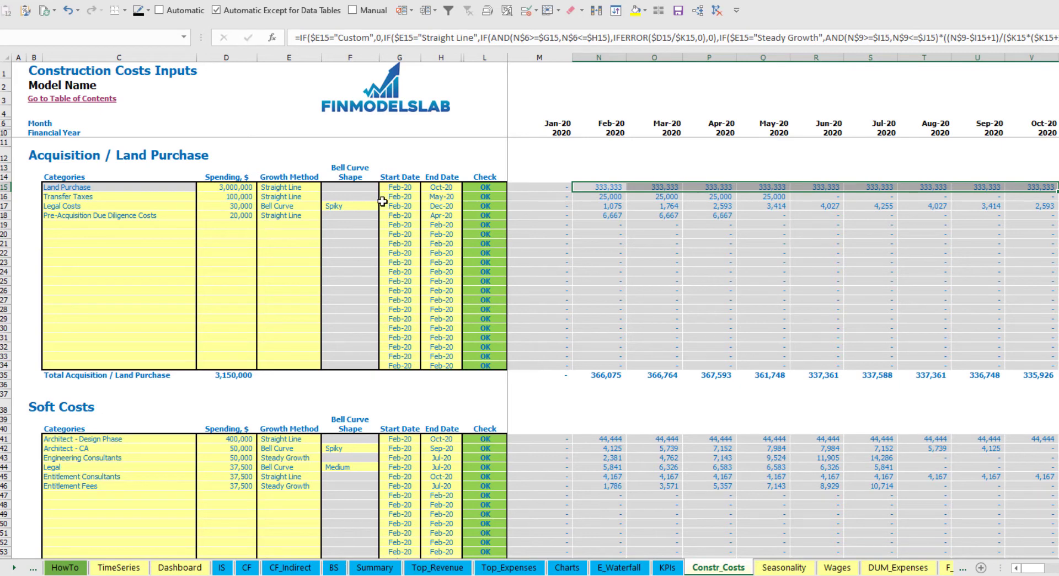
click(492, 187)
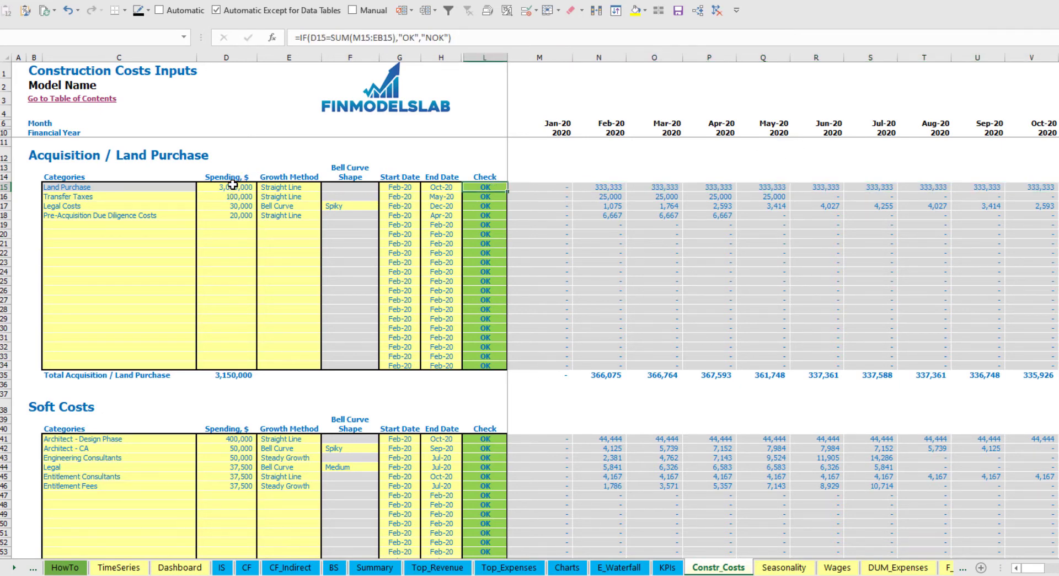
drag(607, 188, 1021, 182)
click(661, 169)
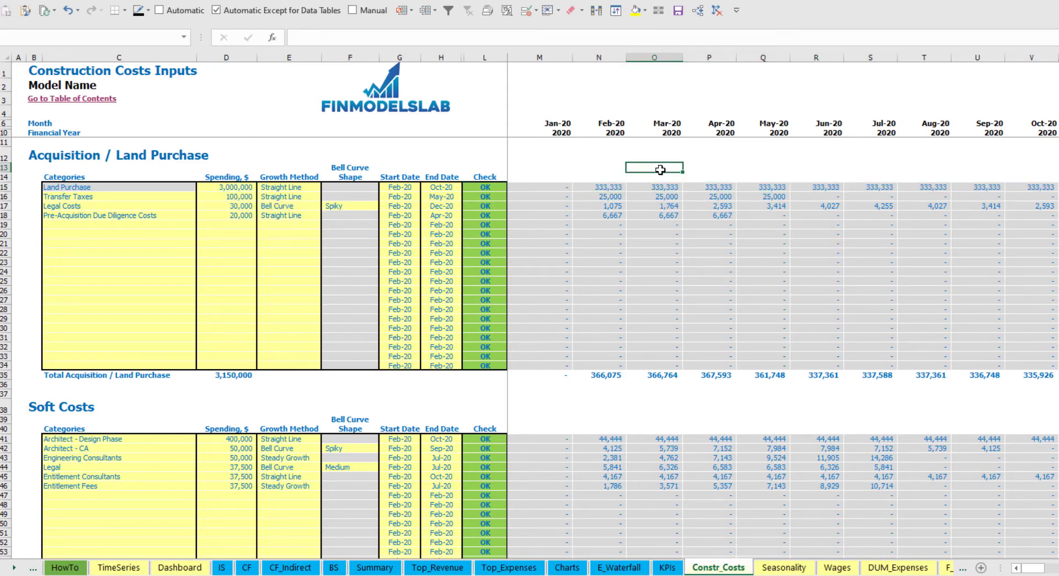
- Set the Land Purchase growth method to Steady Growth and look over its monthly spending from Feb-20
click(302, 185)
click(325, 188)
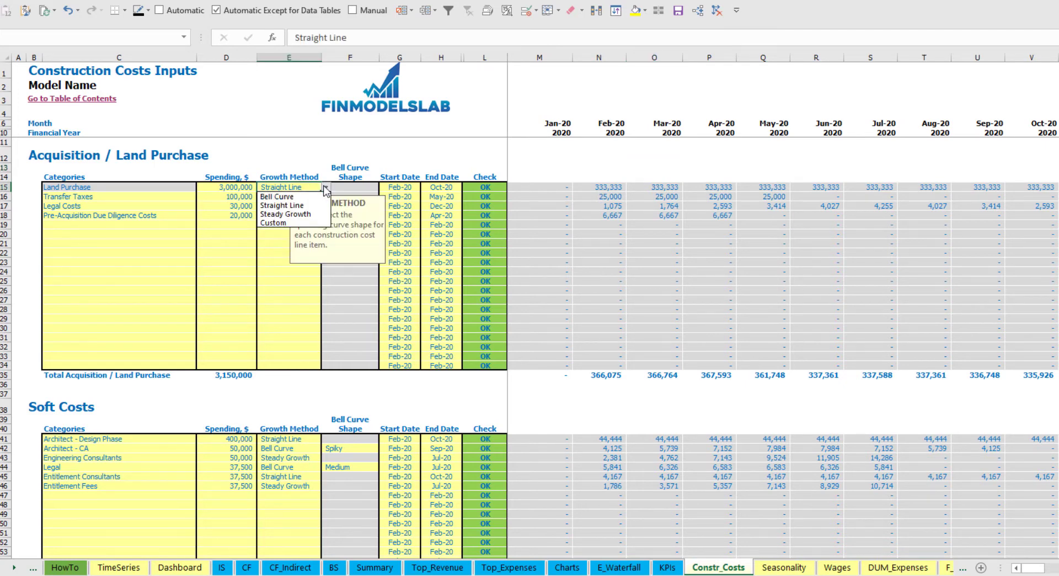
click(285, 213)
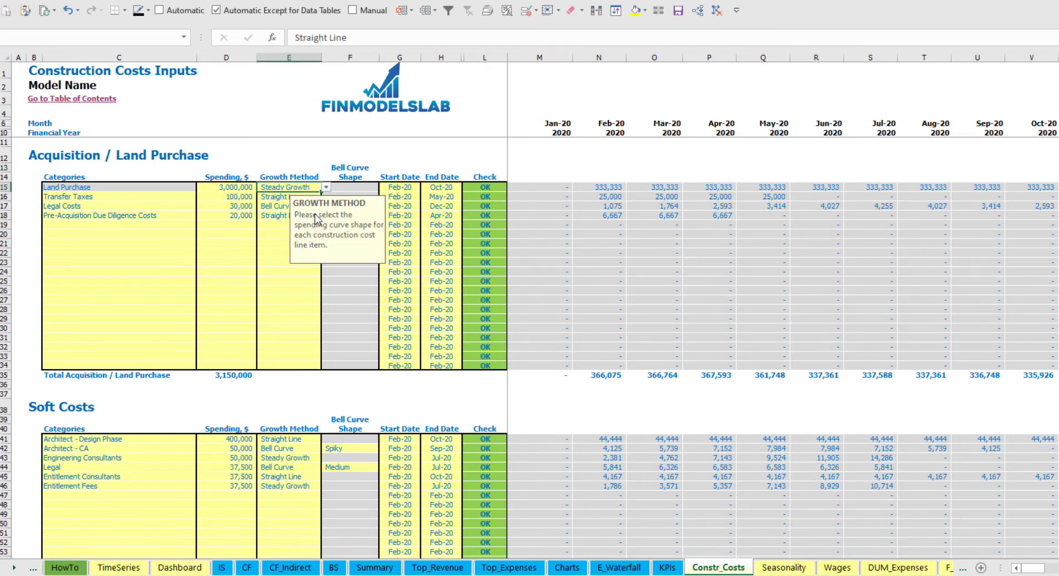
drag(607, 188, 1020, 183)
click(618, 189)
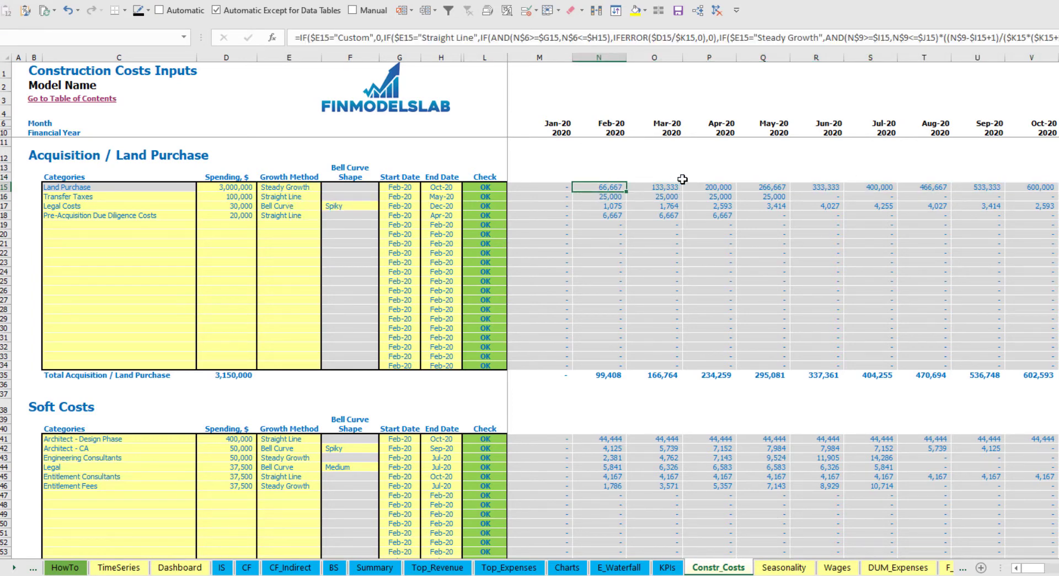
key(Right)
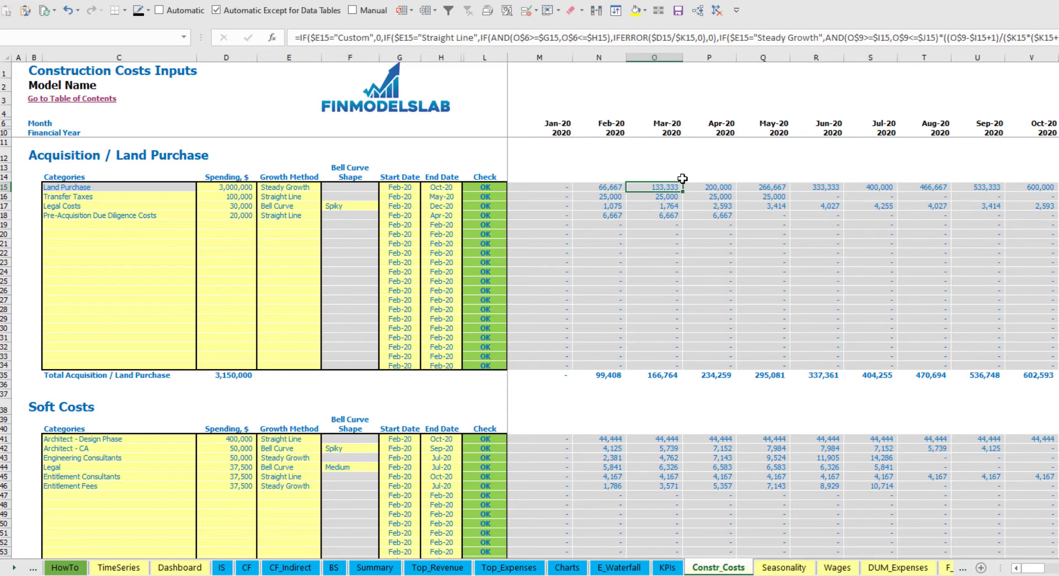
key(Right)
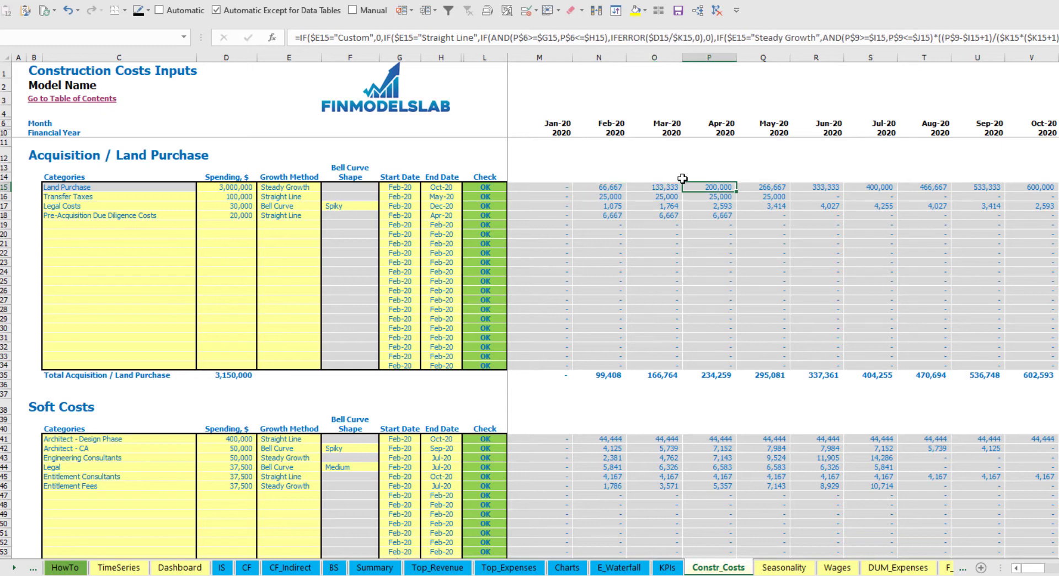
- Insert a line chart with markers of the Land Purchase spending from Feb-20 to Oct-20 and place it below that row
drag(620, 186, 1045, 190)
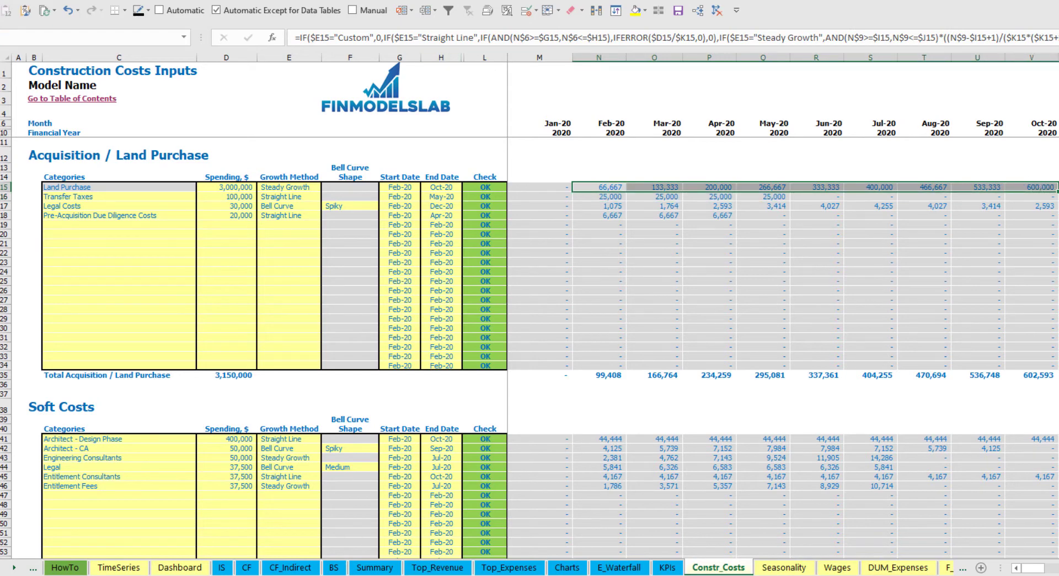
click(490, 1)
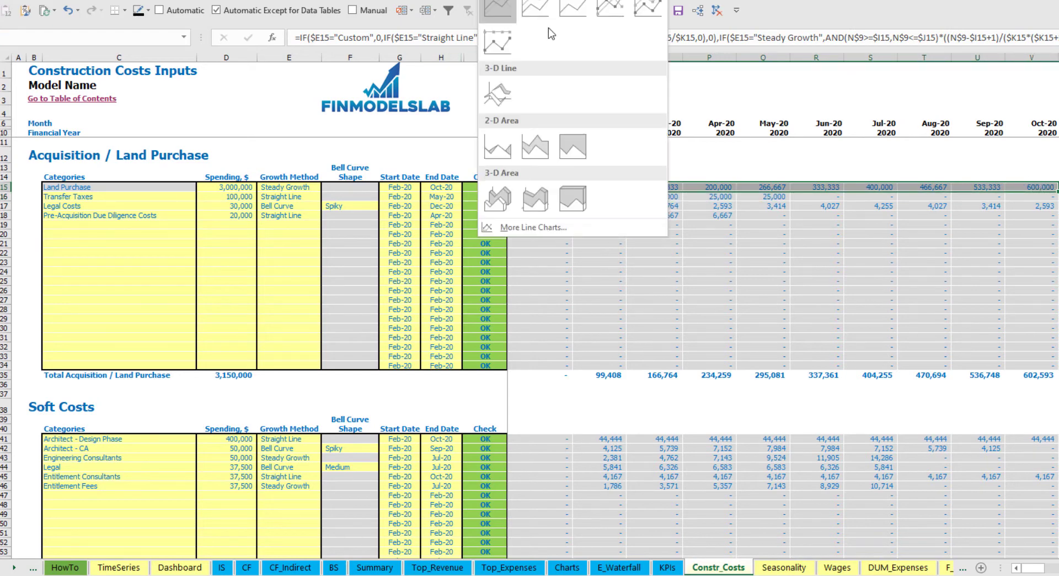
click(609, 8)
drag(950, 268, 871, 237)
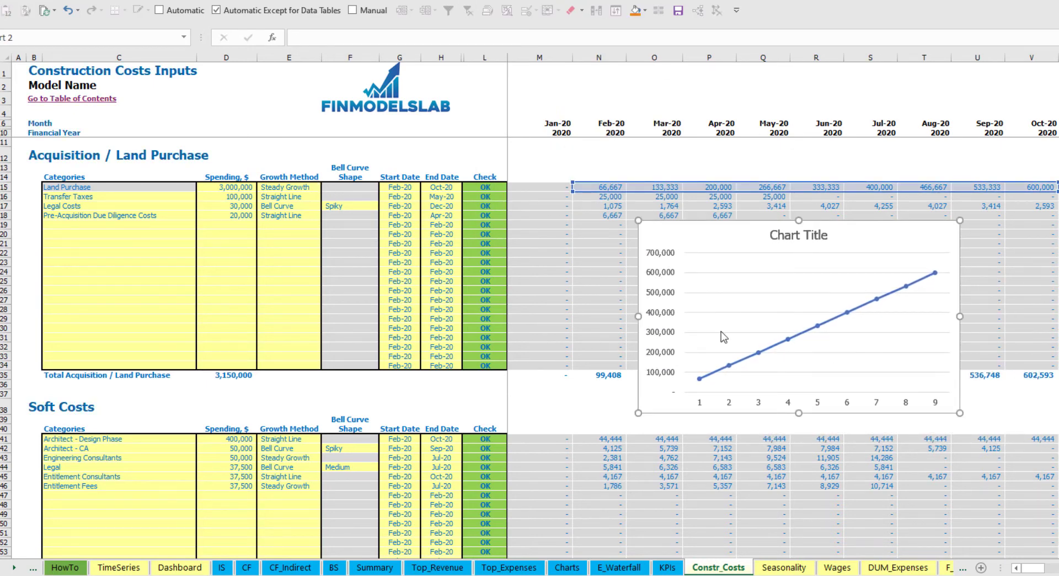
- Set the Land Purchase growth method to Bell Curve
click(309, 188)
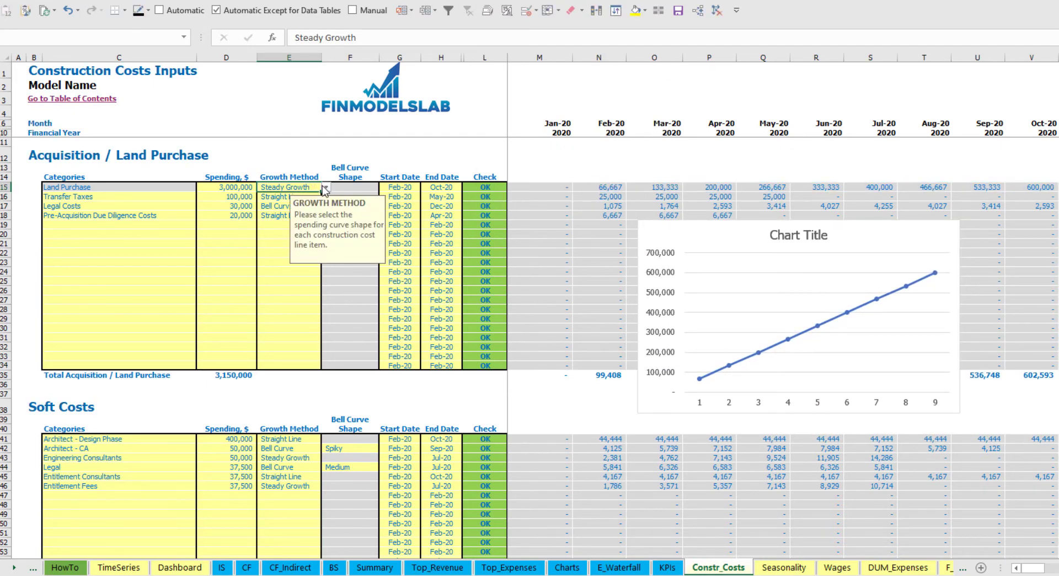
click(325, 188)
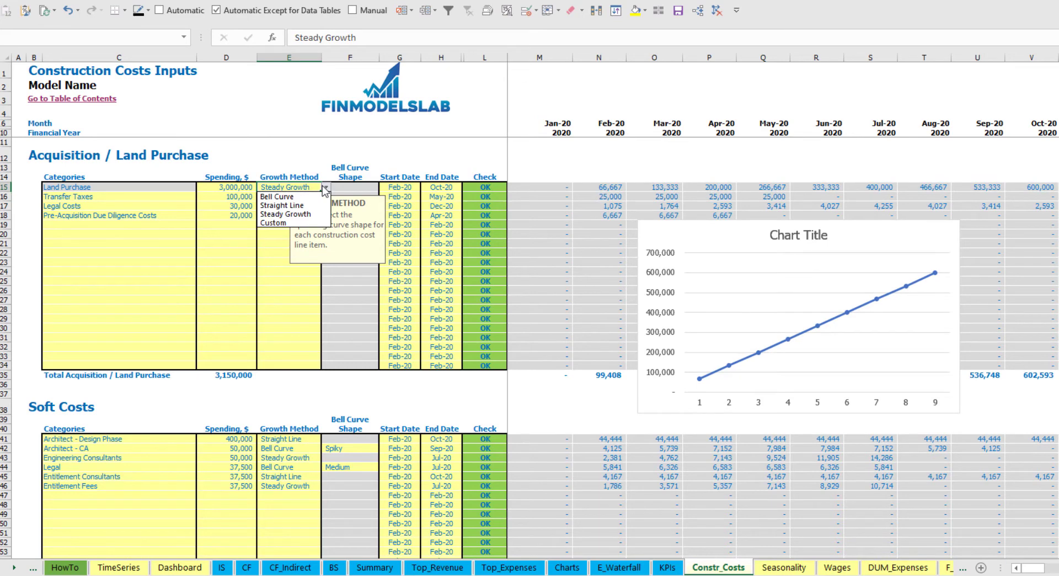
click(293, 197)
click(397, 160)
- Try the Spiky and Medium bell curve shapes for Land Purchase, and set the shape to Flat
click(366, 187)
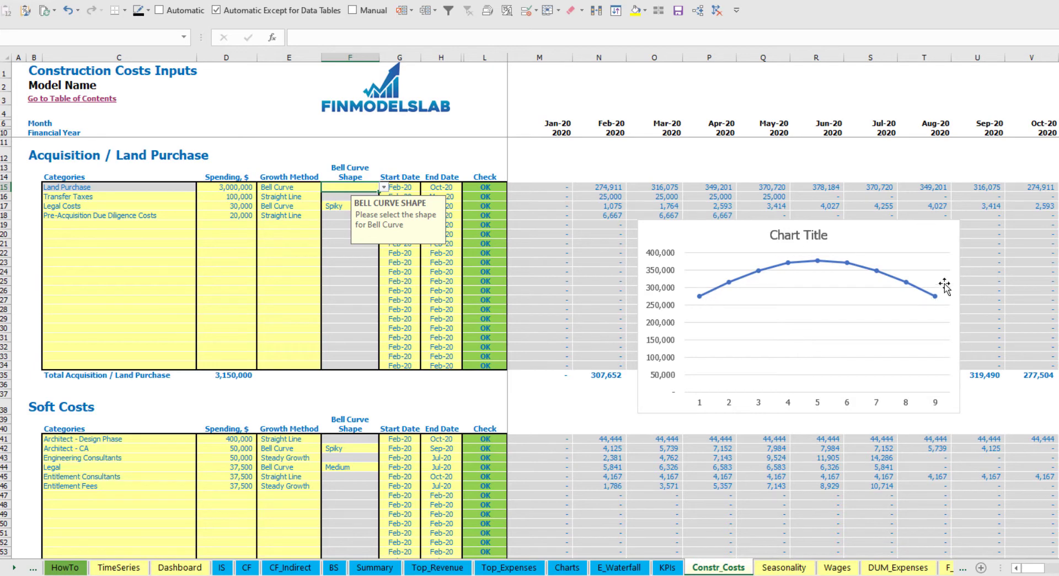
click(383, 187)
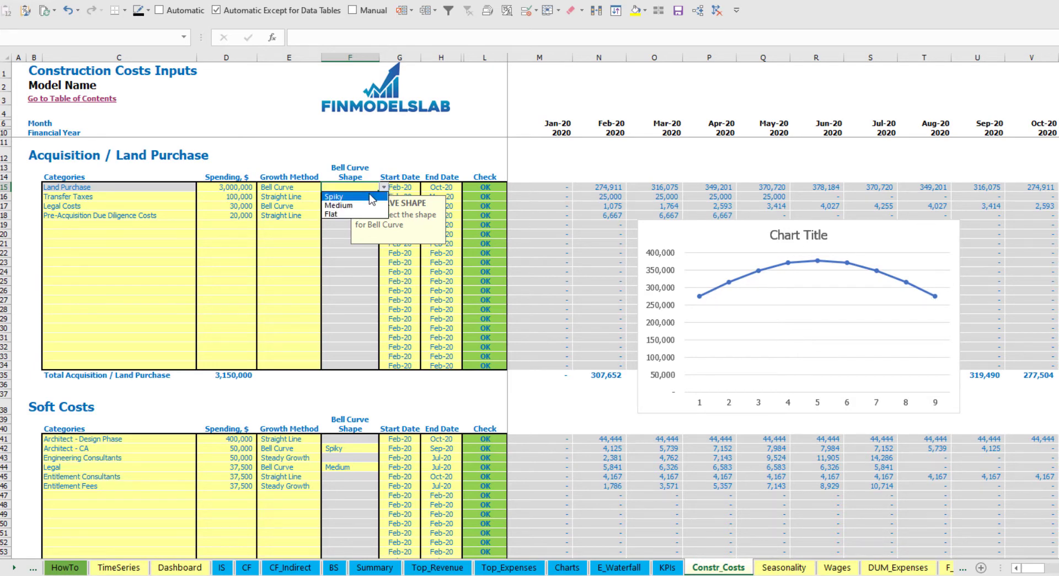
click(370, 197)
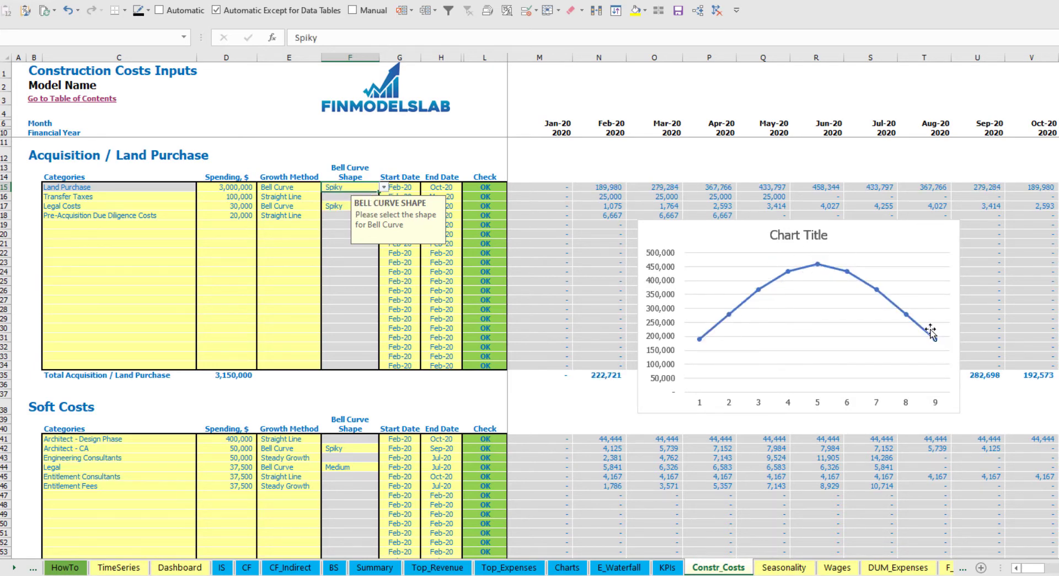
click(383, 187)
click(356, 207)
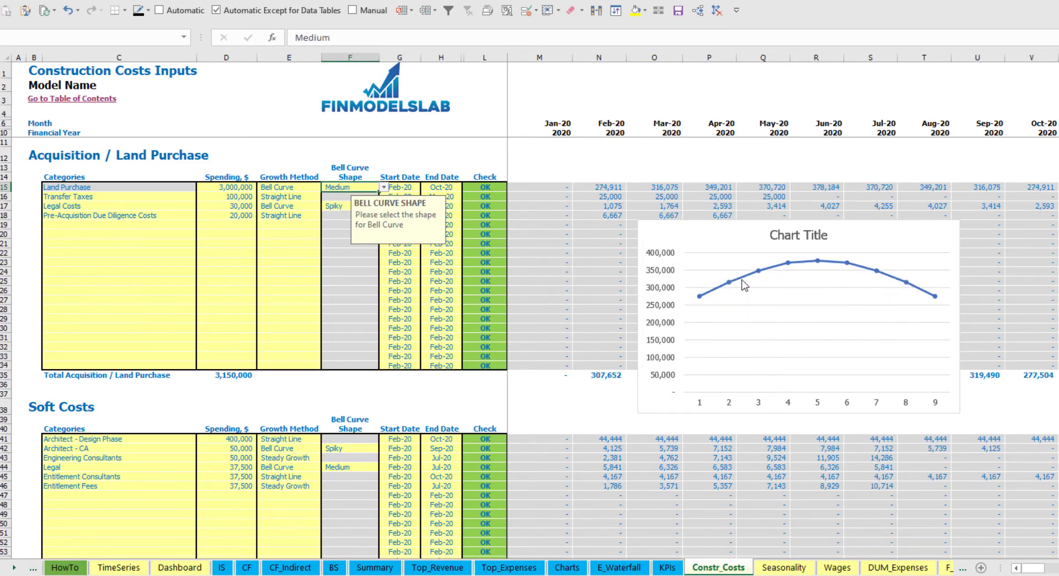
click(384, 188)
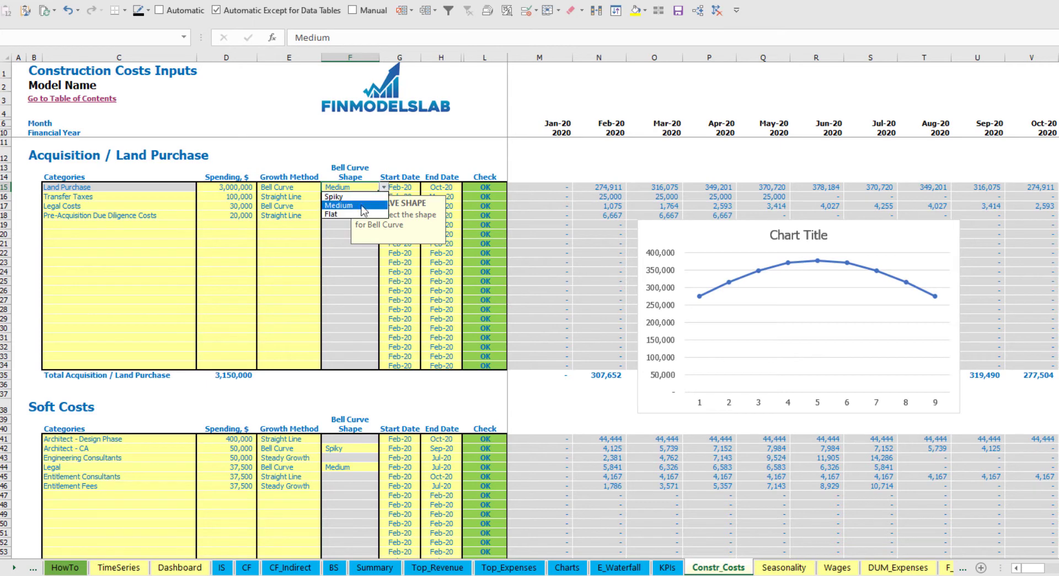
click(355, 197)
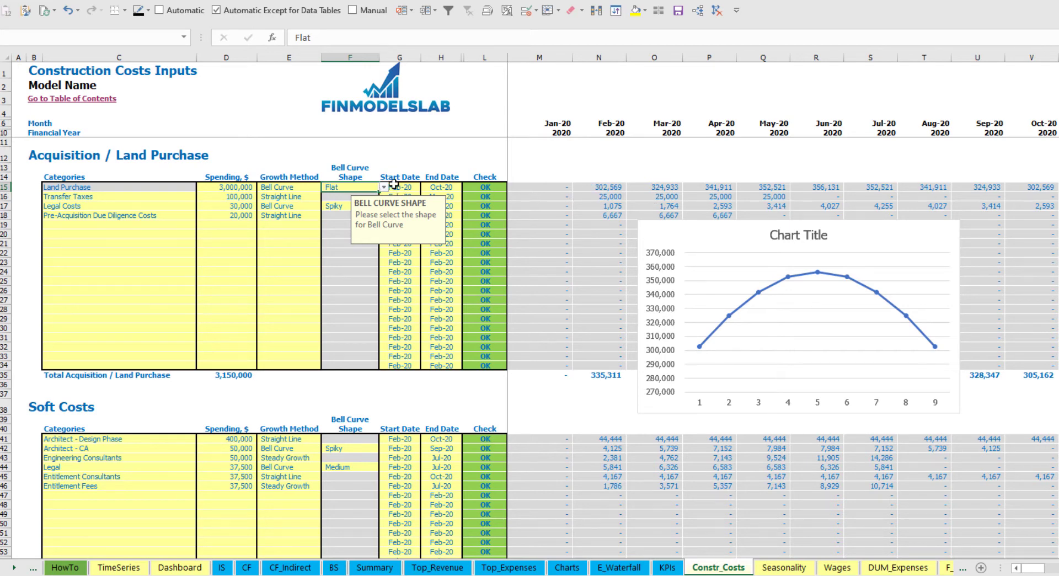
- Delete the line chart covering the monthly Acquisition / Land Purchase figures
click(893, 239)
key(Delete)
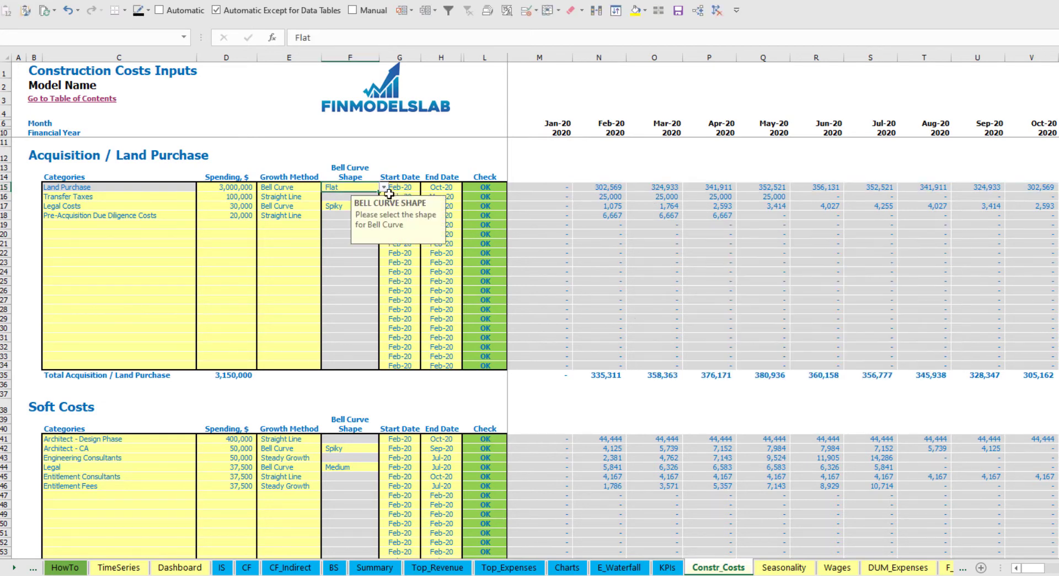
- Set the growth method of the Land Purchase line item to Custom
click(383, 188)
click(313, 186)
click(313, 185)
click(326, 187)
click(309, 223)
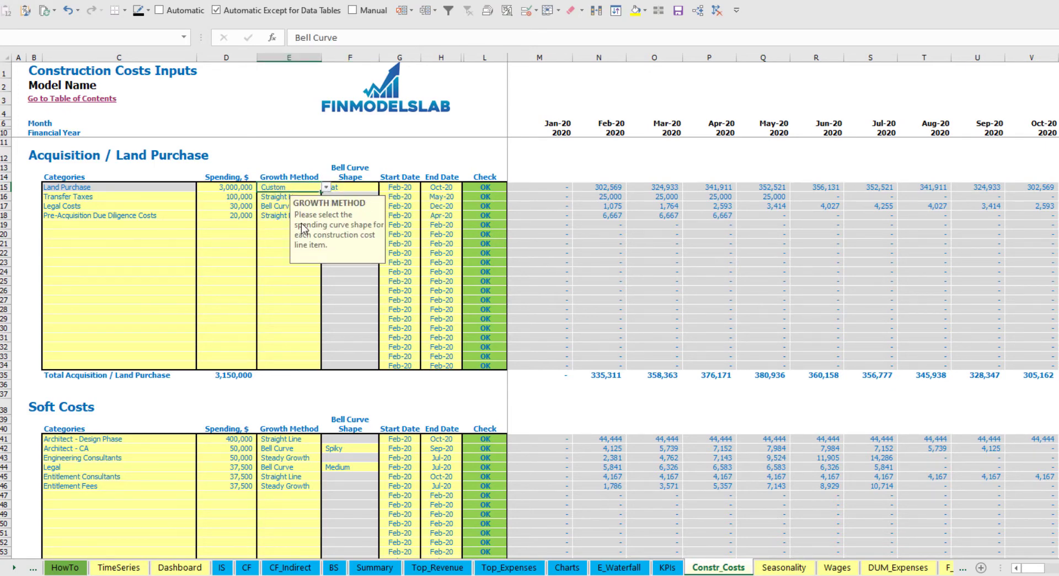
click(542, 151)
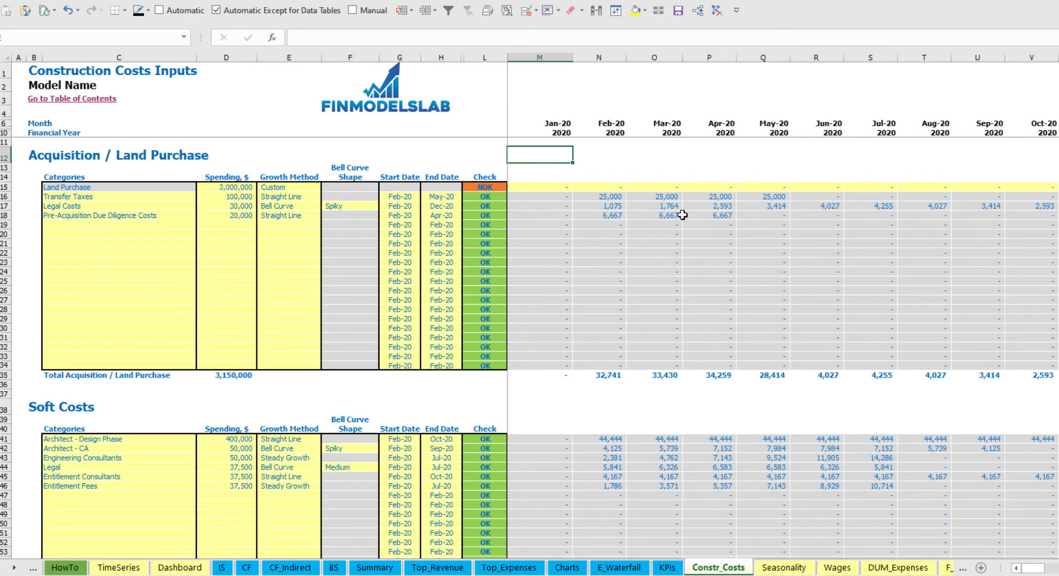
- Enter a custom Land Purchase payment of 1,000,000 for Mar-20
click(656, 188)
text(1,0)
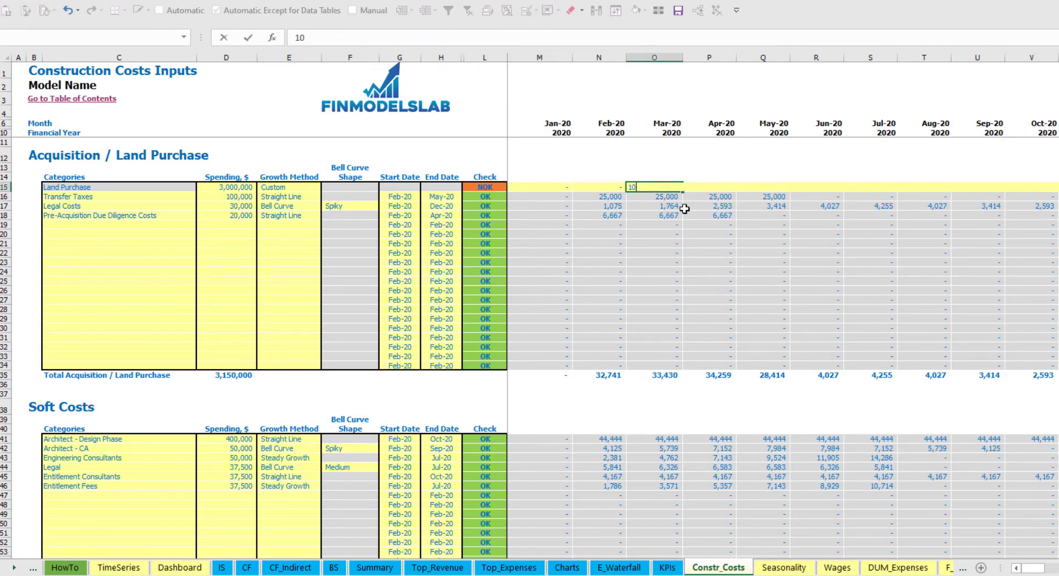
text(00,000)
key(Return)
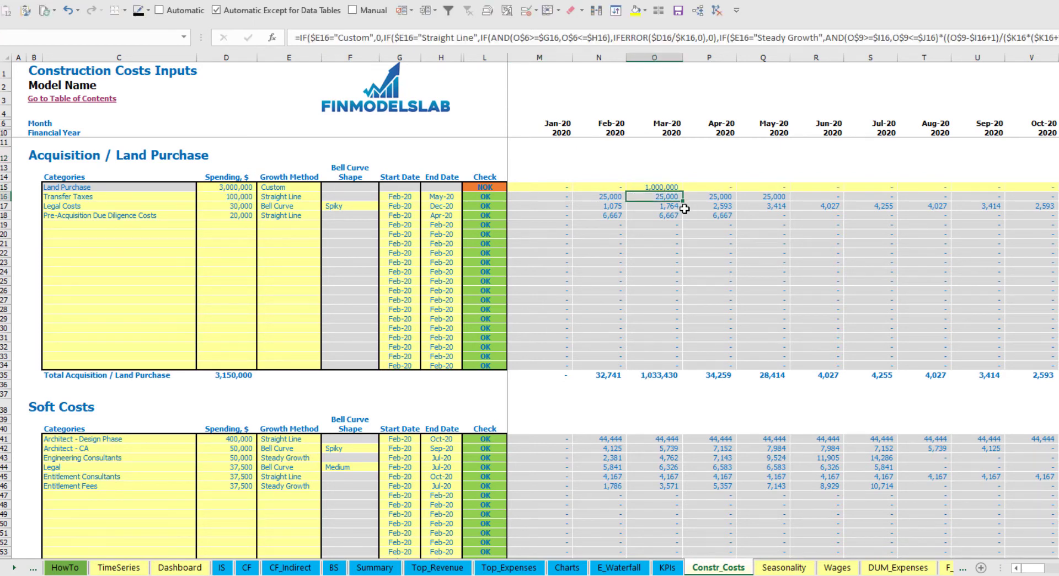
- Copy the Mar-20 Land Purchase payment of 1,000,000 to May-20 and Jul-20
key(Up)
key(ctrl+c)
key(Right)
key(Right)
key(Return)
key(Left)
key(Left)
key(ctrl+c)
key(Right)
key(Right)
key(Right)
key(Right)
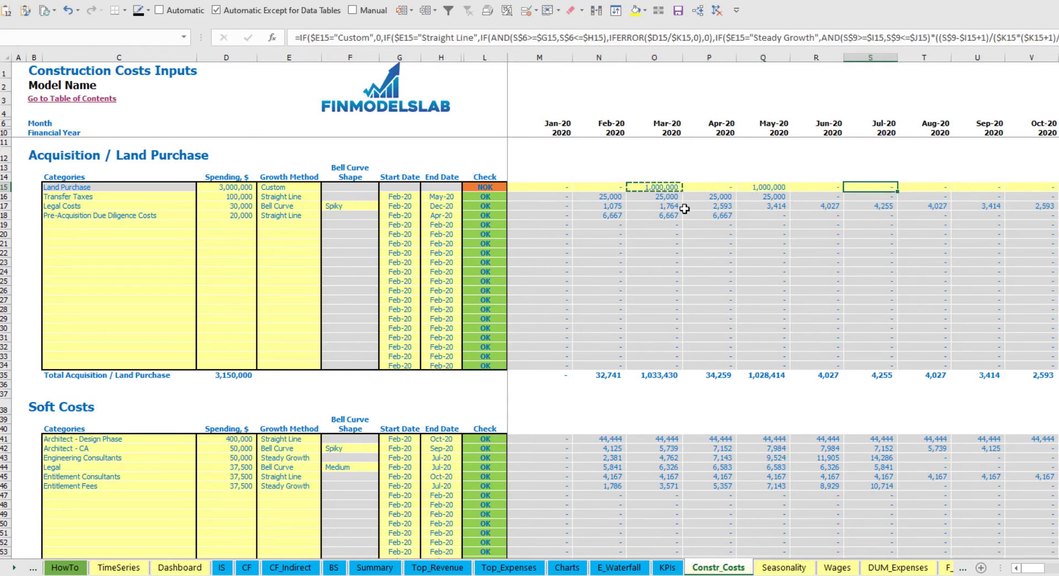
key(ctrl+v)
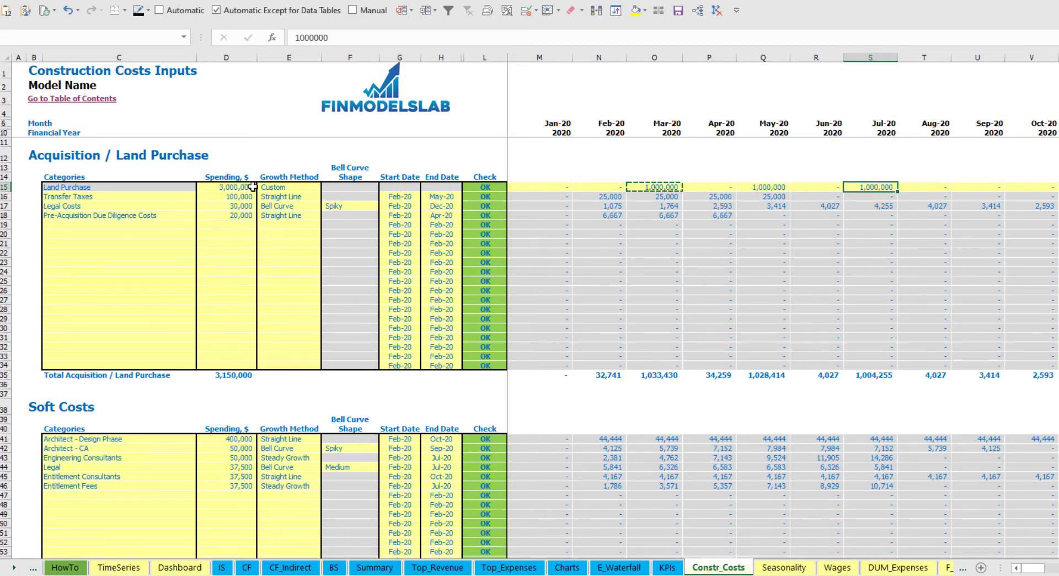
drag(406, 187, 441, 183)
click(552, 154)
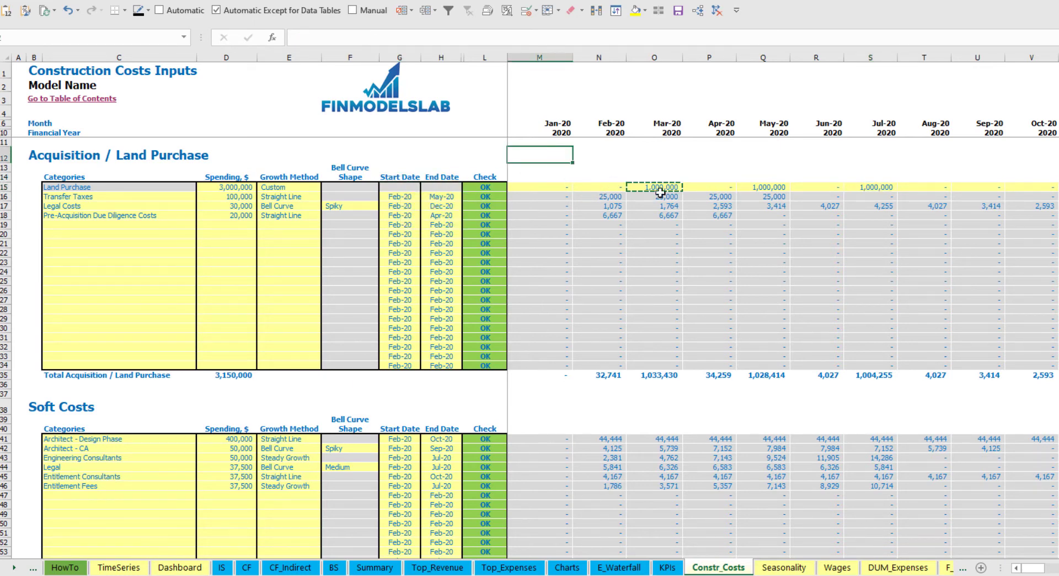
- Undo the custom Land Purchase payments and the change of its growth method to Custom
key(ctrl+z)
key(ctrl+z)
key(ctrl+z)
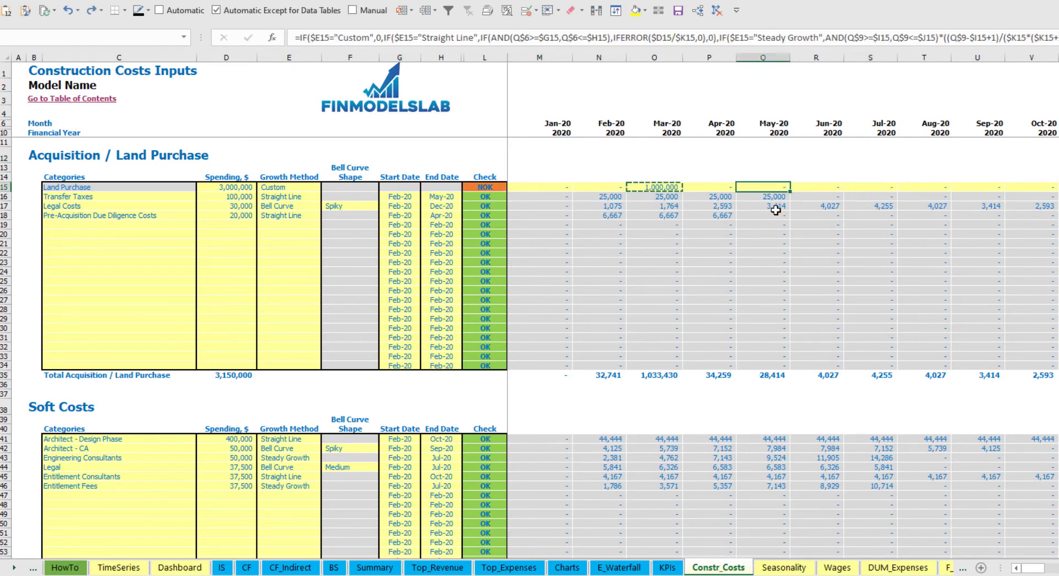
key(ctrl+z)
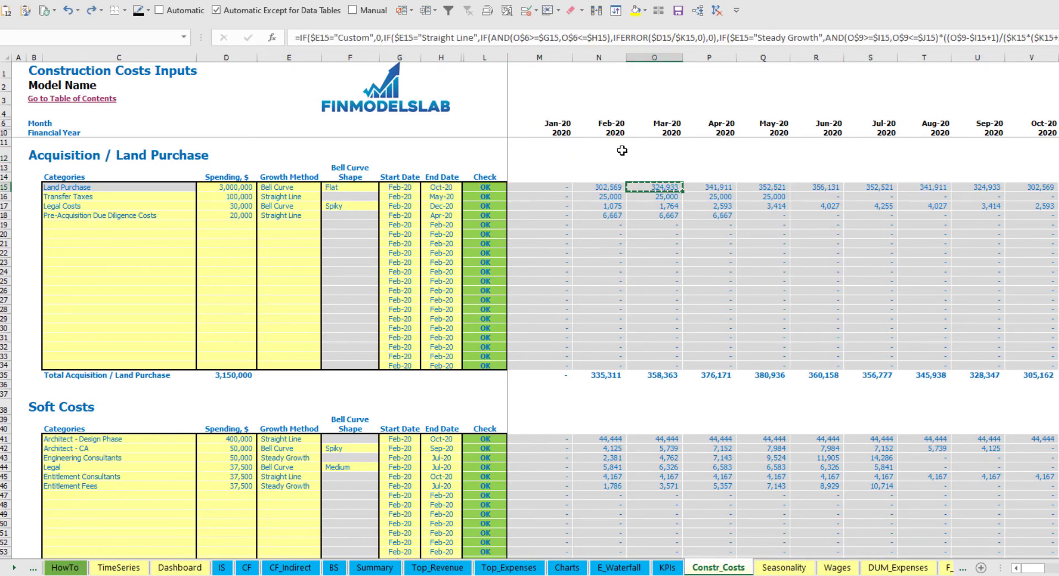
click(621, 151)
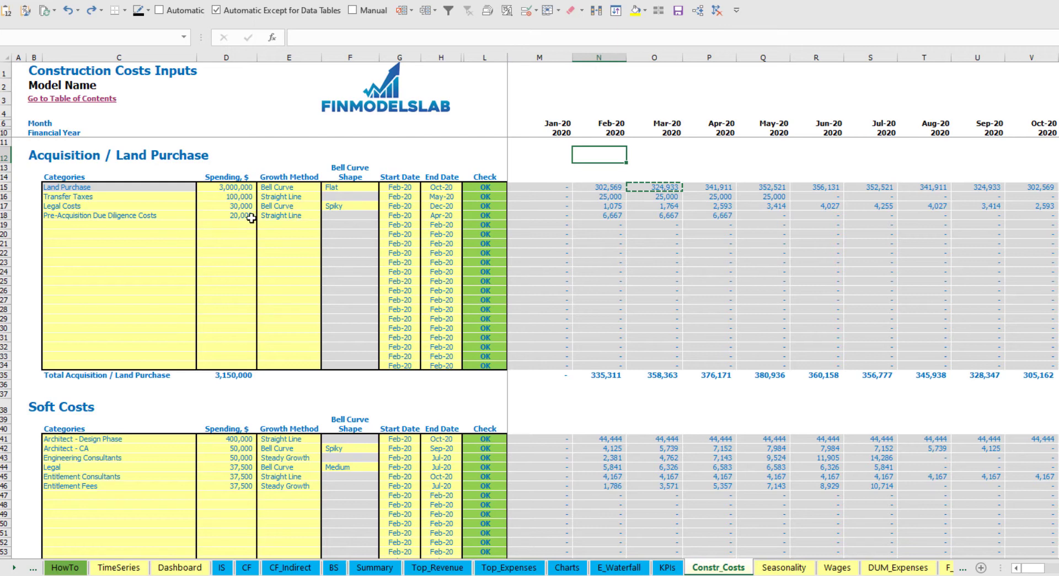
- Examine the soft, hard and other costs sections, plus the overall and monthly Total Construction Costs
scroll(153, 356, down, 3)
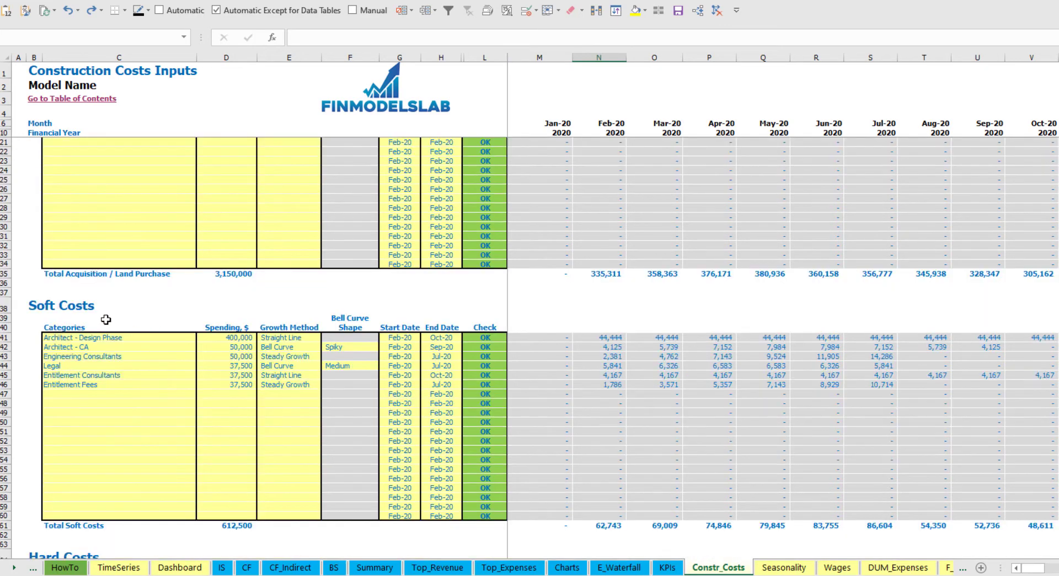
scroll(85, 338, down, 15)
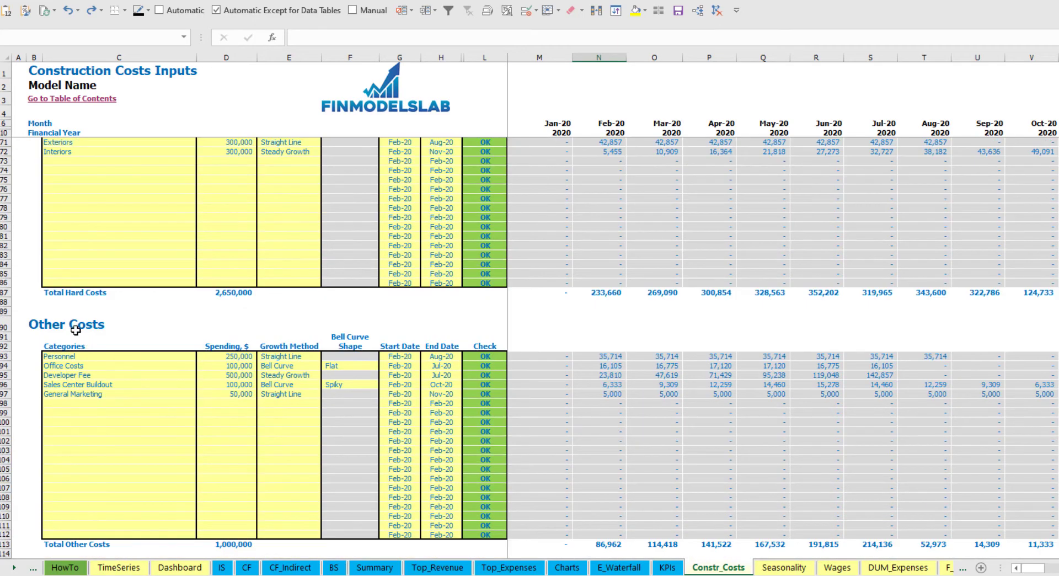
scroll(76, 330, down, 3)
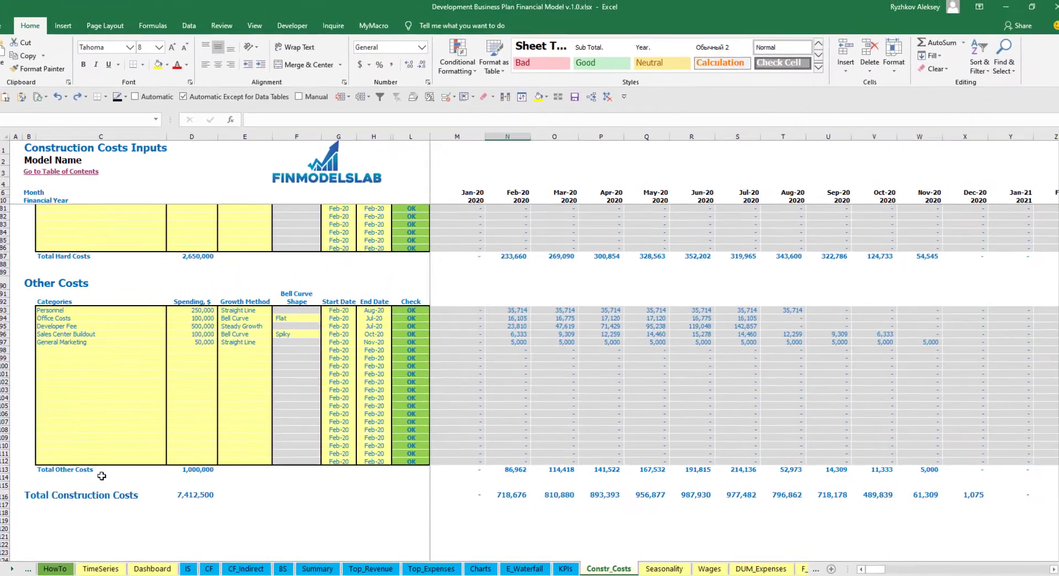
click(202, 496)
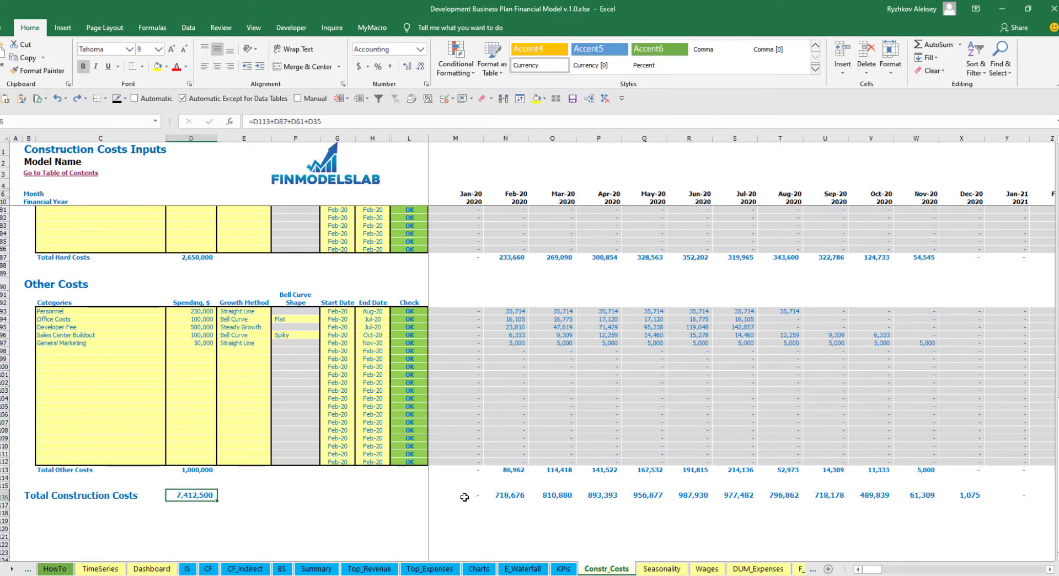
drag(464, 497, 1022, 495)
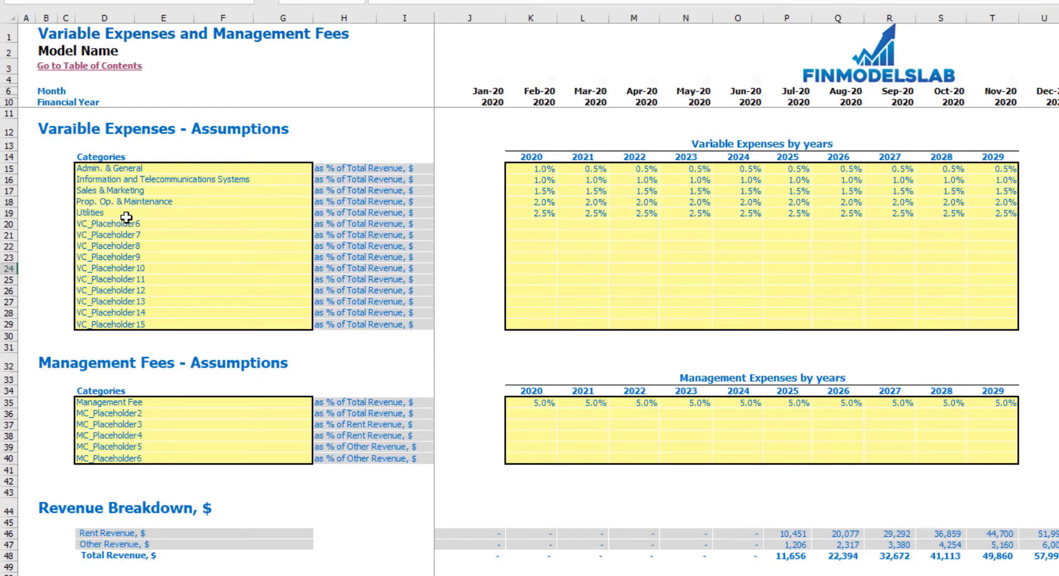
- Try renaming the Utilities category in the variable expenses assumptions to "Other Var E", and undo the rename
click(126, 216)
text(Other Var E)
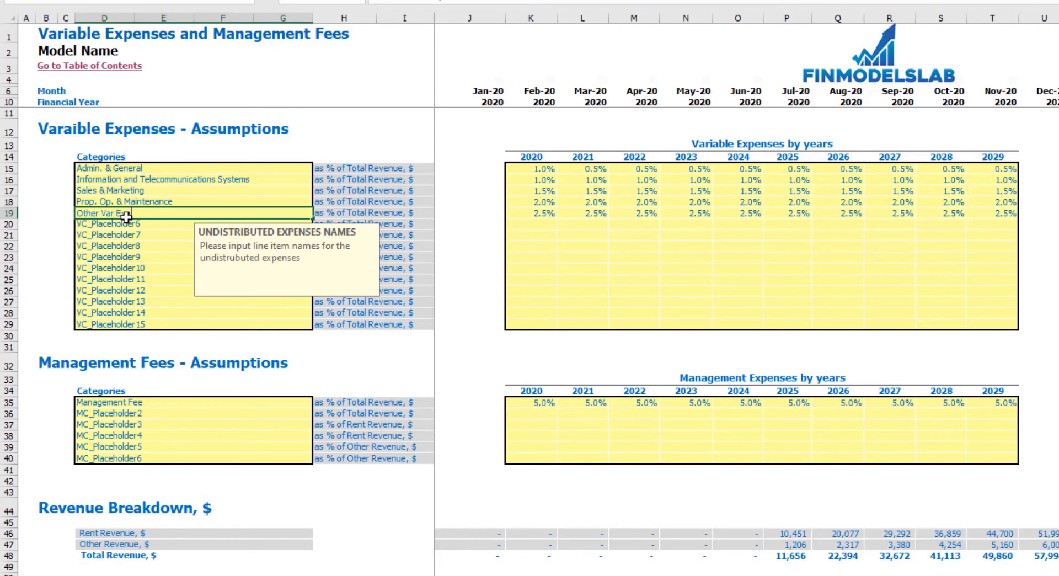
key(Return)
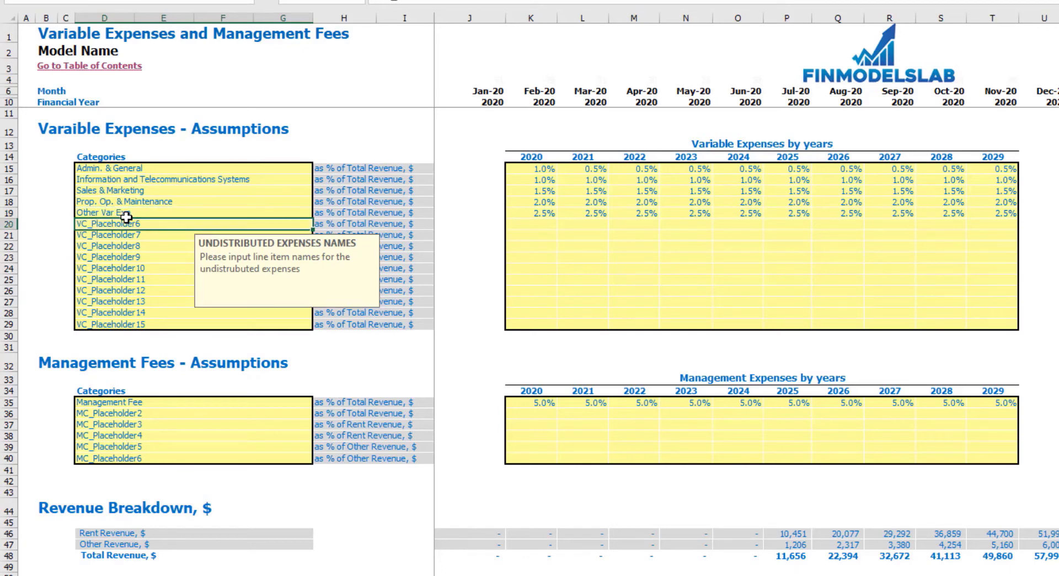
key(ctrl+z)
click(397, 133)
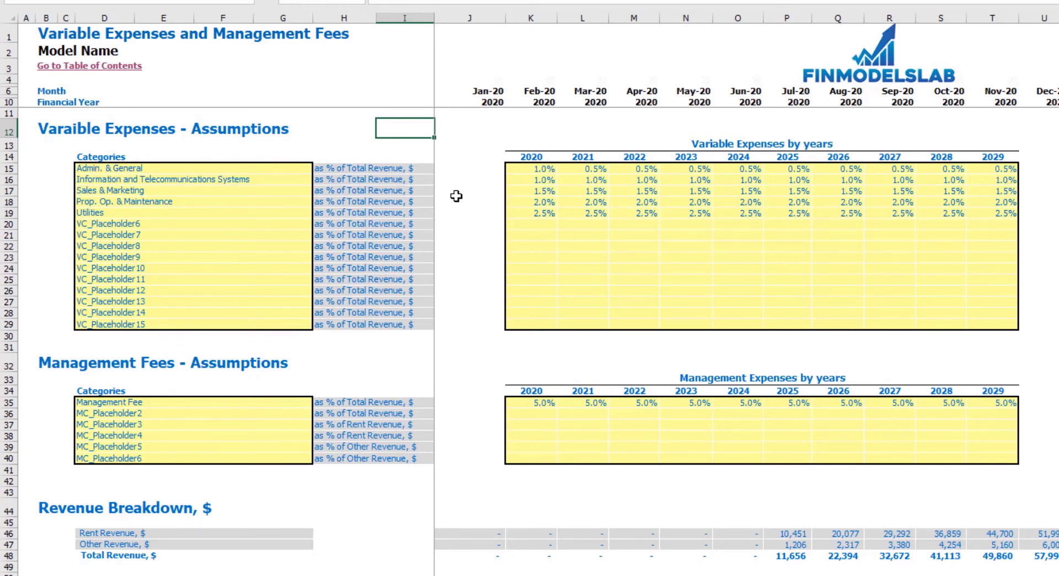
- Set the 2021 Admin. & General percentage to the formula =K15+0.005 and copy it across 2022 through 2029
click(534, 172)
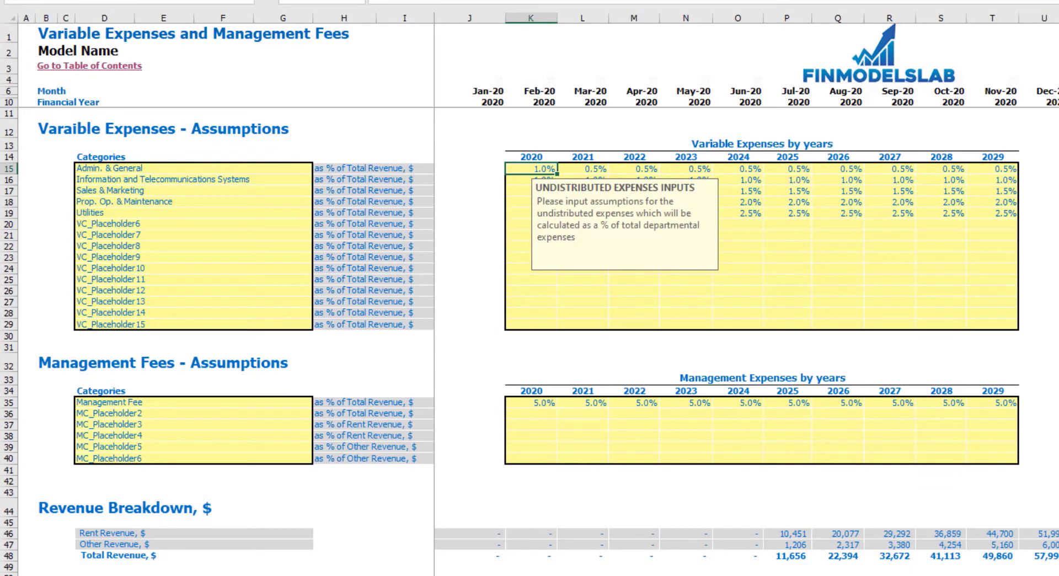
key(Right)
text(=)
key(Left)
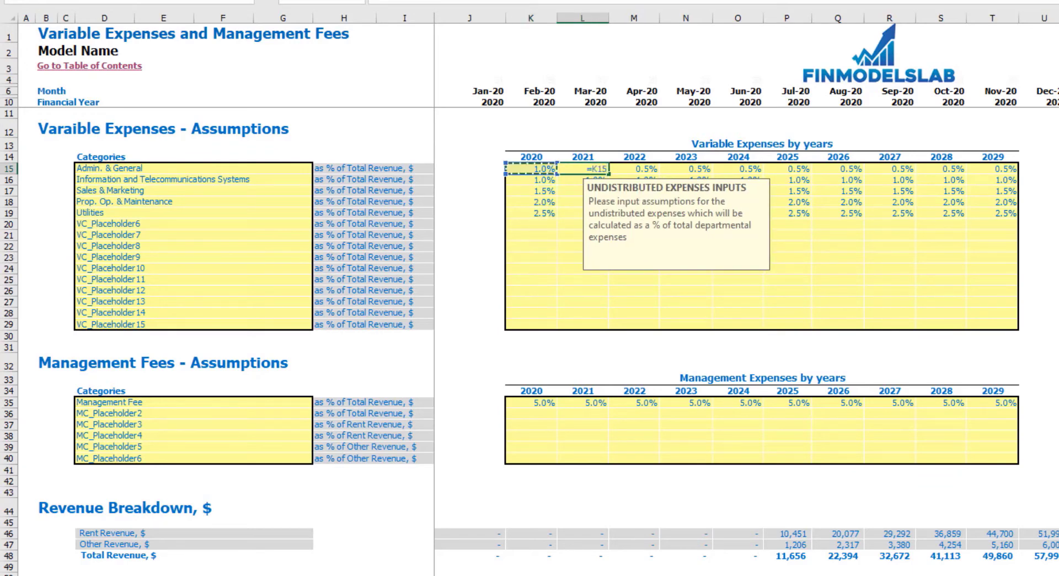
text(+)
text(0.005)
key(ctrl+Return)
key(ctrl+c)
key(Right)
key(ctrl+shift+Right)
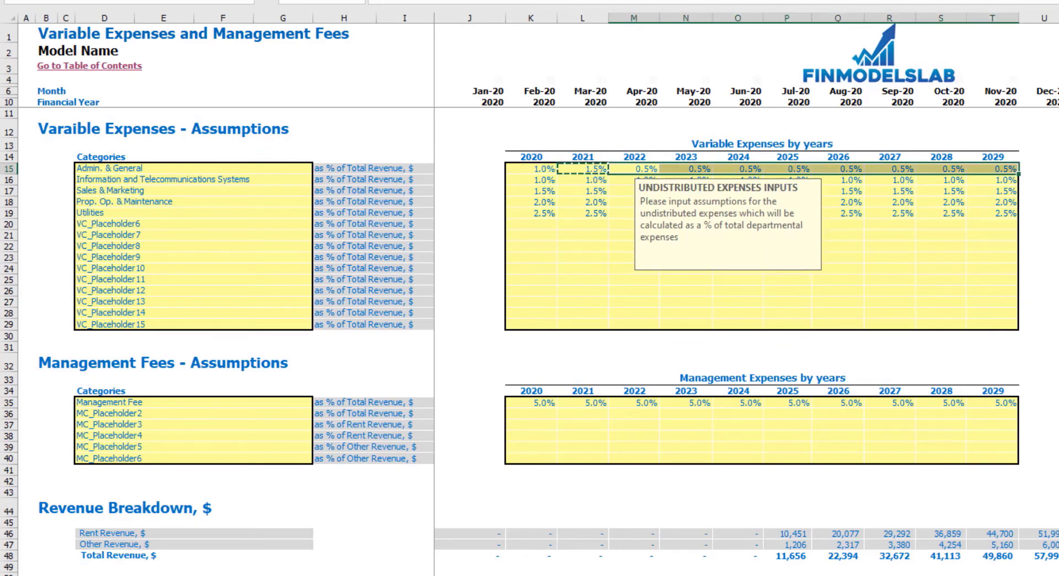
key(ctrl+v)
click(1057, 224)
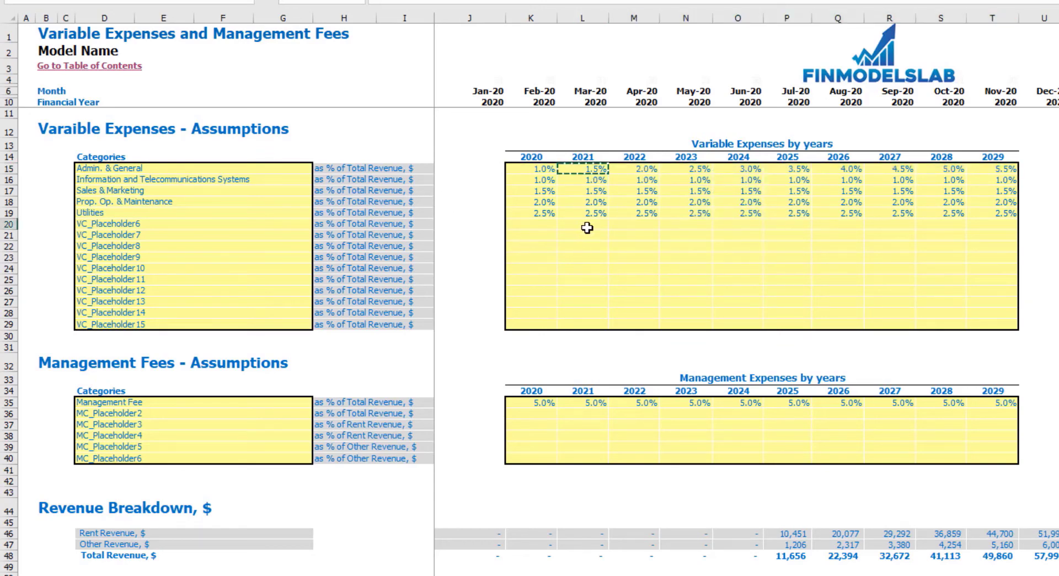
- Examine the yearly percentages of the other variable expenses and the revenue bases of the management fee categories
click(547, 182)
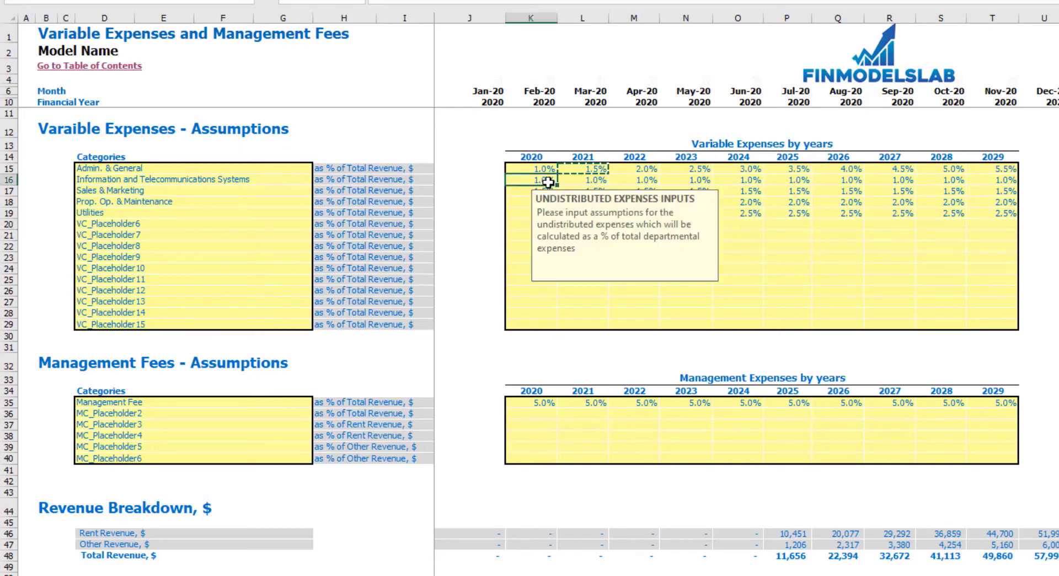
drag(548, 182, 991, 199)
click(1031, 213)
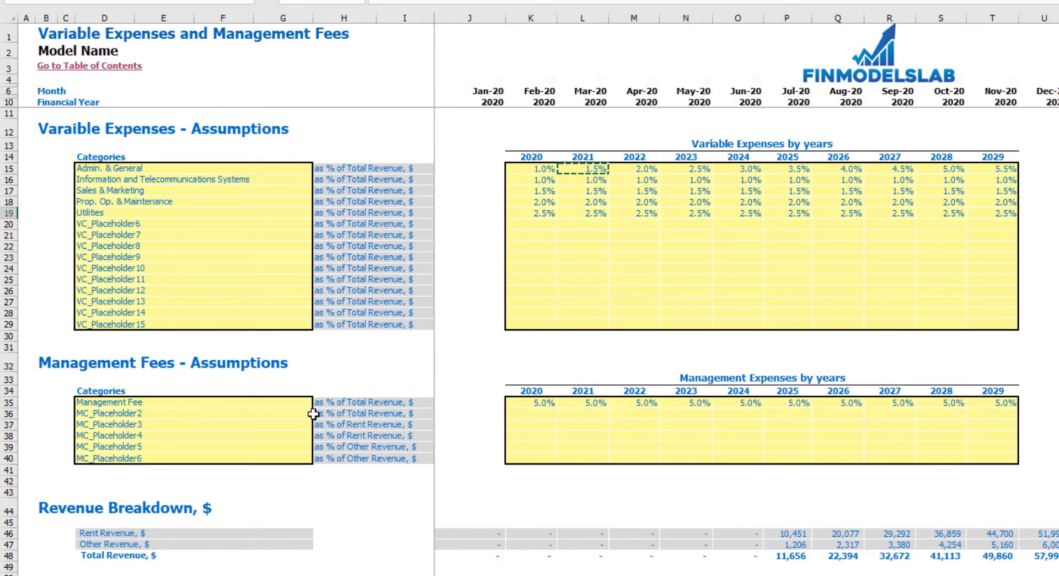
drag(394, 406, 364, 459)
click(362, 347)
click(349, 348)
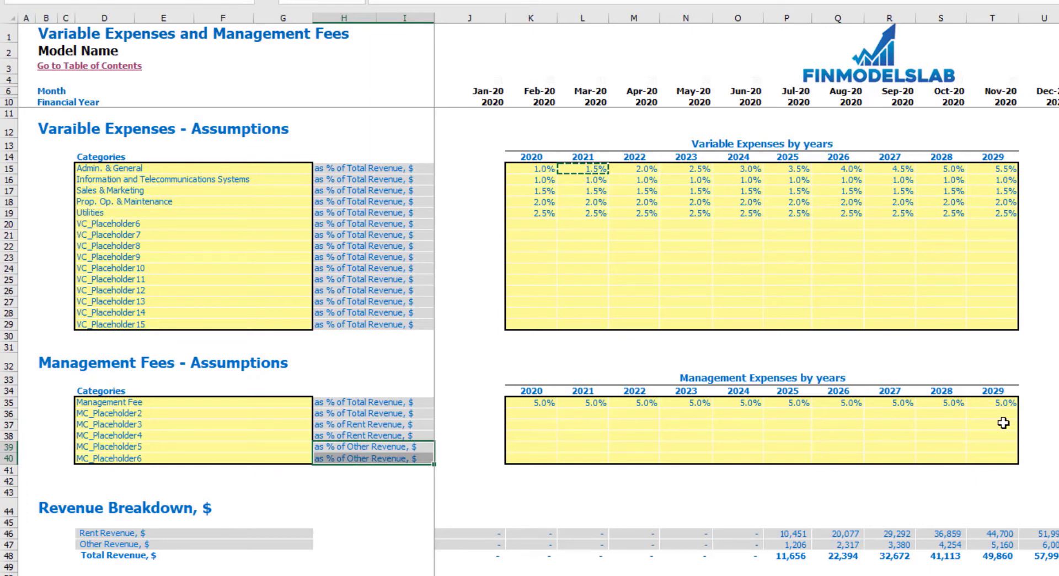
click(1057, 324)
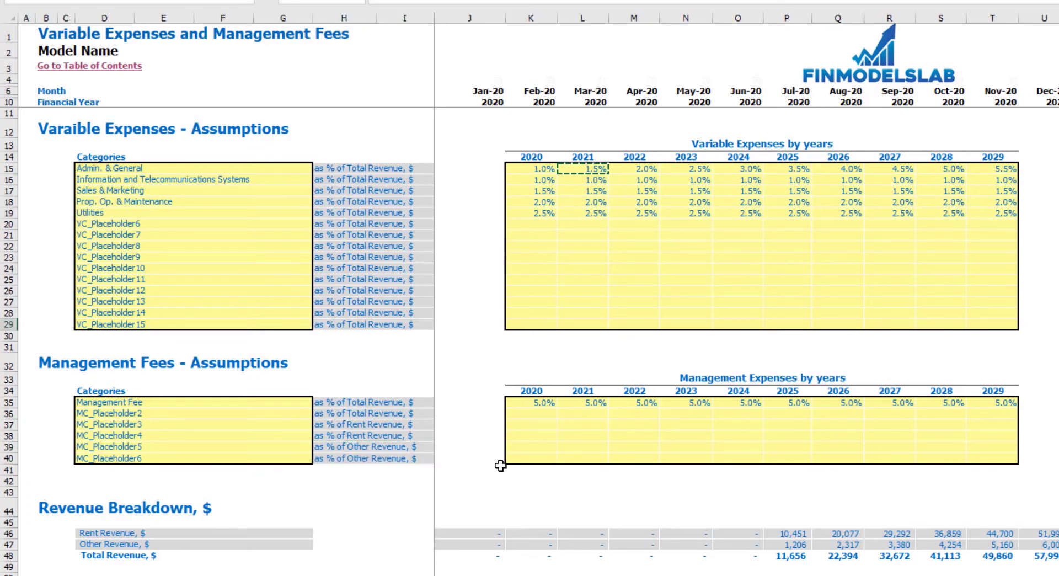
- Review the calculated revenue breakdown, variable expenses and management fees, and open the income statement sheet to see them there
scroll(359, 473, down, 7)
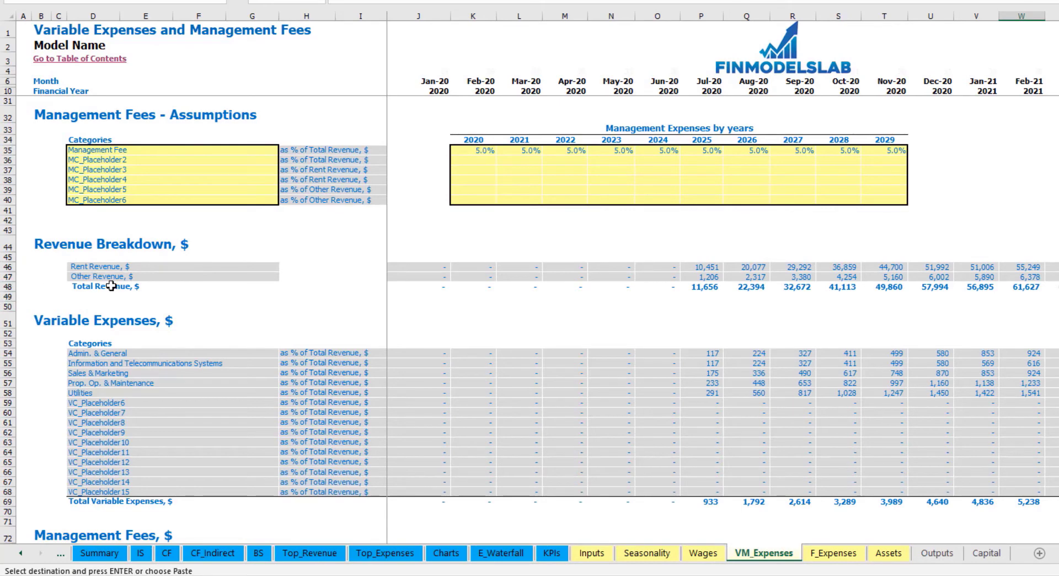
scroll(94, 314, down, 3)
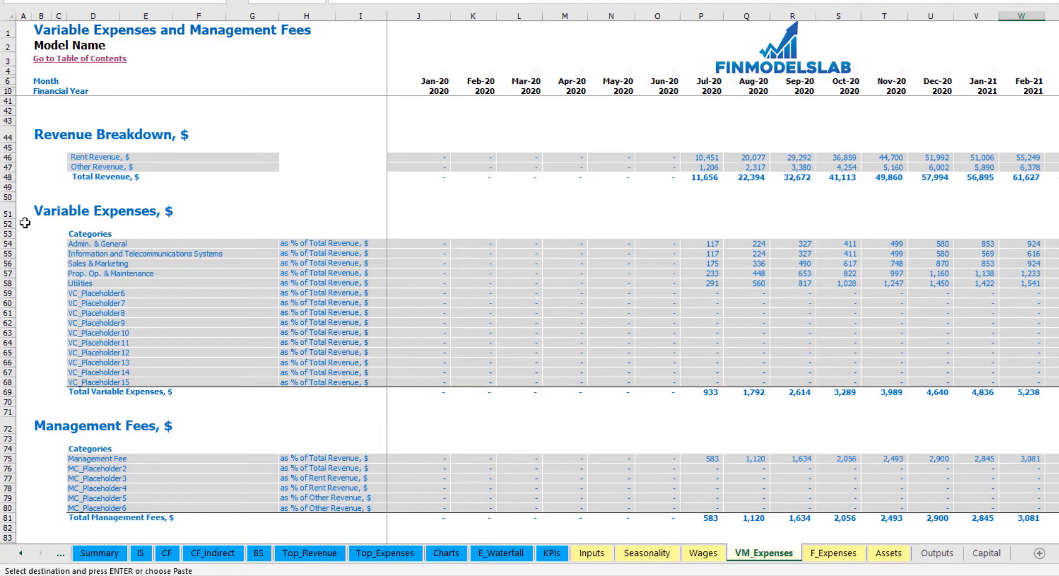
click(142, 553)
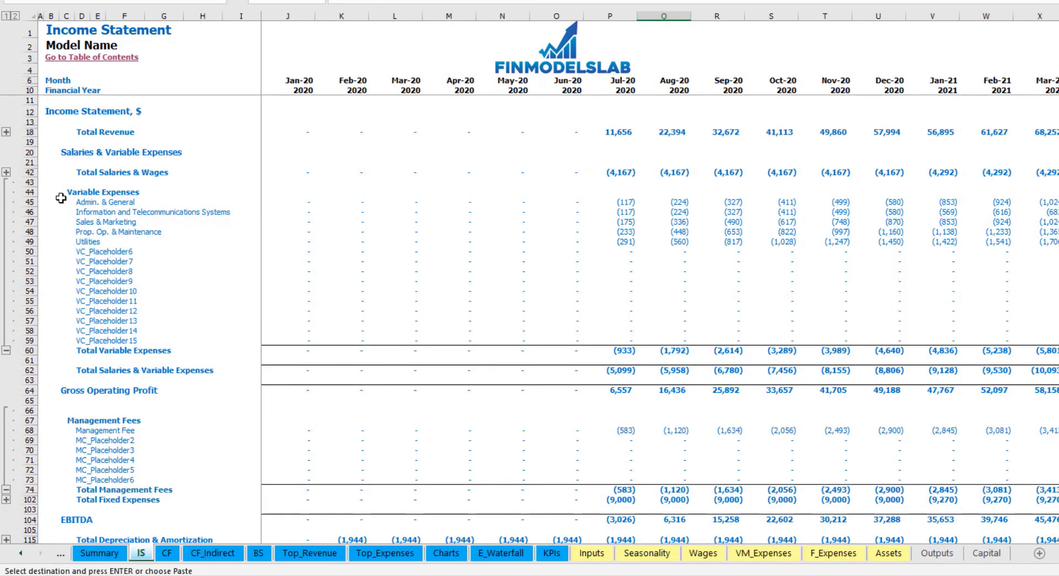
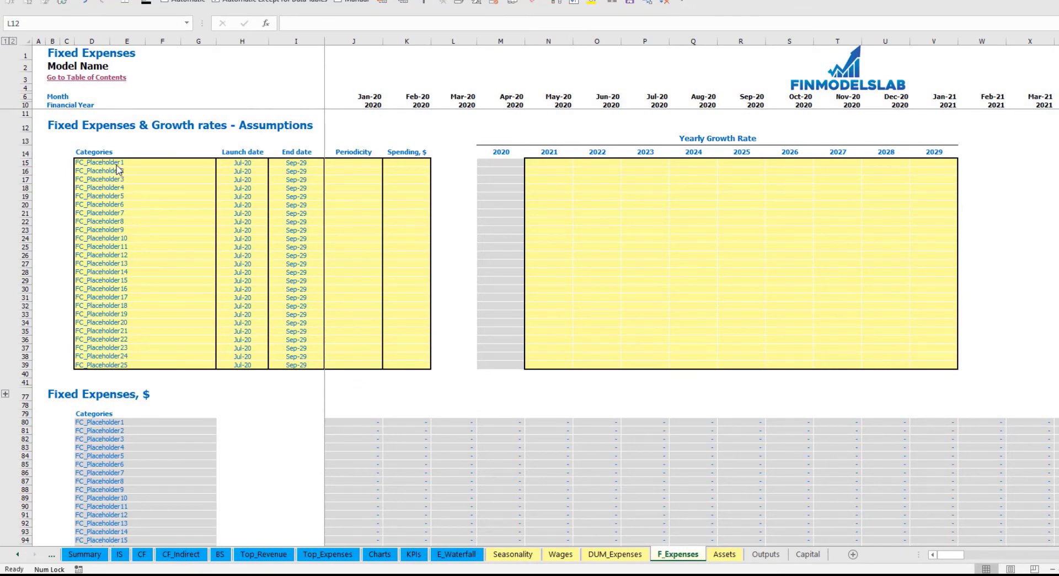
- Rename the first fixed expense category, FC_Placeholder1, as Utilities
click(97, 165)
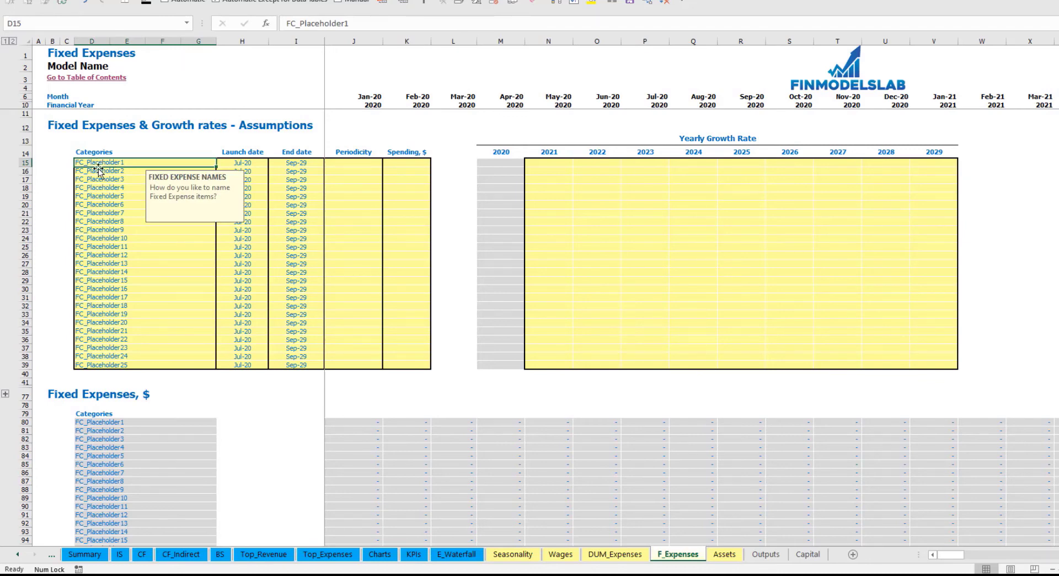
text(Utilities)
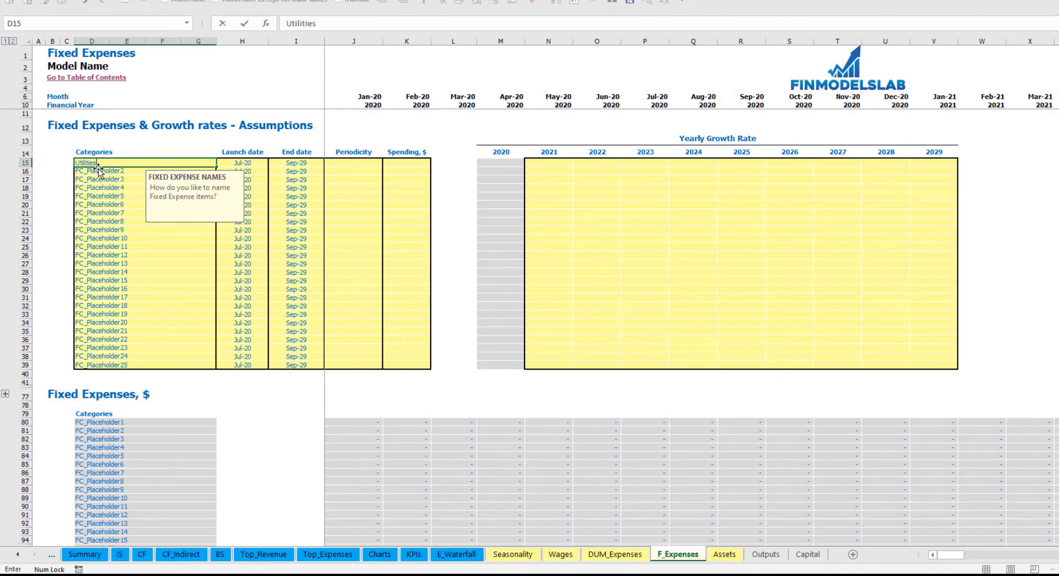
key(Return)
- Set the launch date of the Utilities fixed expense to Dec-20
click(250, 145)
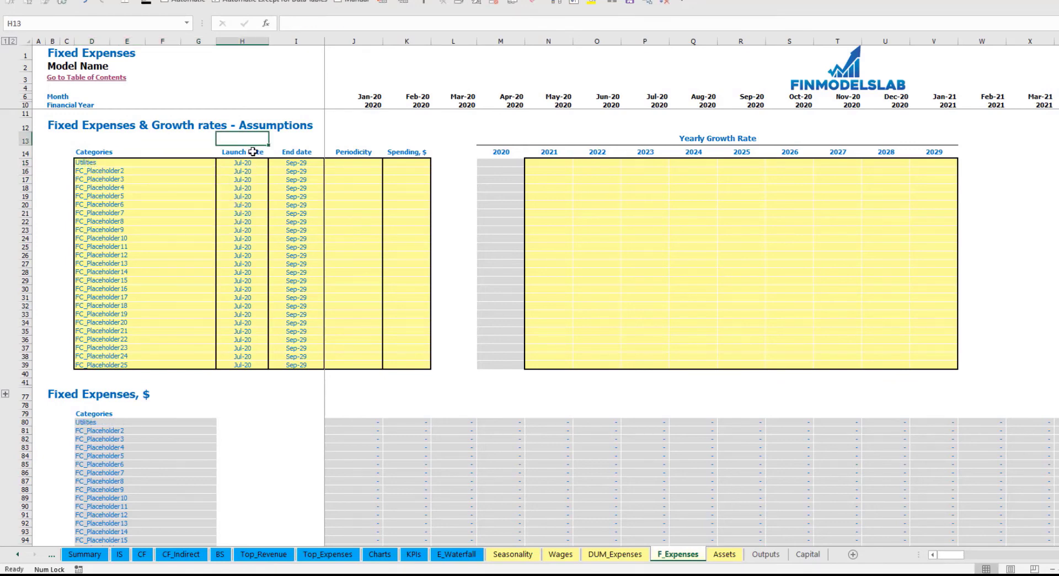
click(255, 163)
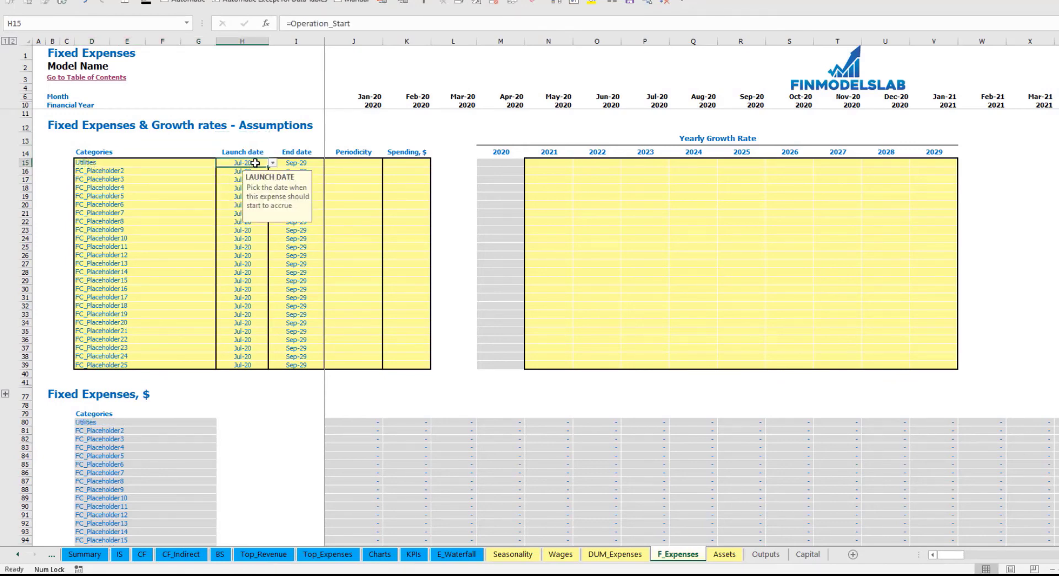
click(230, 144)
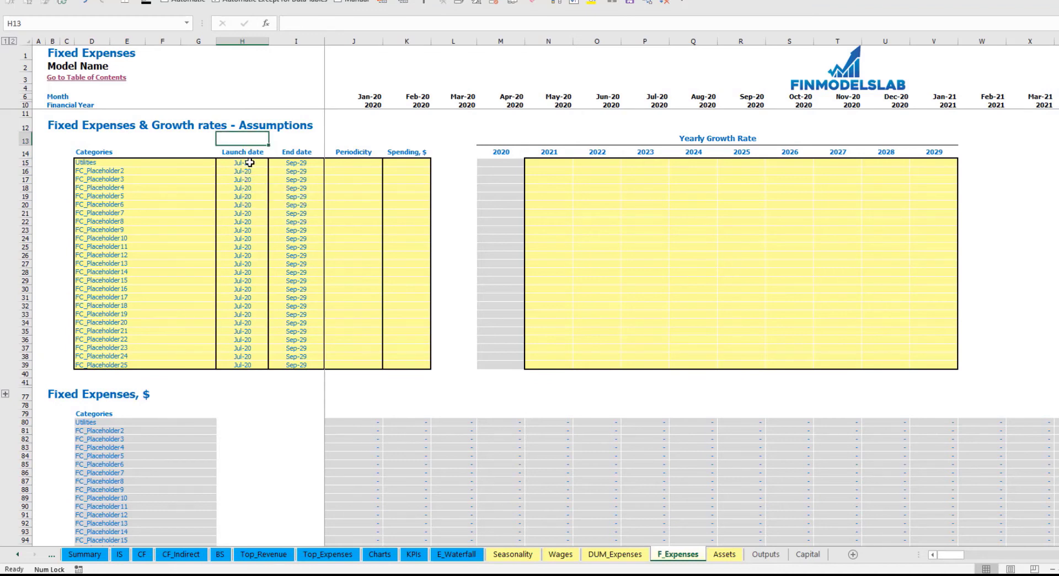
click(250, 162)
click(273, 164)
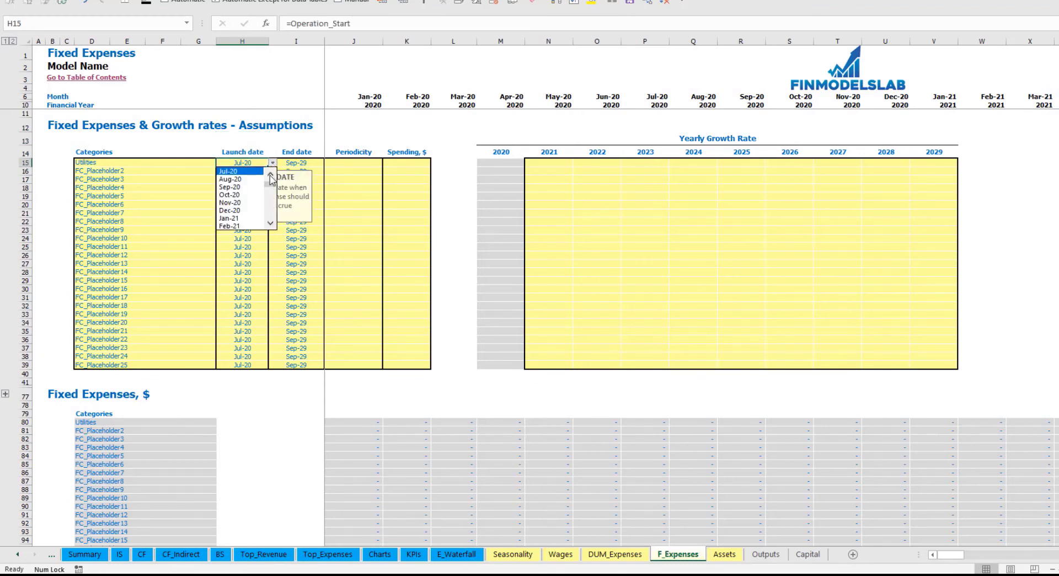
click(270, 224)
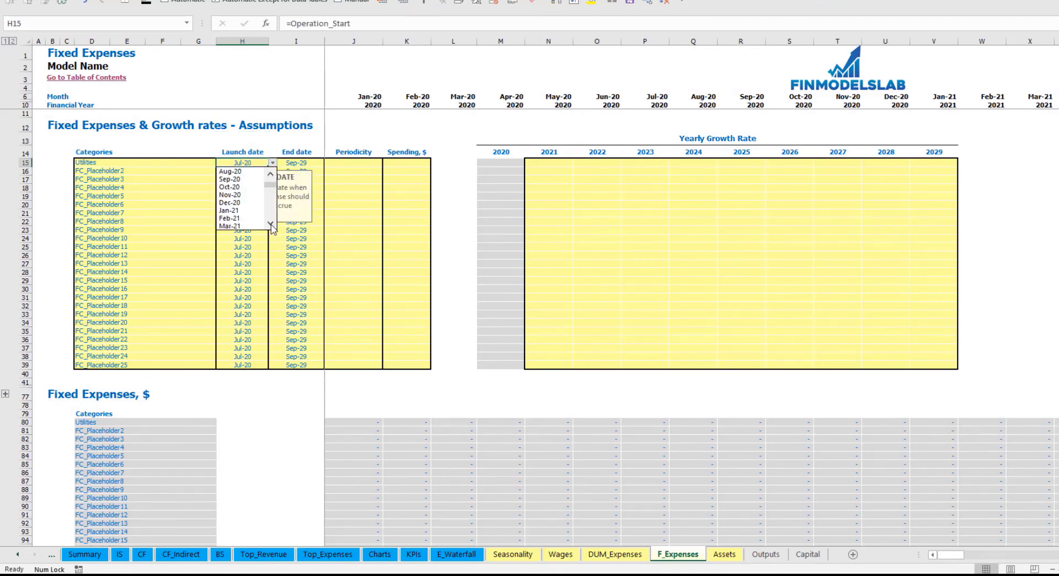
click(246, 202)
click(257, 142)
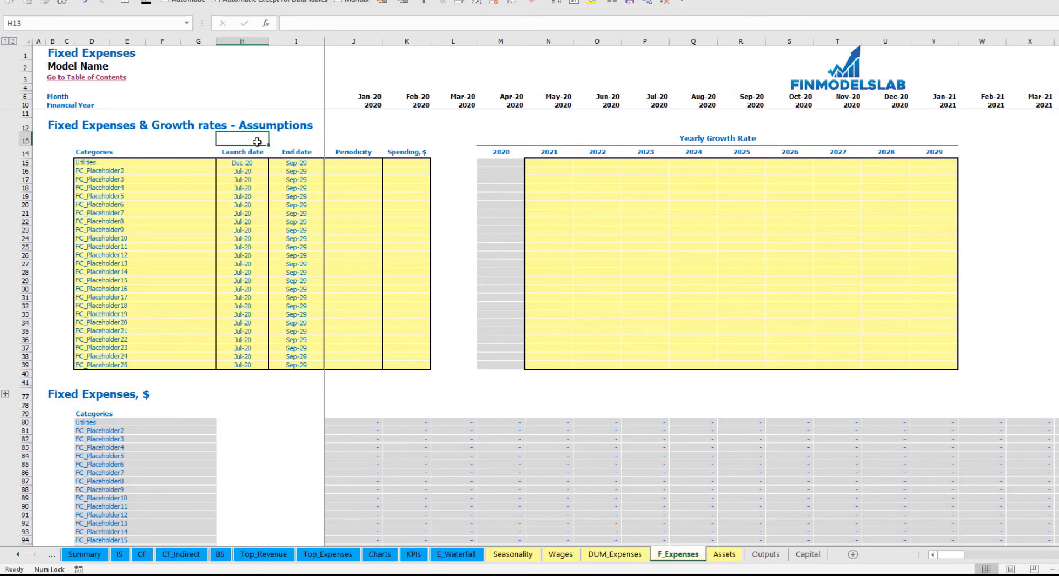
- Set the end date of the Utilities fixed expense to Jan-29
click(315, 164)
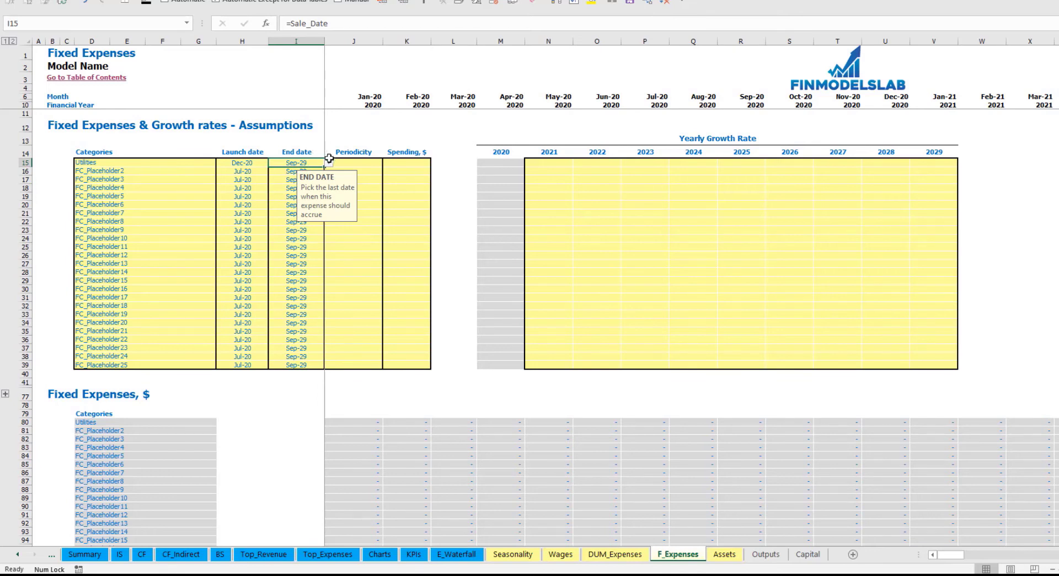
click(328, 164)
click(326, 175)
click(327, 174)
click(327, 175)
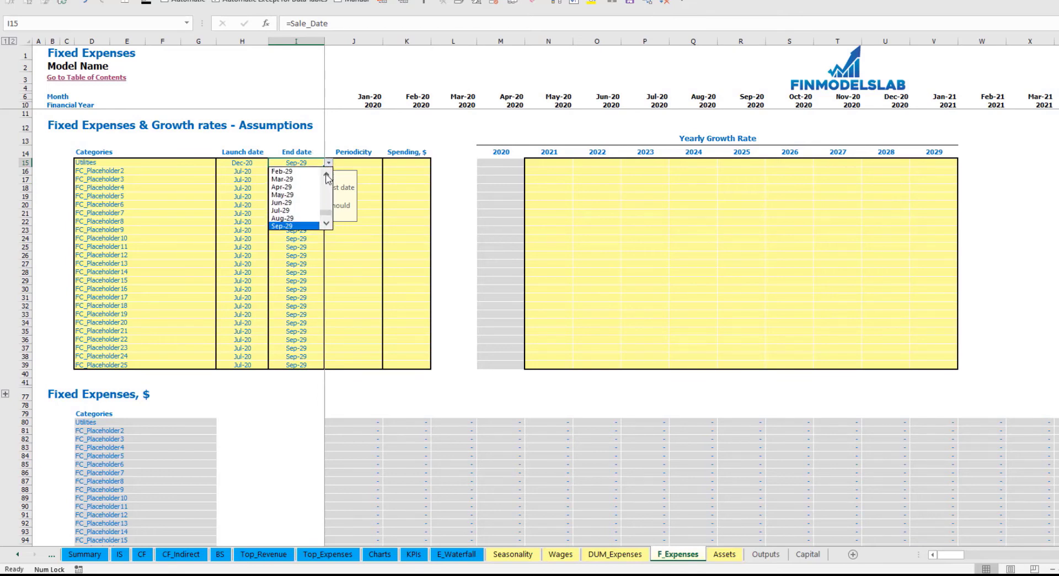
click(326, 175)
click(327, 175)
click(326, 175)
click(285, 187)
click(310, 139)
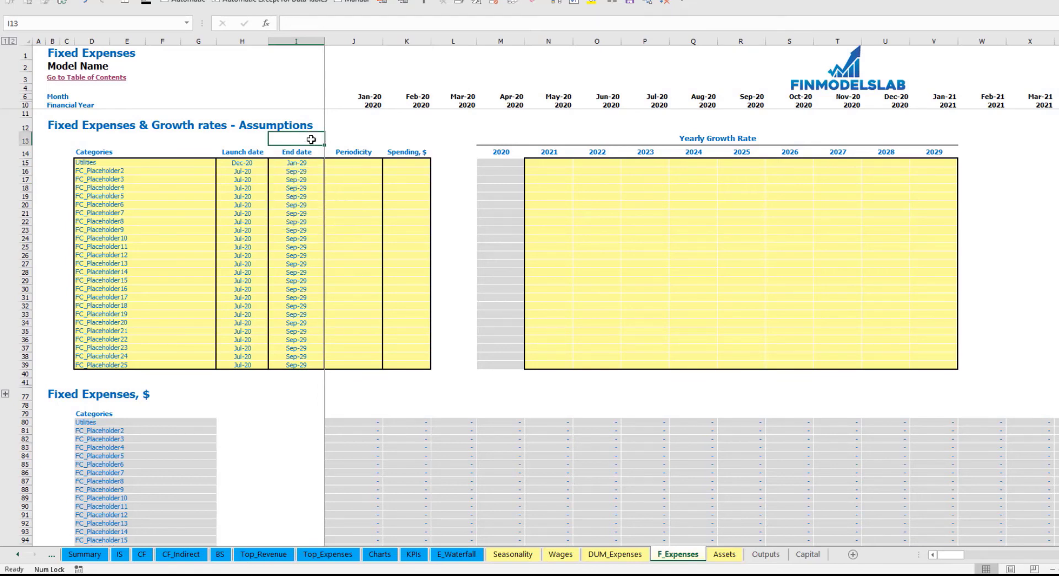
- Give Utilities a One time periodicity with spending of 1,000, and check its end date and the calculated Dec-20 amount
click(369, 162)
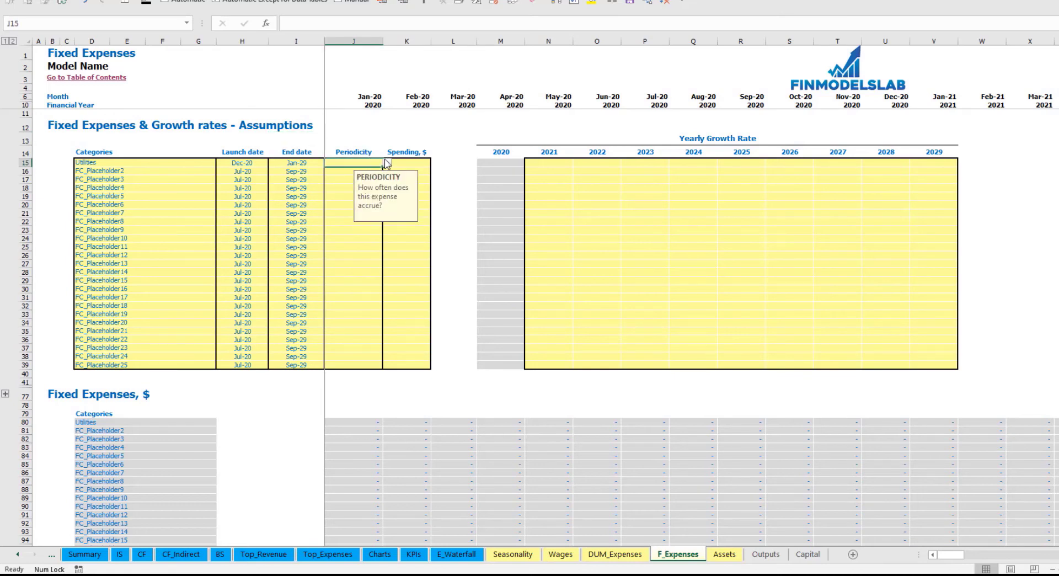
click(387, 162)
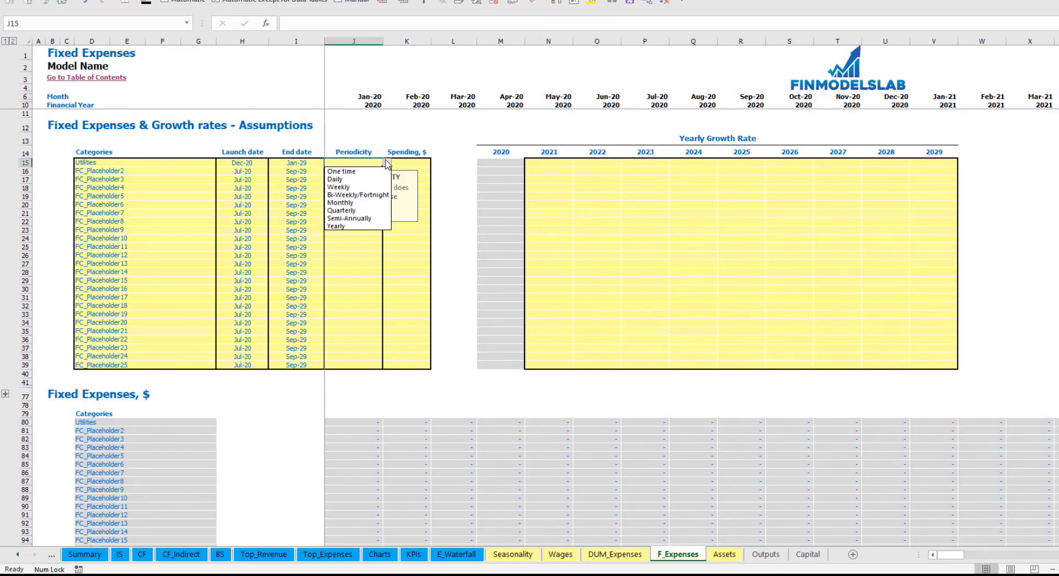
click(345, 171)
click(414, 165)
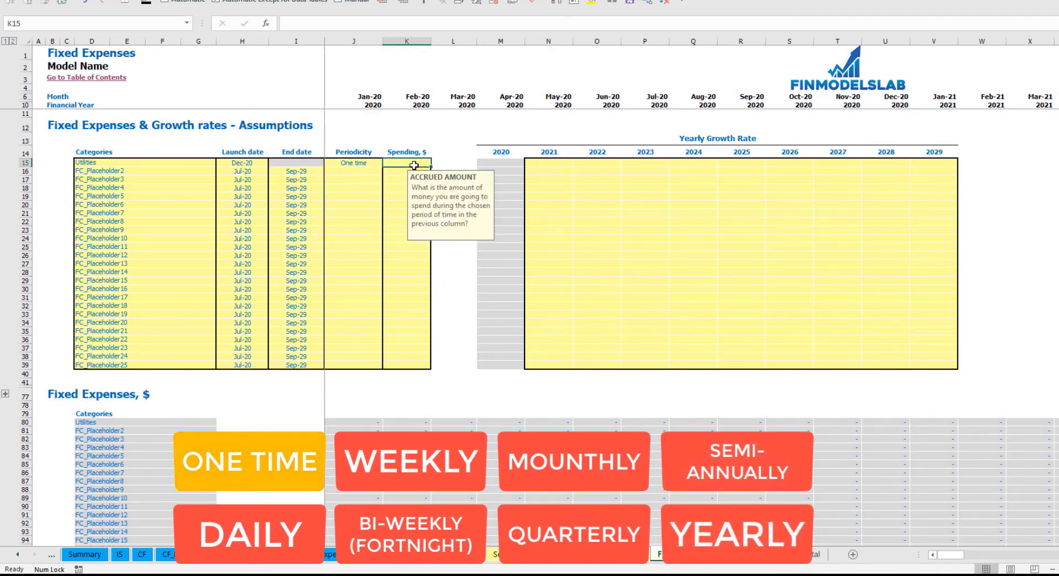
text(100)
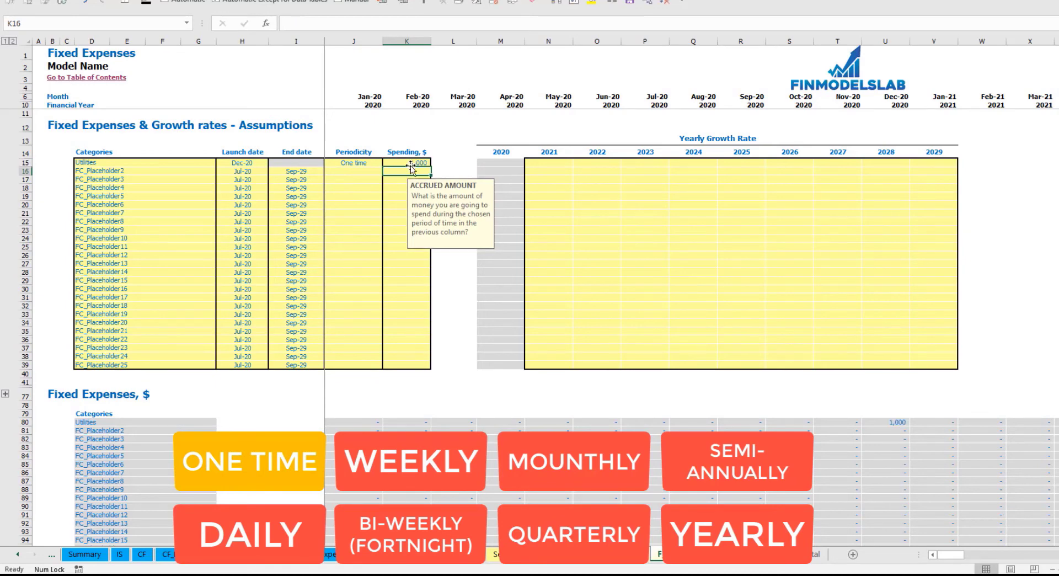
click(380, 141)
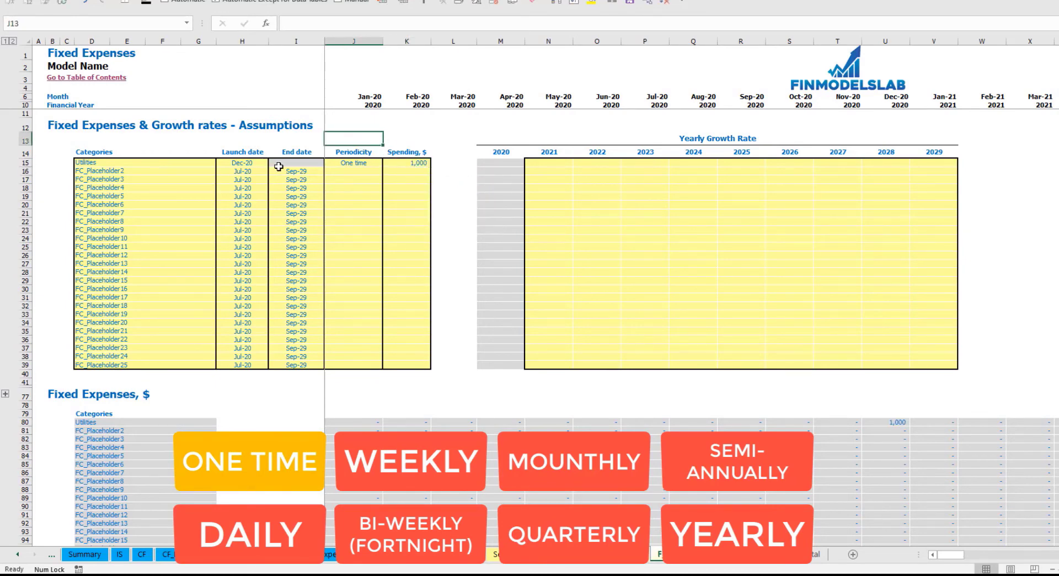
click(289, 166)
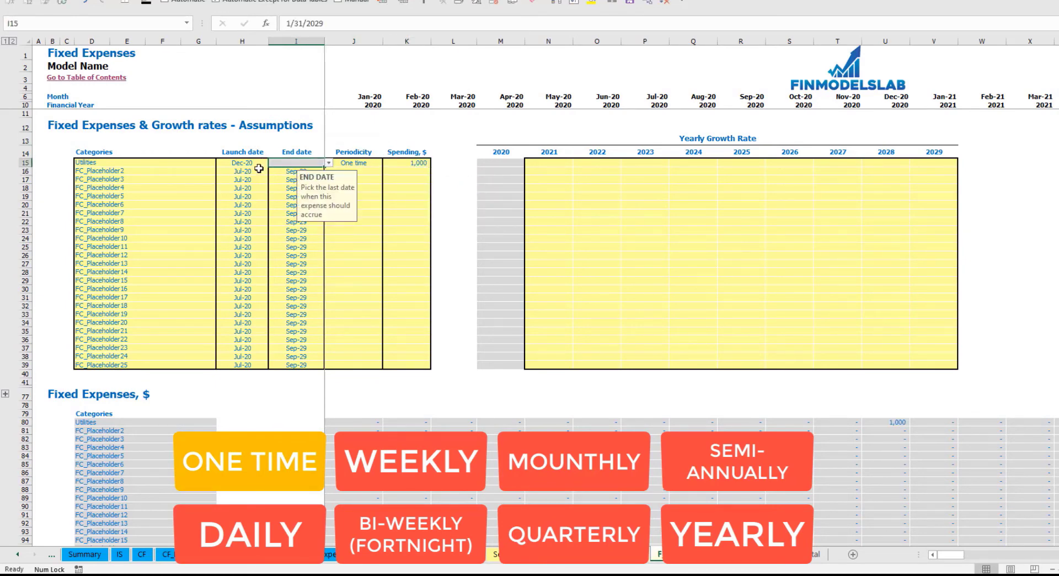
click(265, 165)
click(355, 122)
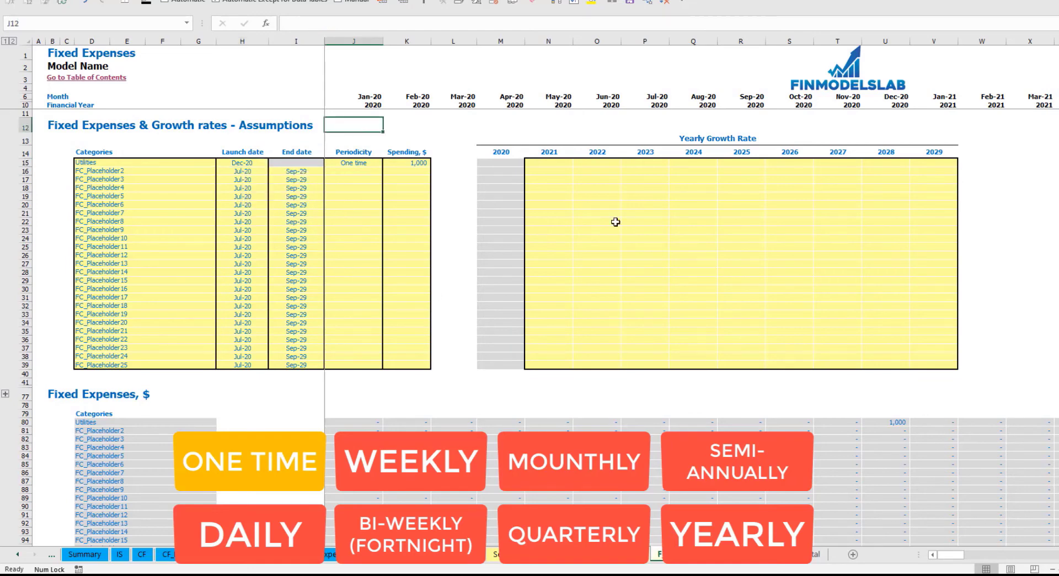
click(898, 422)
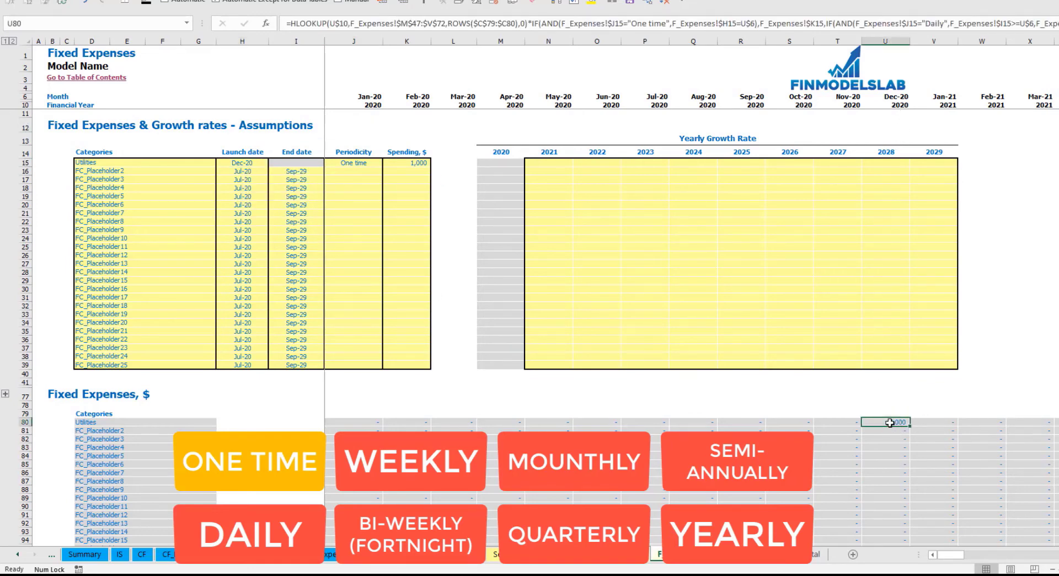
- Switch the Utilities periodicity to Daily and check the calculated monthly amounts from Dec-20 onward
click(364, 166)
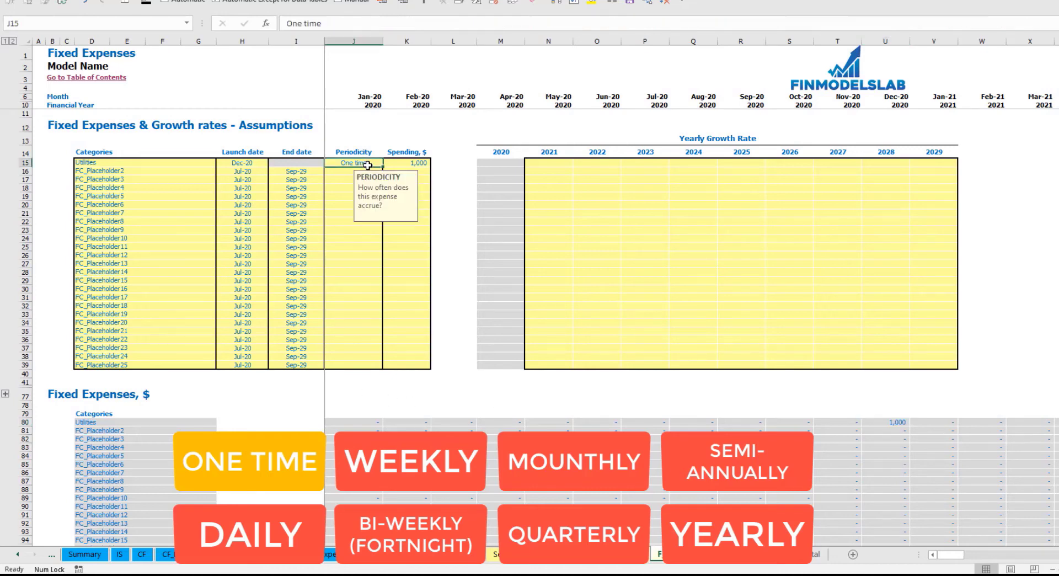
click(387, 162)
click(366, 180)
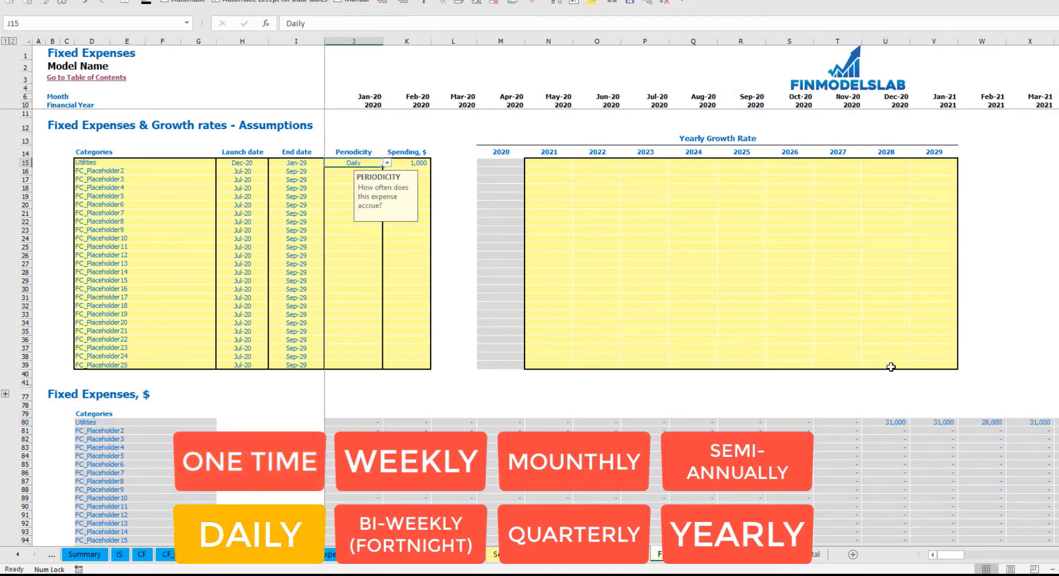
click(901, 425)
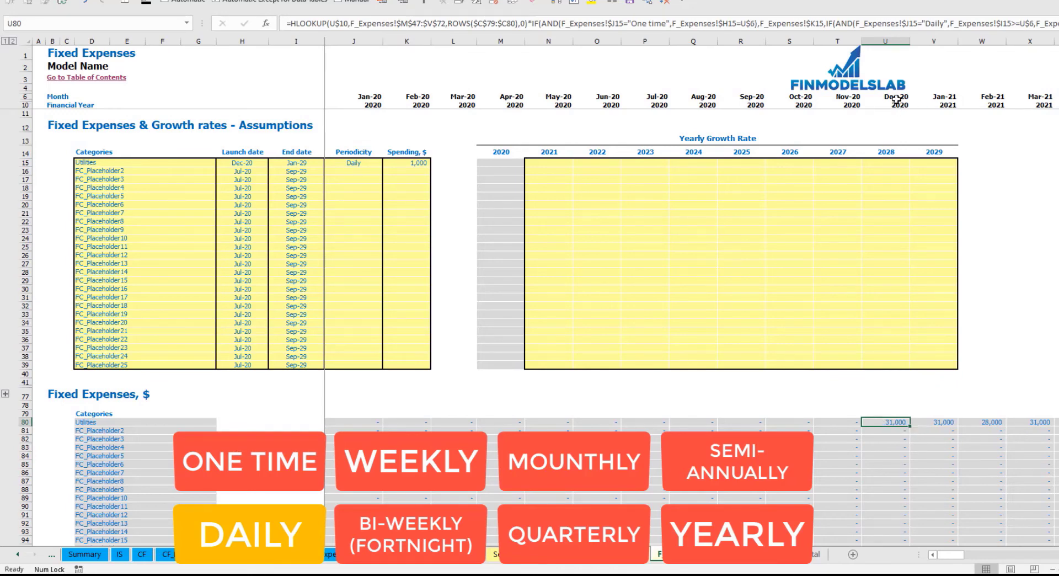
click(941, 420)
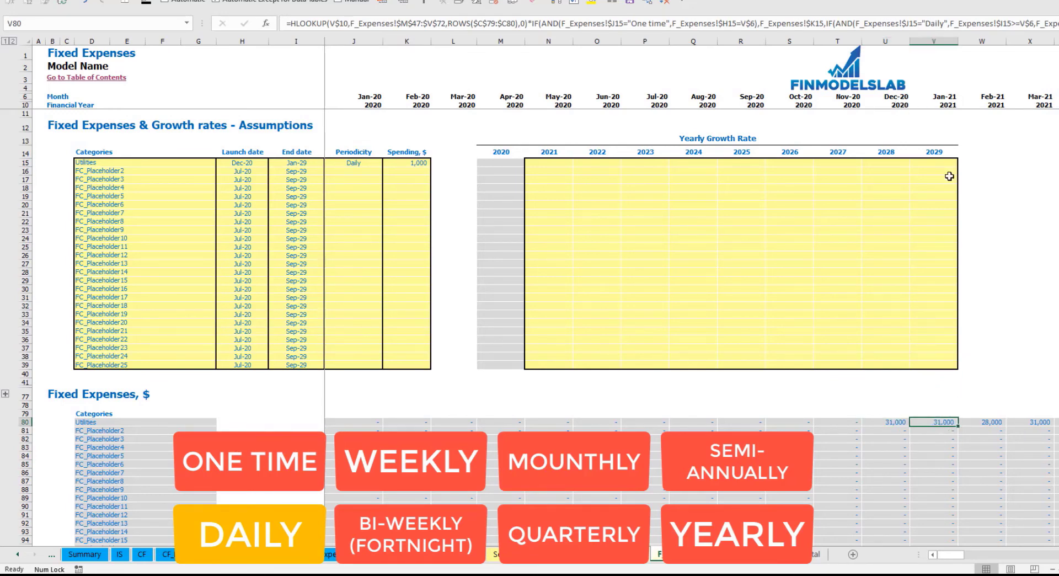
click(992, 420)
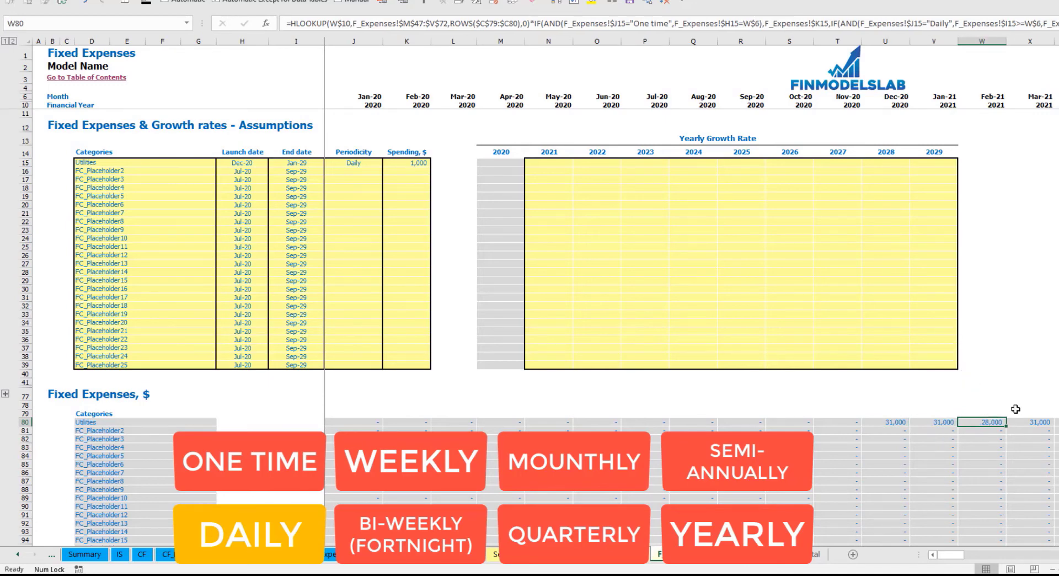
click(1043, 420)
key(Right)
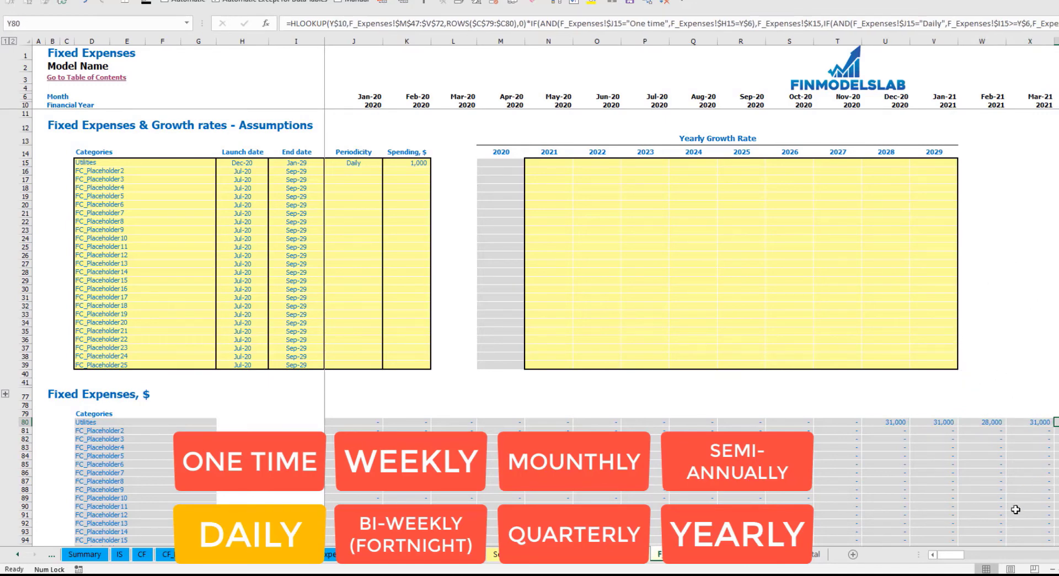
- Examine the Utilities amounts around Jan-29 and compare them with the expense's end date
drag(950, 555, 1028, 555)
click(832, 41)
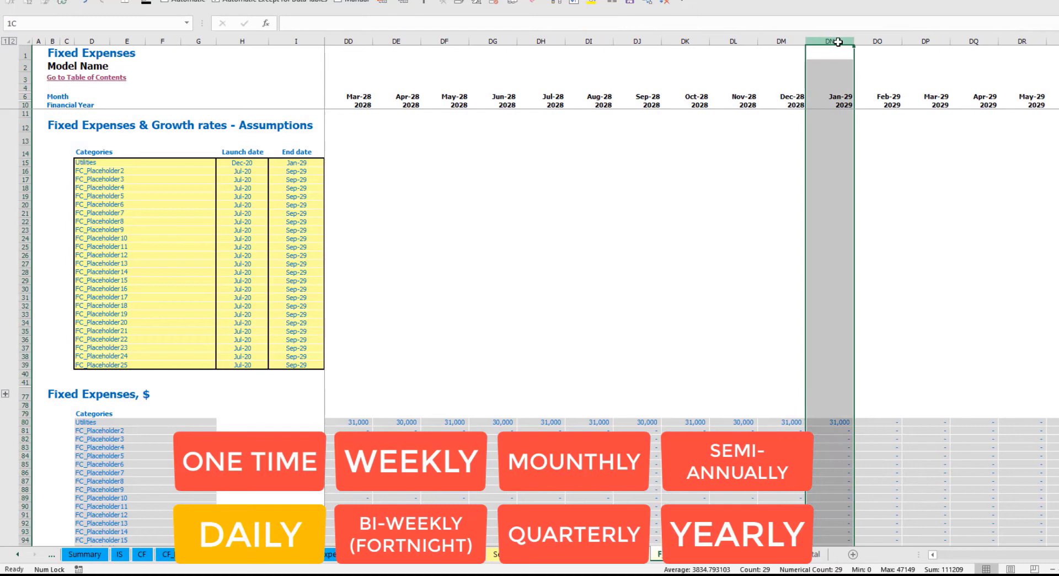
click(836, 421)
click(297, 161)
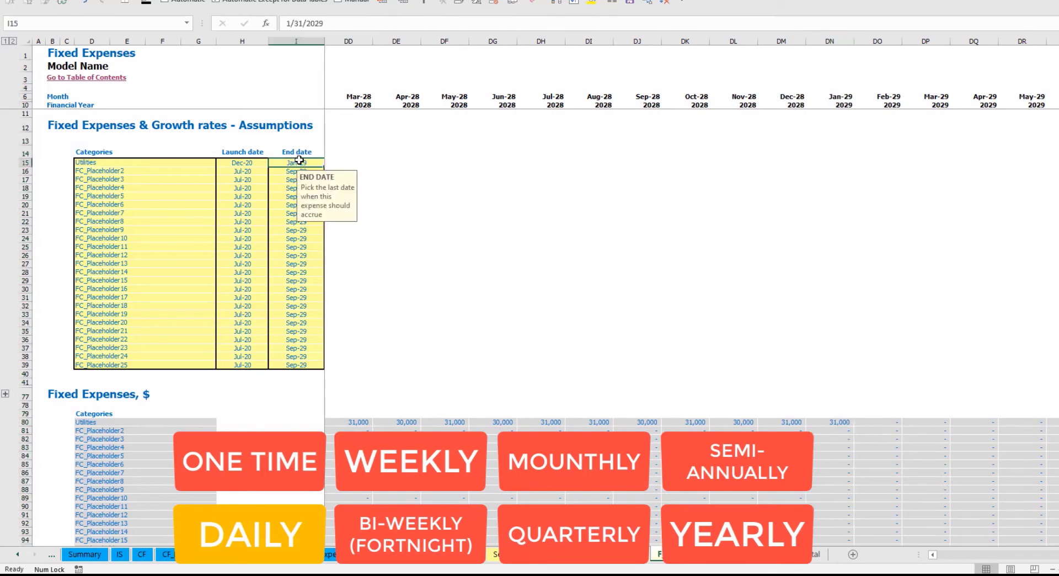
drag(1044, 555, 866, 536)
- Change the Utilities periodicity to Weekly and check the calculated amounts for Dec-20 through Mar-21
click(375, 164)
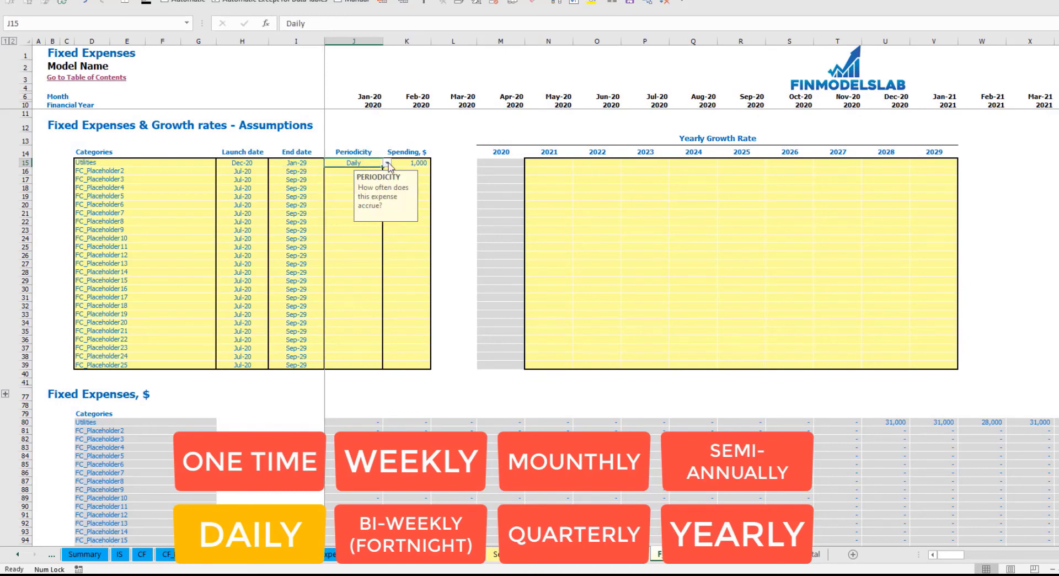
click(387, 163)
click(353, 188)
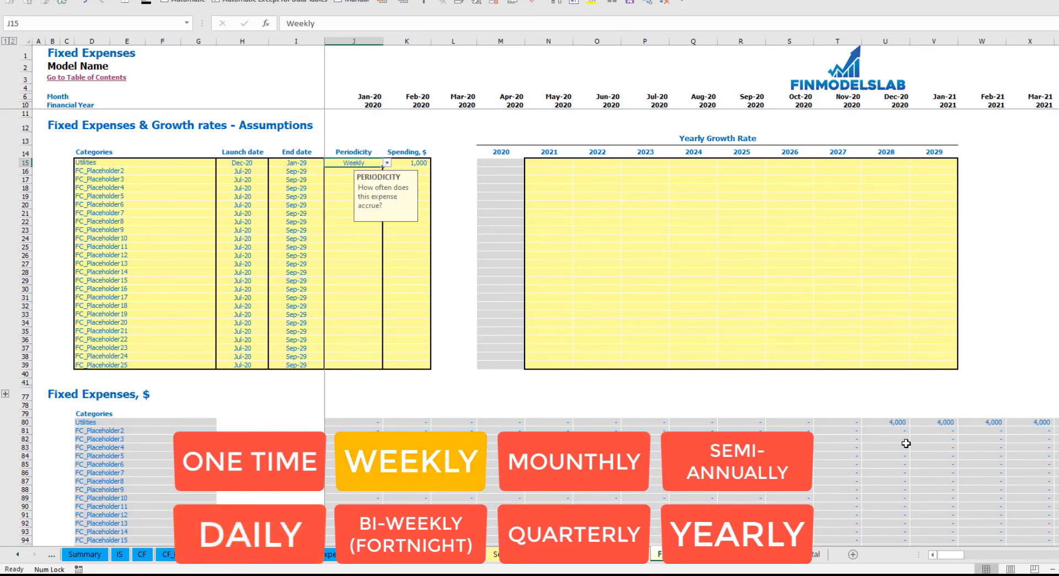
click(897, 425)
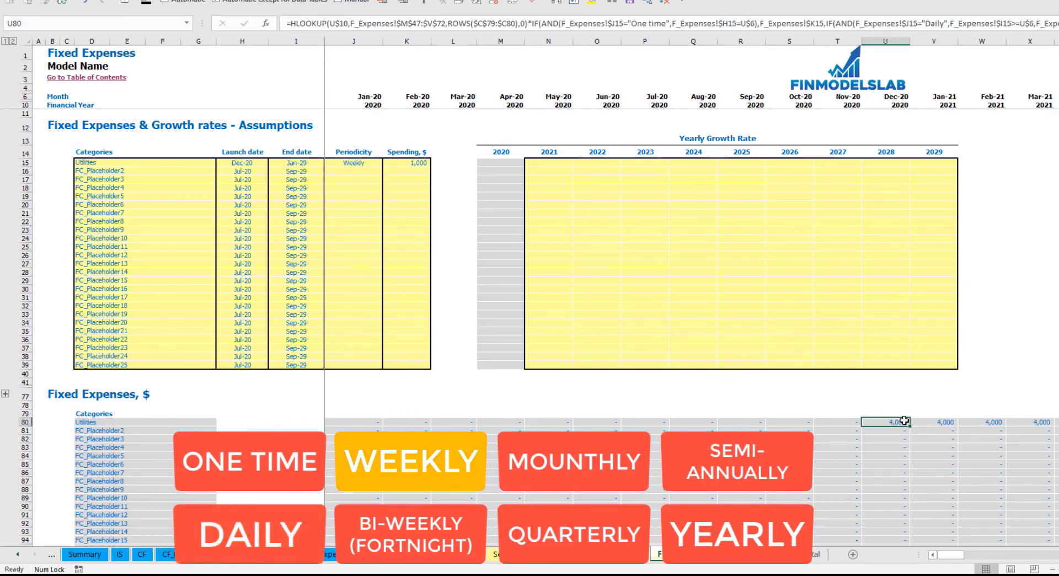
click(949, 422)
click(993, 420)
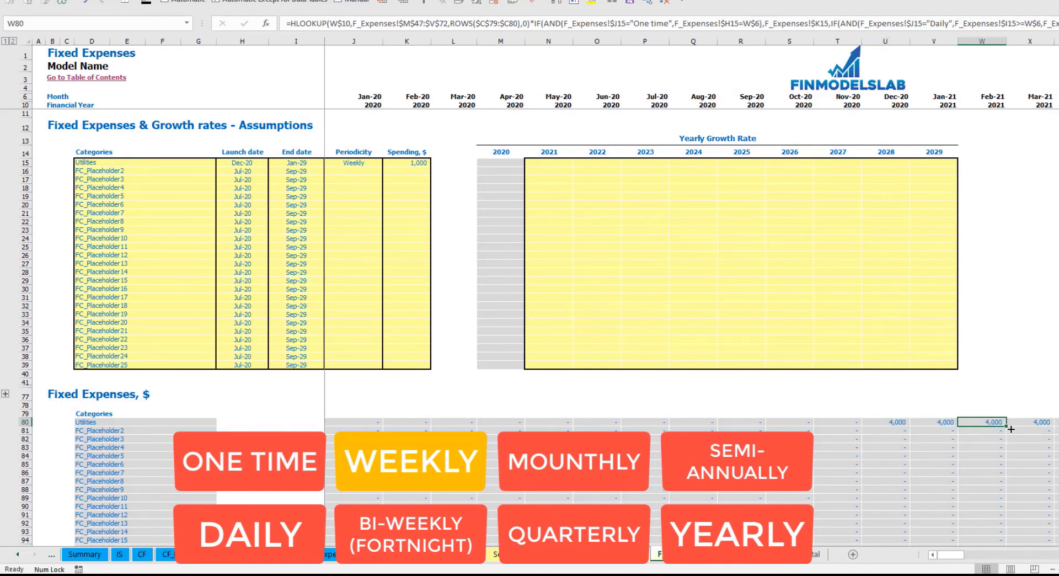
click(1036, 424)
- Change the Utilities periodicity to Bi-Weekly/Fortnight and check the calculated amounts for Dec-20 through Feb-21
click(370, 163)
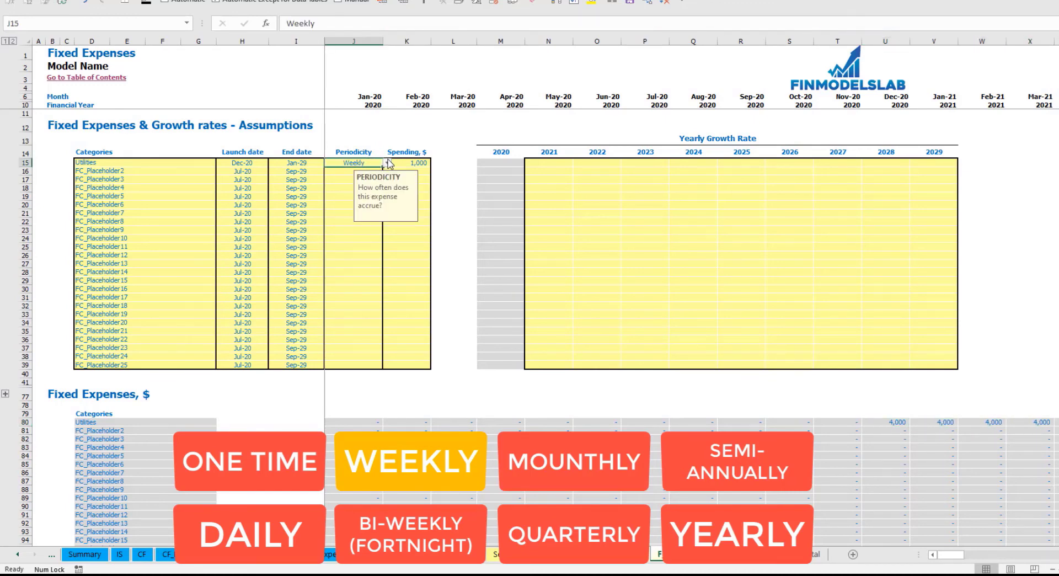
click(387, 163)
click(367, 196)
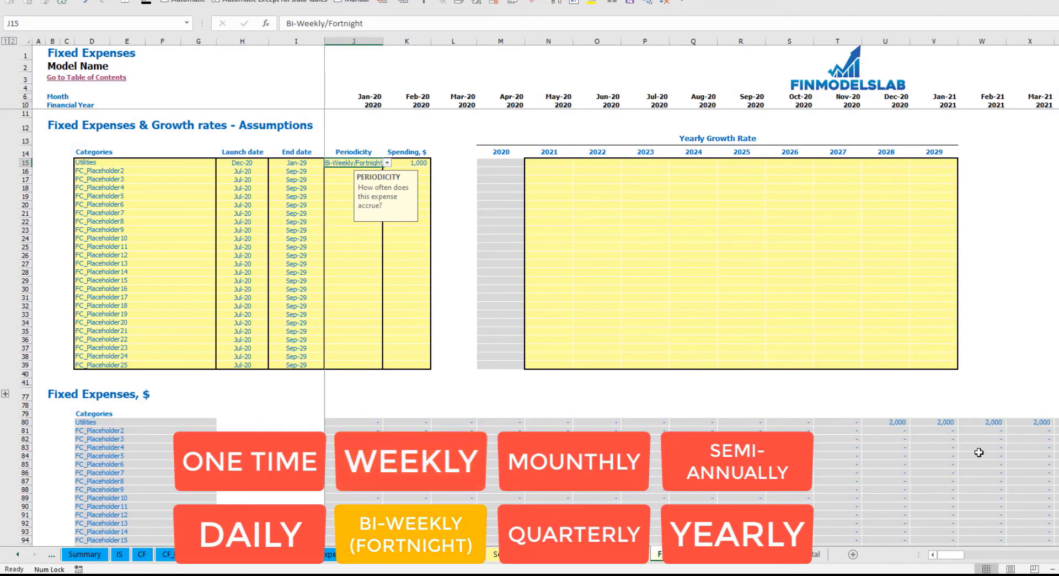
click(899, 423)
click(938, 422)
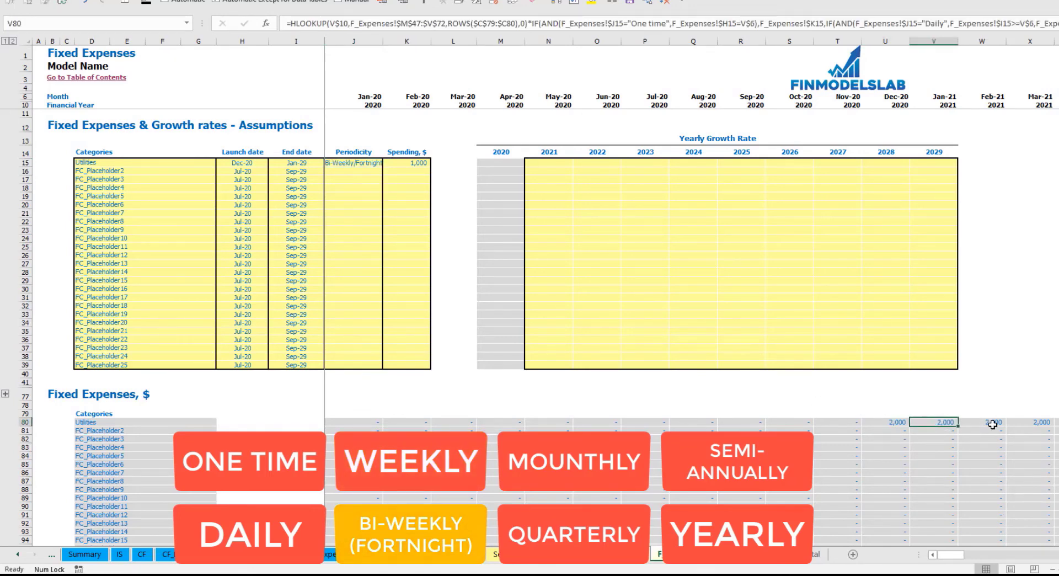
click(993, 422)
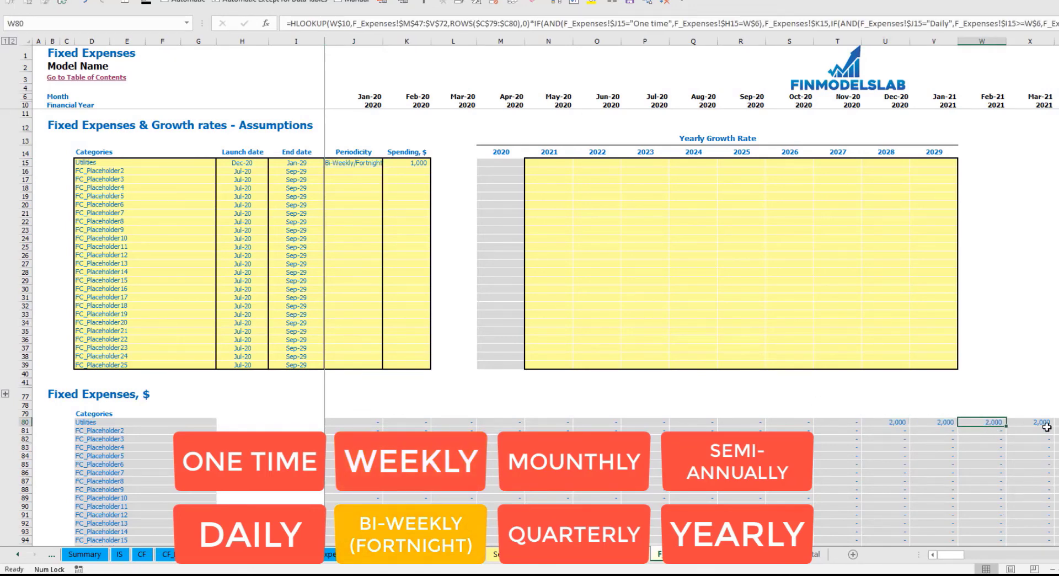
- Set the Utilities periodicity to Monthly and look over the calculated amounts across 2021
click(380, 164)
click(387, 163)
click(370, 203)
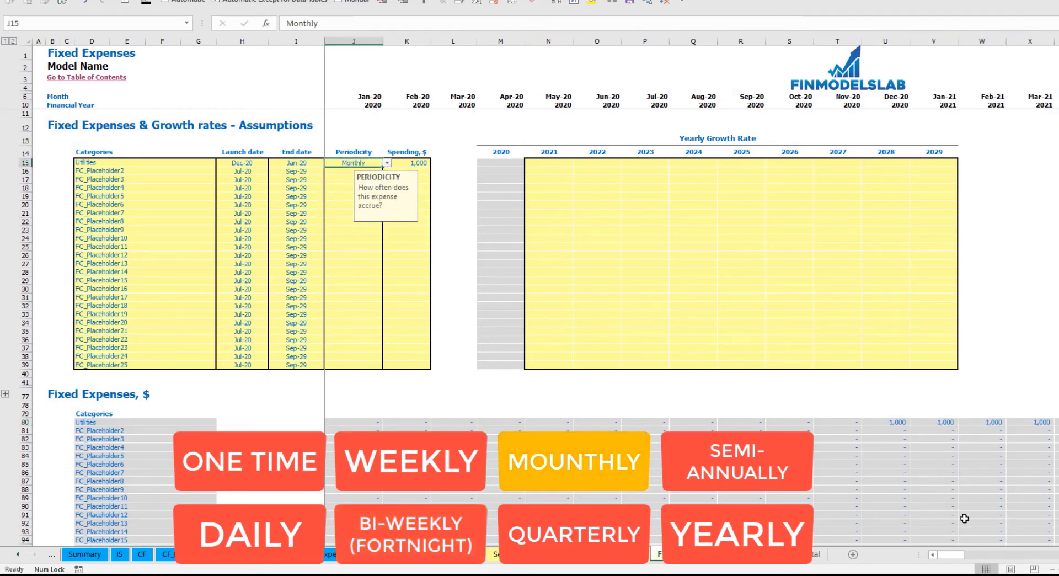
scroll(850, 493, right, 3)
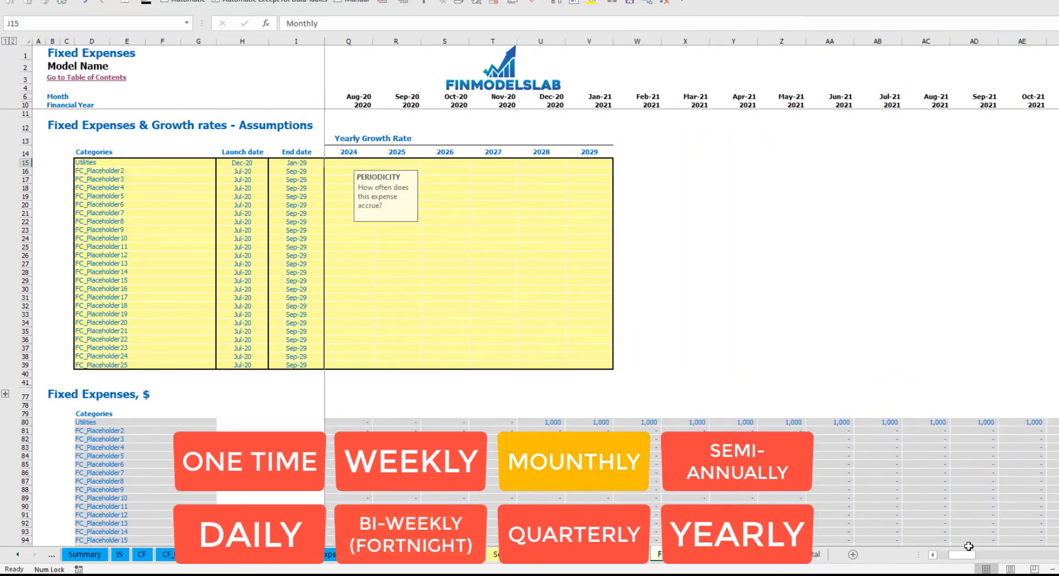
- Change the Utilities periodicity to Quarterly and check the calculated amounts for Dec-20 through May-21
drag(963, 555, 917, 558)
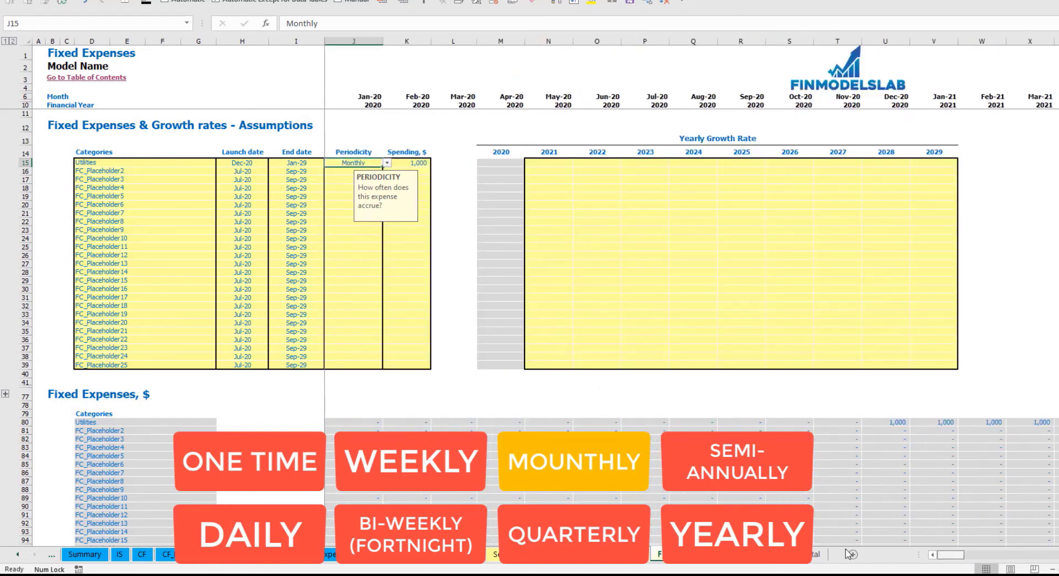
click(387, 163)
click(347, 210)
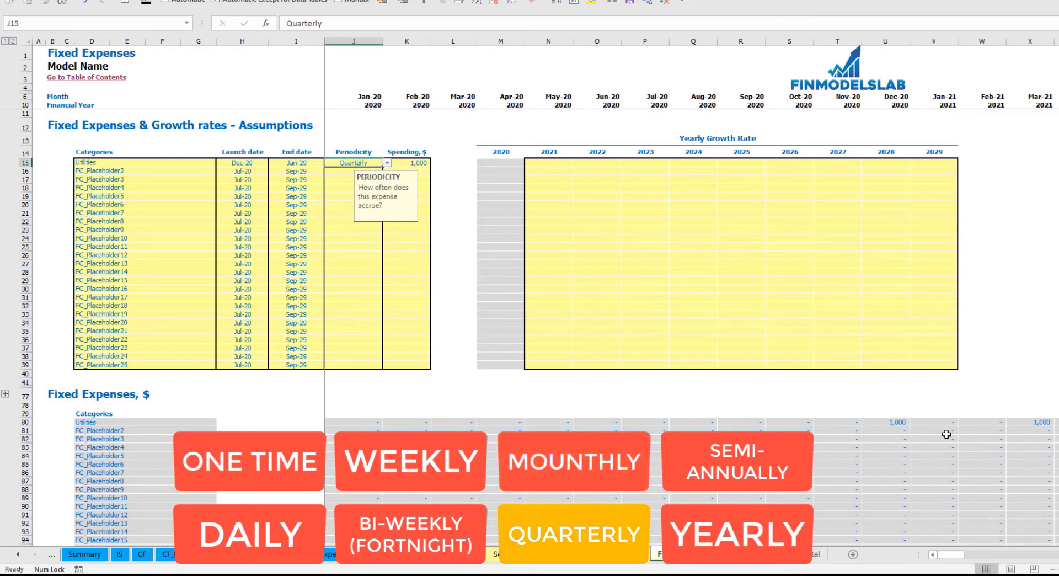
drag(899, 425, 990, 424)
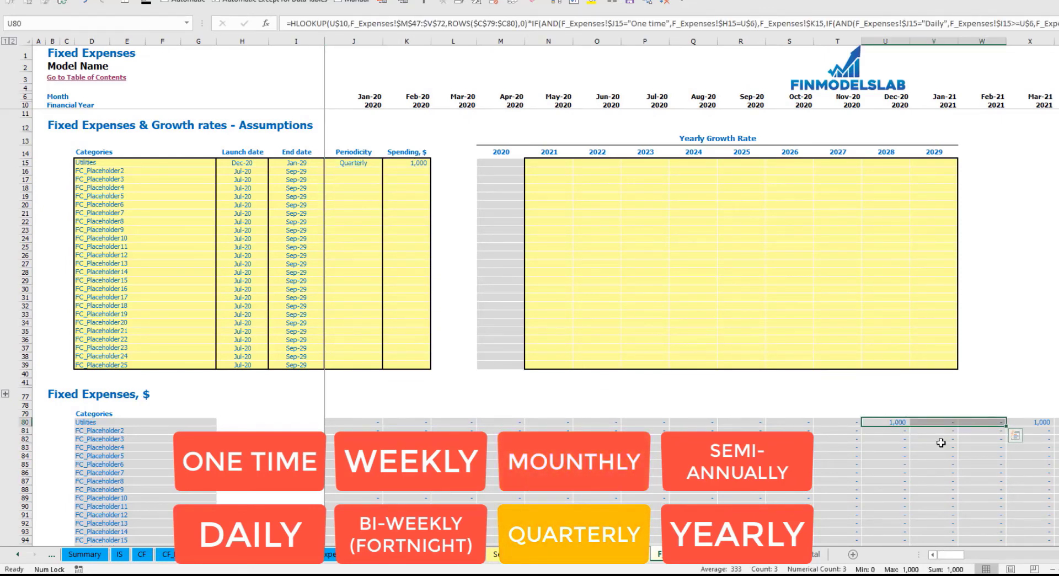
drag(960, 555, 965, 561)
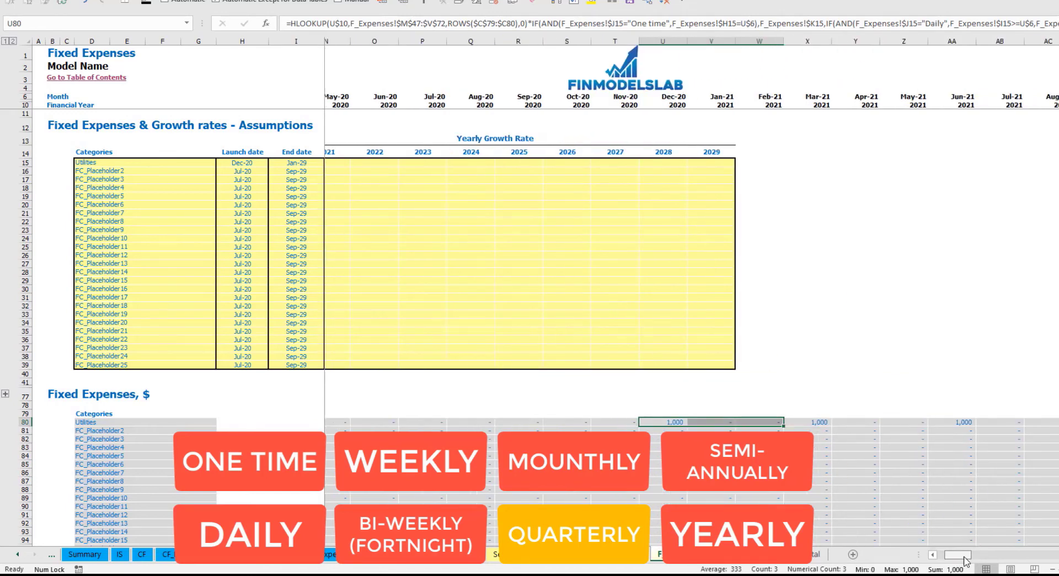
drag(849, 422, 940, 422)
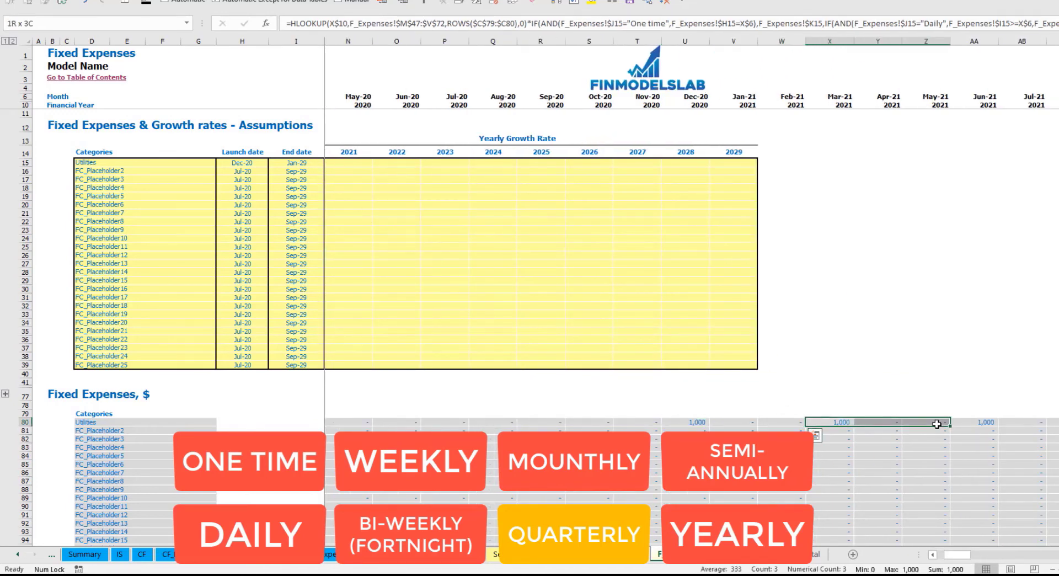
- Change the Utilities periodicity to Semi-Annually and check the six calculated months starting in Dec-20
drag(966, 555, 951, 556)
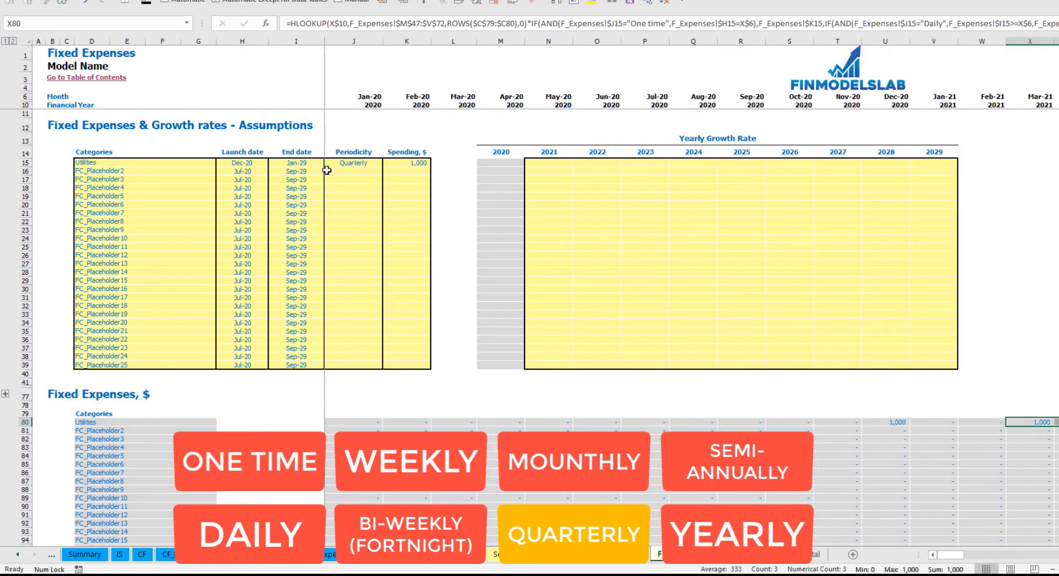
click(356, 163)
click(387, 163)
click(364, 218)
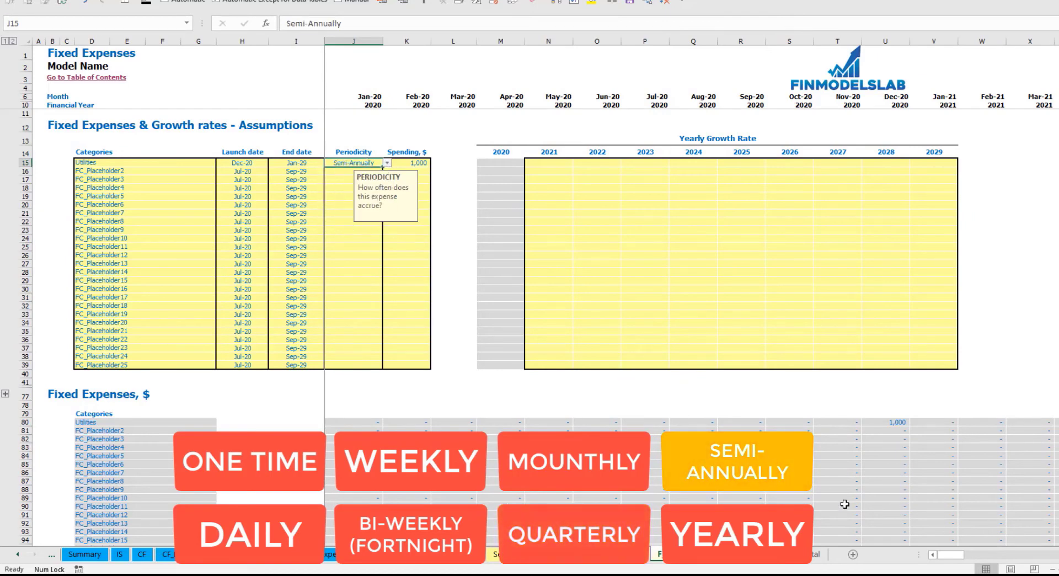
drag(952, 556, 969, 558)
drag(409, 422, 638, 422)
- Change the Utilities periodicity to Yearly and check the twelve calculated months starting in Dec-20
drag(967, 555, 949, 555)
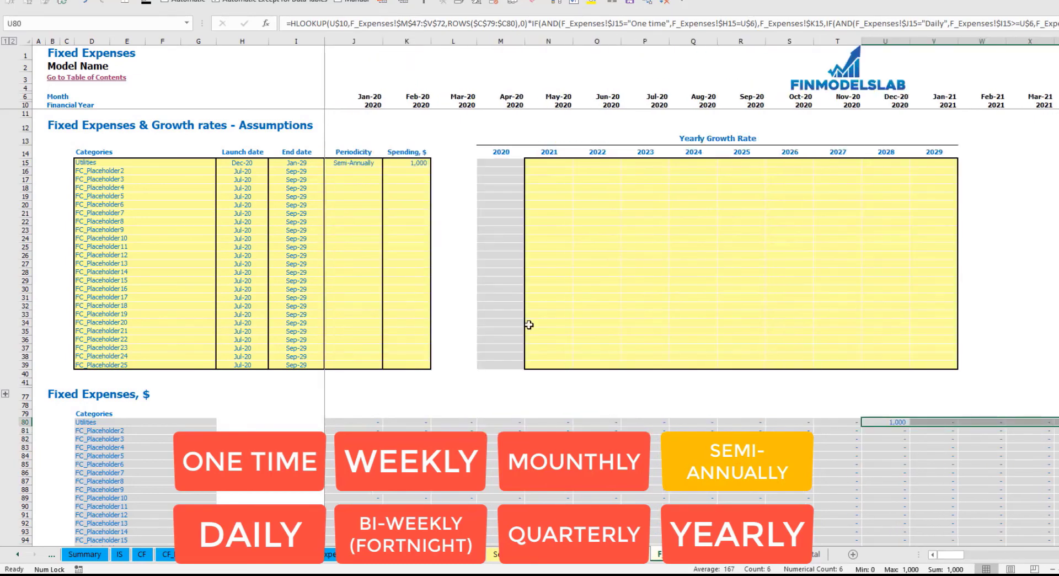
click(364, 161)
click(387, 162)
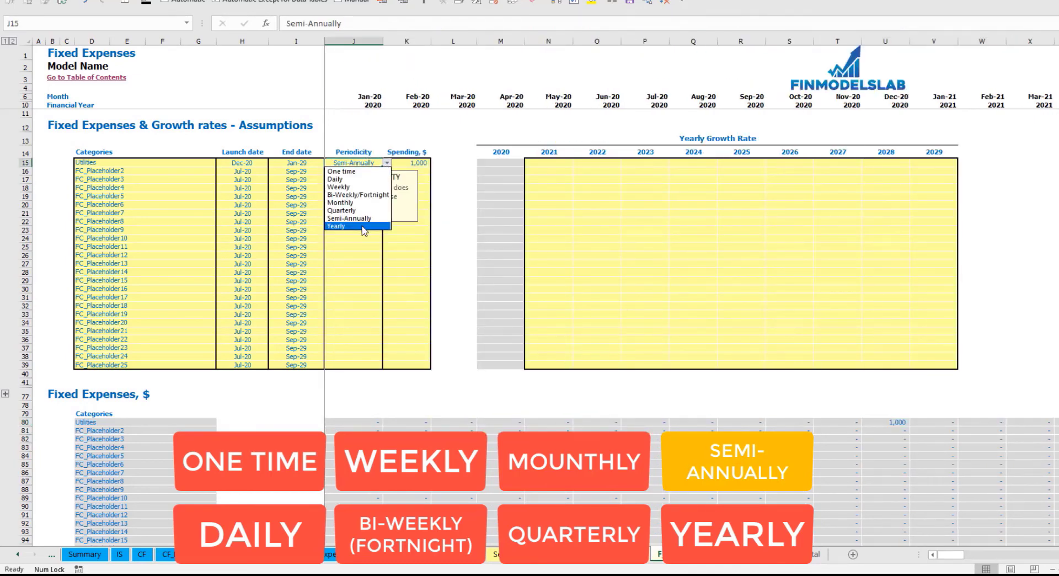
click(363, 226)
drag(966, 556, 977, 555)
drag(418, 425, 943, 424)
- Set the Utilities periodicity back to Monthly
drag(963, 556, 942, 555)
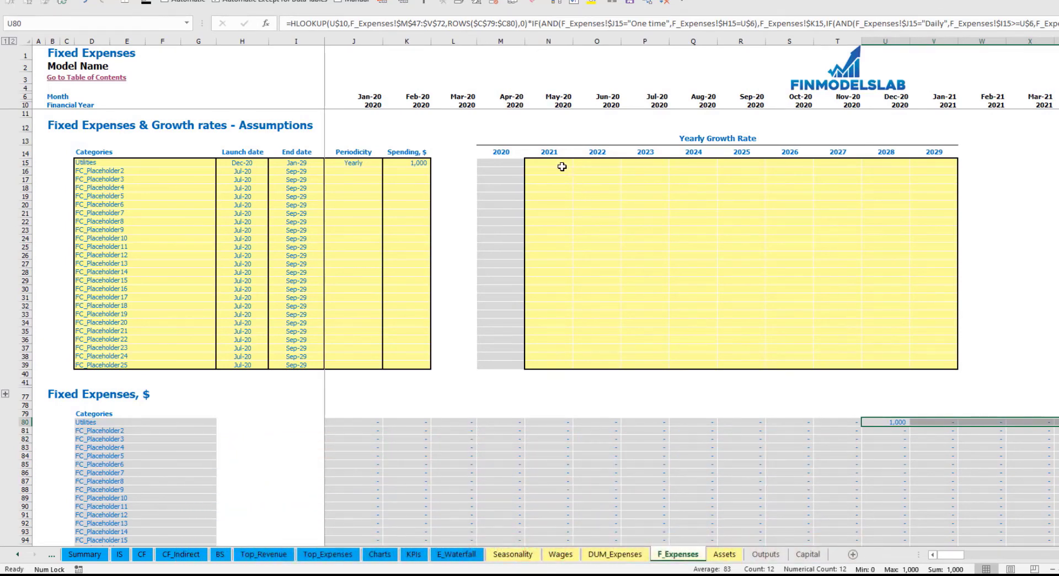
click(366, 163)
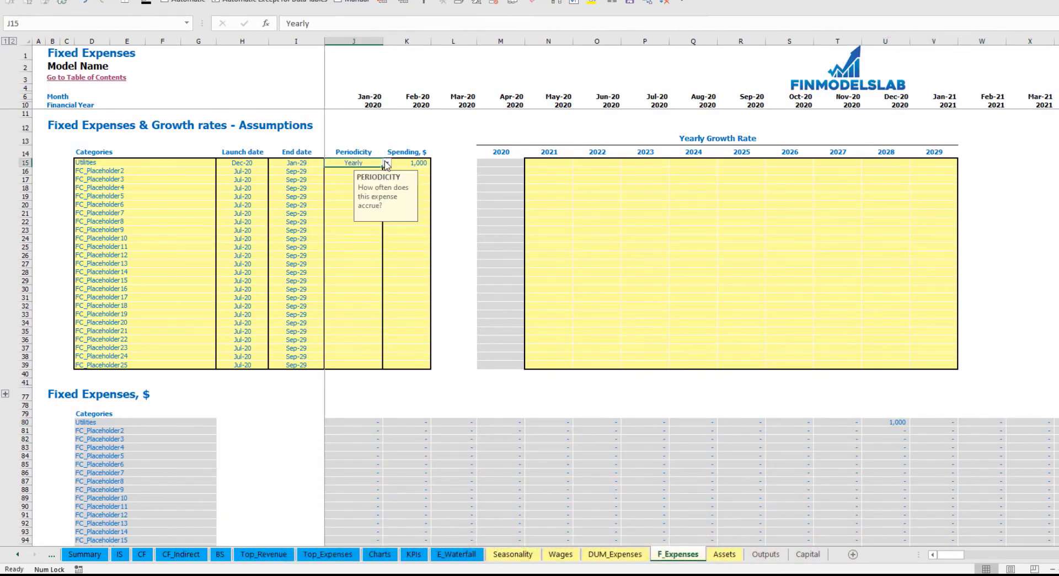
click(386, 164)
click(353, 202)
- Set the Utilities launch date to Aug-20
click(272, 164)
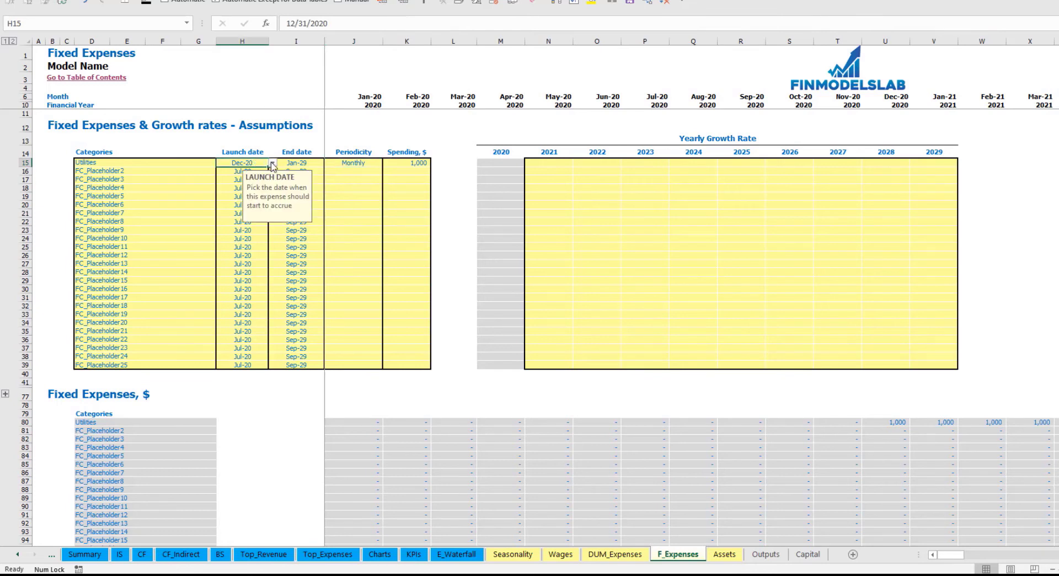
click(271, 164)
scroll(243, 199, up, 3)
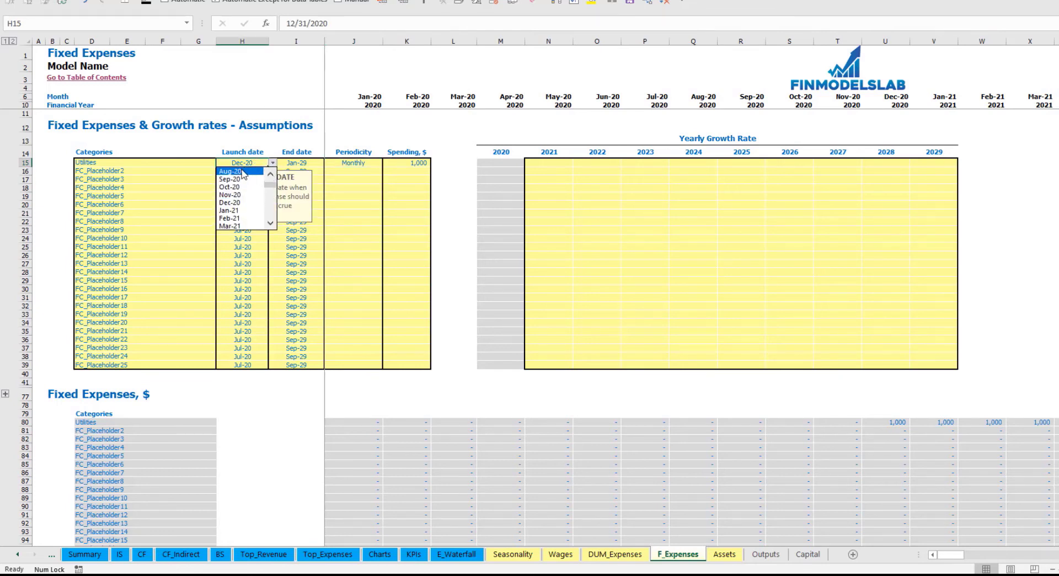
click(232, 171)
click(397, 137)
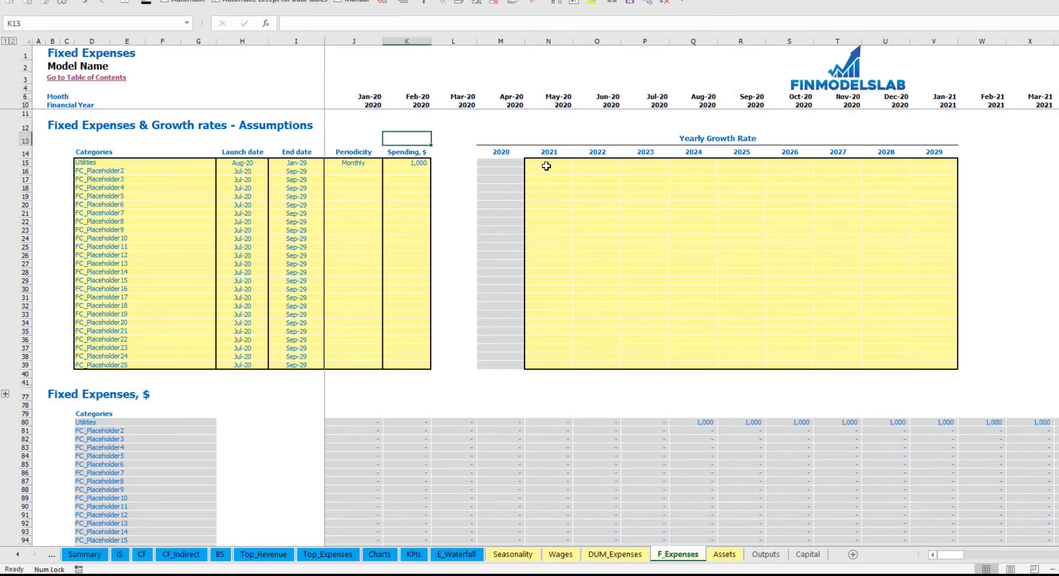
- Enter yearly growth rates for Utilities of 5% in 2021 and 4% in 2022
click(546, 166)
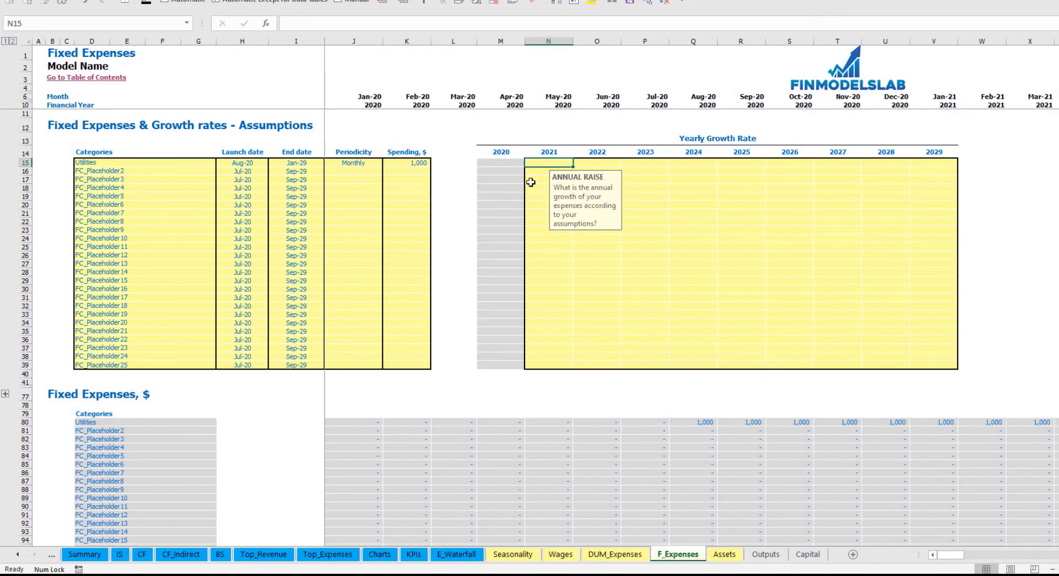
text(5%)
key(ctrl+Return)
key(Right)
text(4%)
key(Tab)
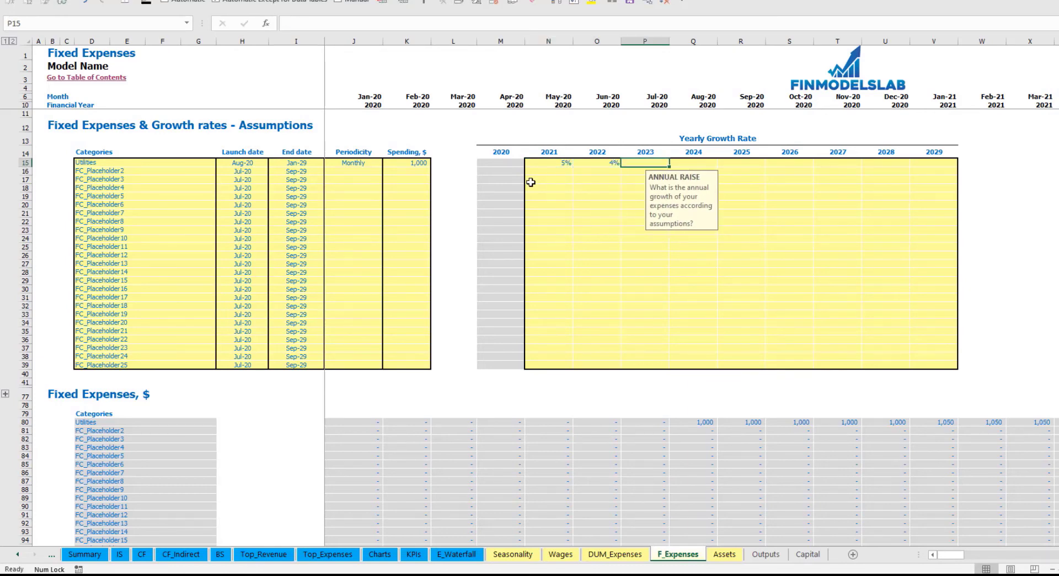
- Enter a 2% Utilities growth rate for 2023 and copy it across 2024 through 2029
text(2%)
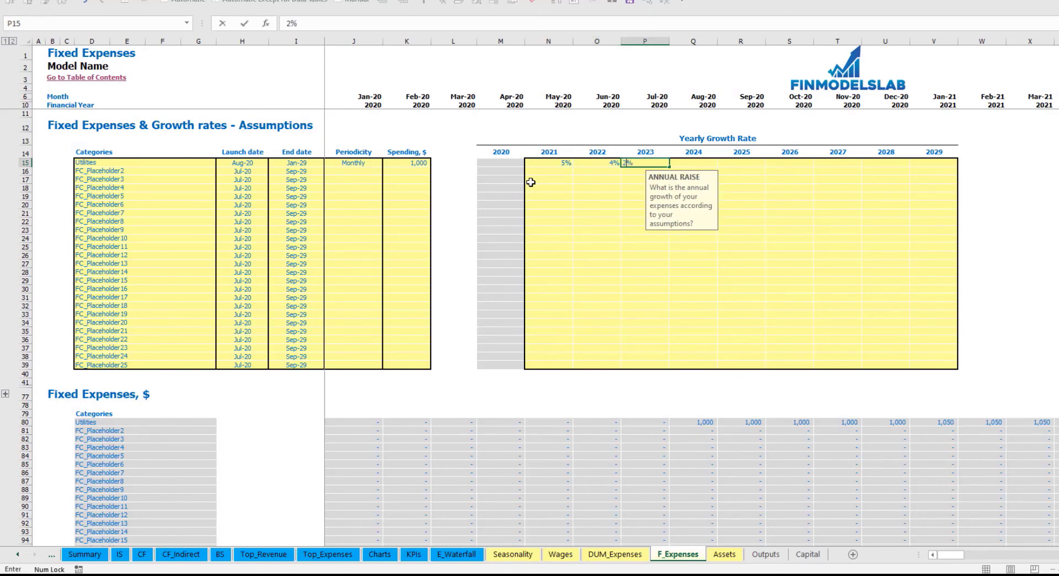
key(ctrl+Return)
key(ctrl+c)
key(Right)
key(shift+Right)
key(shift+Right)
key(shift+Right)
key(shift+Right)
key(shift+Right)
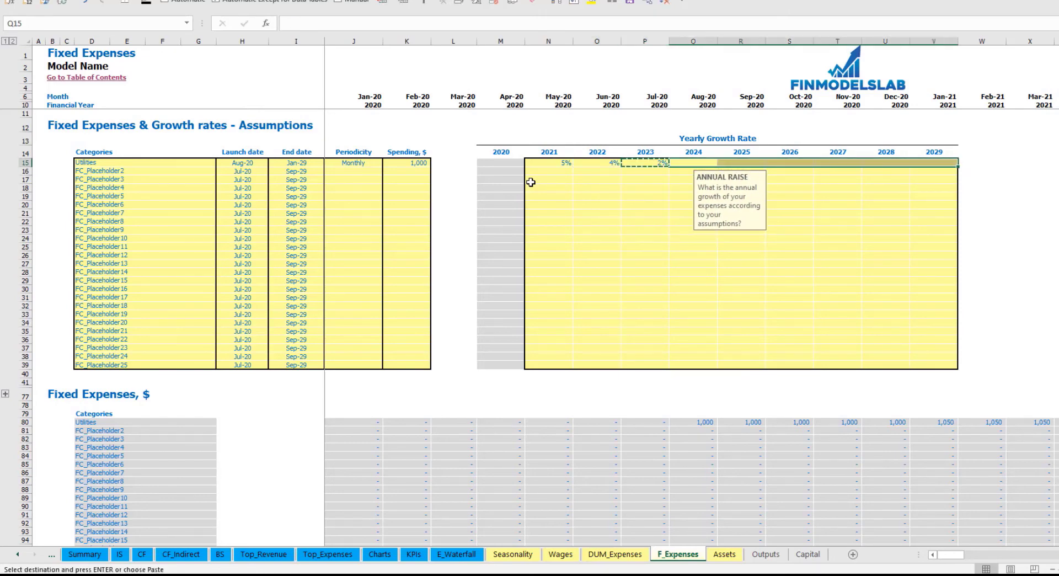
key(ctrl+v)
click(1035, 245)
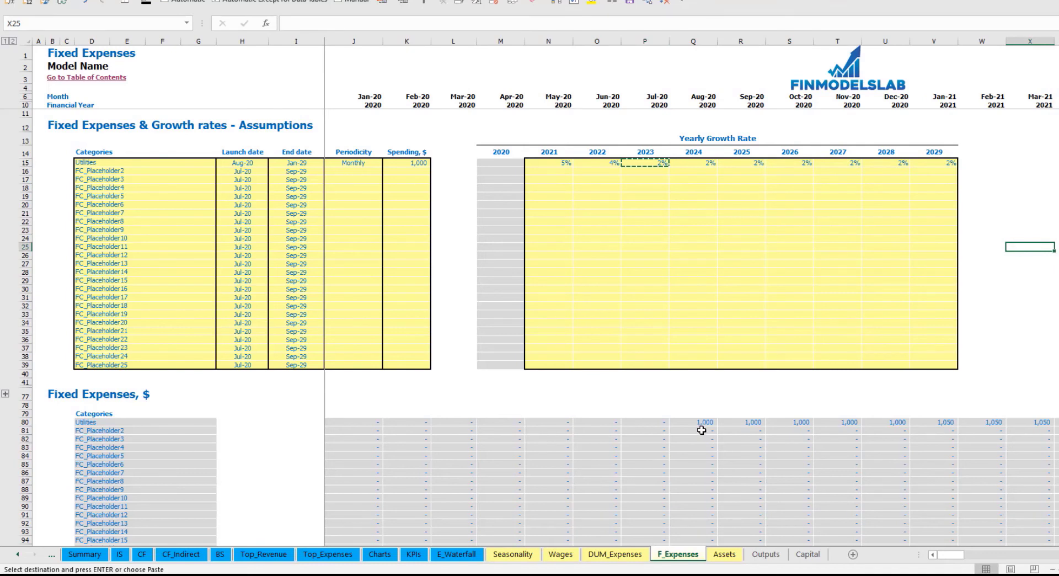
- Check how the growth rates affect the calculated Utilities amounts in Jan-21 and Jan-22
click(928, 422)
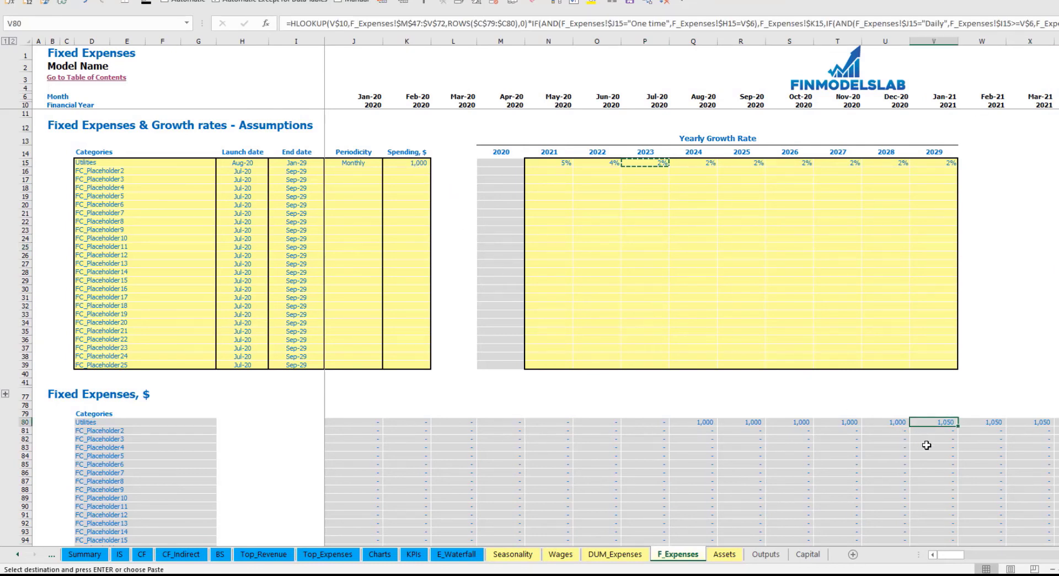
drag(953, 555, 968, 557)
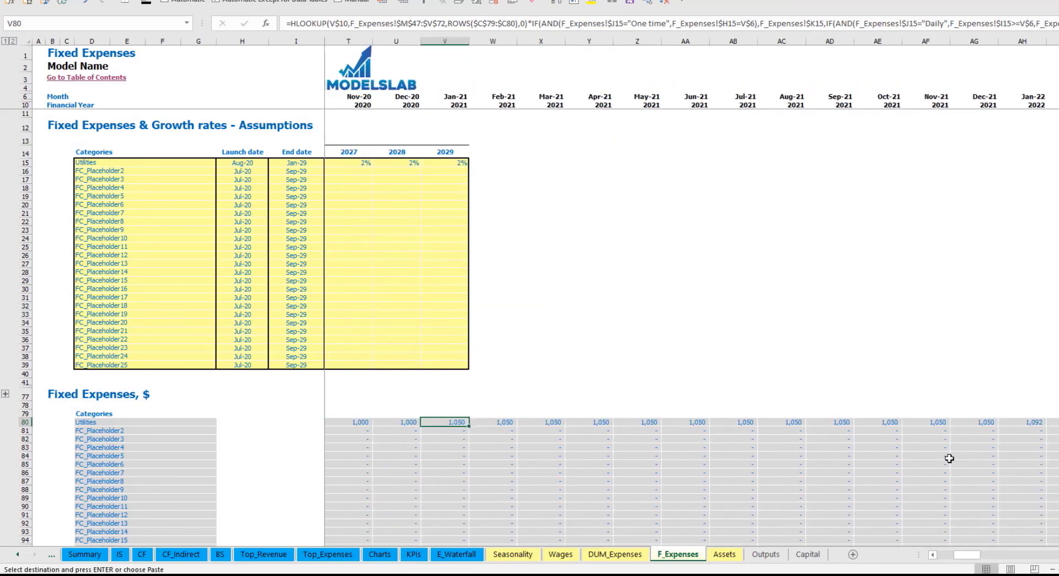
click(1022, 423)
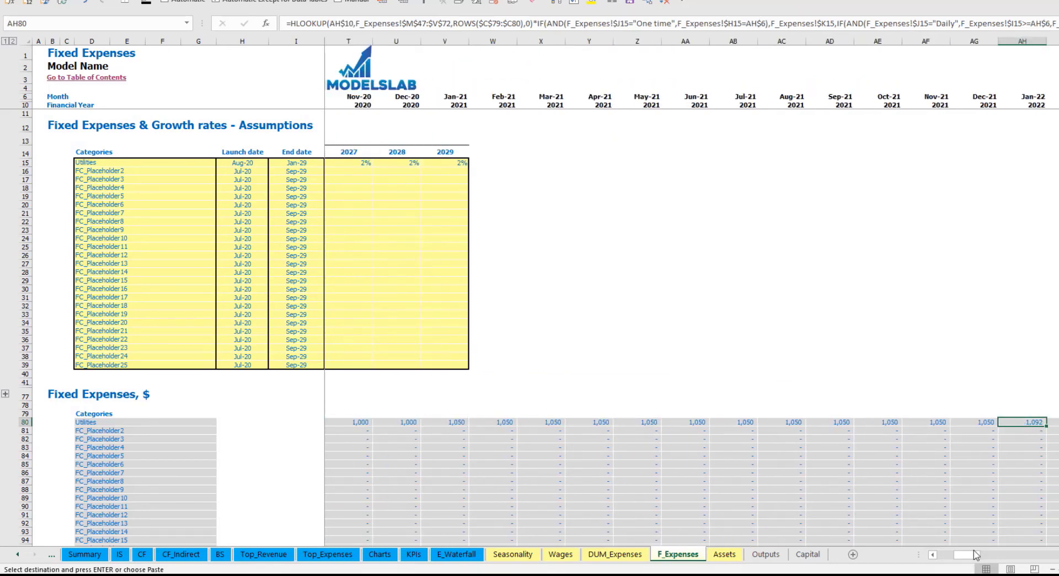
- Open the income statement sheet and review the Utilities line under Fixed Expenses
drag(975, 554, 772, 535)
click(120, 555)
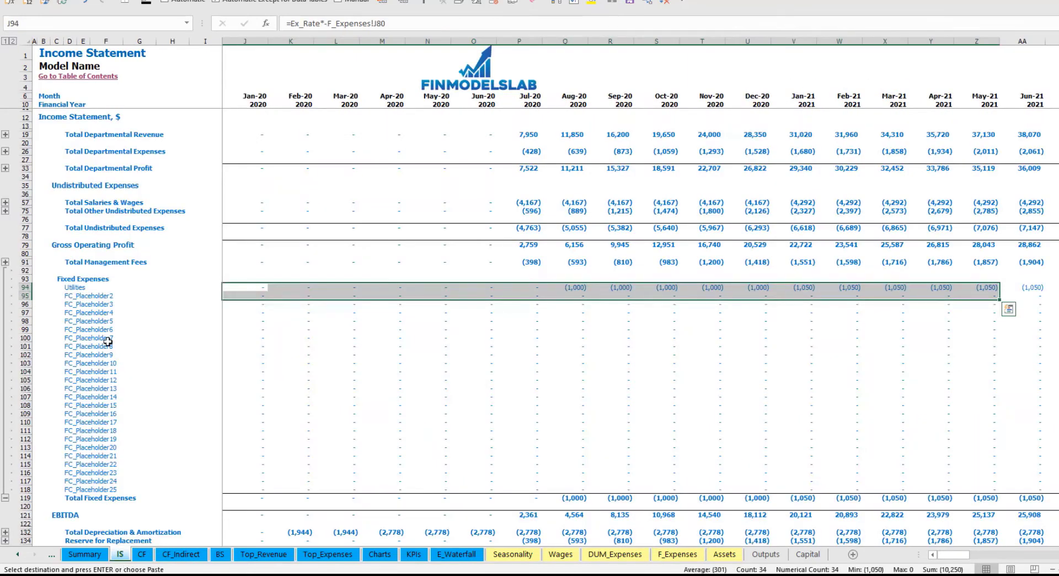
click(88, 279)
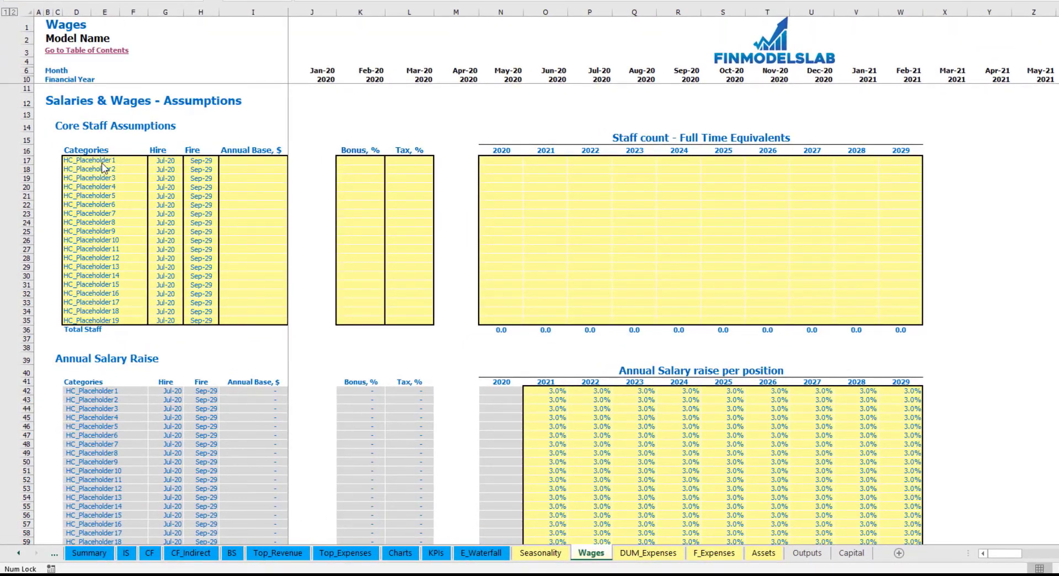
- Name the first staff category in the Wages sheet's Core Staff Assumptions CEO
click(119, 160)
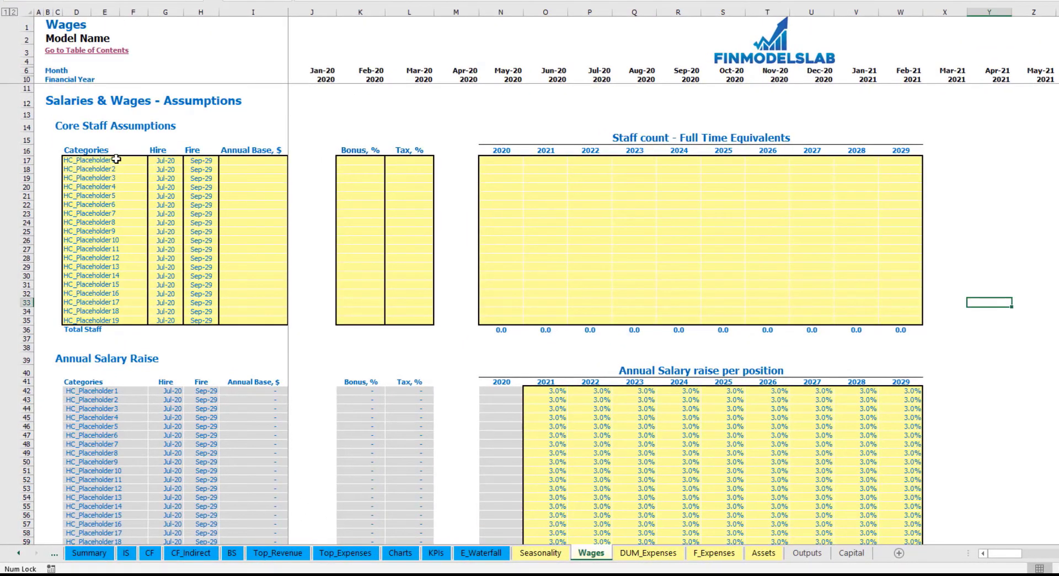
click(115, 160)
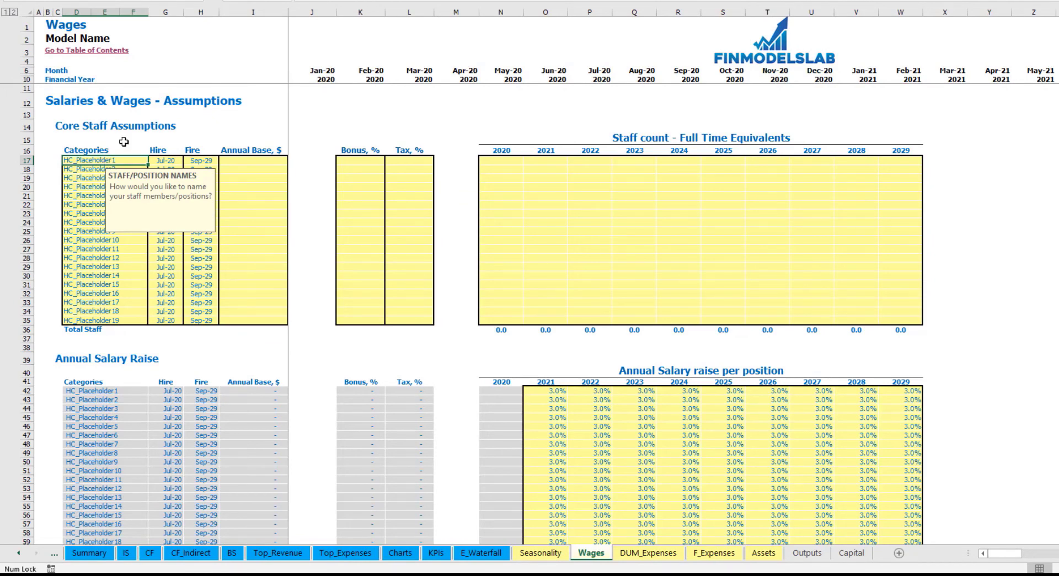
text(CEO)
key(Return)
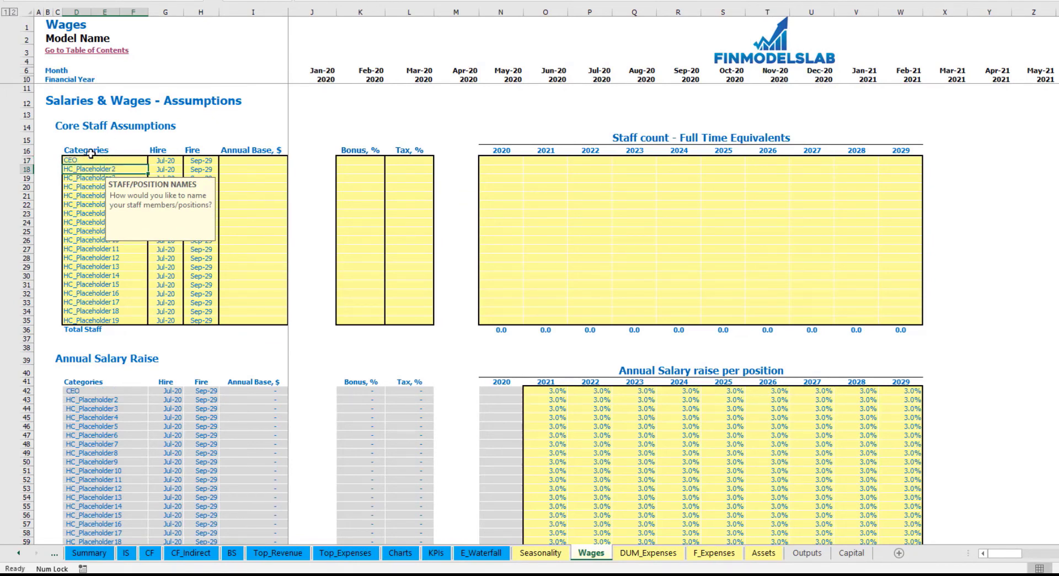
- Review the CEO's hire and fire dates and set the hire date to May-20
click(166, 160)
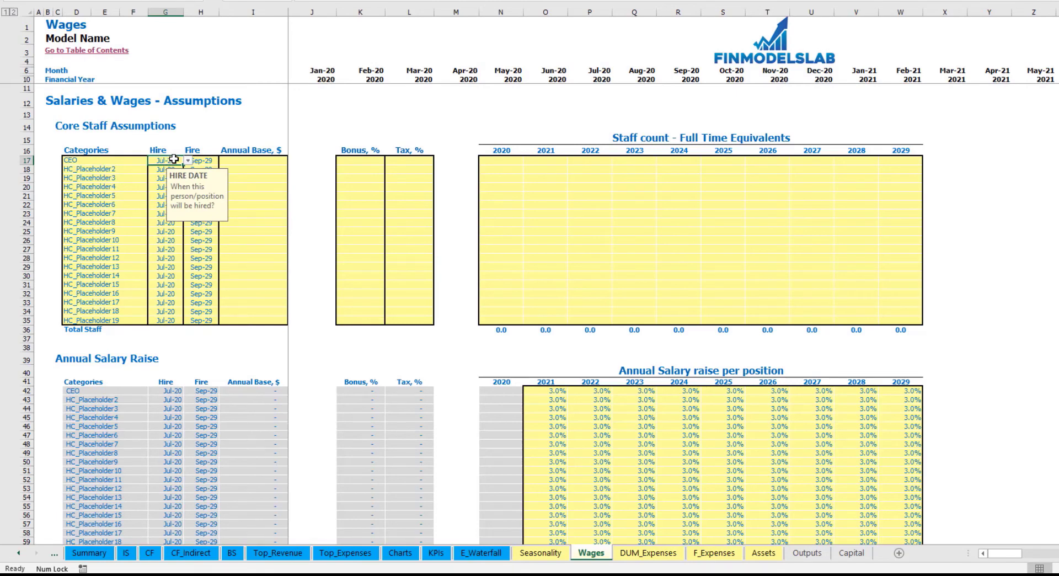
click(203, 160)
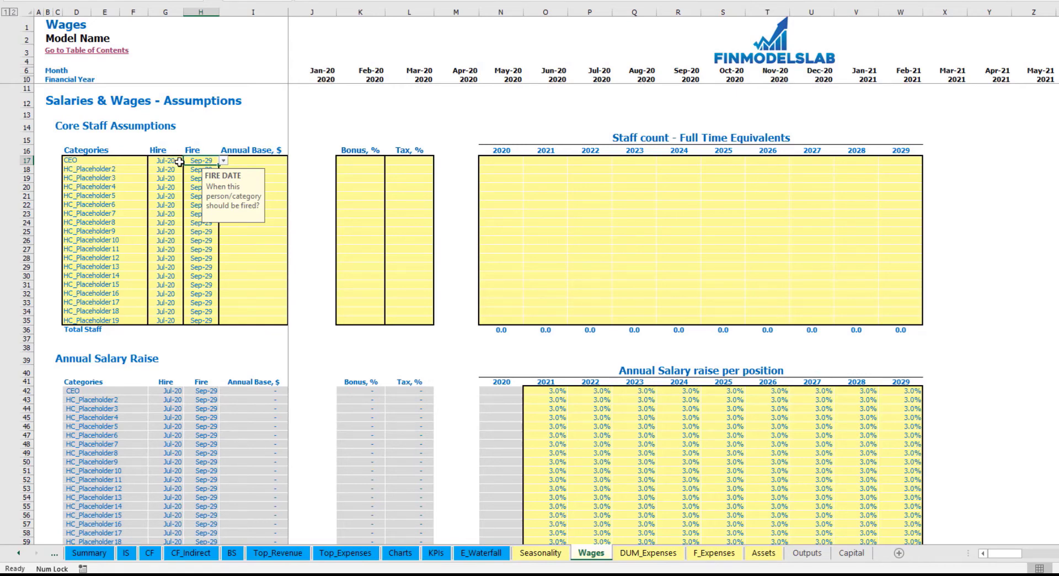
click(178, 160)
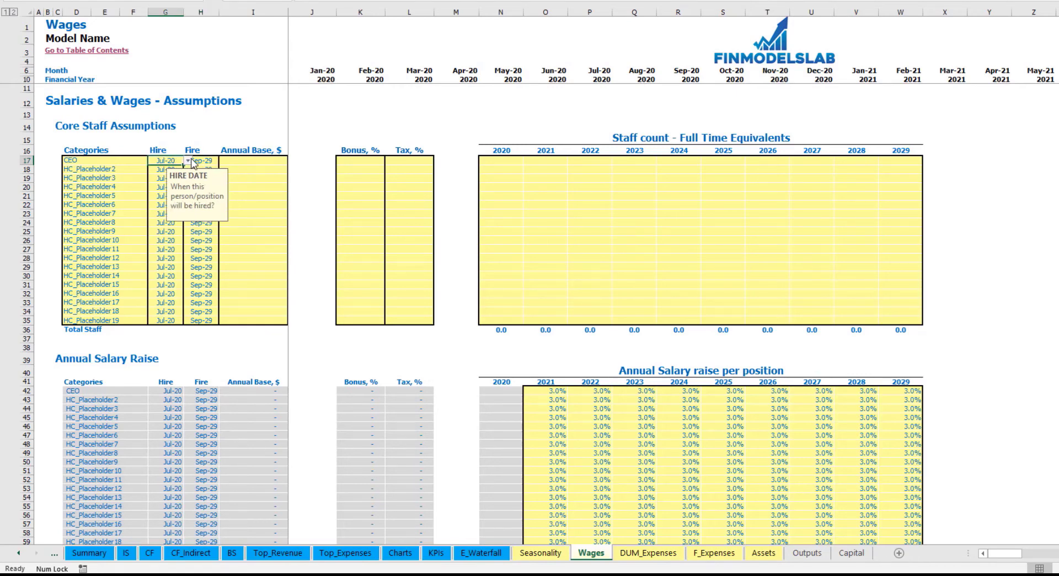
click(188, 160)
click(184, 225)
click(184, 224)
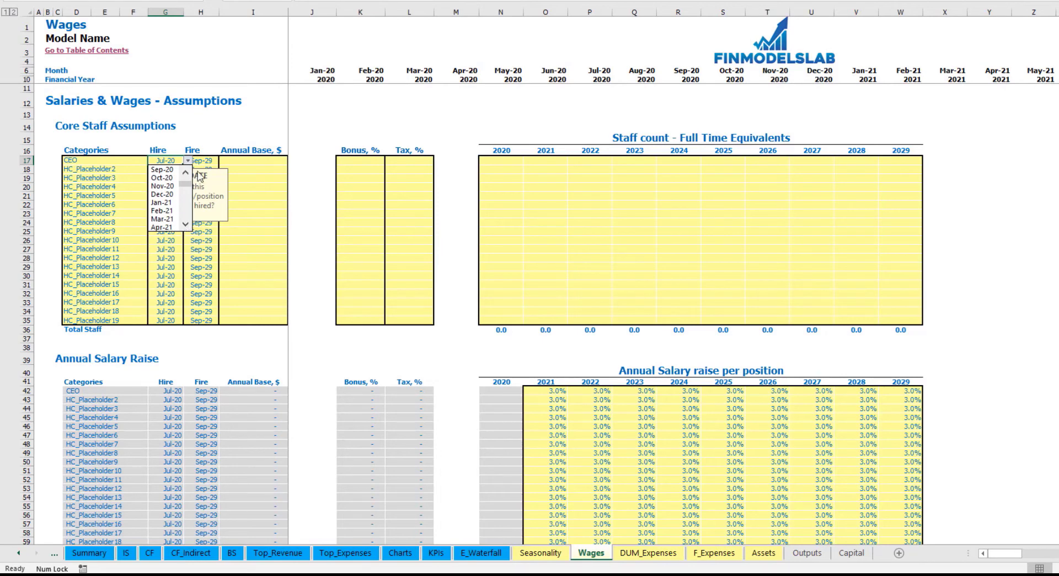
click(183, 173)
click(183, 172)
click(183, 173)
click(184, 174)
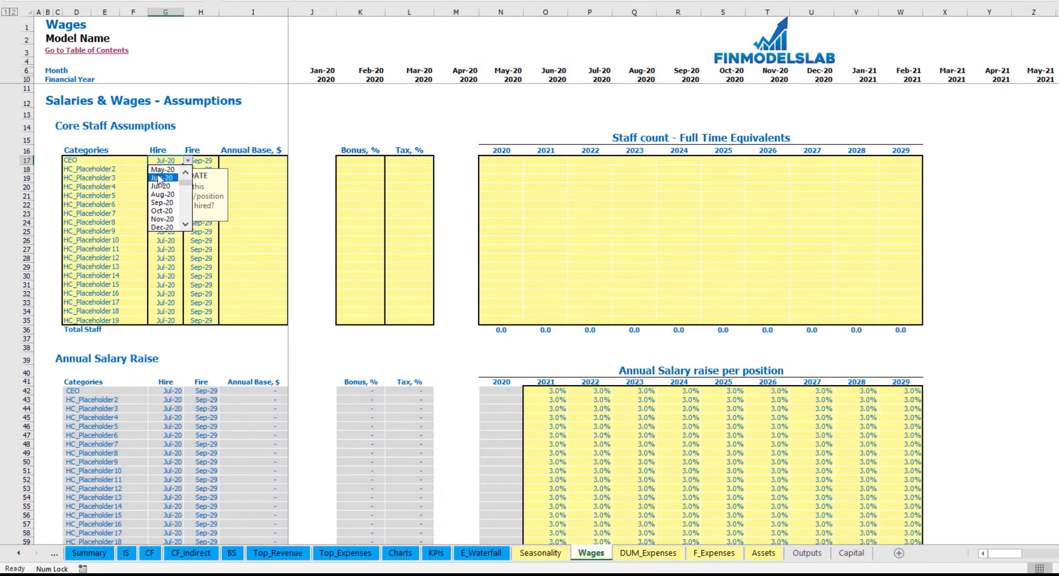
key(Up)
key(Return)
key(Right)
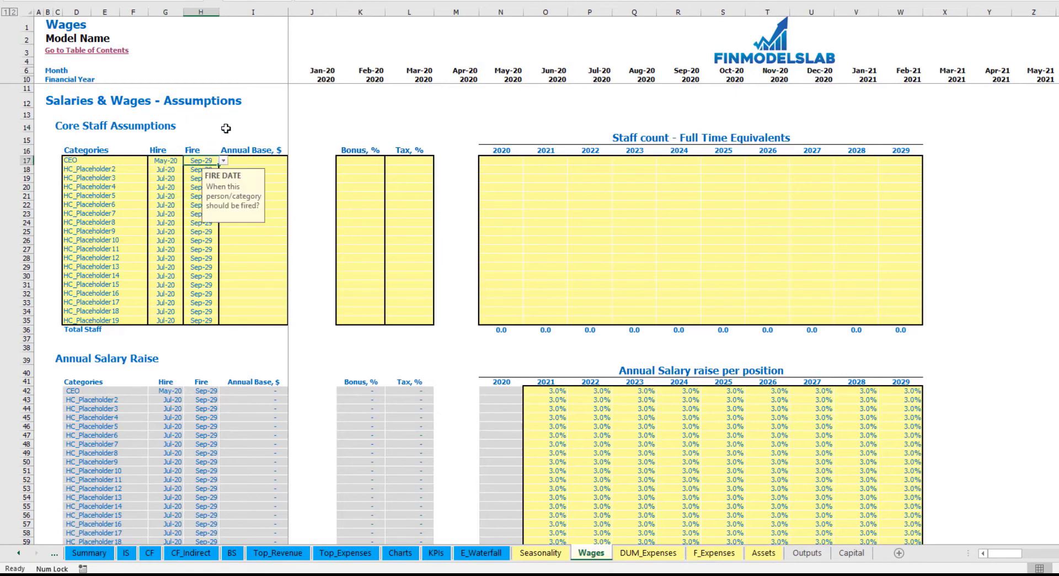
- Set the CEO's annual base salary to $50,000 in Core Staff Assumptions
click(237, 126)
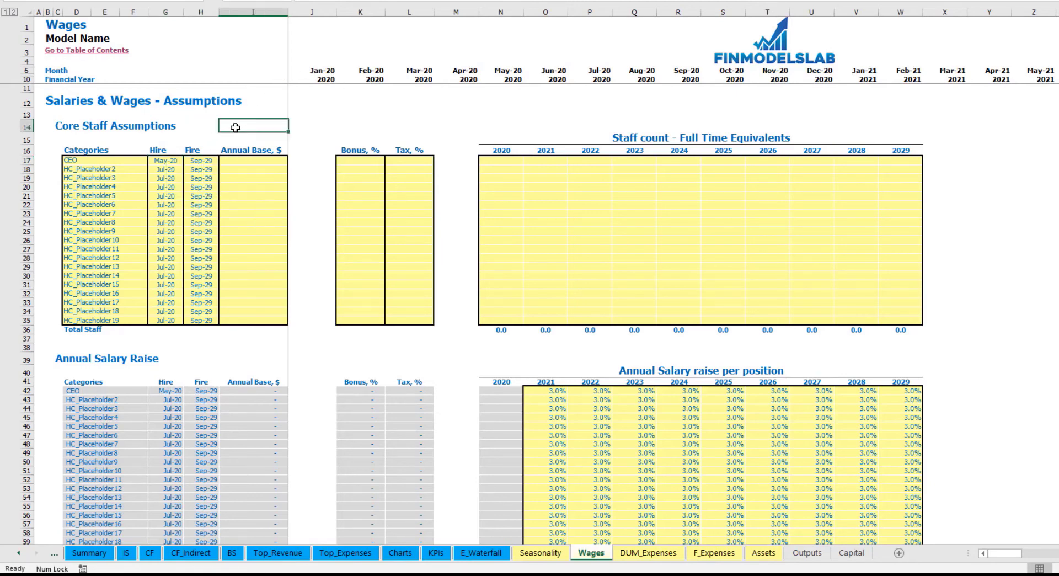
click(251, 163)
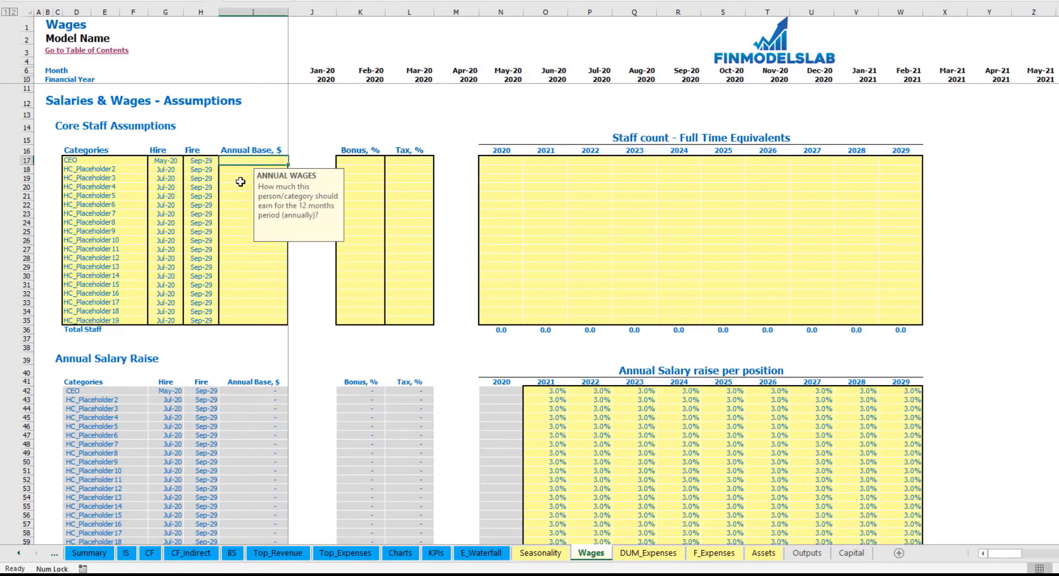
text(50)
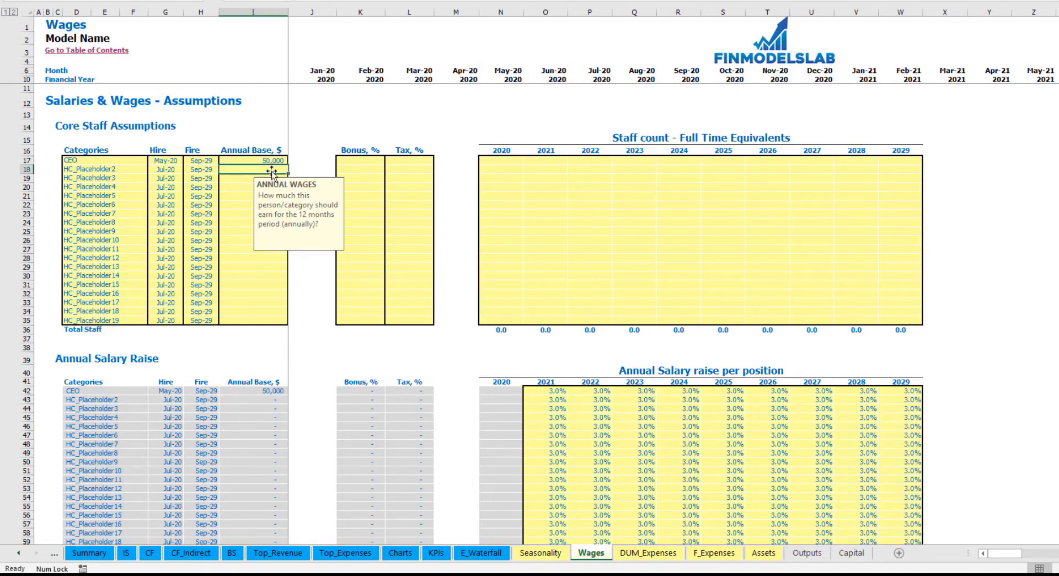
- Set the CEO's bonus rate to 5% and tax rate to 12%
click(320, 126)
click(361, 161)
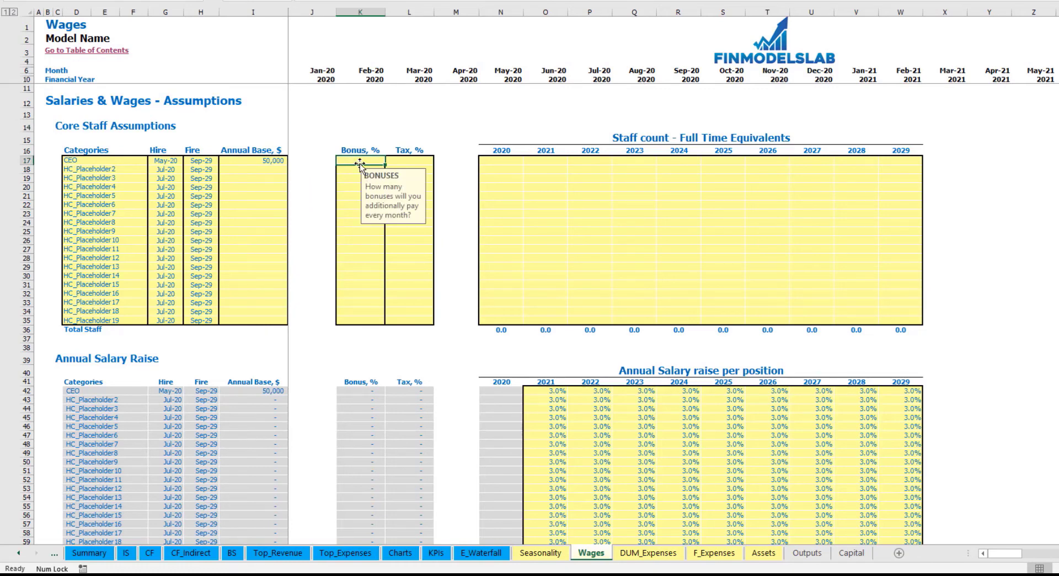
text(5)
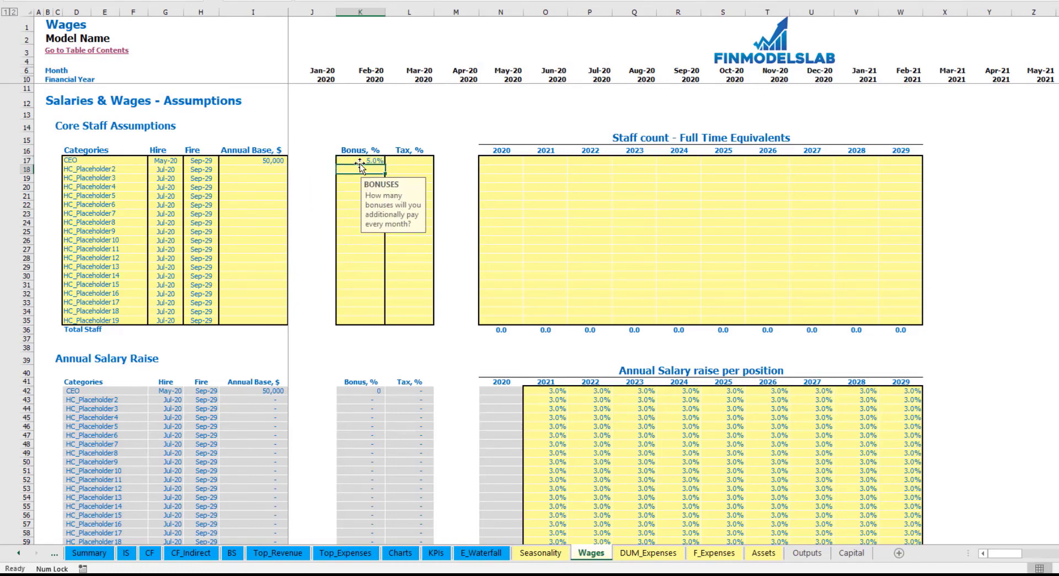
click(399, 160)
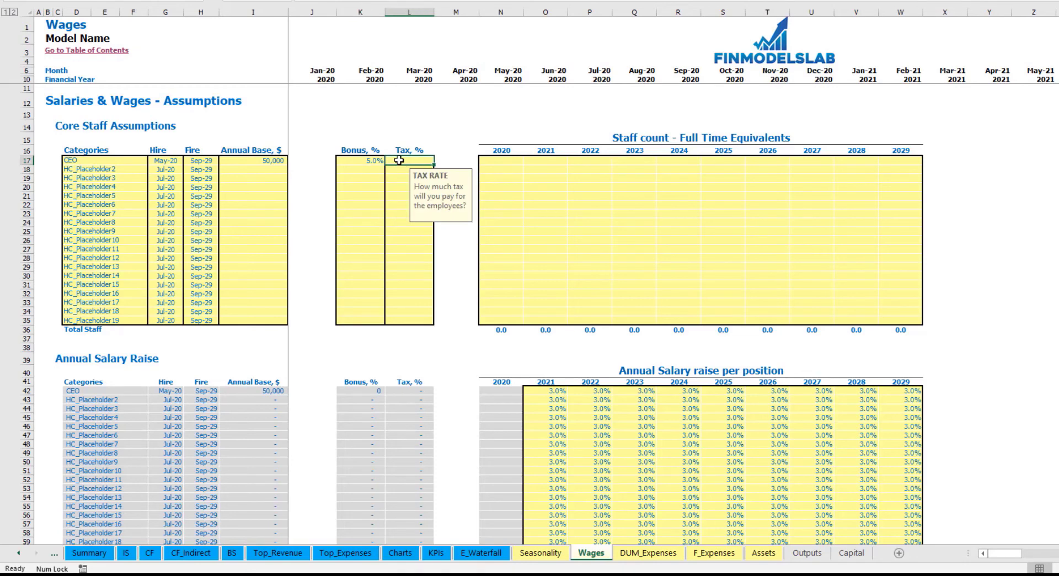
text(12)
key(Return)
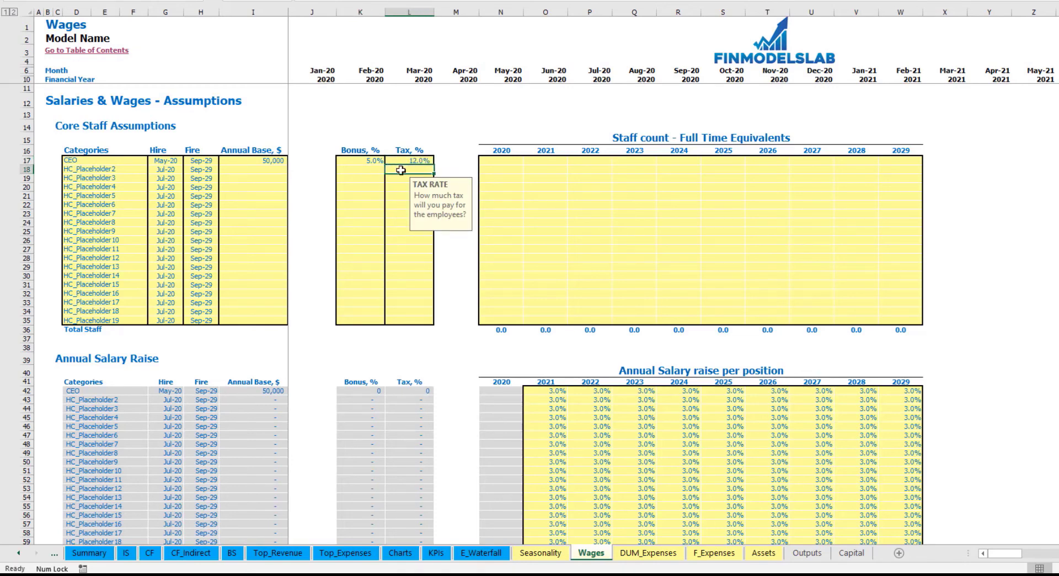
- Set the CEO's full-time equivalent staff count to 1 for every year from 2020 to 2029
click(503, 164)
text(1	1	1	1	1	1)
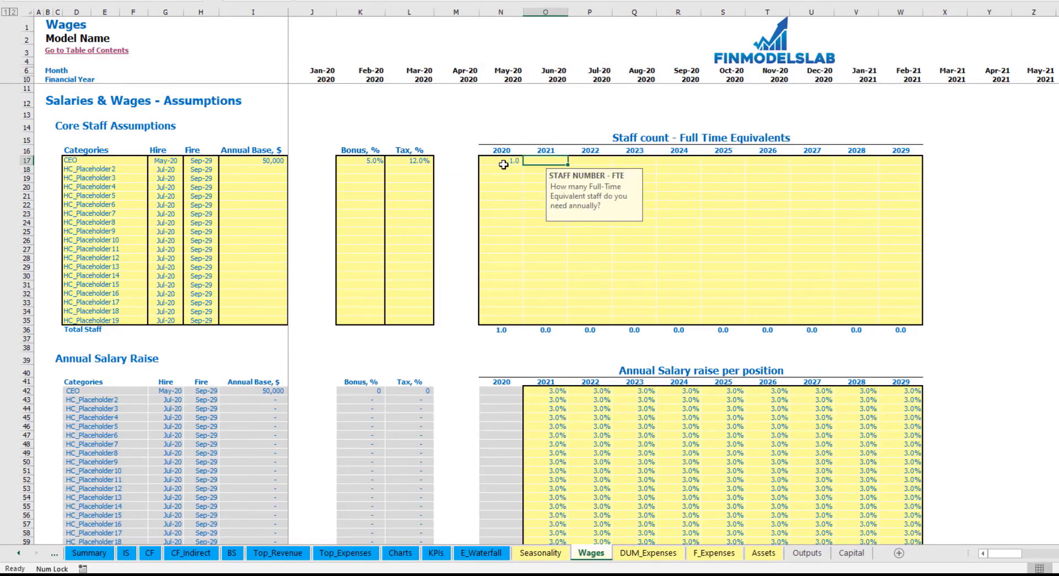
text(	1	1	1	1)
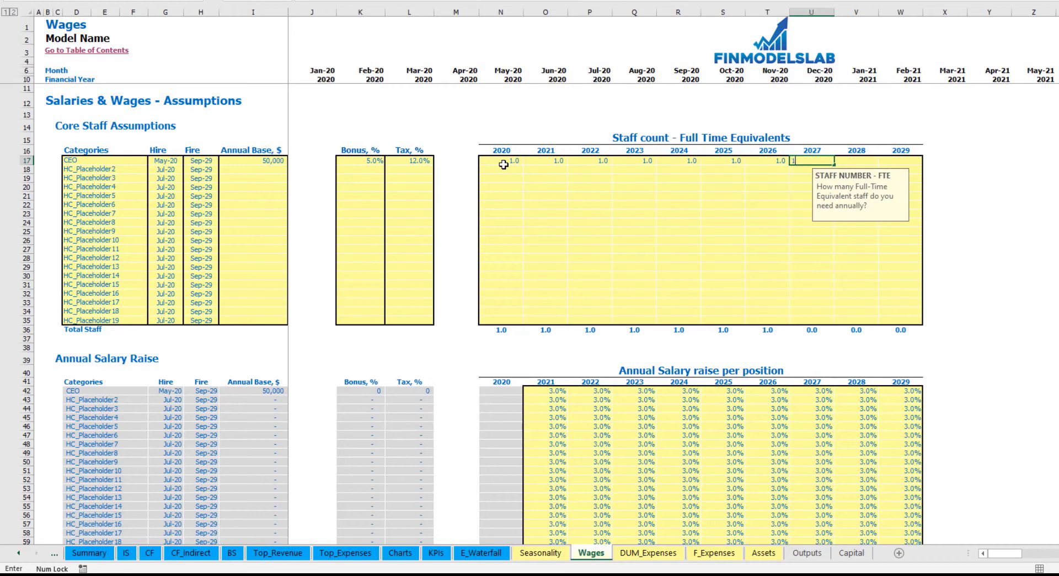
click(997, 150)
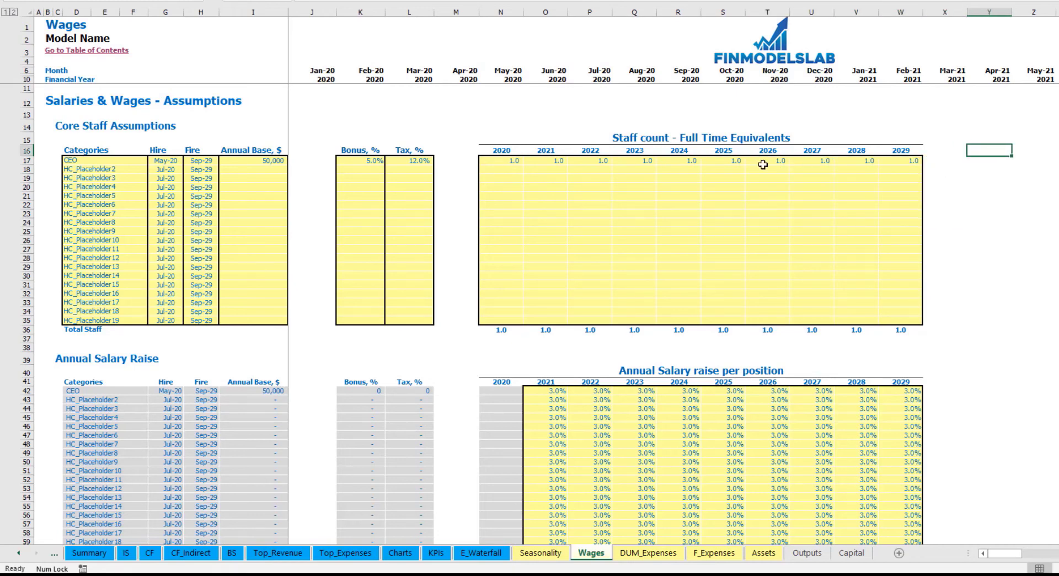
- Name the second core staff category Manger and set its hire date to Sep-20
click(96, 170)
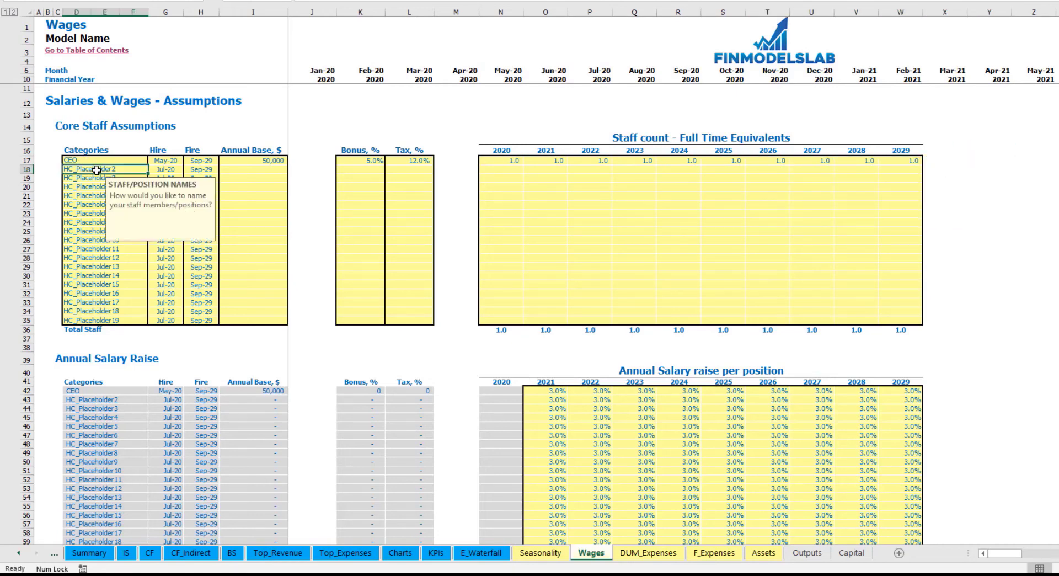
text(Manger)
key(Return)
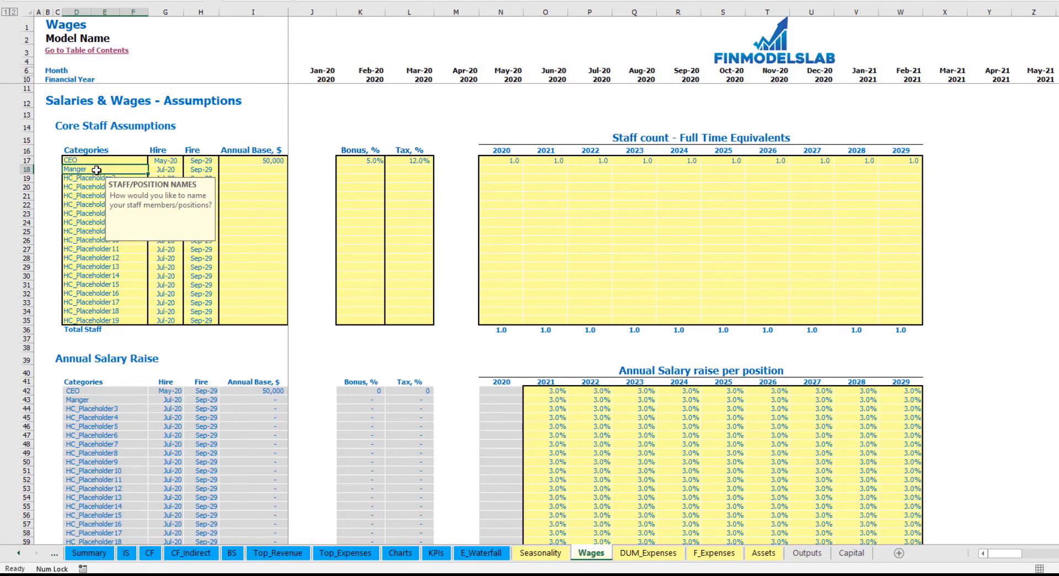
click(171, 168)
click(187, 169)
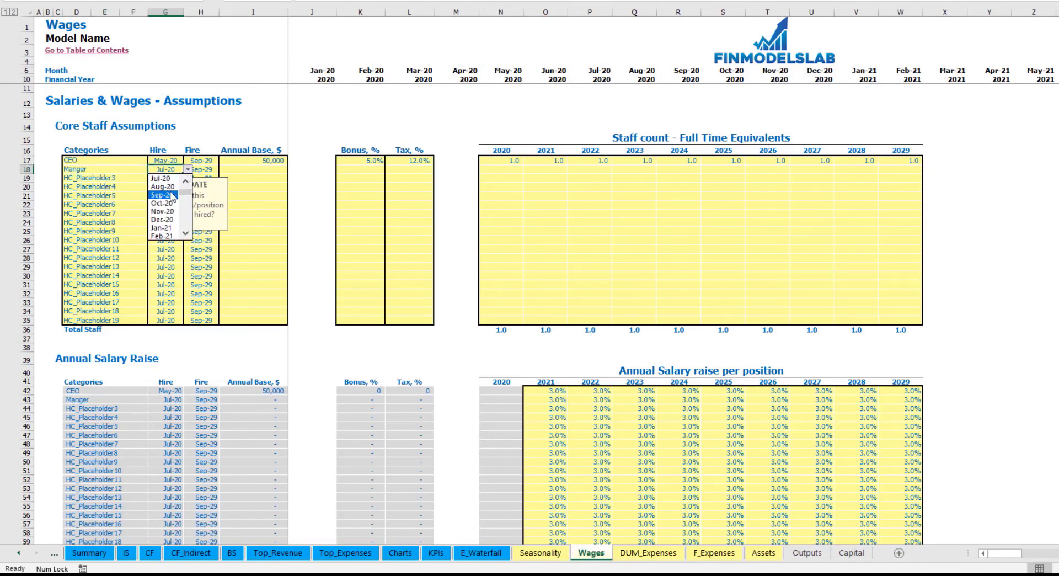
click(171, 195)
- Set the Manger category's fire date to Jun-28 and check its 2029 staff count cell
click(203, 169)
click(223, 169)
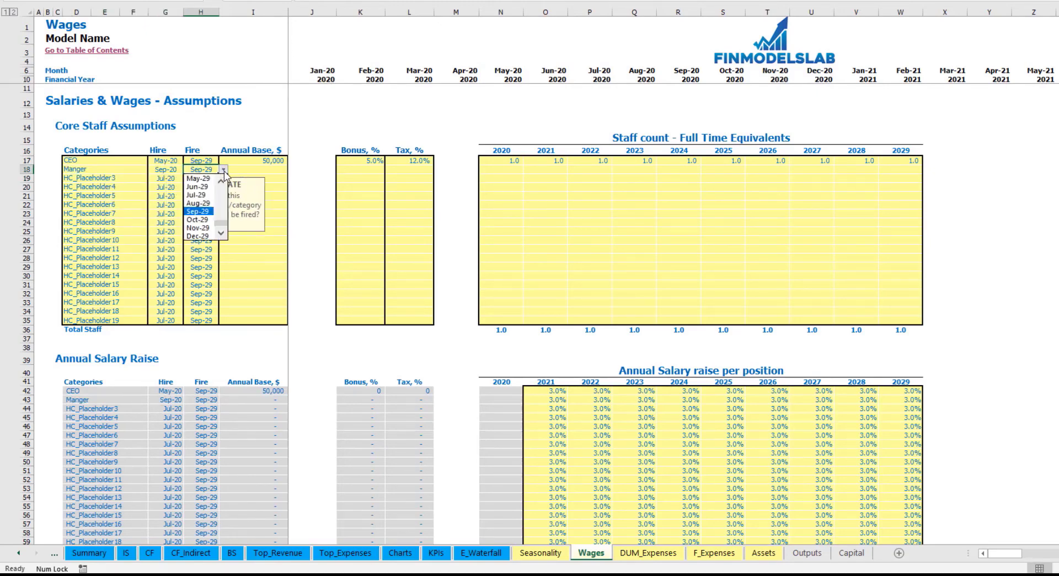
scroll(222, 185, up, 4)
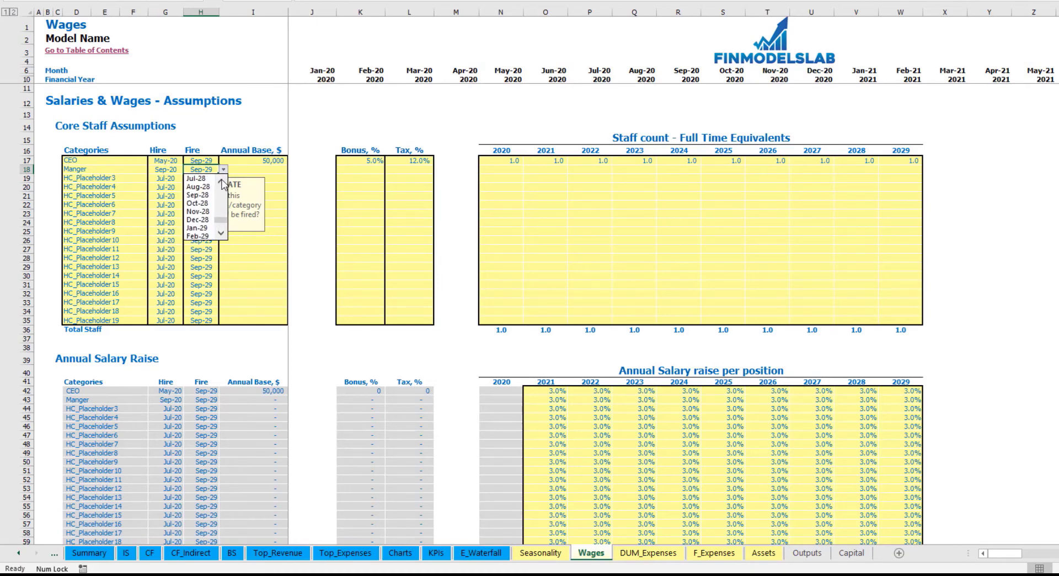
click(207, 179)
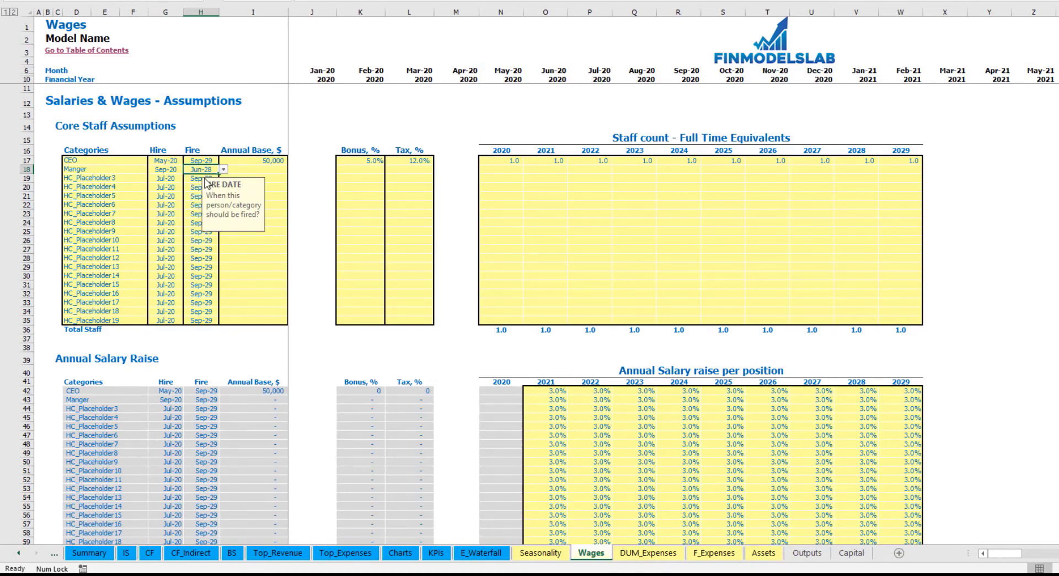
click(249, 136)
click(201, 170)
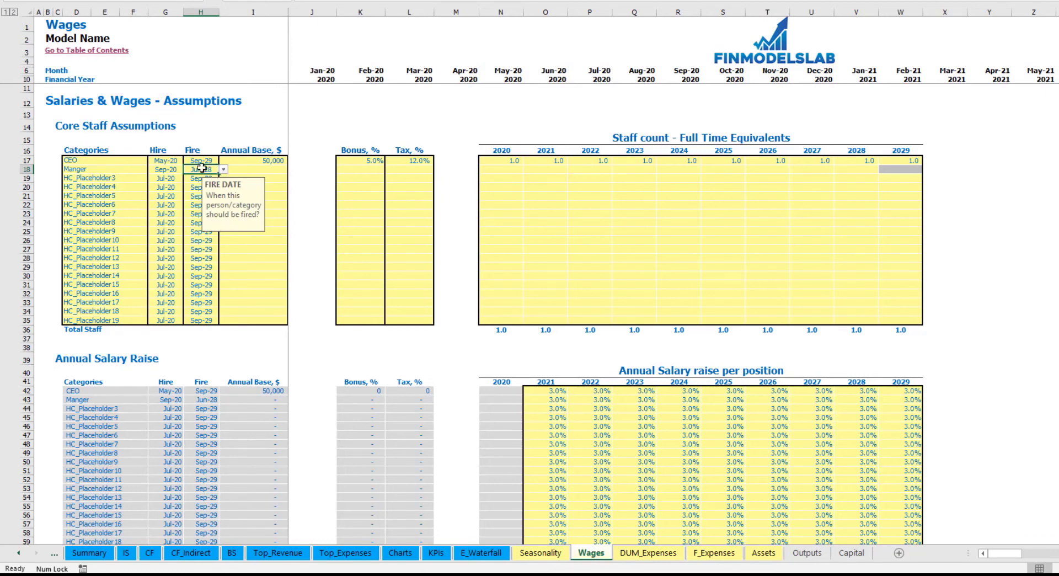
click(894, 170)
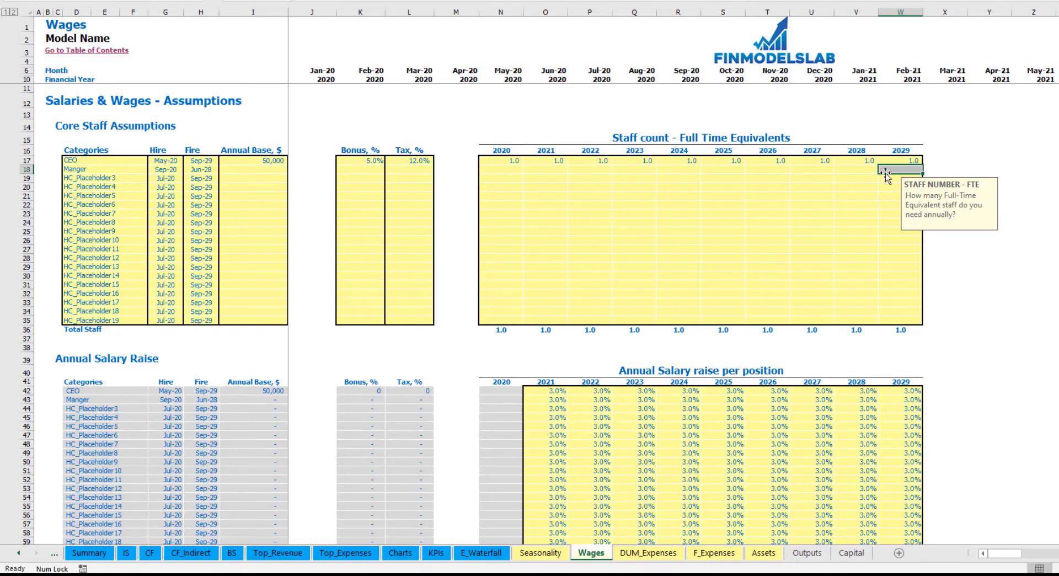
- Set the Manger category's annual base salary to $40,000 and its bonus rate to 3%
click(266, 171)
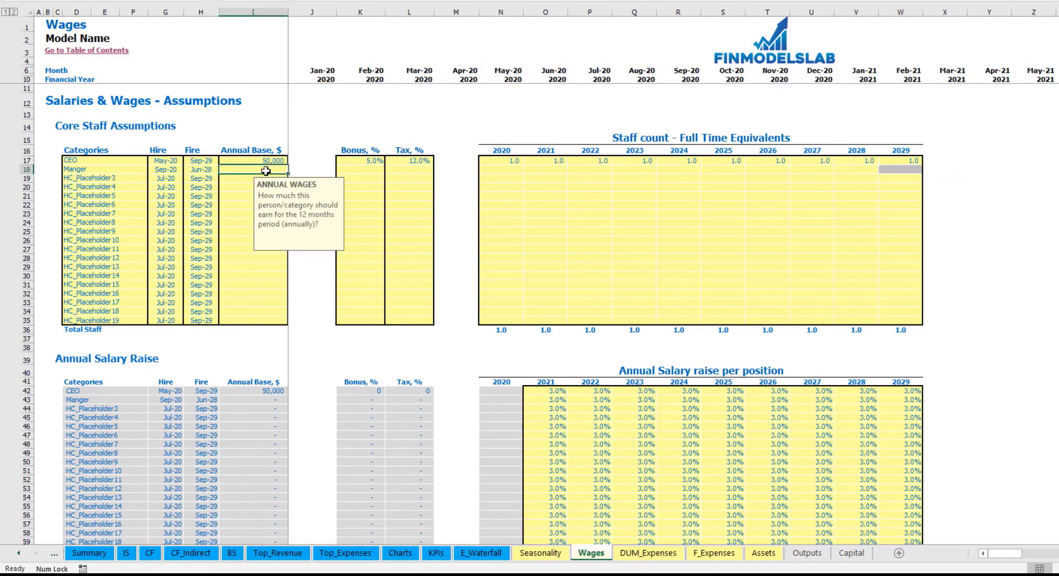
text(40000)
key(Return)
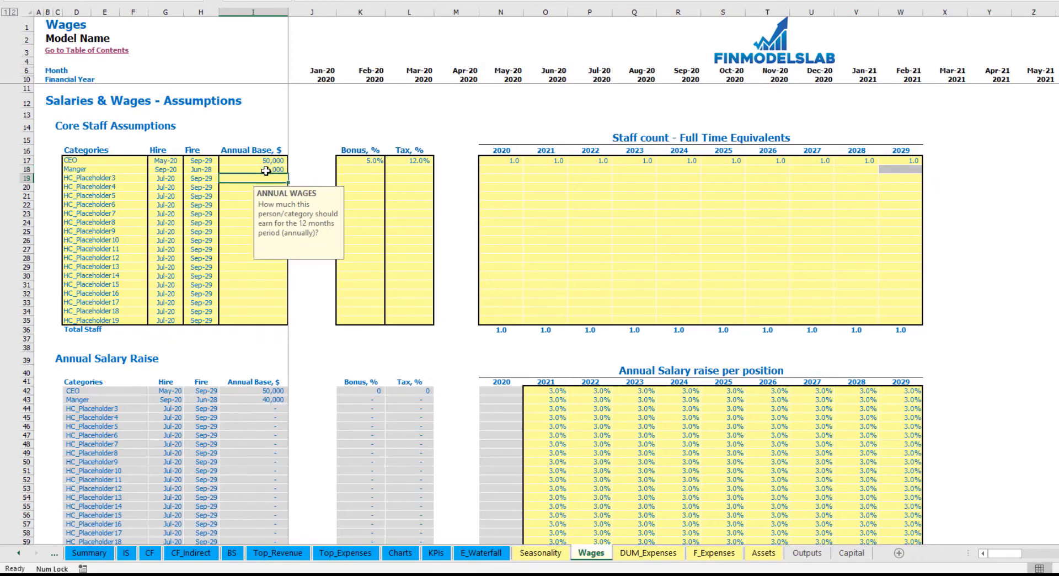
click(368, 171)
text(3)
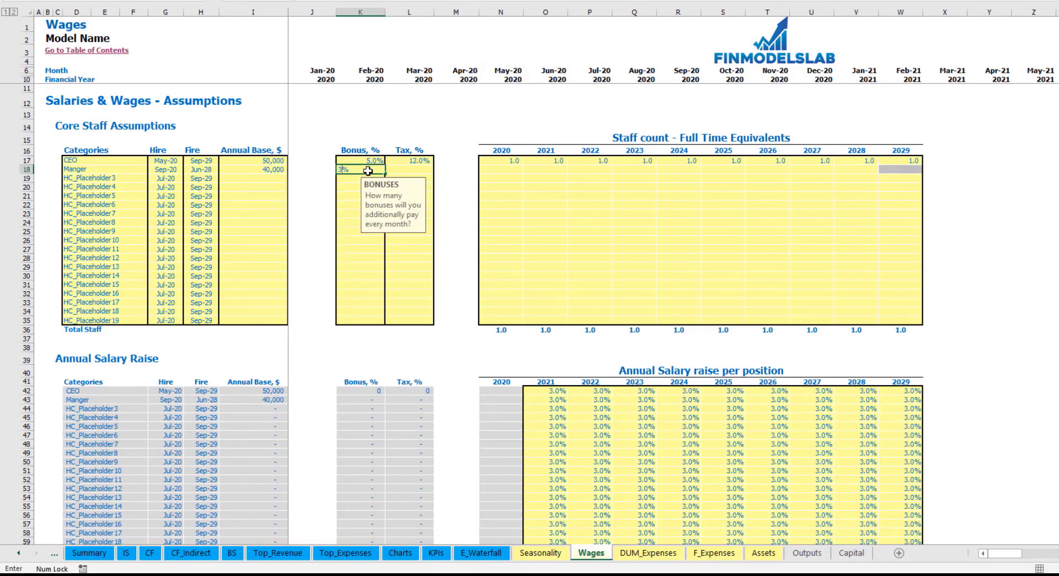
- Copy the CEO's 12% tax rate to the Manger category
click(416, 170)
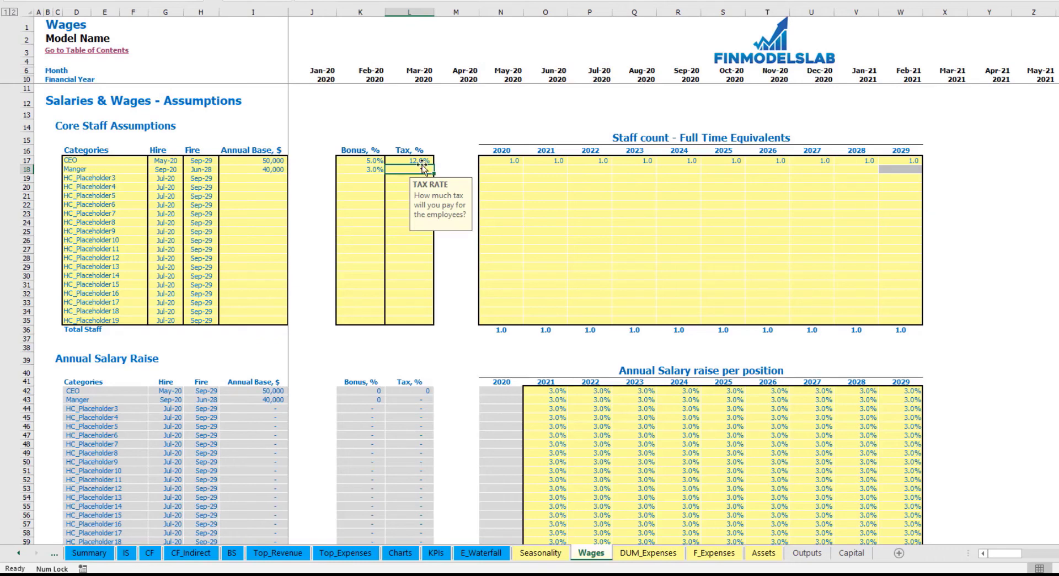
click(414, 158)
key(ctrl+c)
click(415, 169)
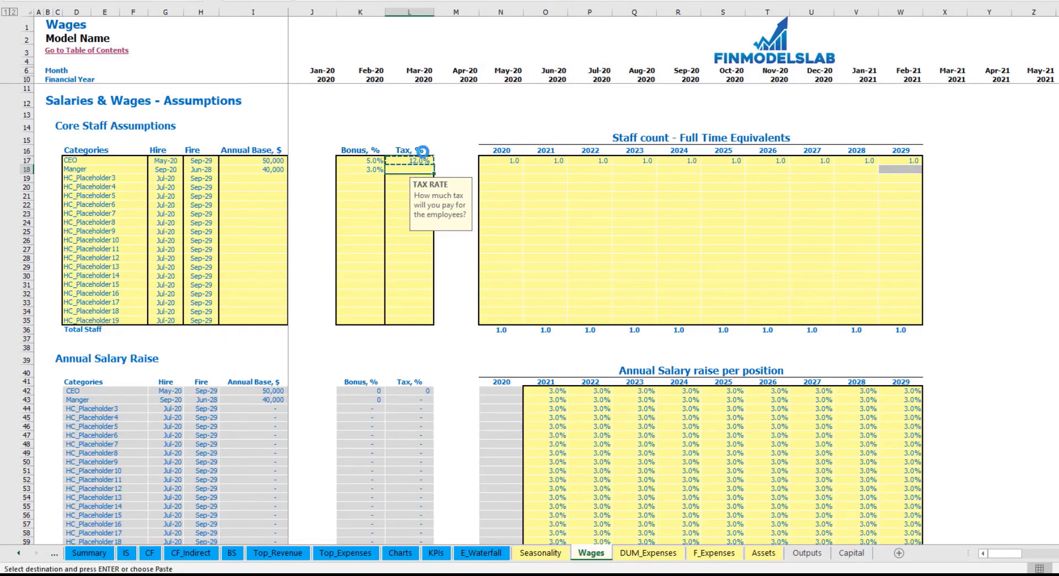
key(ctrl+v)
click(456, 125)
- Enter the Manger staff counts for 2020 through 2025 as 2, 4, 6, 8, 10 and 12
click(492, 168)
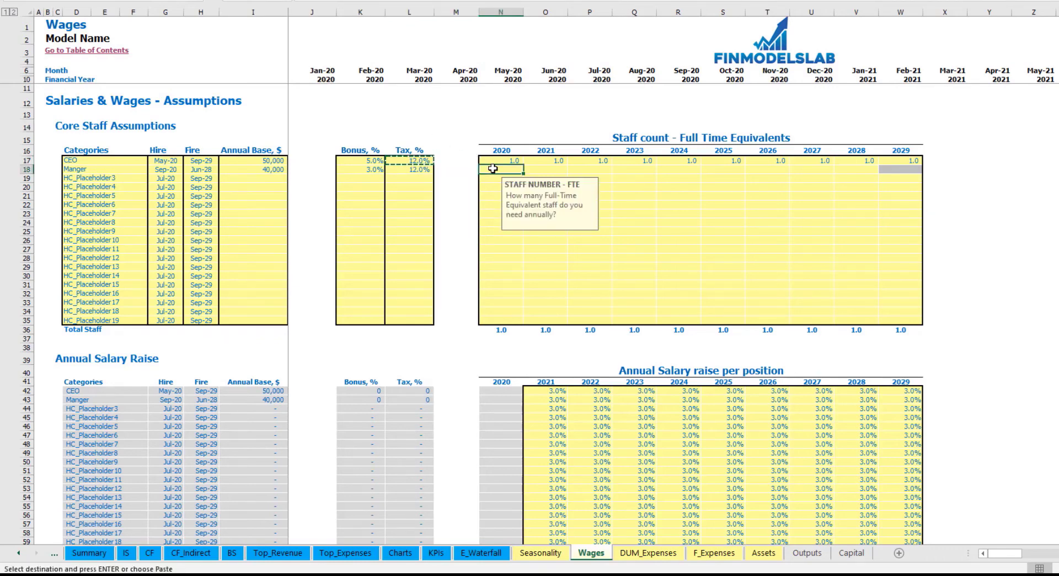
text(2)
key(Tab)
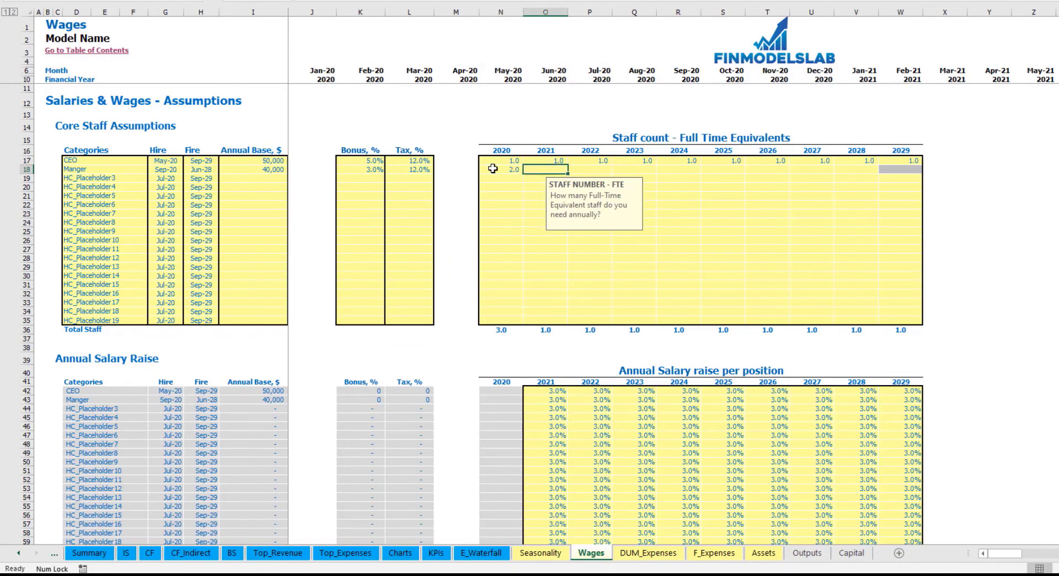
text(4)
key(Tab)
text(6)
key(Tab)
text(8)
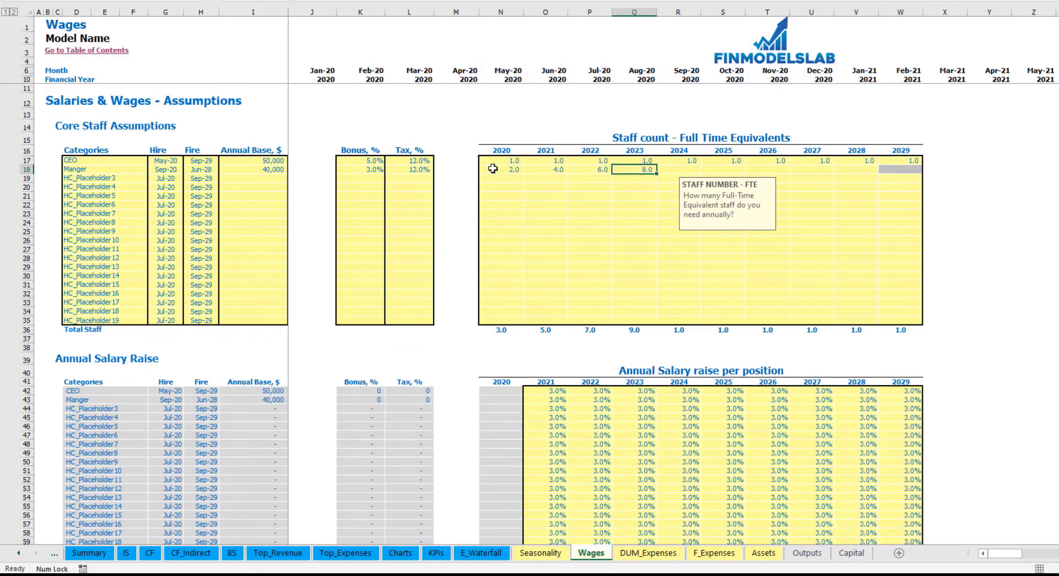
key(Tab)
text(10)
key(Tab)
text(12)
key(Tab)
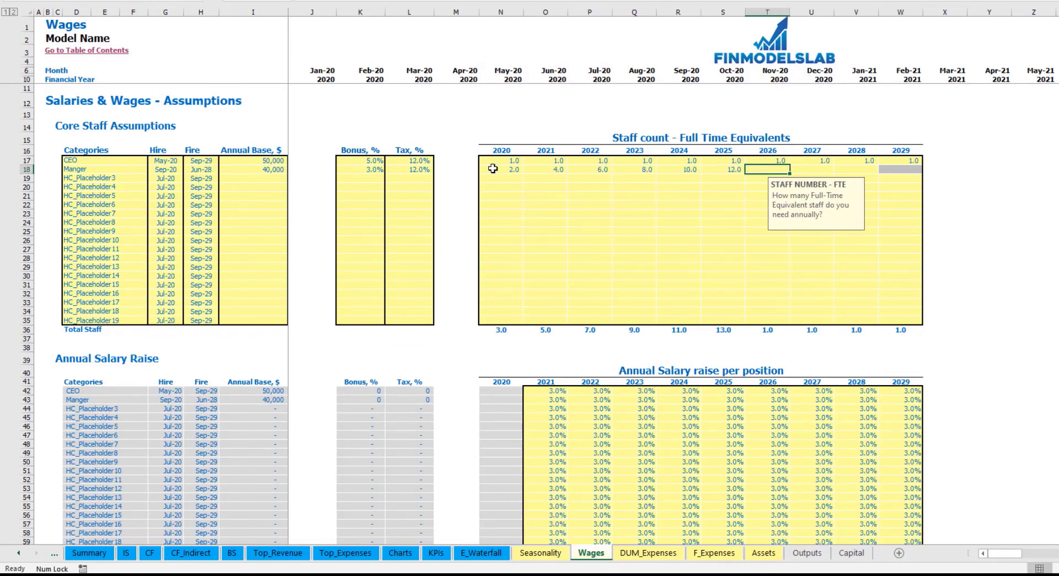
- Copy the Manger staff count of 12 from 2025 to the years 2026 through 2028
key(Left)
key(ctrl+c)
key(Right)
key(shift+Right)
key(shift+Right)
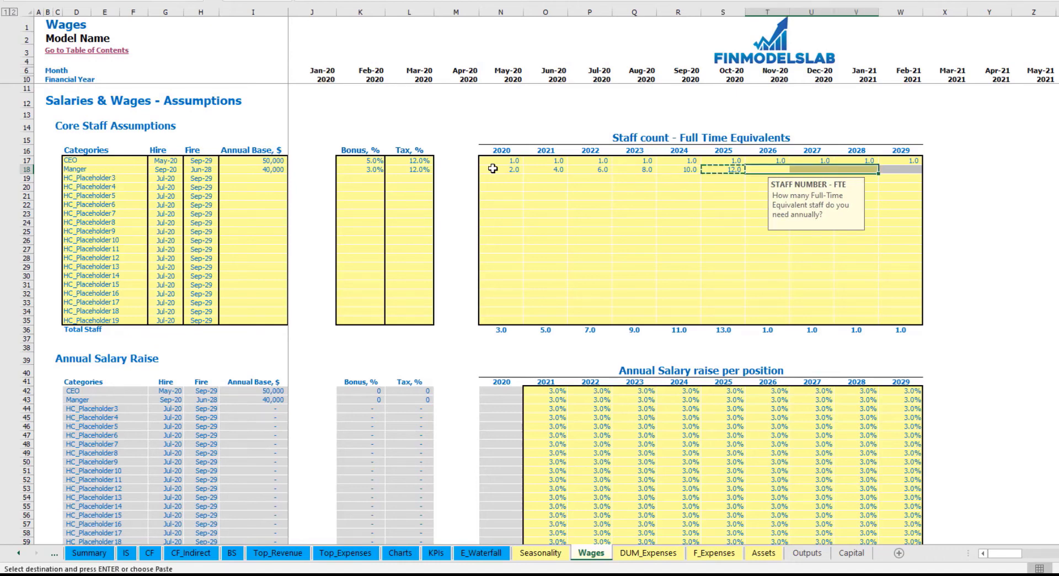
key(ctrl+v)
click(1029, 181)
click(858, 170)
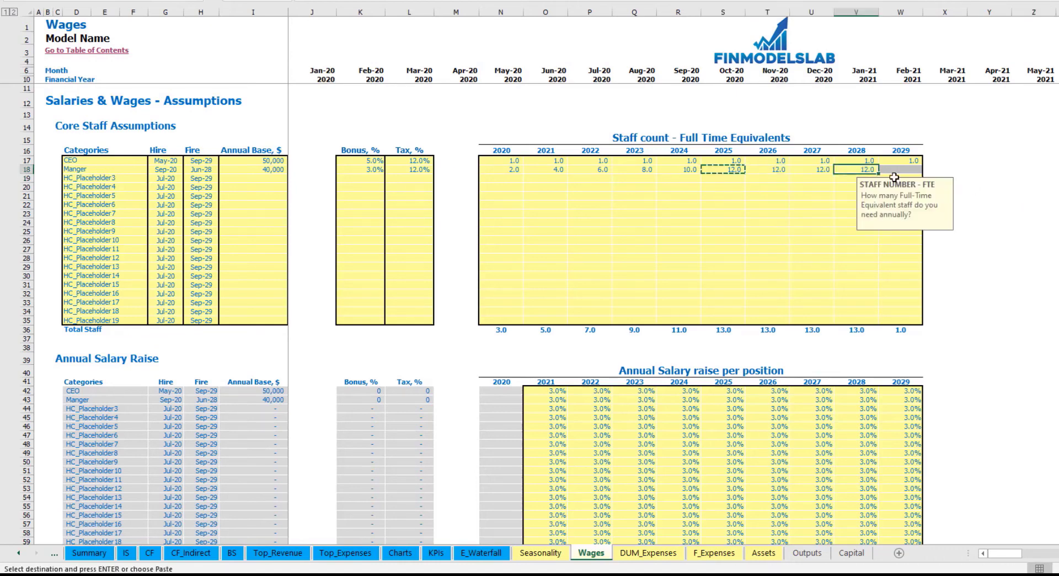
click(984, 177)
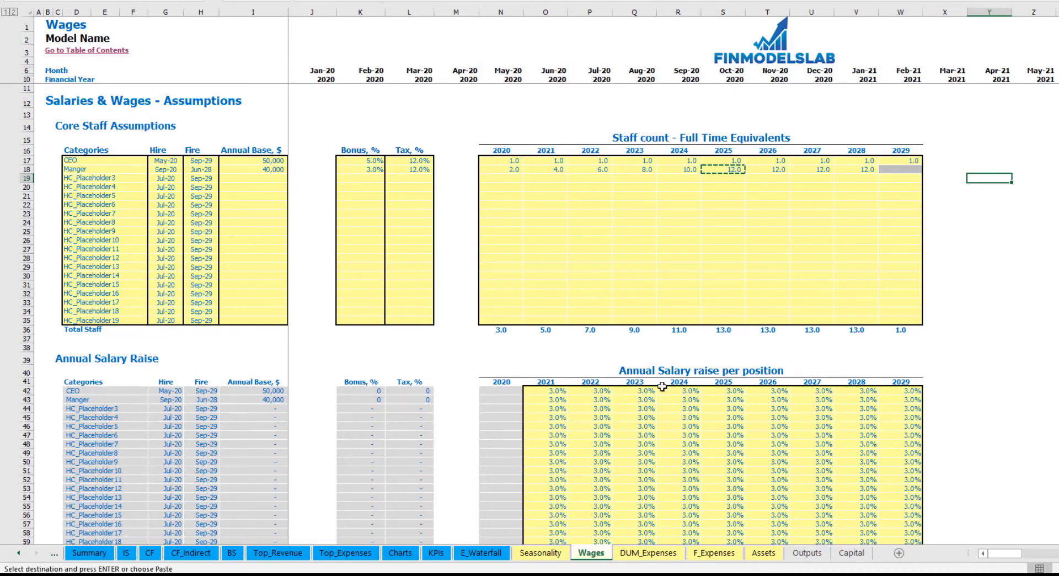
- Set the annual salary raise for the CEO and Manger positions to 5% for all years from 2021 to 2029
click(556, 388)
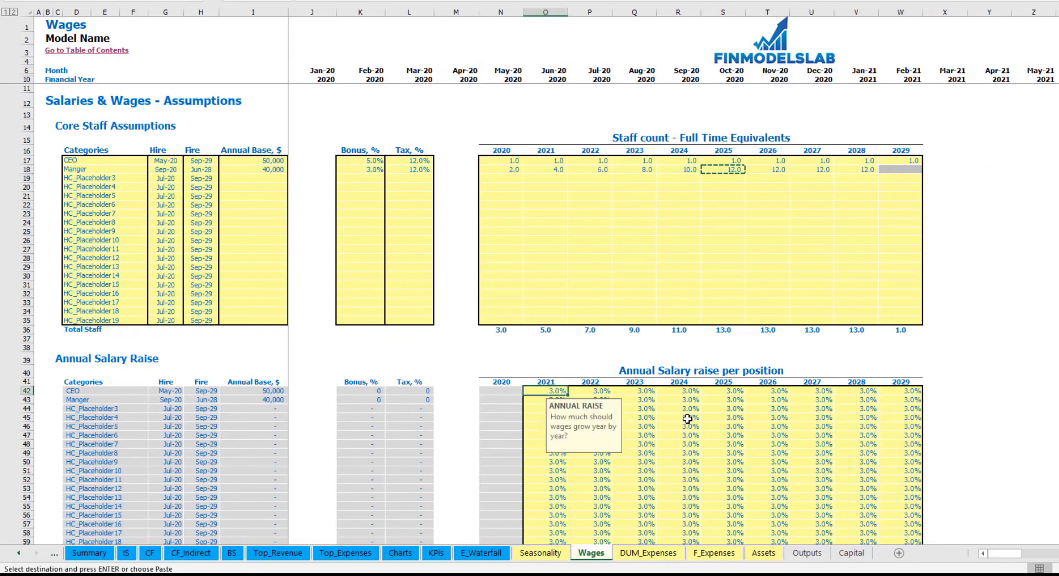
text(5)
key(ctrl+Return)
key(ctrl+c)
key(shift+Right)
key(shift+Right)
key(shift+Right)
key(shift+Right)
key(shift+Right)
key(shift+Right)
key(shift+Right)
key(shift+Right)
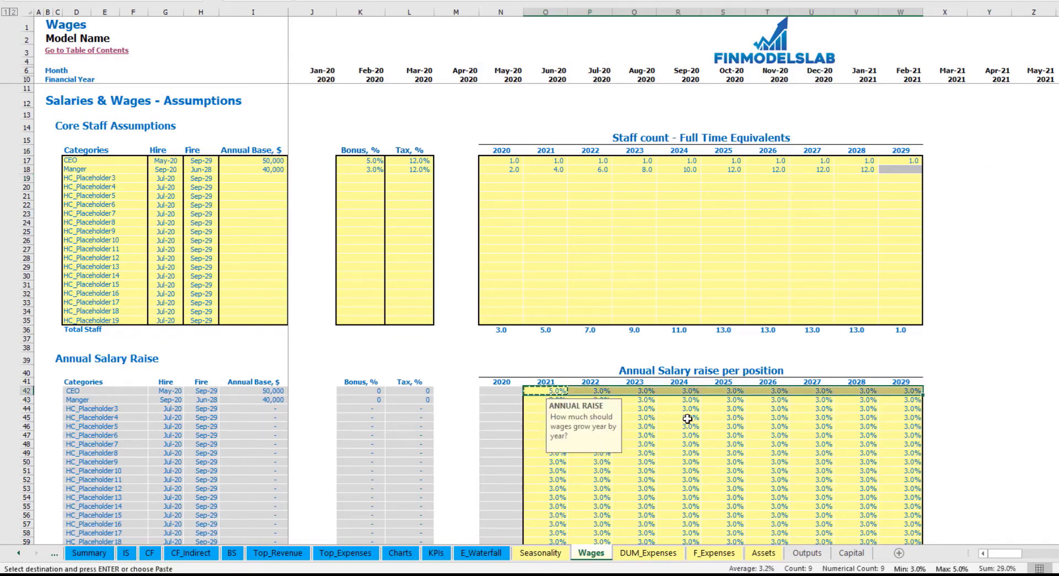
key(shift+Down)
key(ctrl+v)
click(945, 264)
- Review the CEO and Manger amounts by year in the Total Annual Salary section
scroll(445, 350, down, 10)
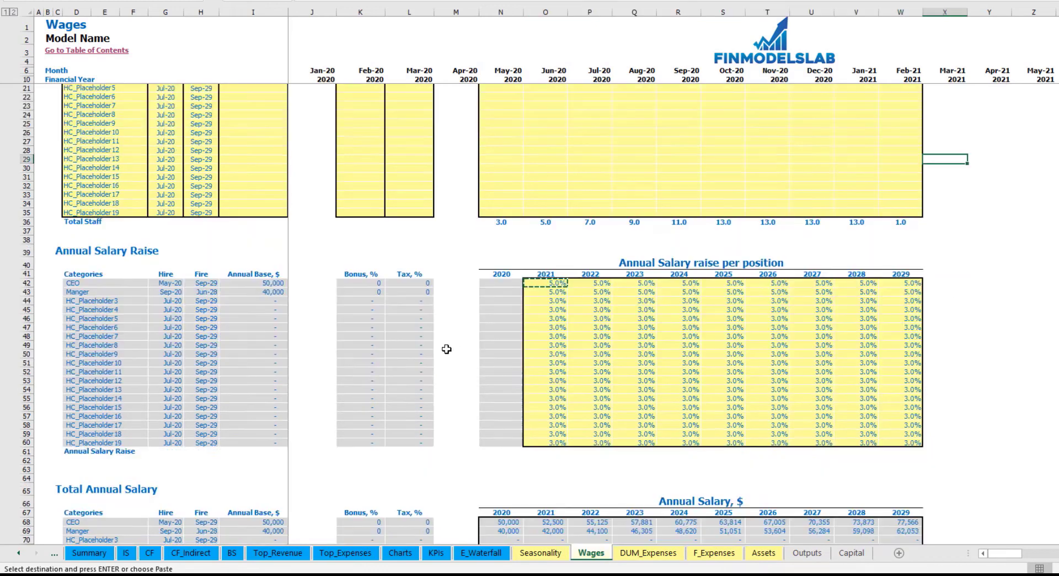
scroll(447, 349, down, 3)
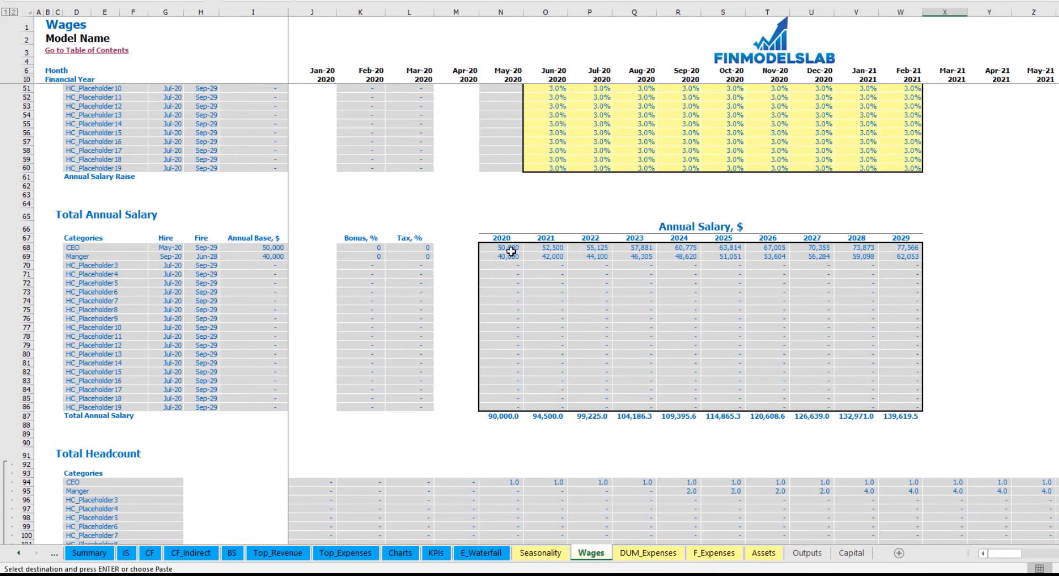
click(625, 255)
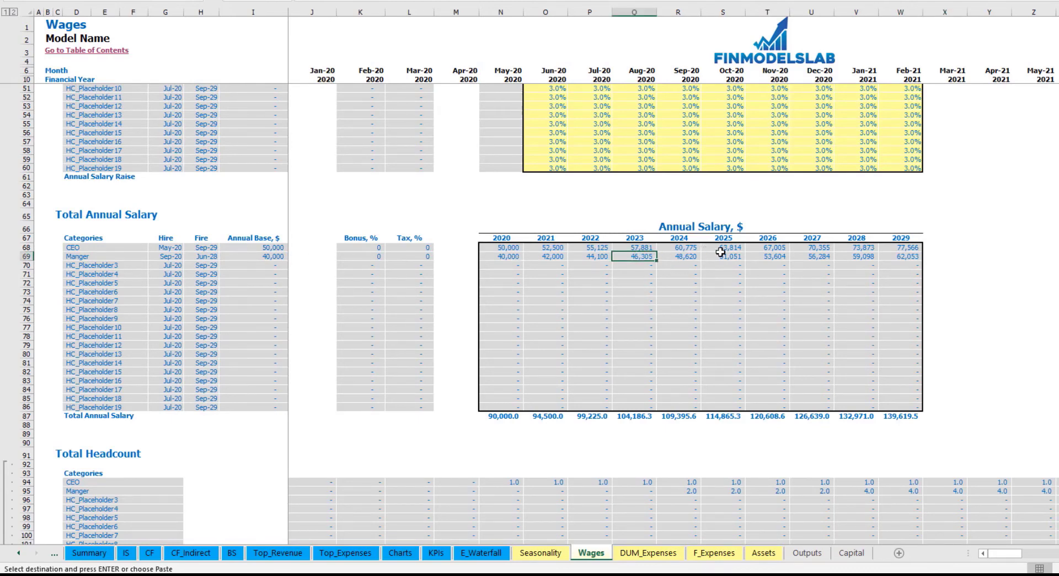
- Review the CEO and Manger rows in the Total Headcount, Monthly Base Salaries, Monthly Bonus and Monthly Base Taxes sections of the Wages sheet
scroll(712, 281, down, 10)
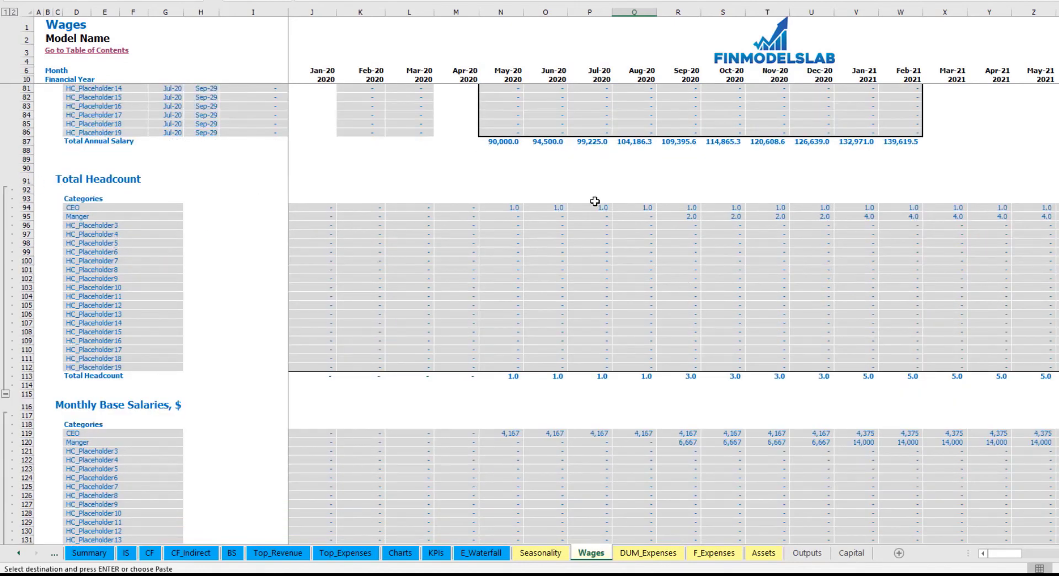
drag(510, 208, 979, 224)
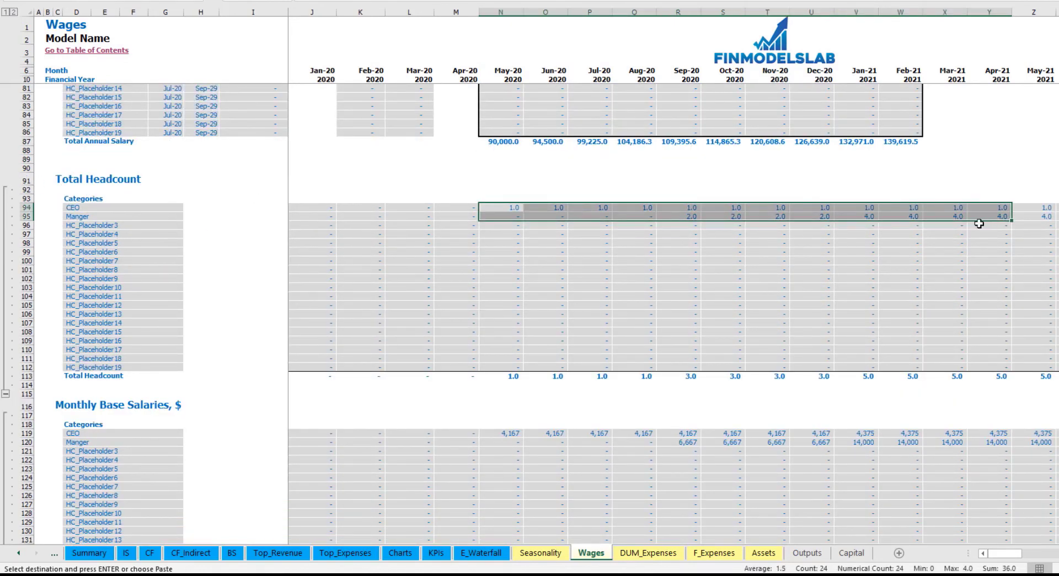
scroll(306, 375, down, 7)
click(299, 222)
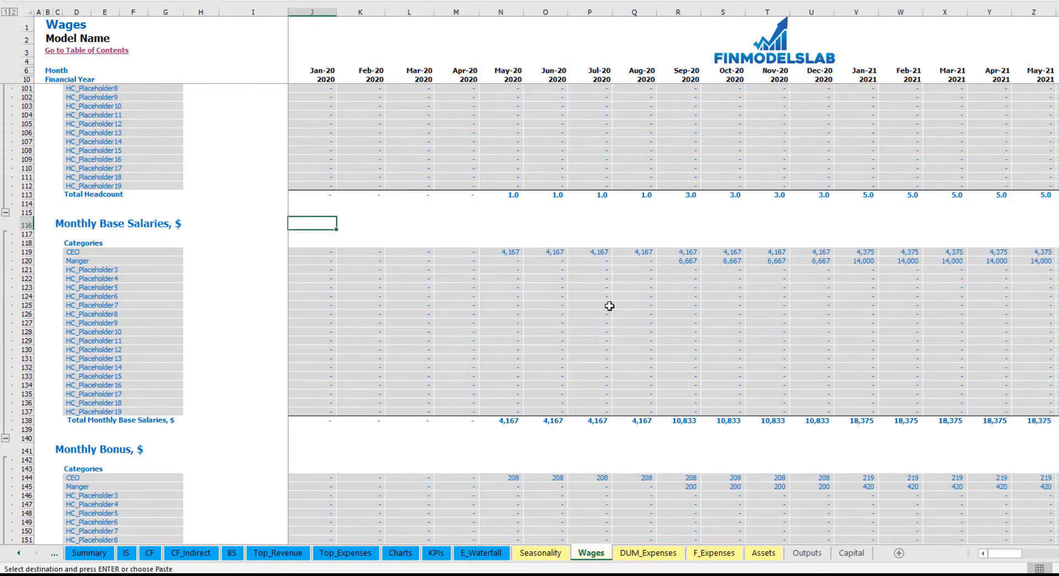
scroll(331, 323, down, 7)
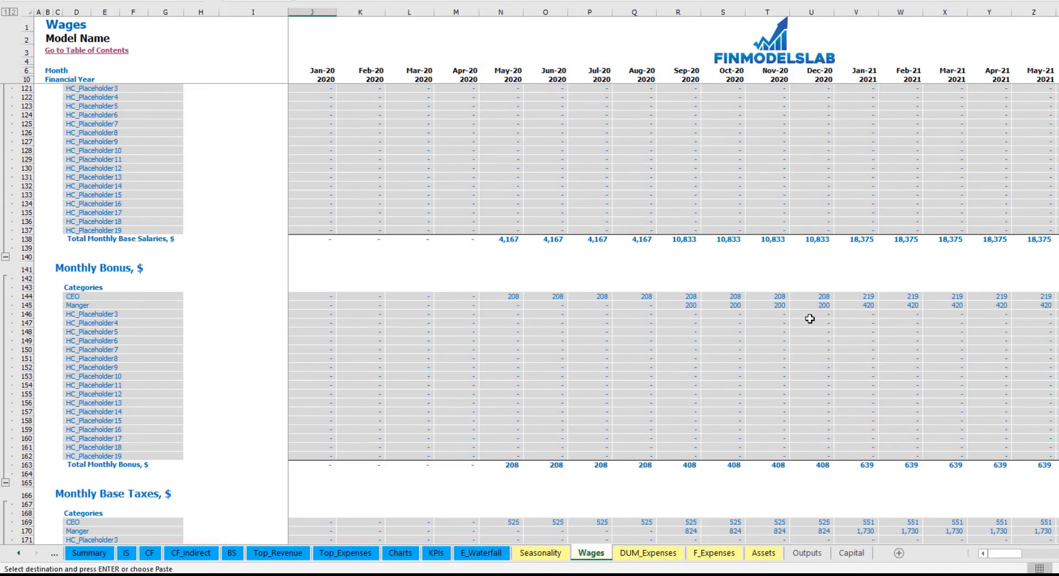
scroll(658, 326, down, 7)
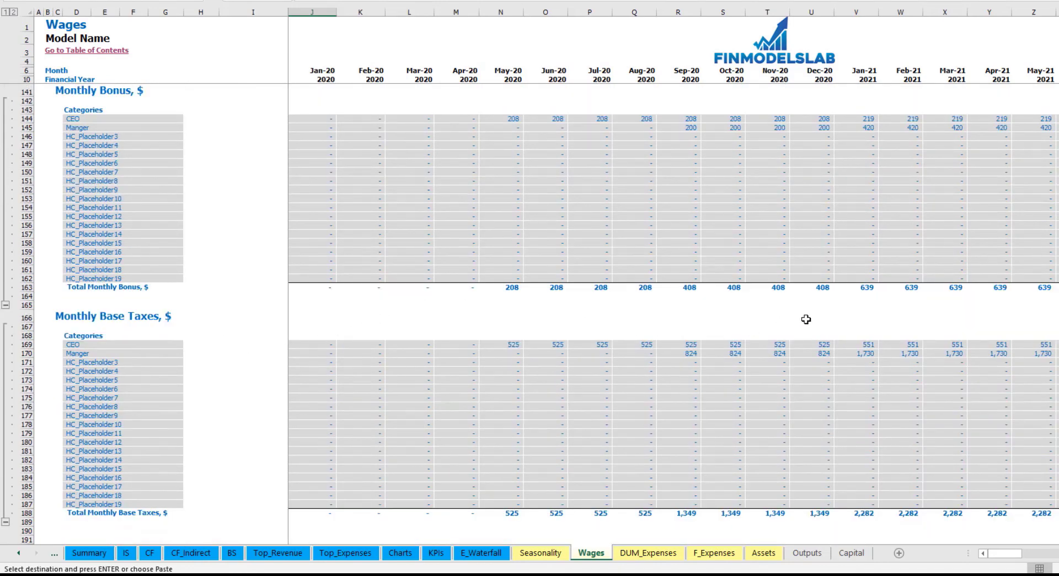
- Check the Salaries & Wages categories under Undistributed Expenses in the Income Statement
click(127, 553)
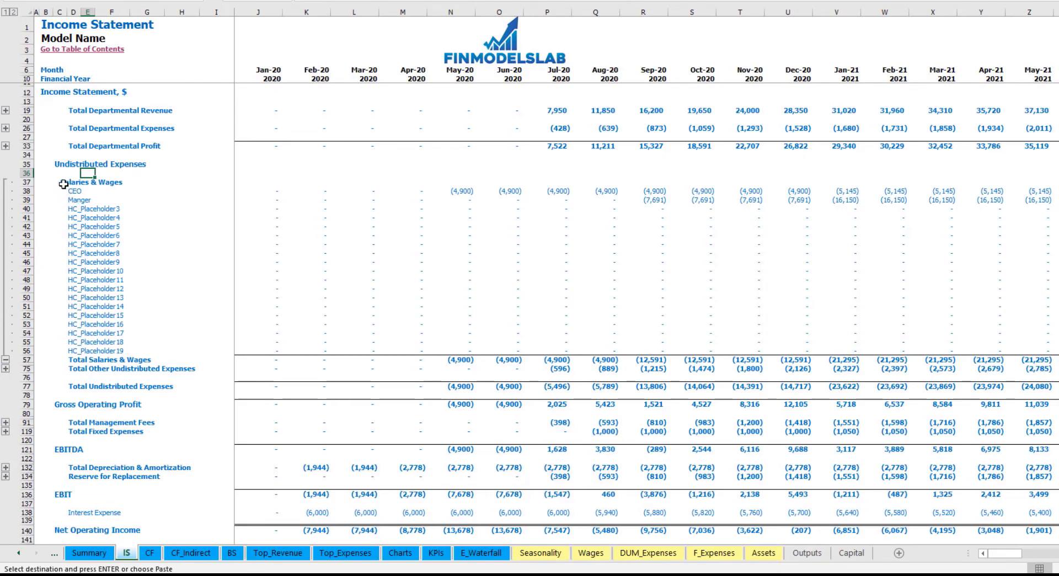
drag(67, 195, 73, 351)
click(161, 180)
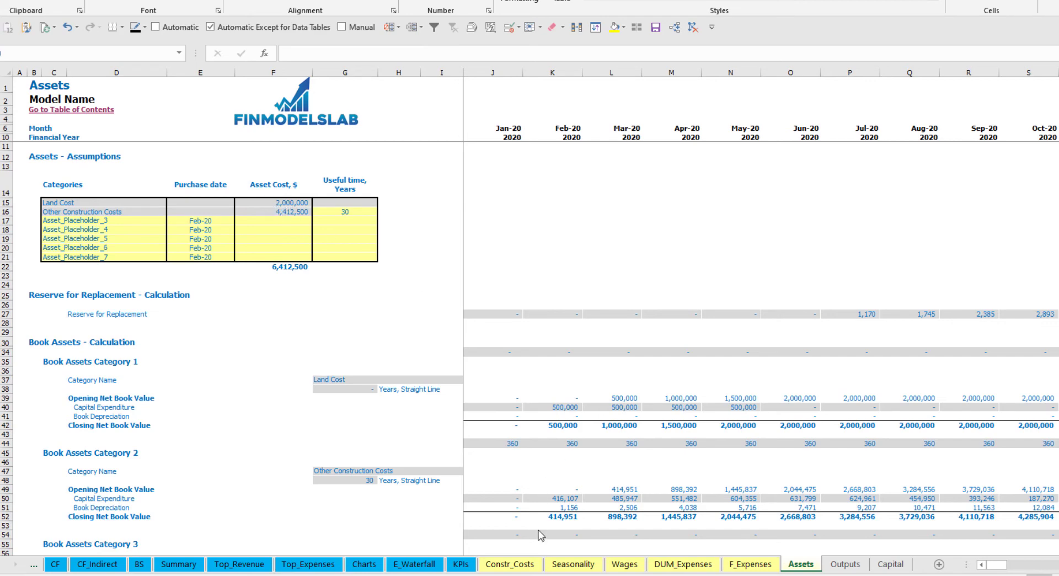
- Compare the Land Cost and Other Construction Costs on the Assets sheet with their source figures on the Constr_Costs sheet
click(513, 564)
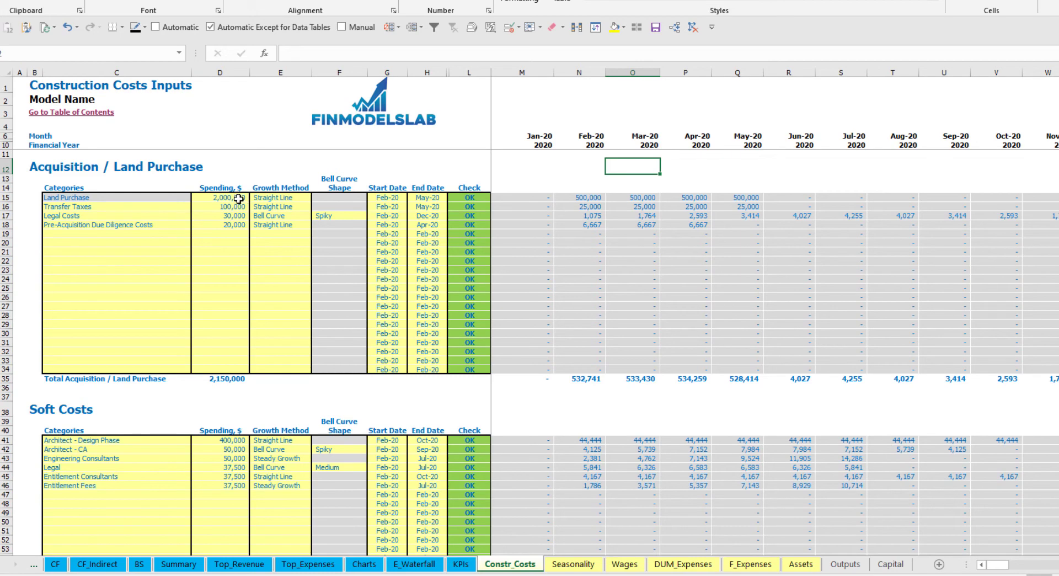
click(806, 563)
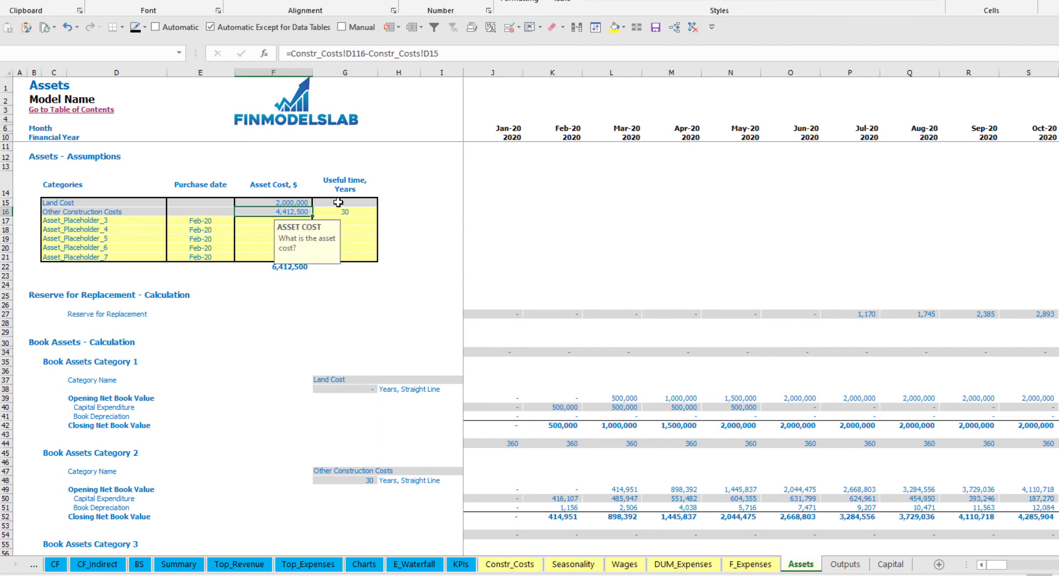
click(412, 191)
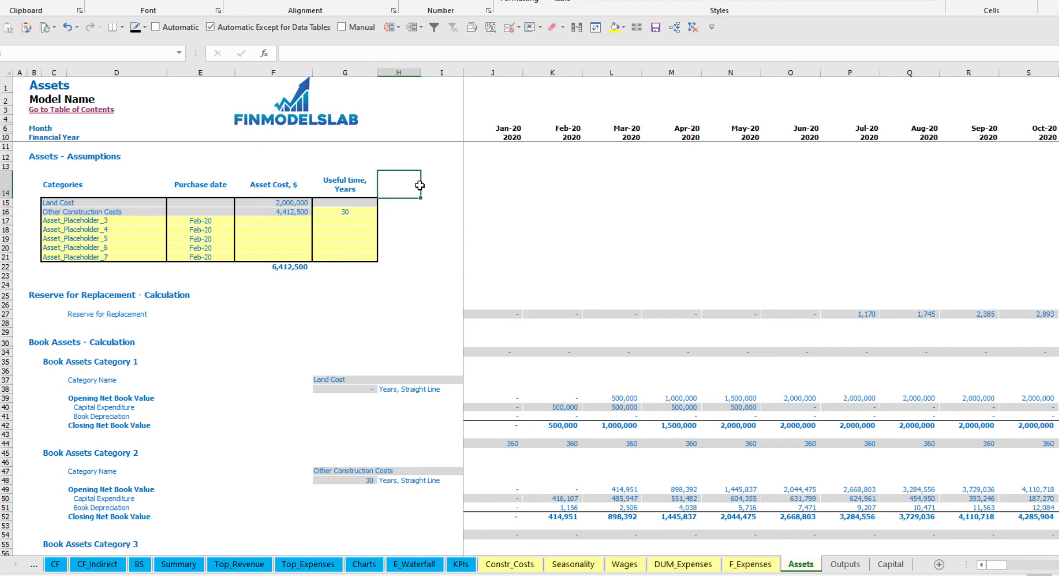
click(361, 203)
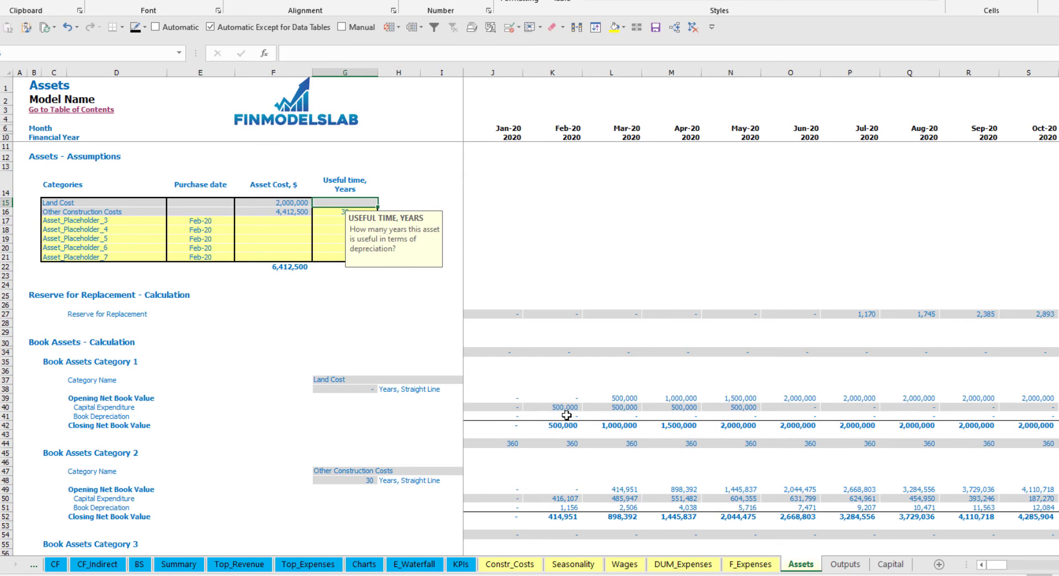
click(552, 406)
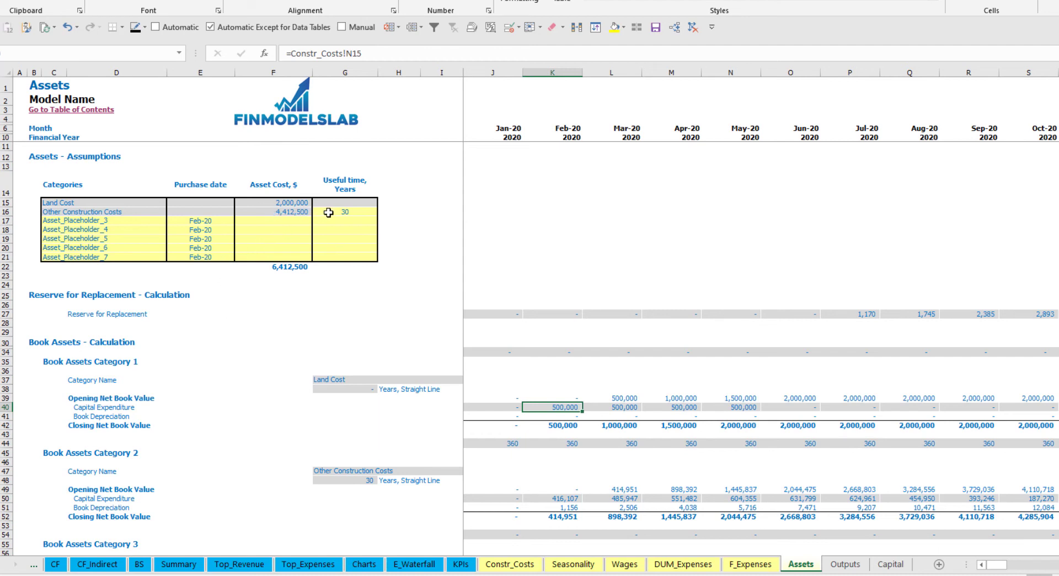
- Set the useful time for Other Construction Costs on the Assets sheet to 25 years
click(356, 212)
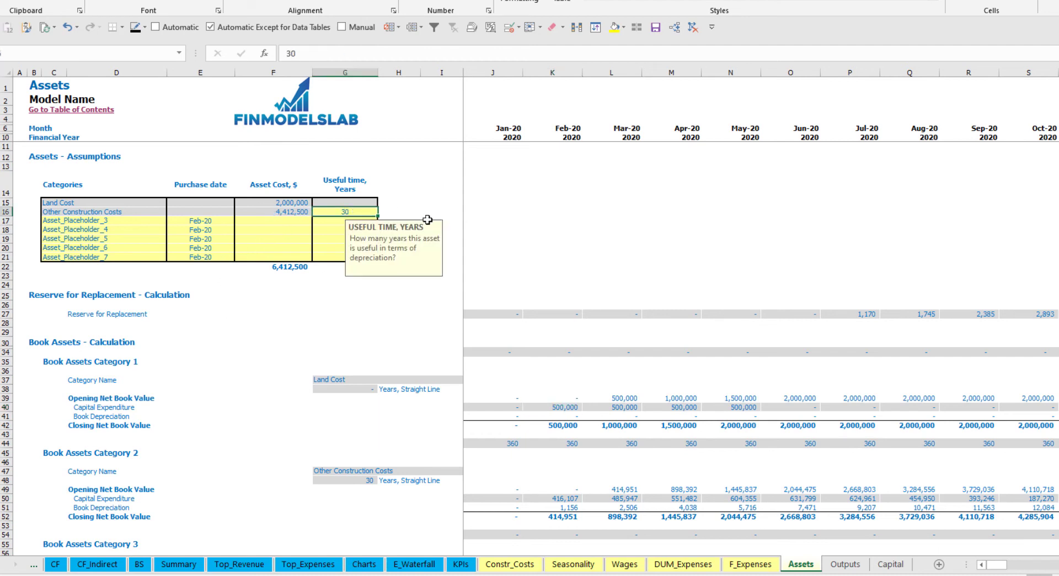
text(25)
click(613, 257)
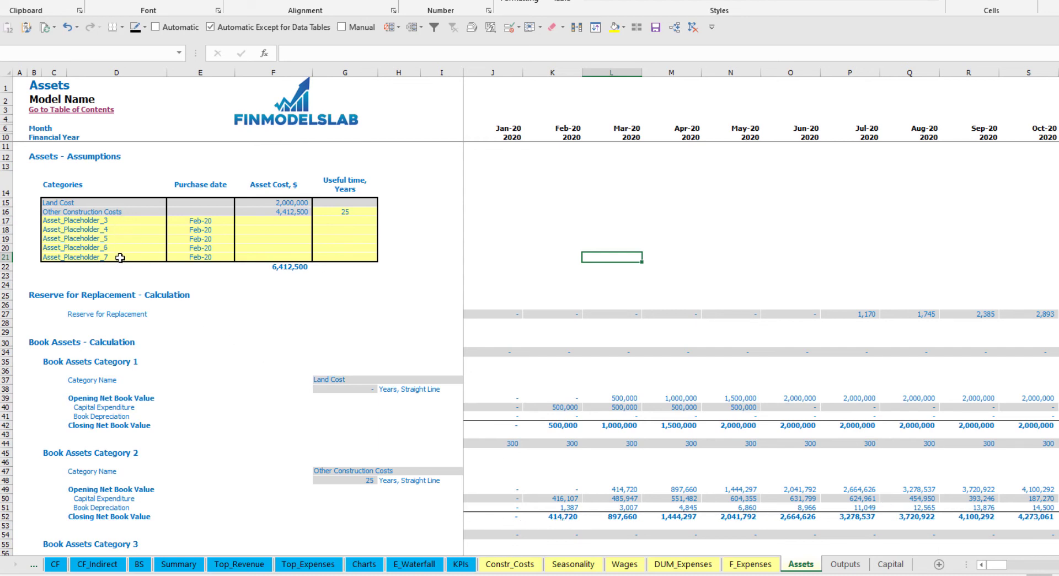
- Rename the Asset_Placeholder_3 category to Asset 2 and set its purchase date to May-20
click(107, 220)
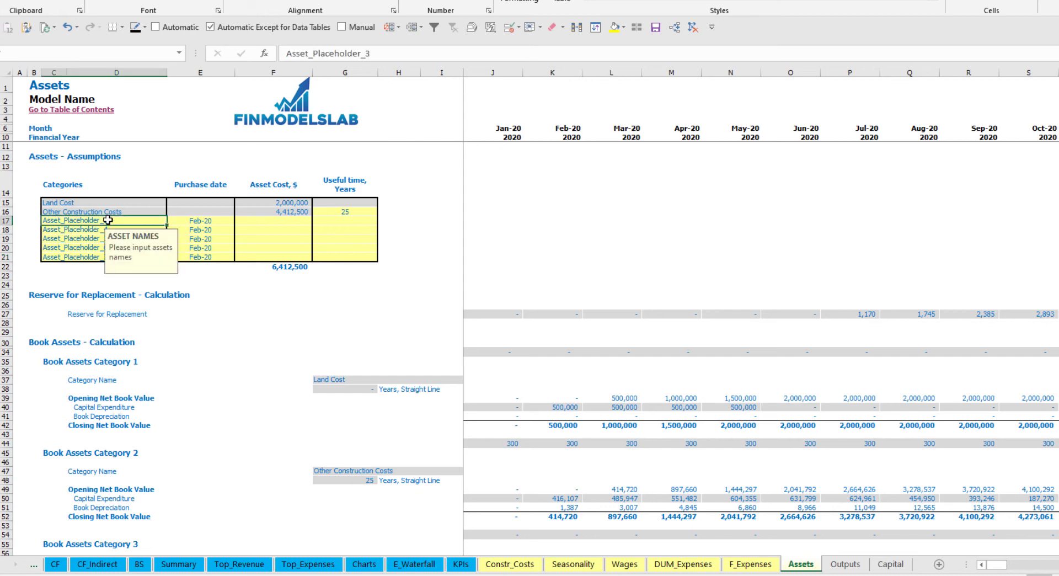
text(Asset)
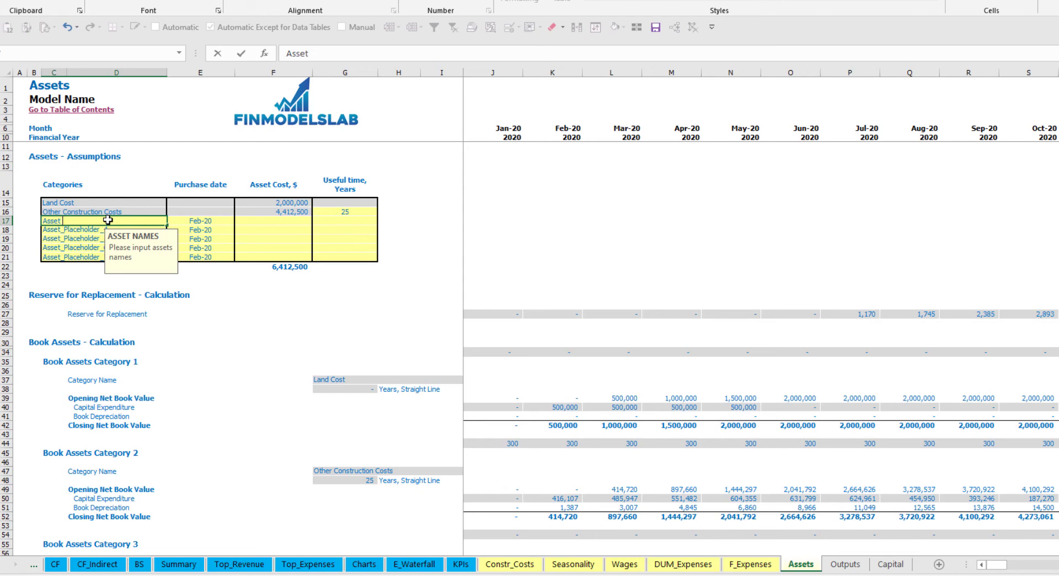
text( 2)
key(Return)
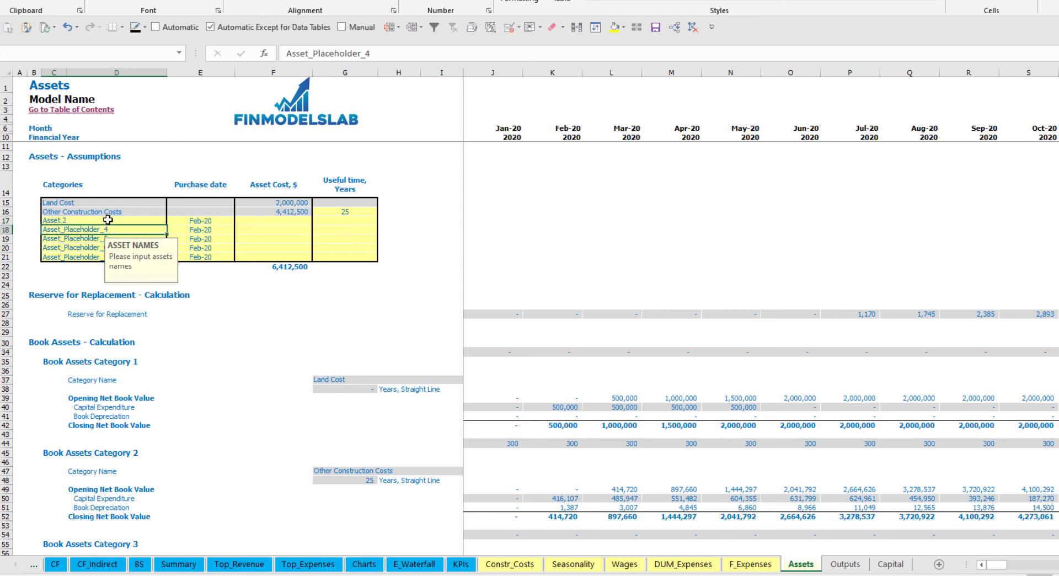
click(218, 220)
click(240, 220)
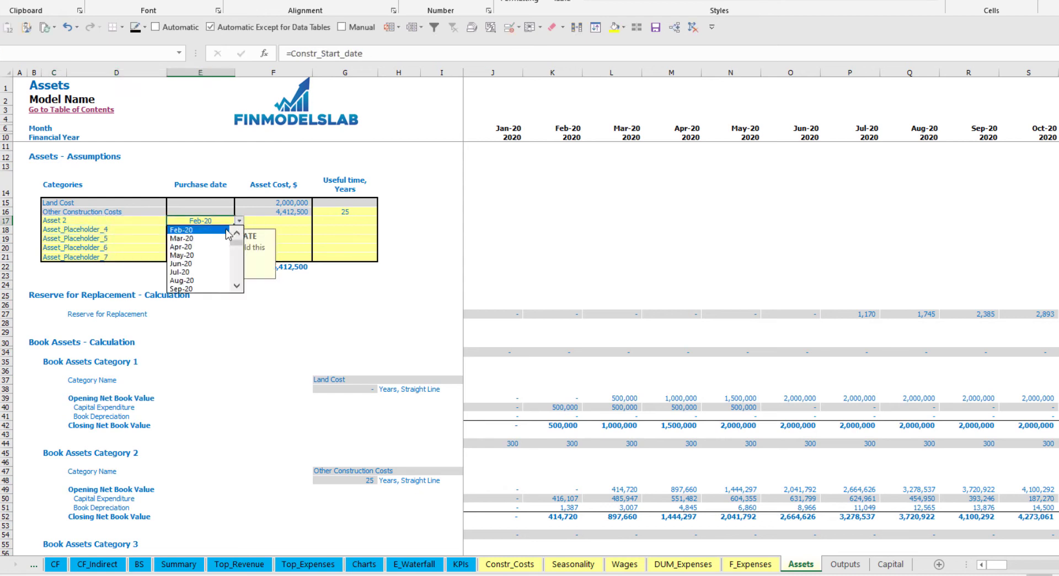
click(202, 256)
- Set the cost of Asset 2 to 1,000,000 and its useful time to 5 years
click(287, 218)
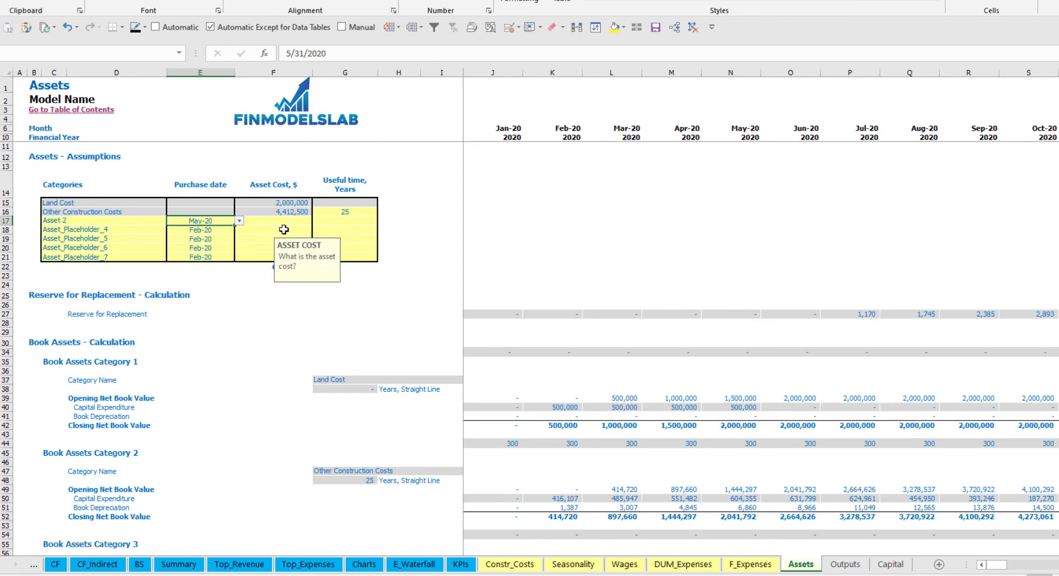
text(1,000,0)
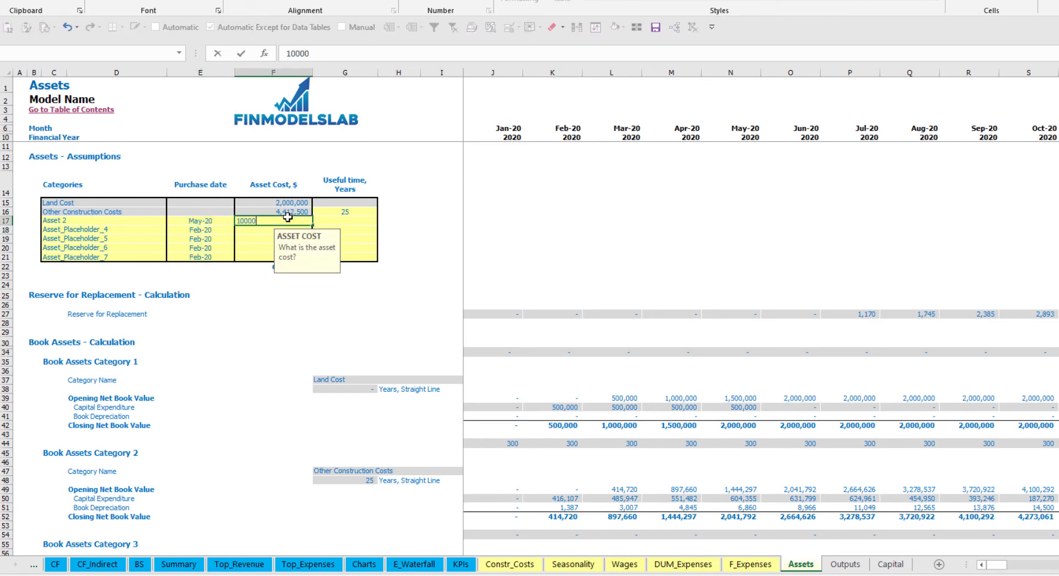
text(00)
key(Return)
click(339, 223)
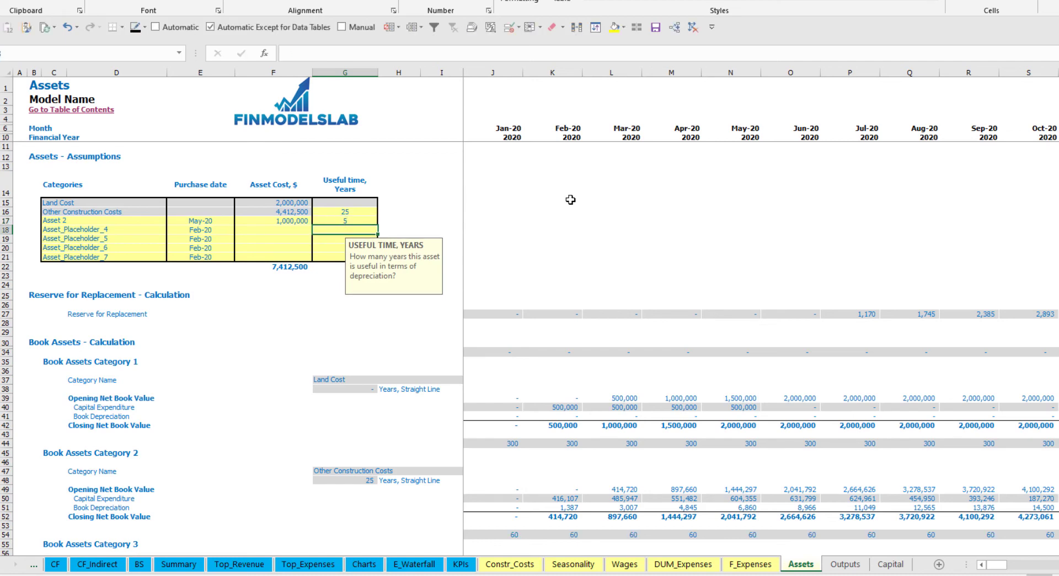
- Examine Asset 2's capital expenditure, book depreciation and net book values under Book Assets Category 3
scroll(568, 208, down, 3)
scroll(569, 208, down, 3)
click(348, 320)
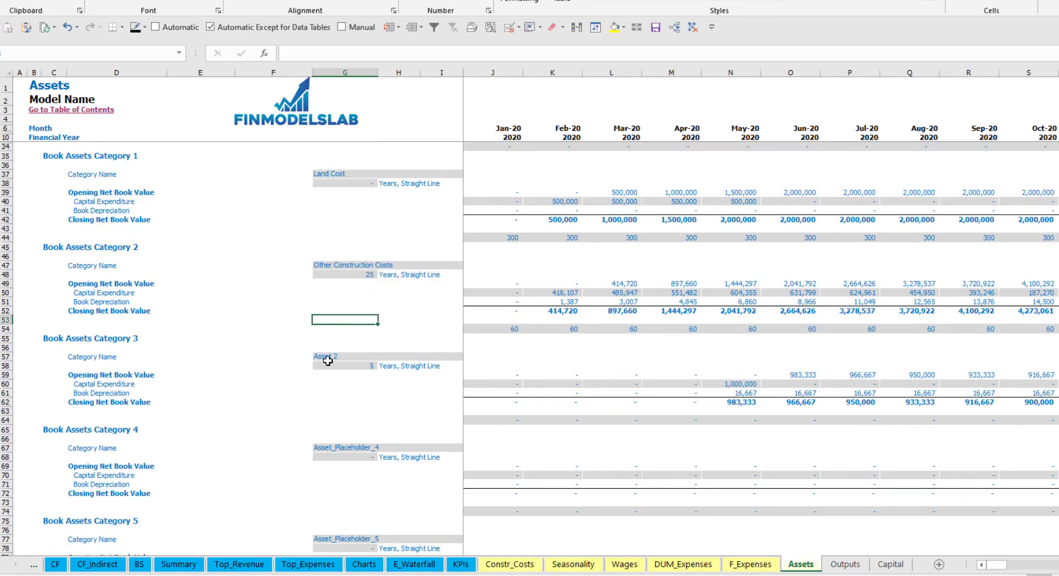
click(739, 385)
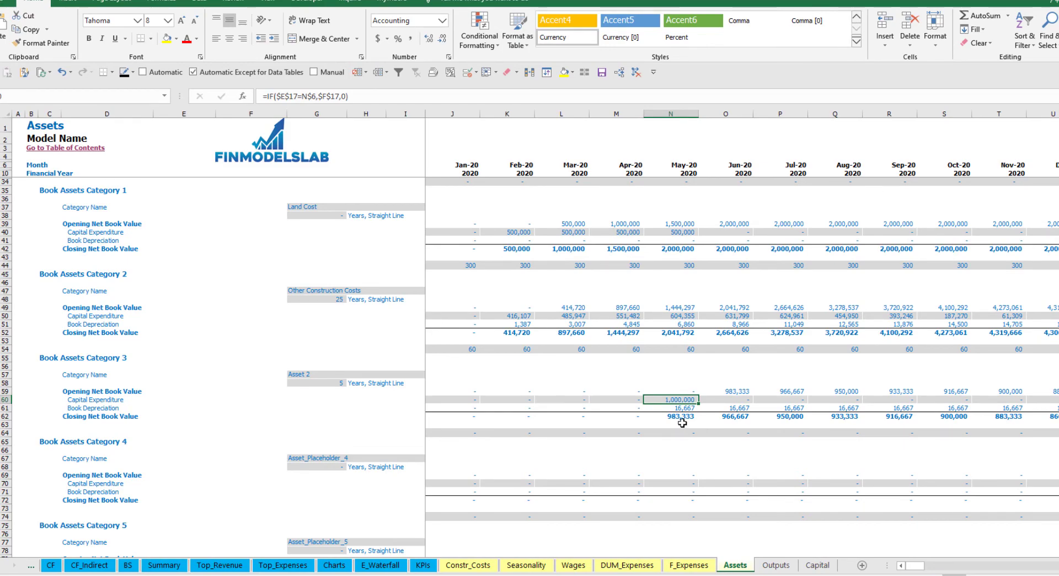
- Review the Income Statement and Cash Flow Statement, and open the balance sheet
click(30, 565)
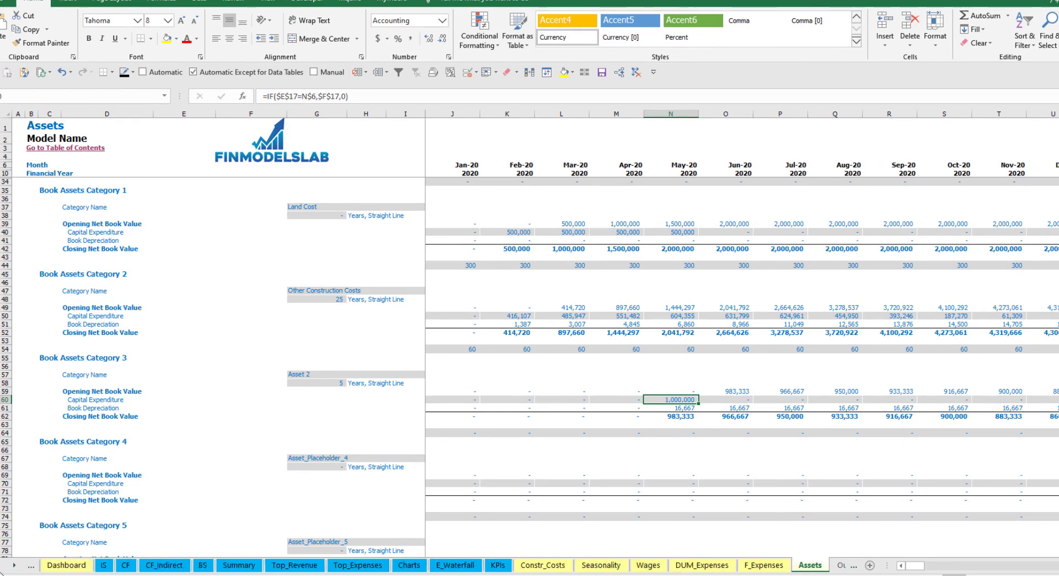
click(109, 565)
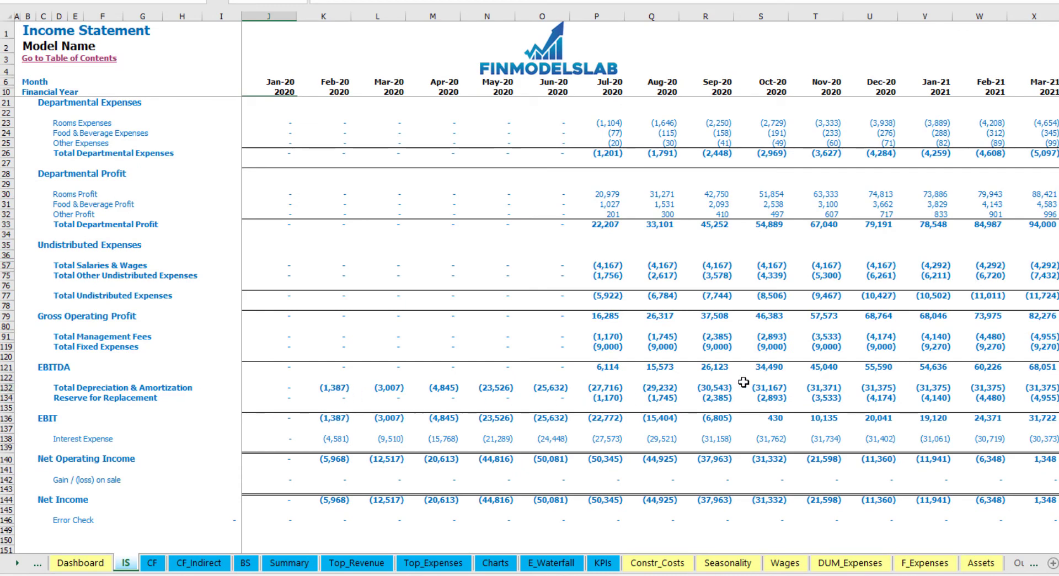
click(154, 563)
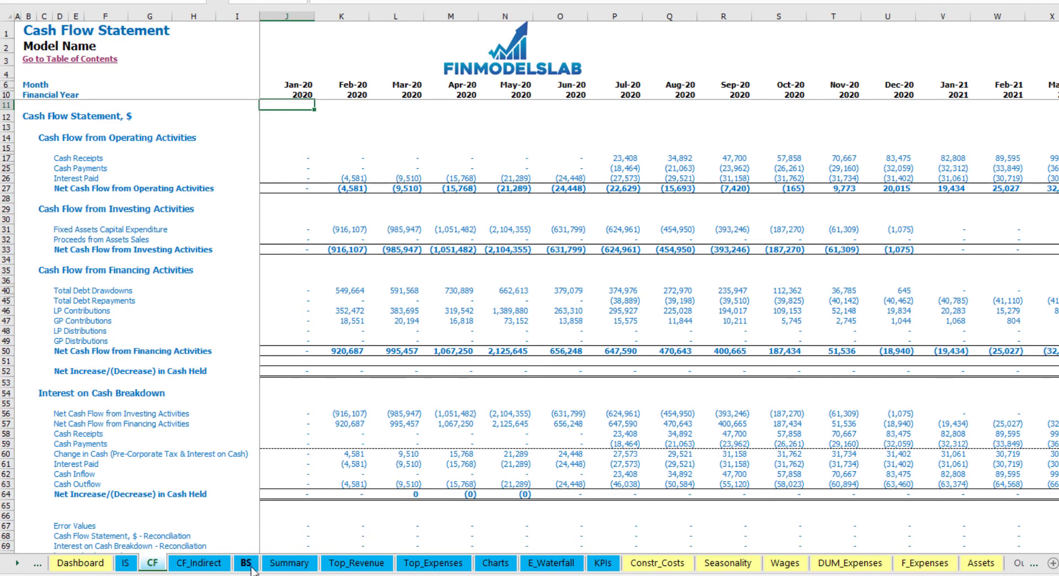
click(246, 564)
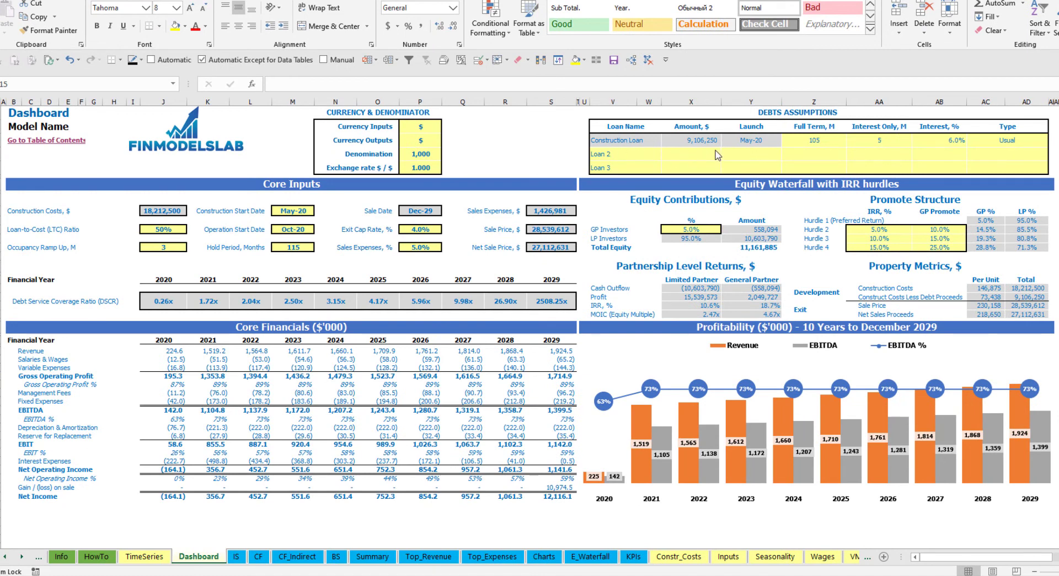
- Check the Construction Loan's amount and launch date in the Dashboard's debt assumptions, and set its full term to 115 months
click(691, 141)
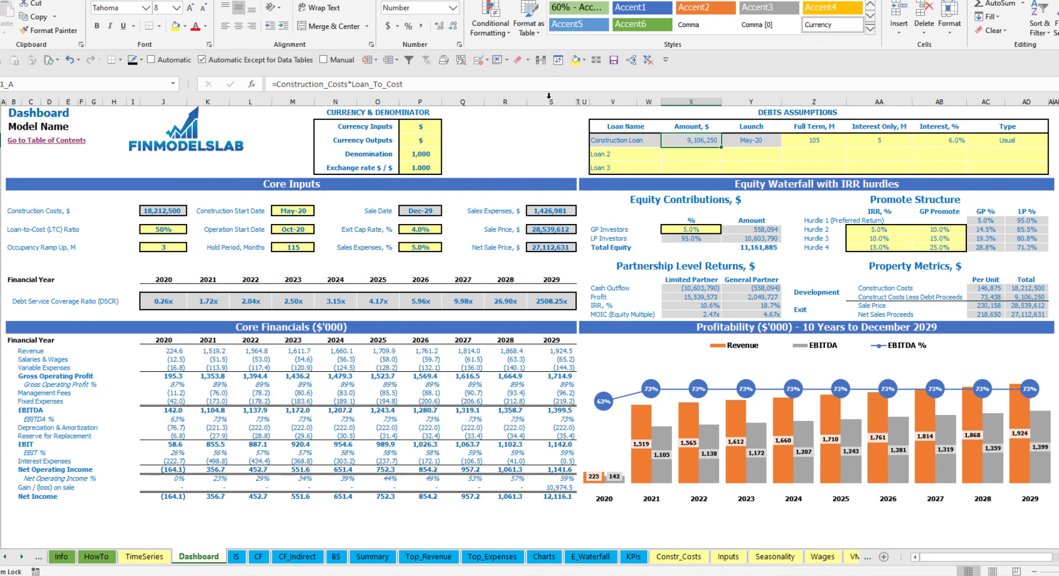
click(762, 139)
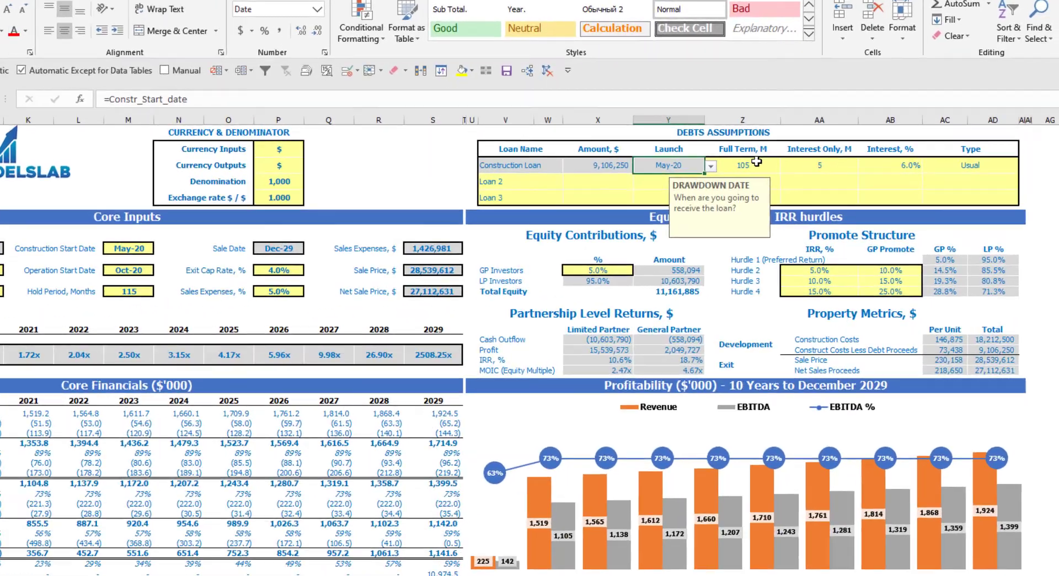
click(826, 140)
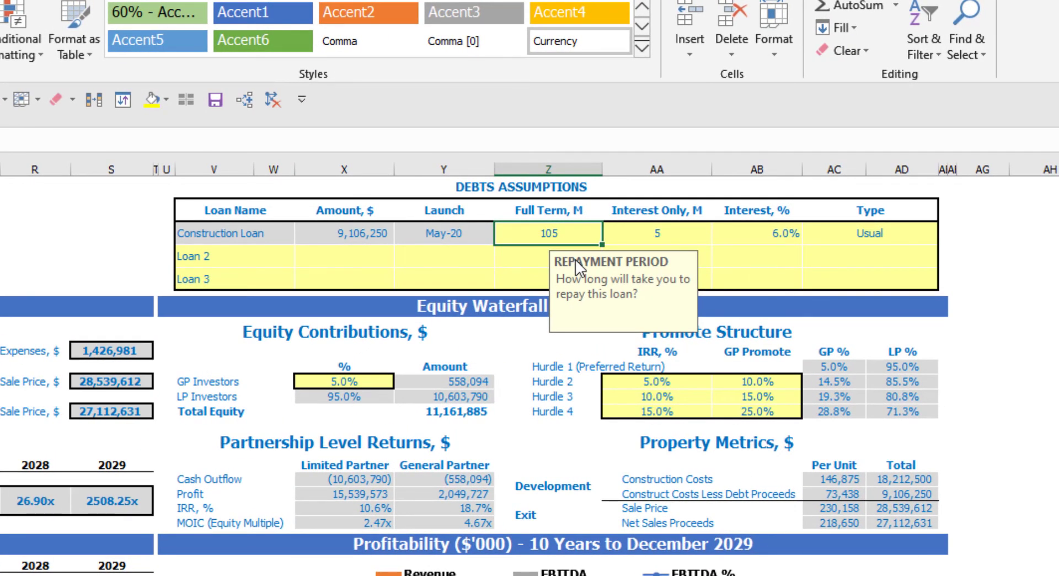
text(11)
key(Return)
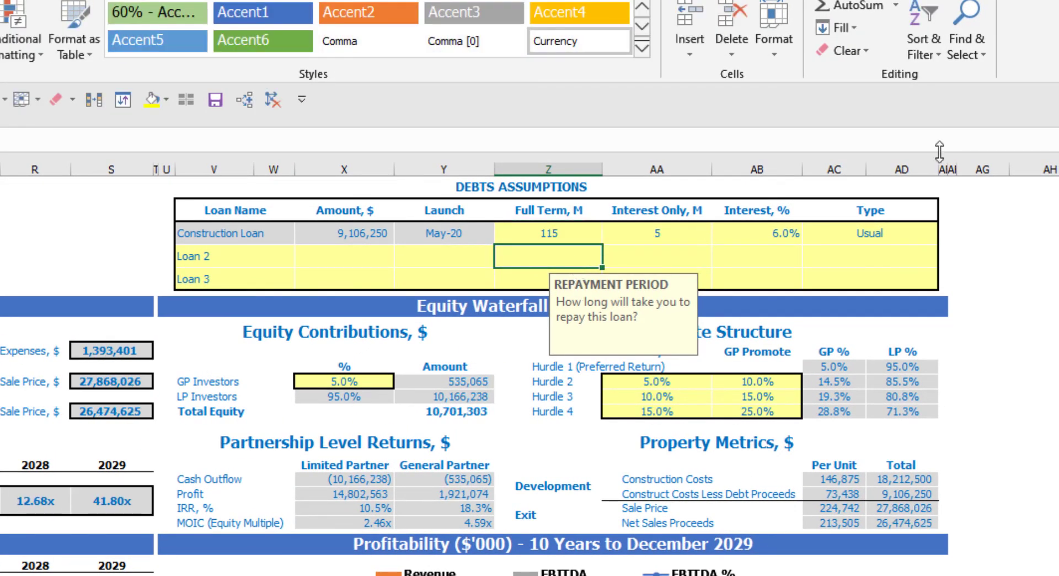
- Set the Construction Loan's interest-only period to 10 months and its interest rate to 12%
click(663, 226)
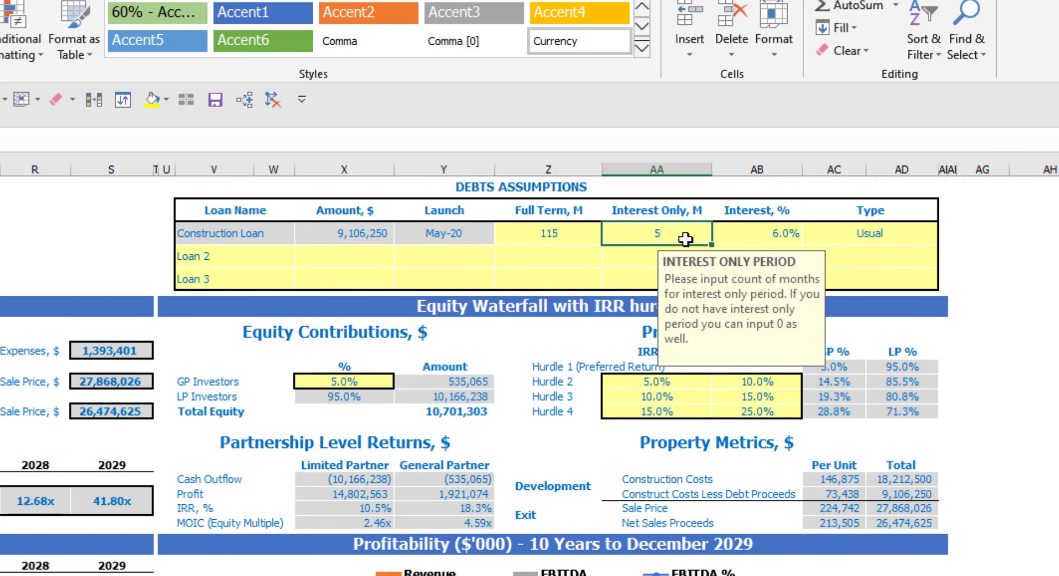
text(10)
key(Return)
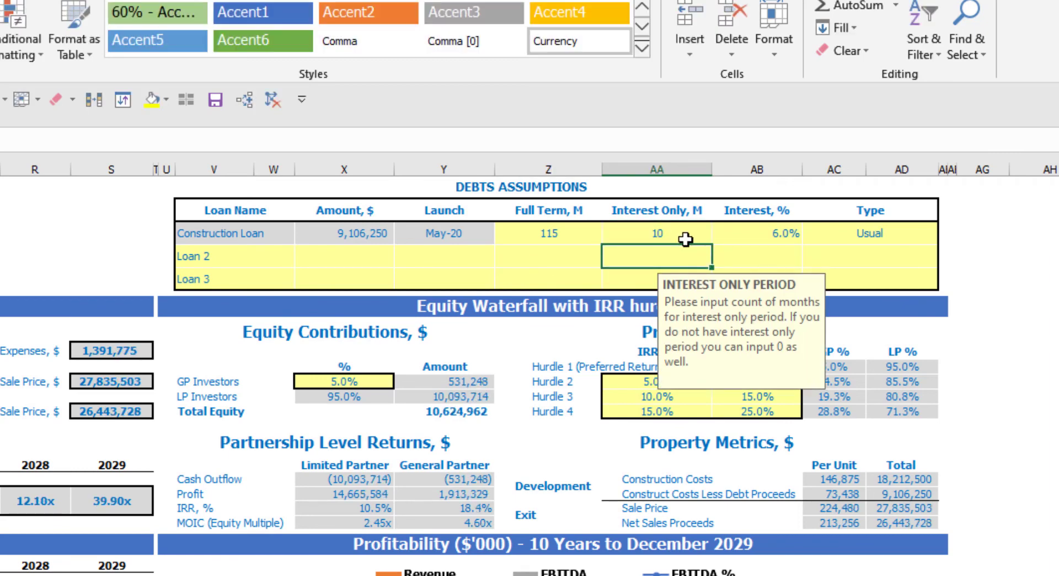
click(756, 233)
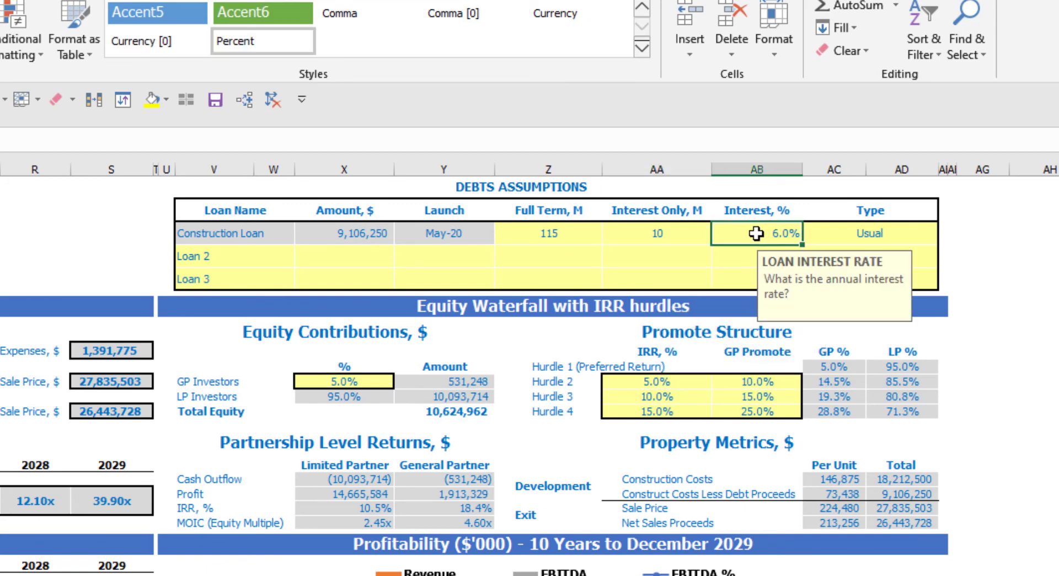
text(12)
key(Return)
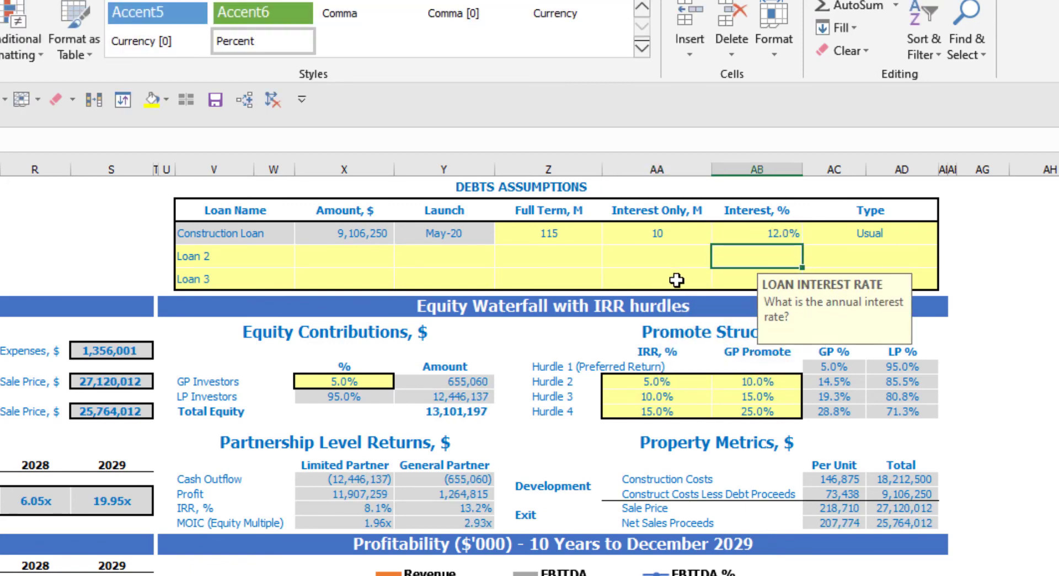
- Set the Construction Loan's repayment type to Annuity
click(910, 239)
click(947, 234)
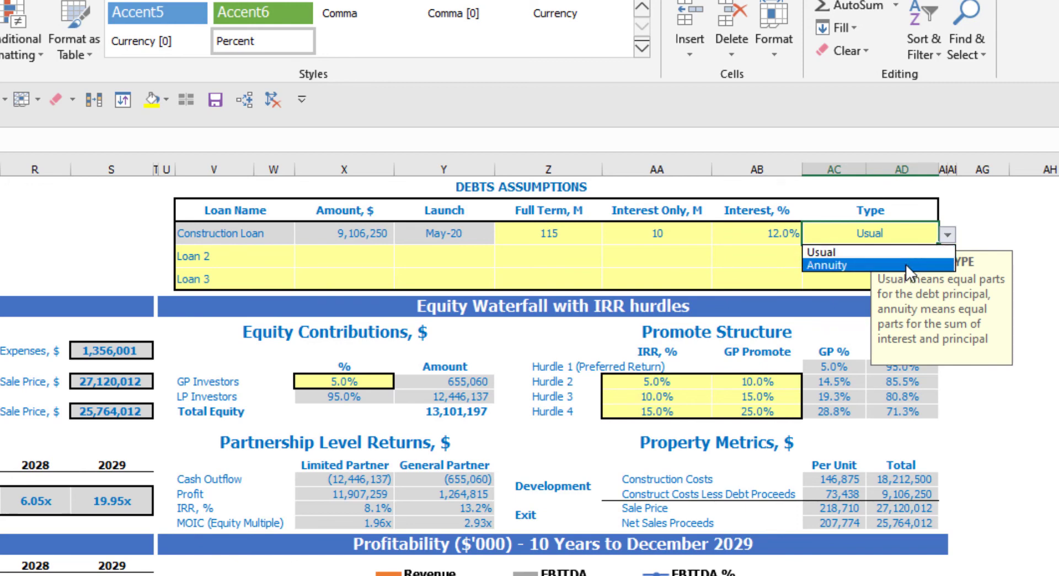
click(905, 264)
- Rename Loan 2 as Other Loan in the debt assumptions and set its amount to 500,000
click(257, 260)
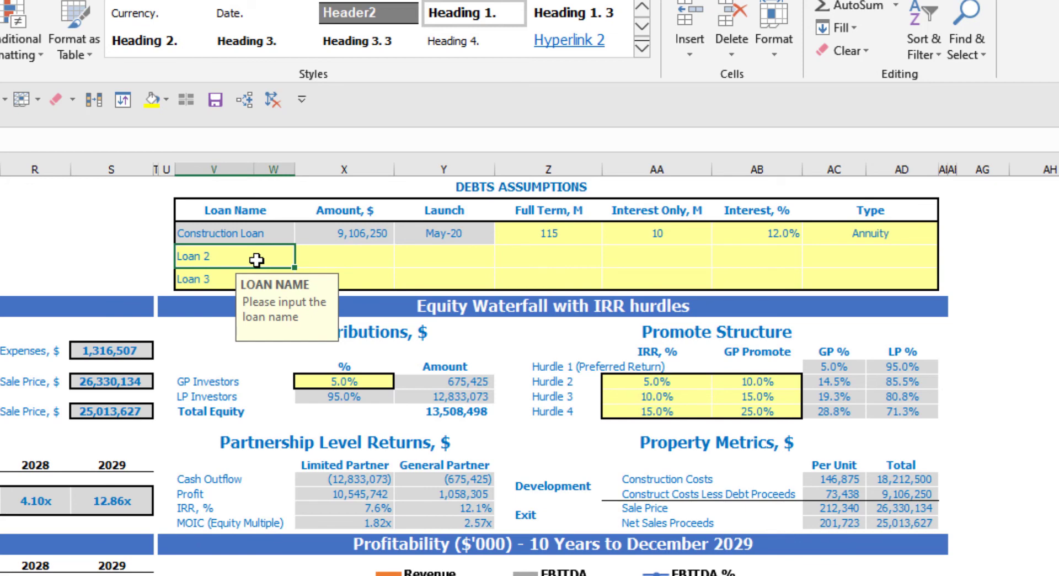
text(Other)
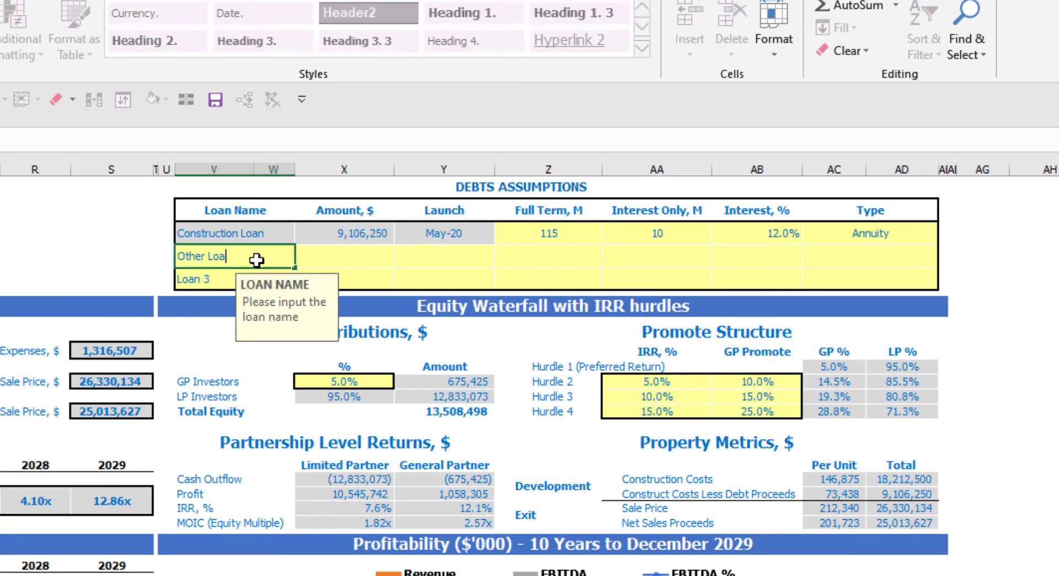
text( Loan)
click(375, 258)
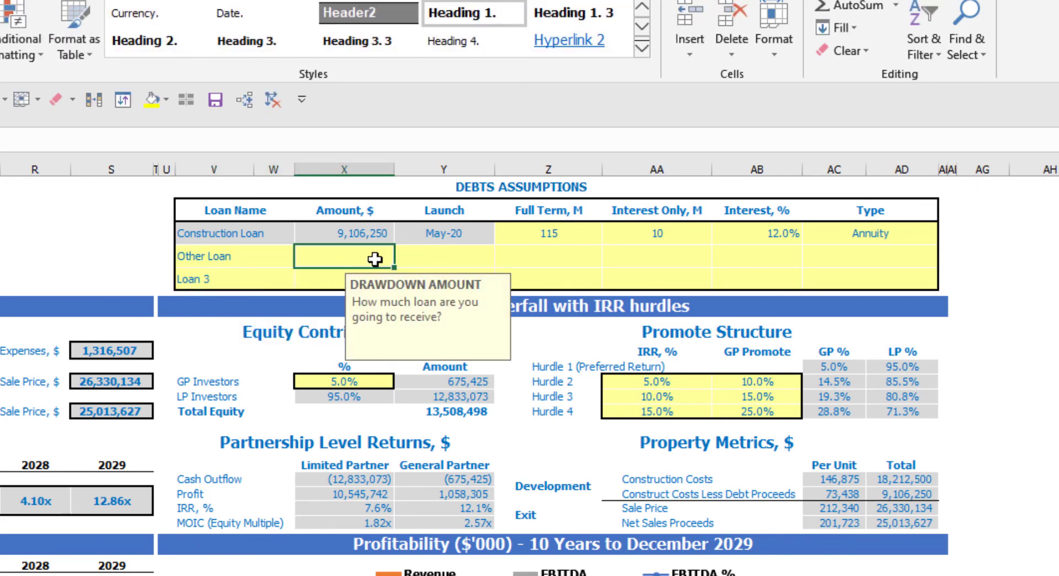
text(500000)
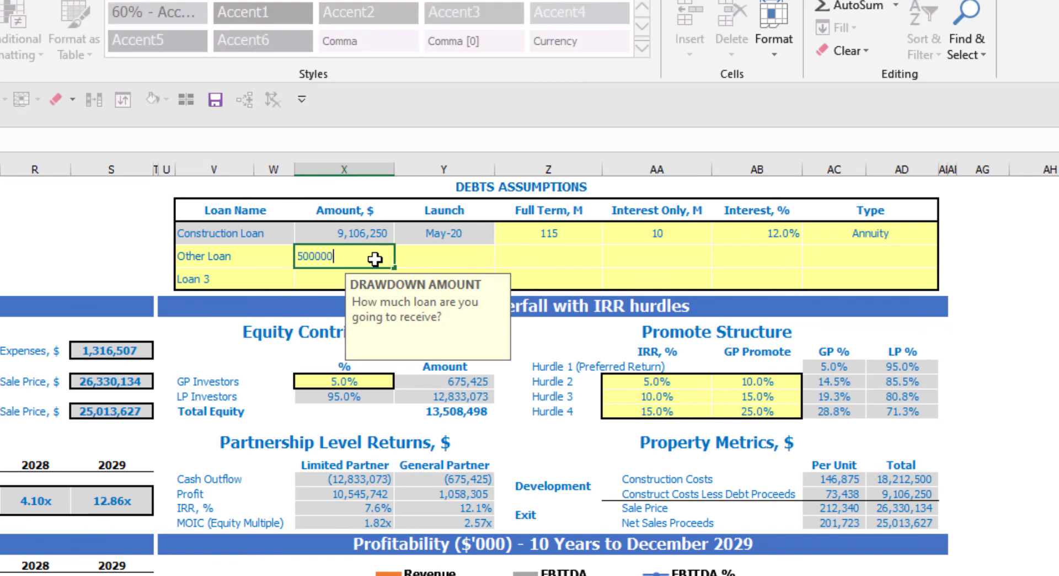
key(Return)
- Set the Other Loan's launch date to Apr-20 and its full term to 60 months
click(464, 252)
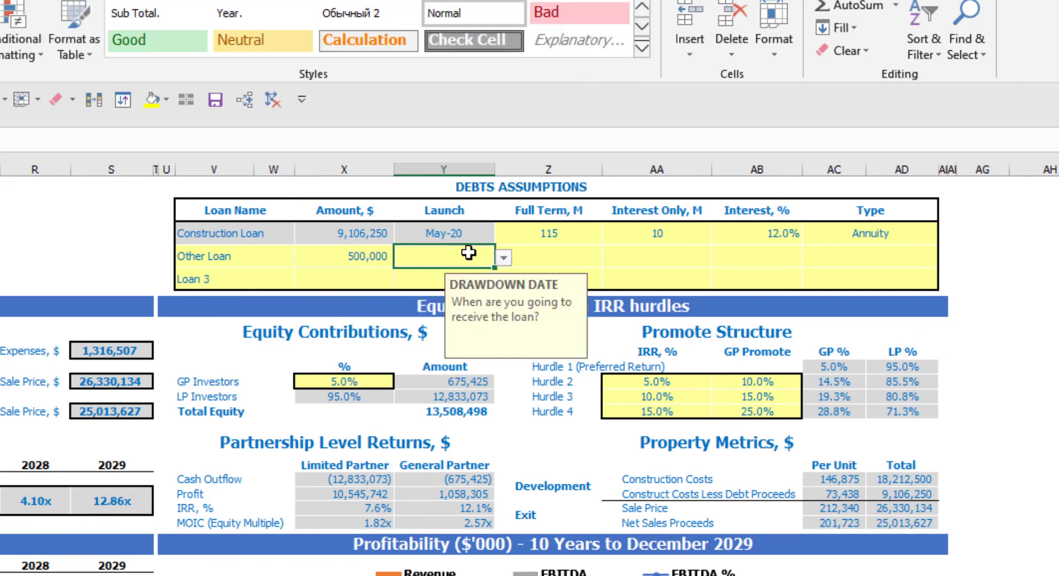
click(504, 258)
click(461, 307)
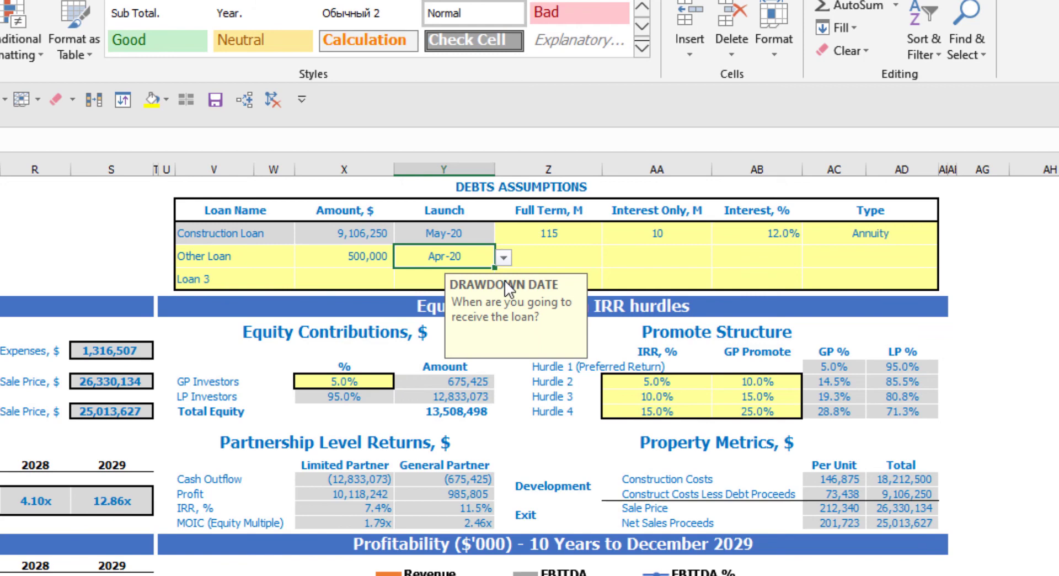
click(561, 254)
text(60)
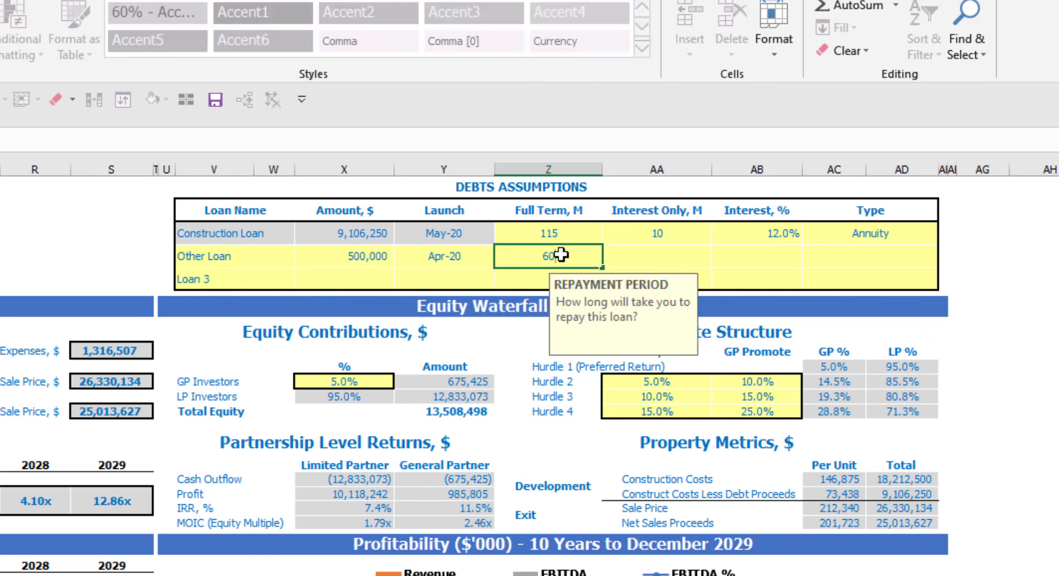
- Give the Other Loan a 0-month interest-only period, a 10% interest rate and the Usual repayment type
click(634, 253)
text(0)
key(Return)
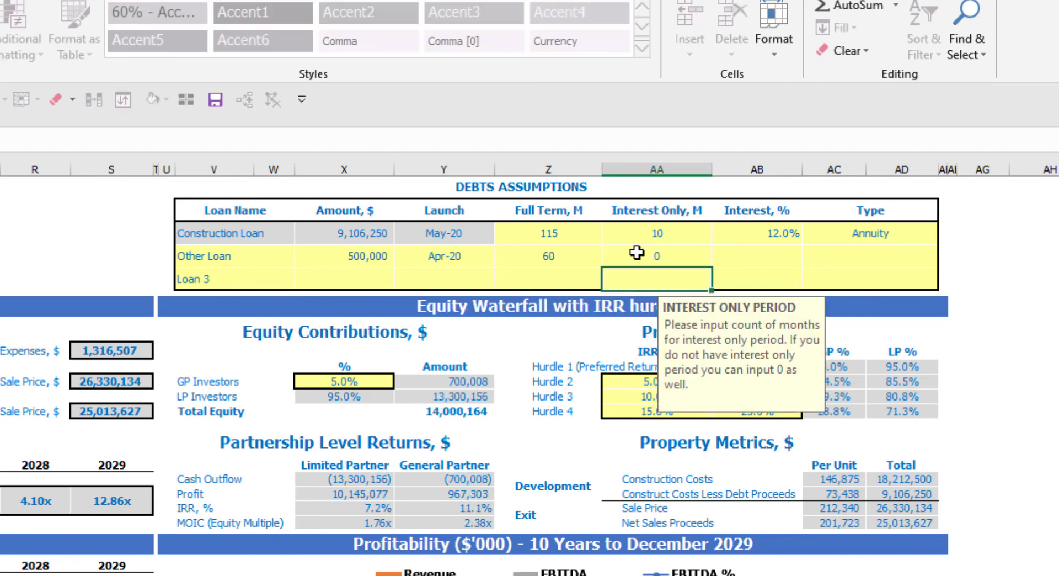
click(757, 263)
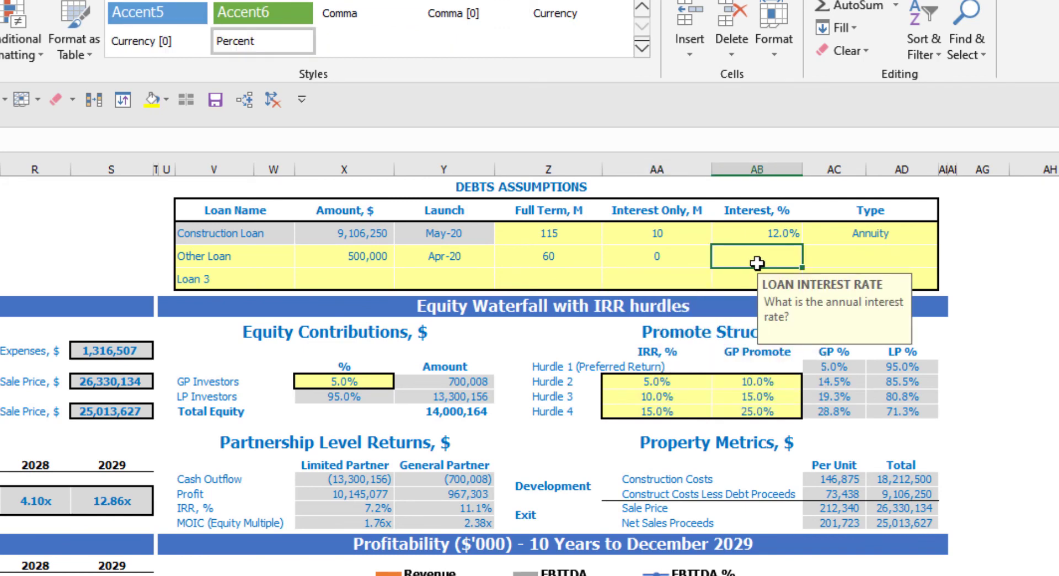
text(10)
key(Return)
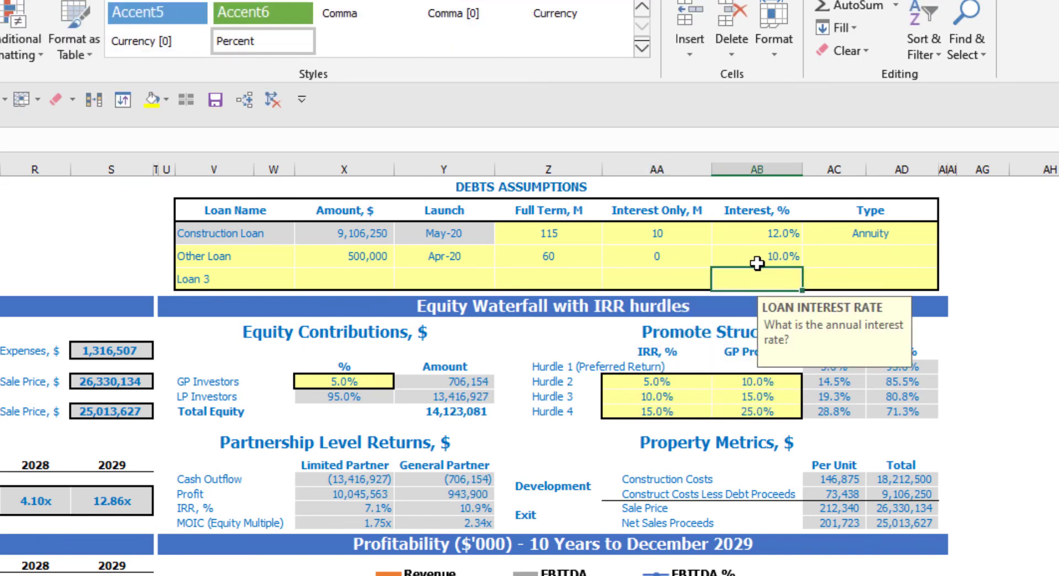
click(874, 259)
click(949, 260)
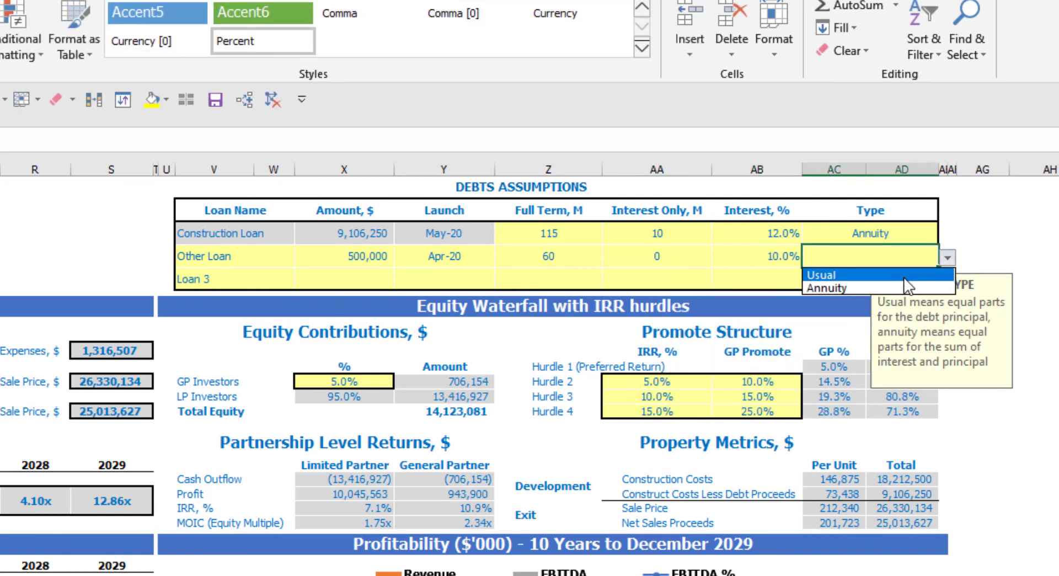
click(903, 274)
click(115, 234)
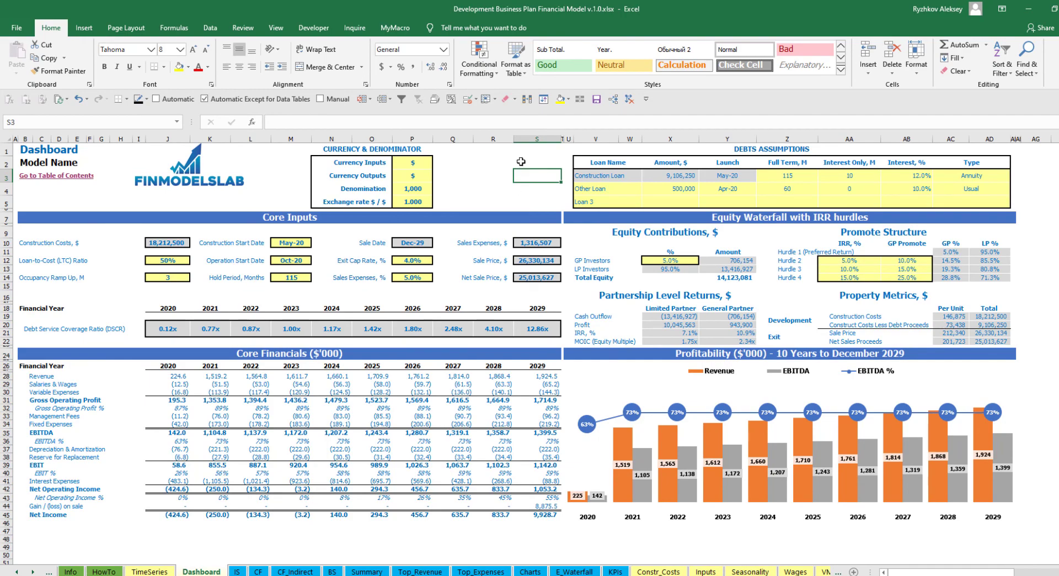
- Review the loans' interest, drawdowns and repayments in the Income Statement and Cash Flow Statement
click(237, 572)
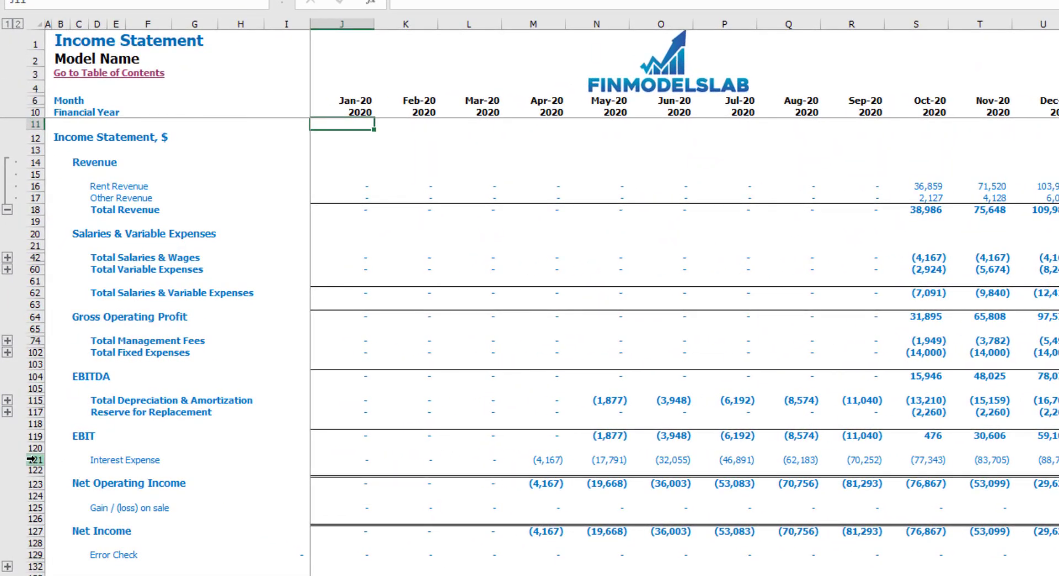
click(335, 575)
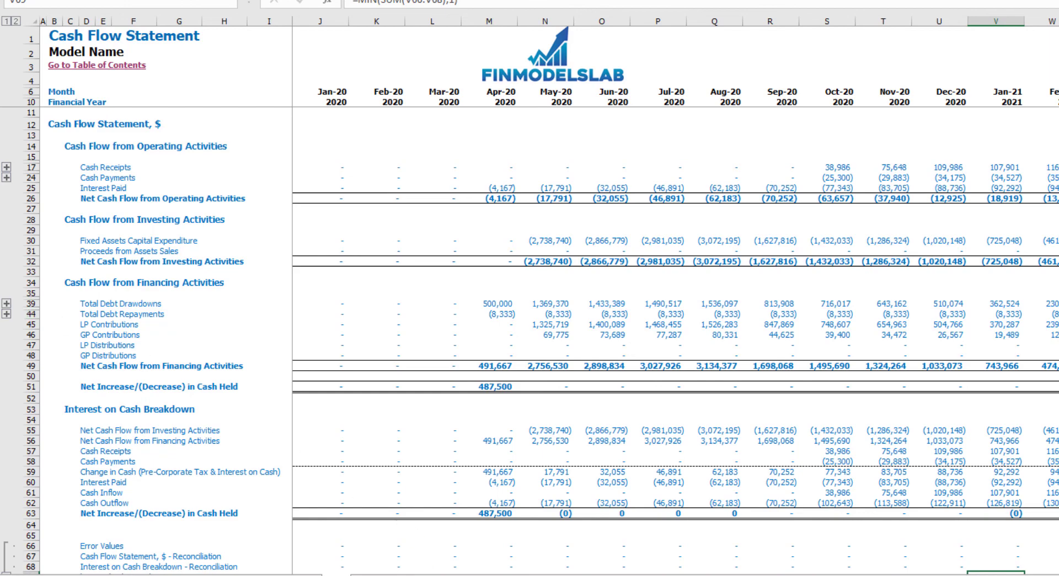
click(364, 574)
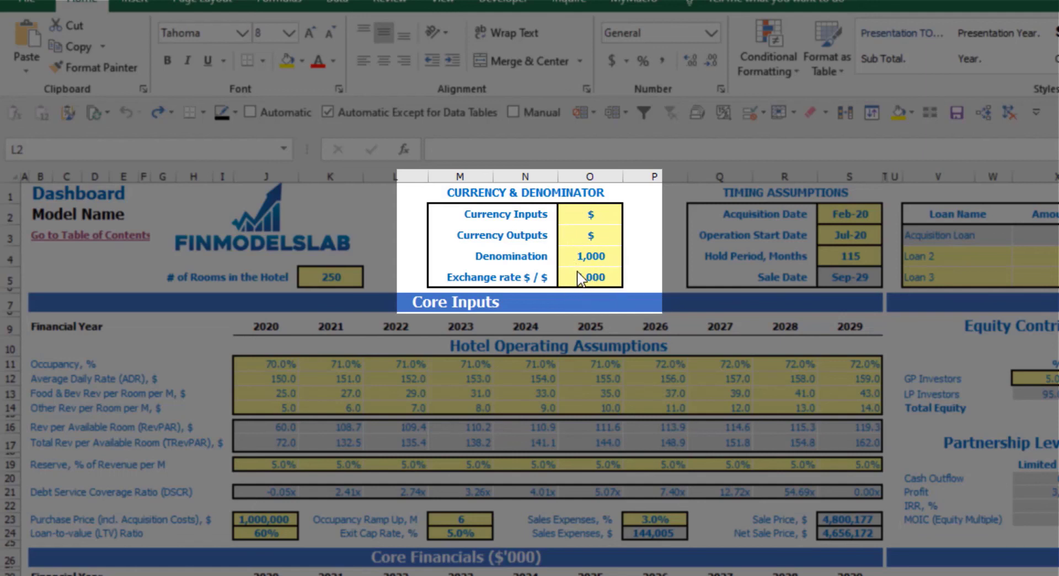
- Set the Dashboard's input currency to USD and its output currency to EUR
click(584, 214)
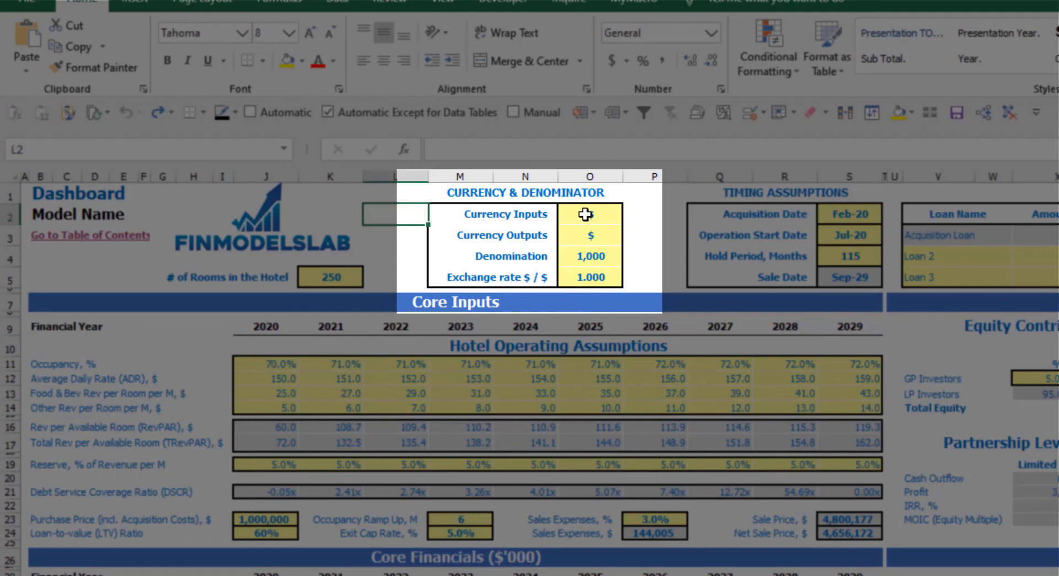
text(USD)
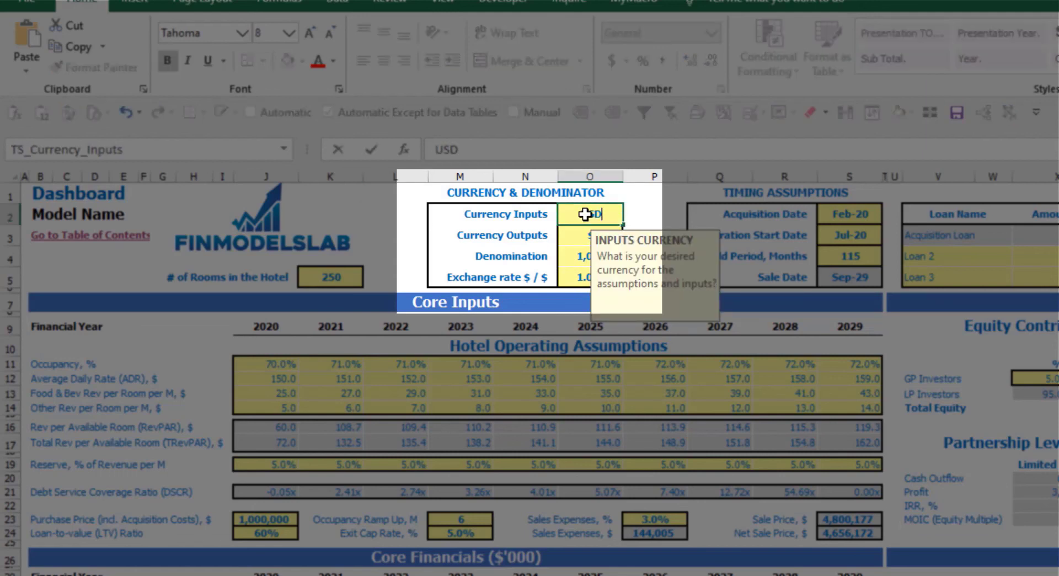
key(Return)
text(EUR)
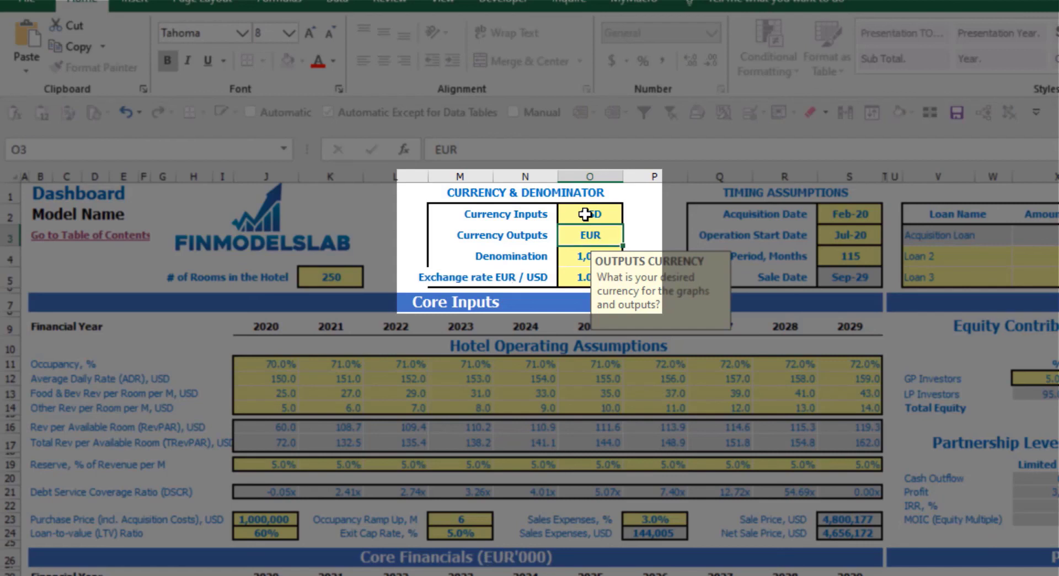
key(Return)
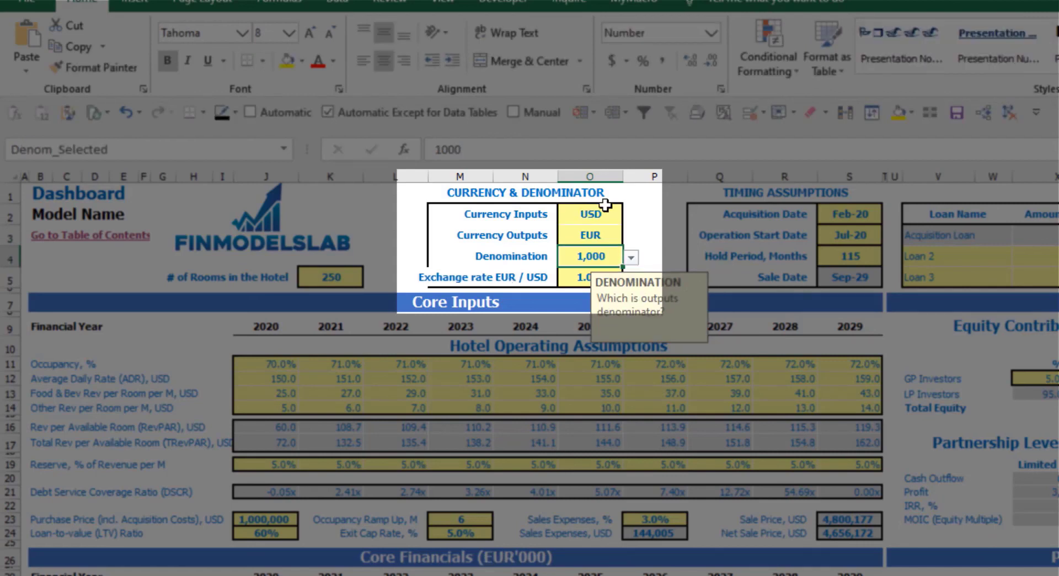
- Set the EUR / USD exchange rate to 1.2
click(655, 215)
click(597, 274)
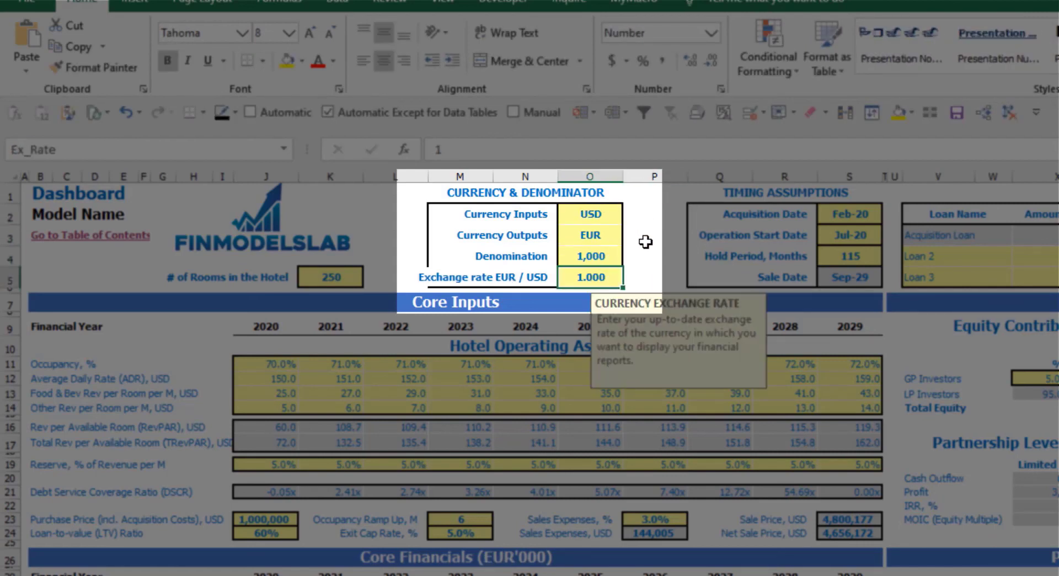
text(1.2)
key(Return)
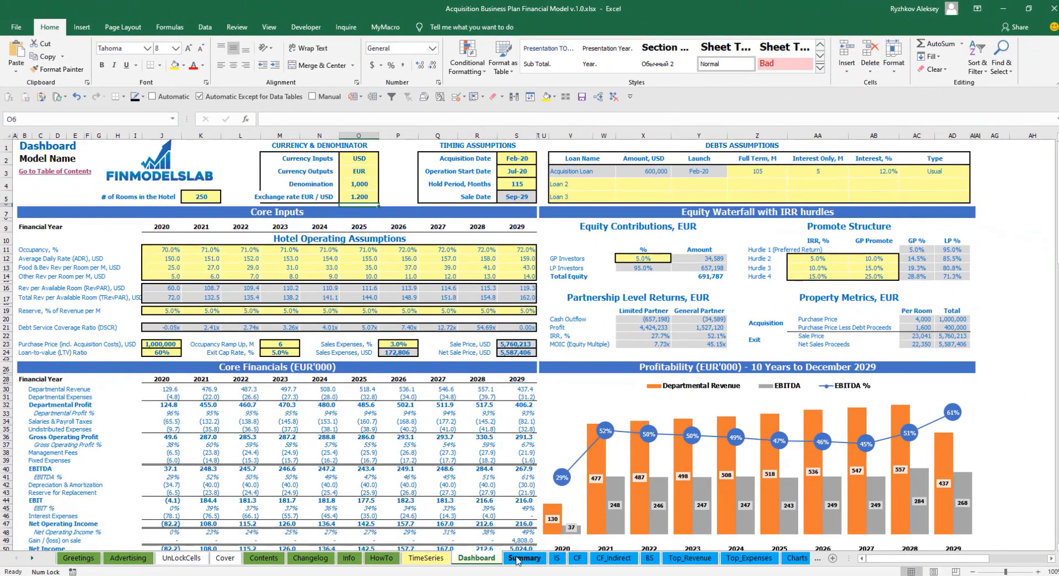
- Compare the Dashboard with the Financial Statements Summary and examine the departmental revenue for 2020 to 2023
click(521, 557)
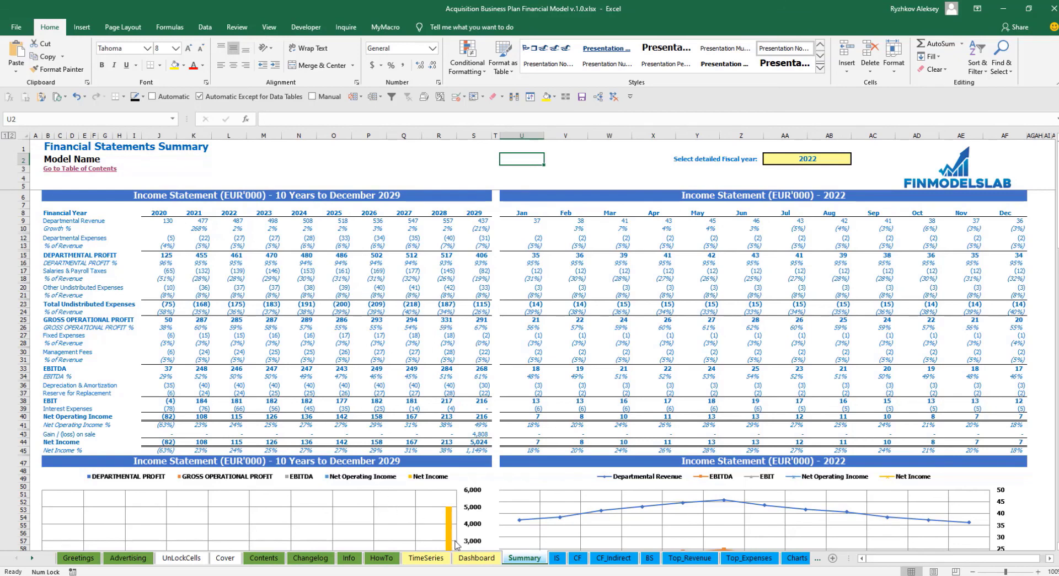
click(475, 558)
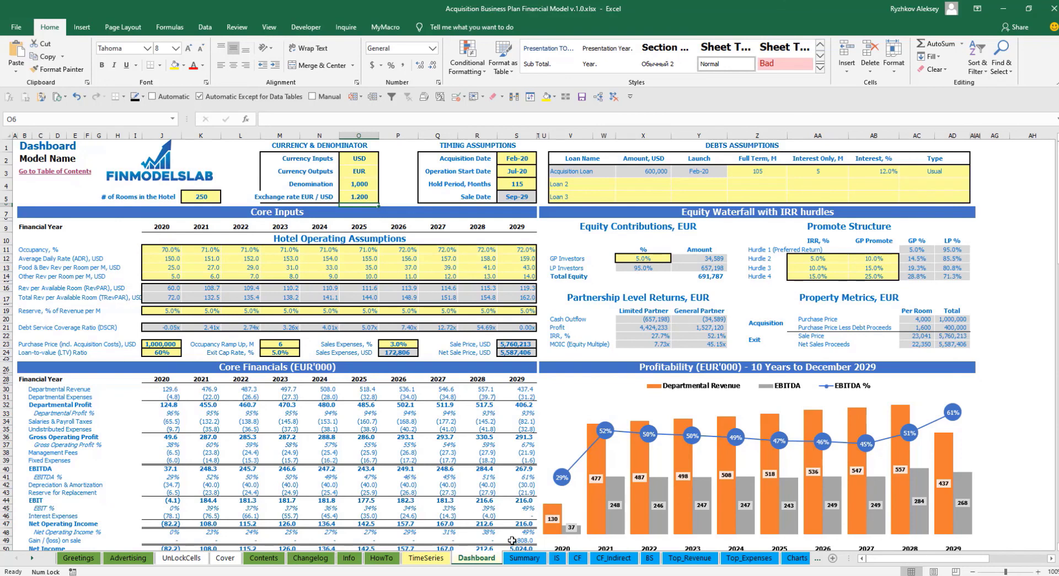
click(533, 559)
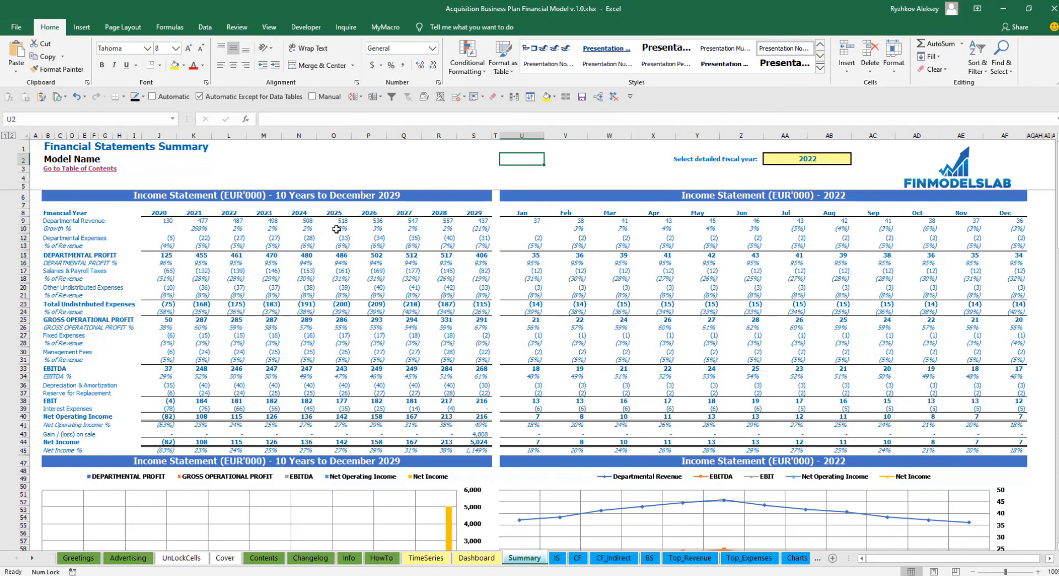
click(172, 223)
click(196, 221)
click(231, 221)
click(261, 220)
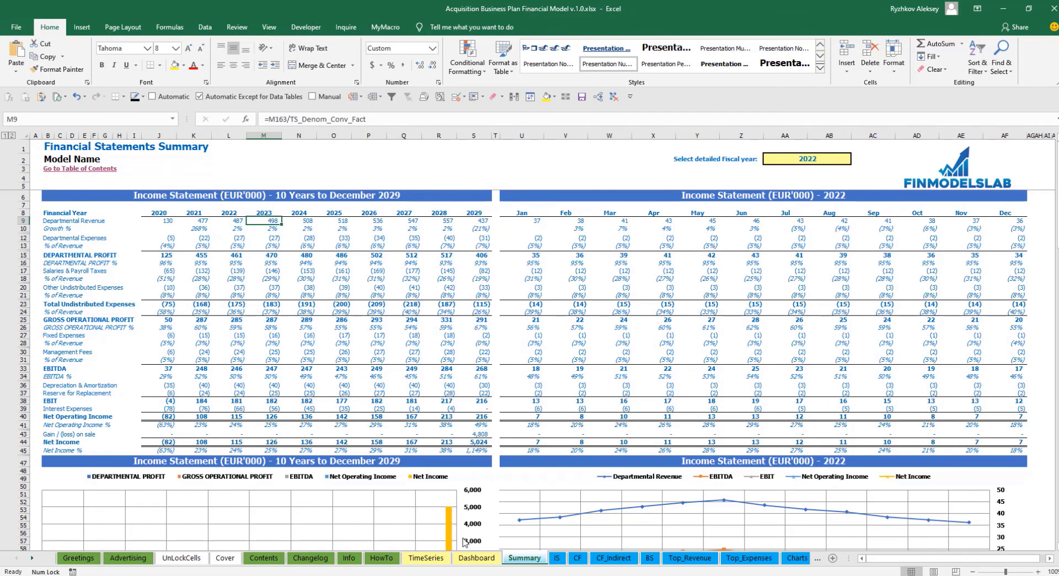
- Set the Dashboard's output denomination to 1,000,000 and check the Financial Statements Summary
click(476, 558)
click(374, 188)
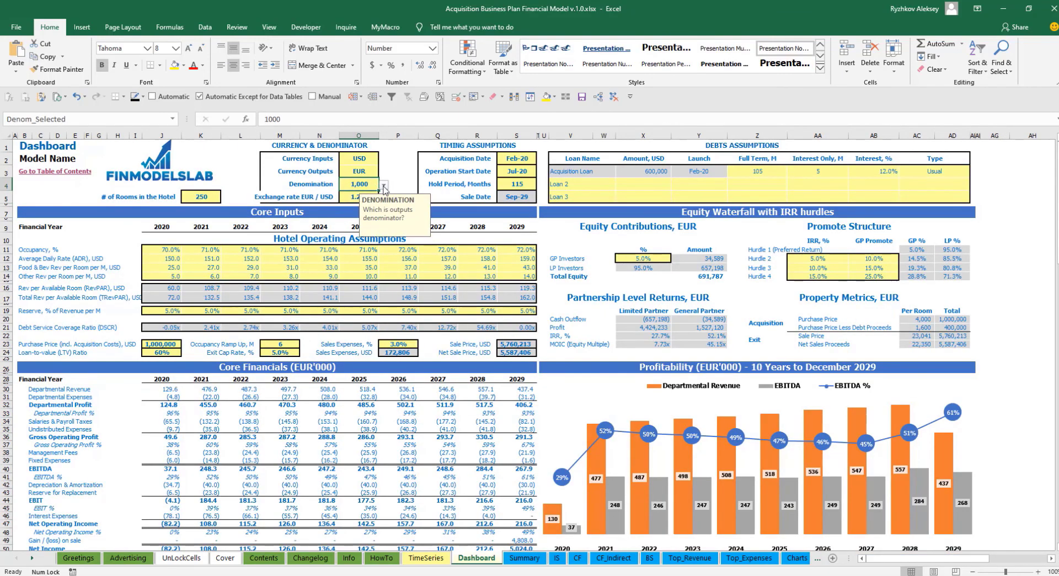
click(383, 185)
click(368, 210)
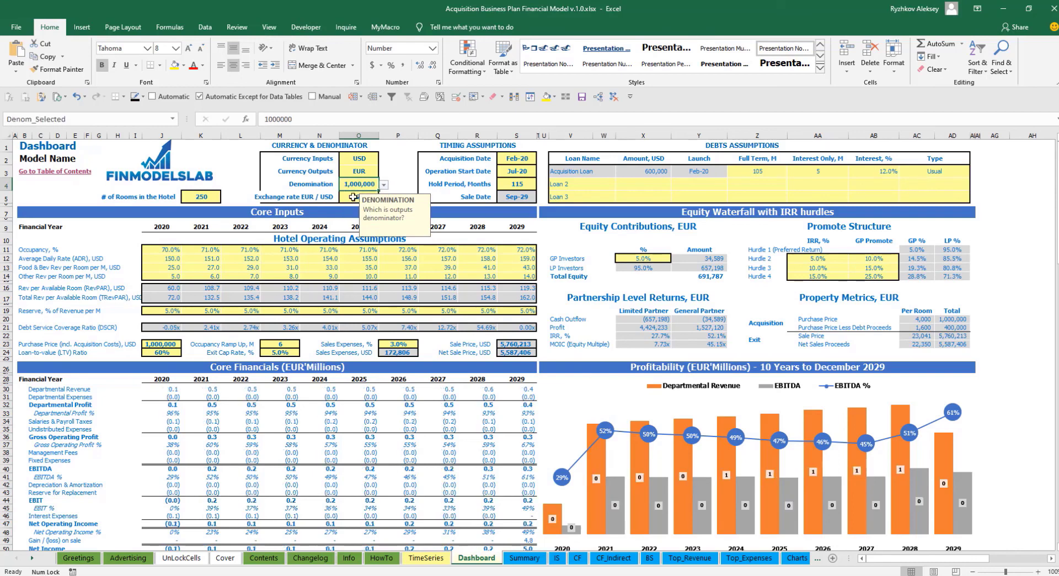
click(532, 561)
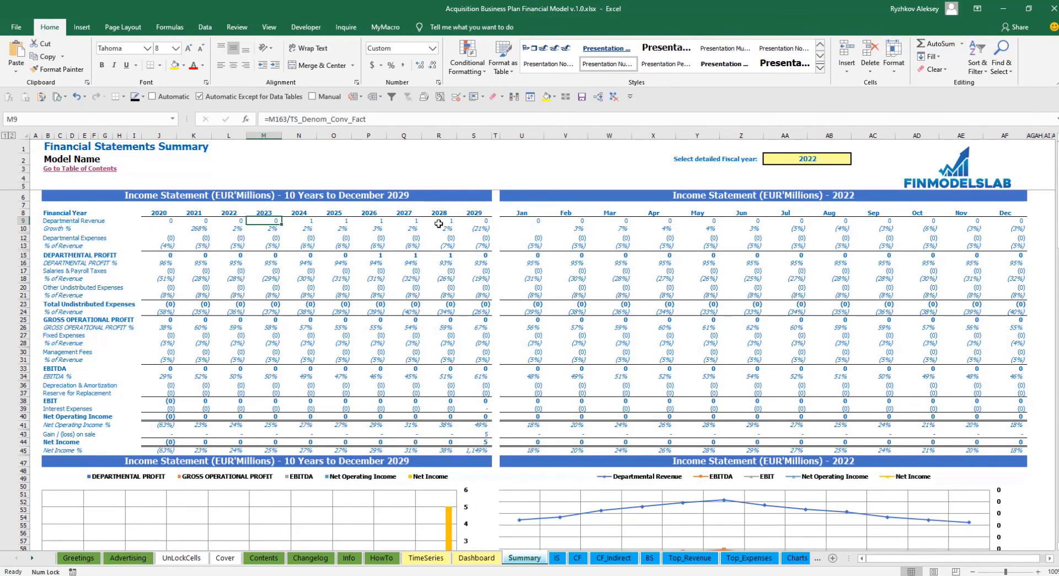
- Set the Dashboard's output denomination to 1 and check the Financial Statements Summary
click(476, 557)
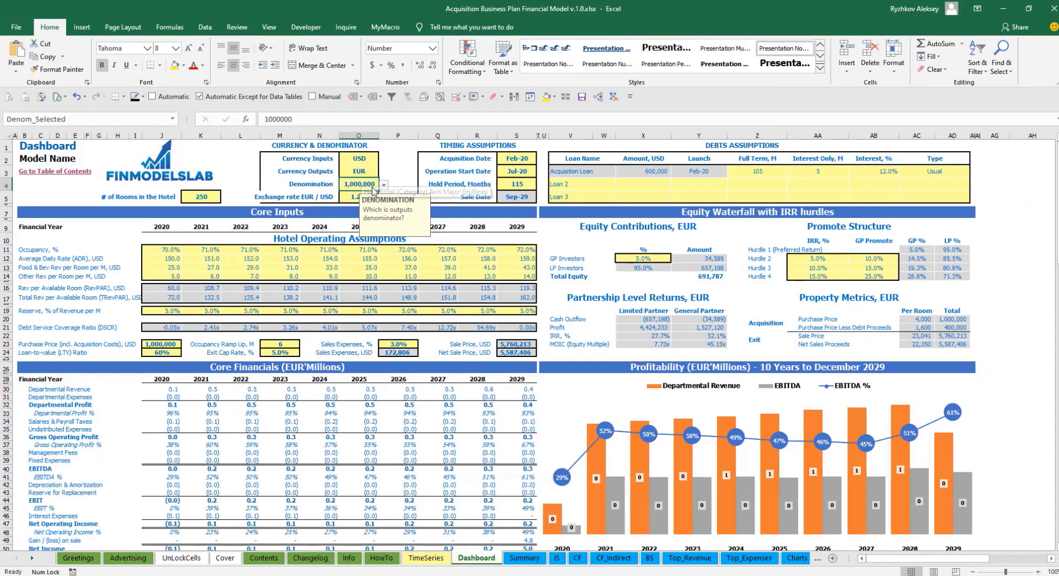
click(383, 184)
click(364, 193)
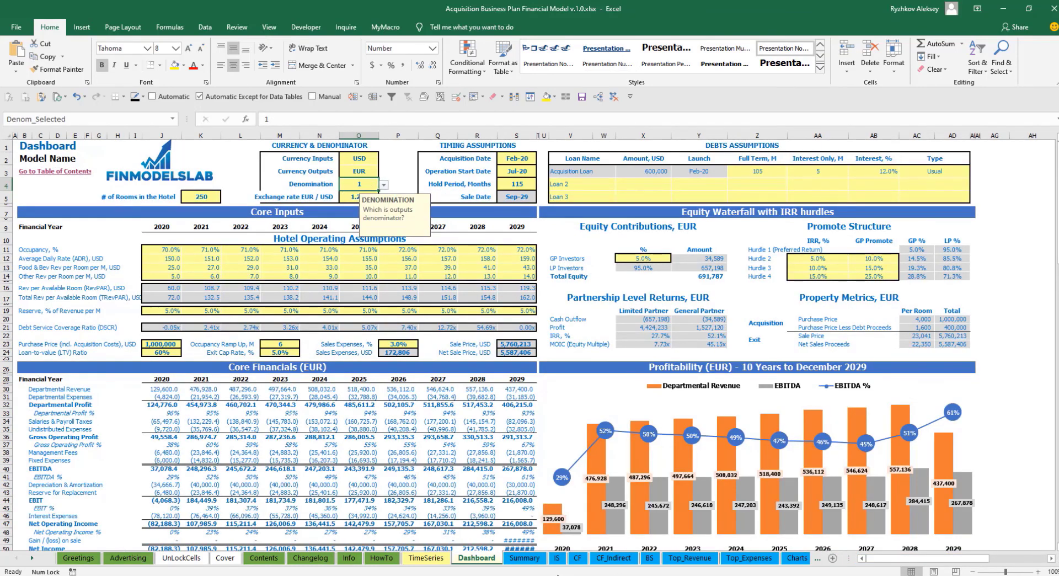
click(533, 560)
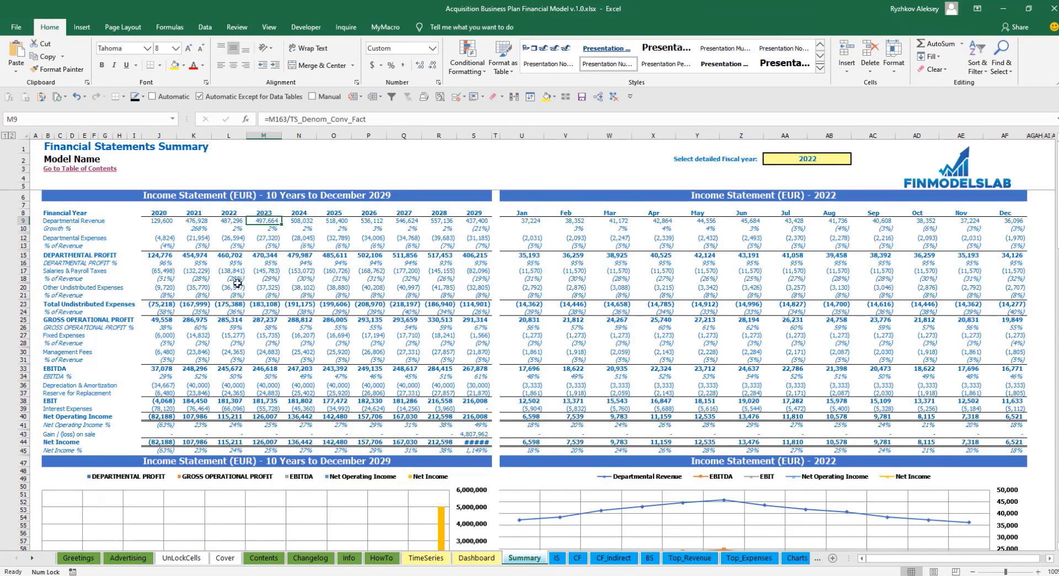